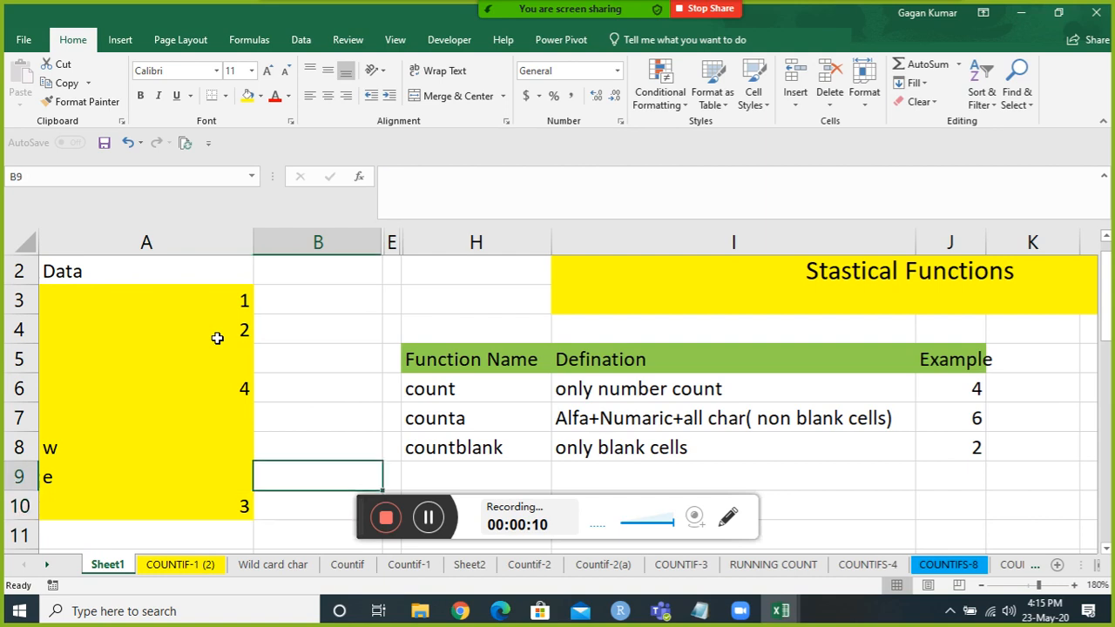
Step: Clear the definitions and example results beside the three function names, covering cells I6:J9
key(Right)
key(Right)
key(Right)
key(Right)
key(shift+Up)
key(shift+Up)
key(shift+Up)
key(shift+Up)
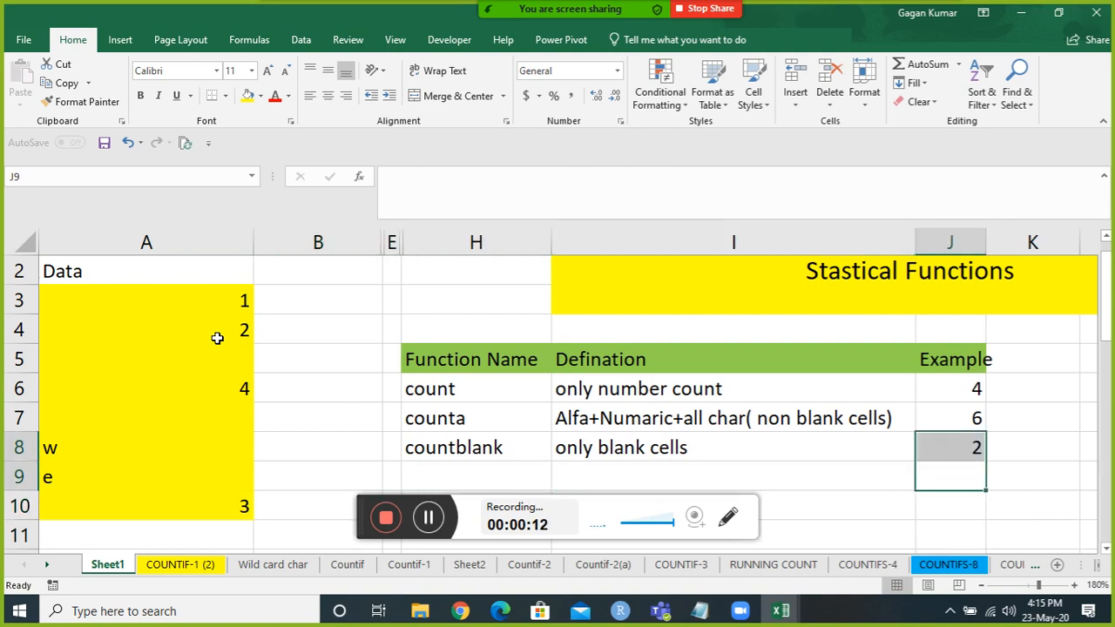
key(shift+Down)
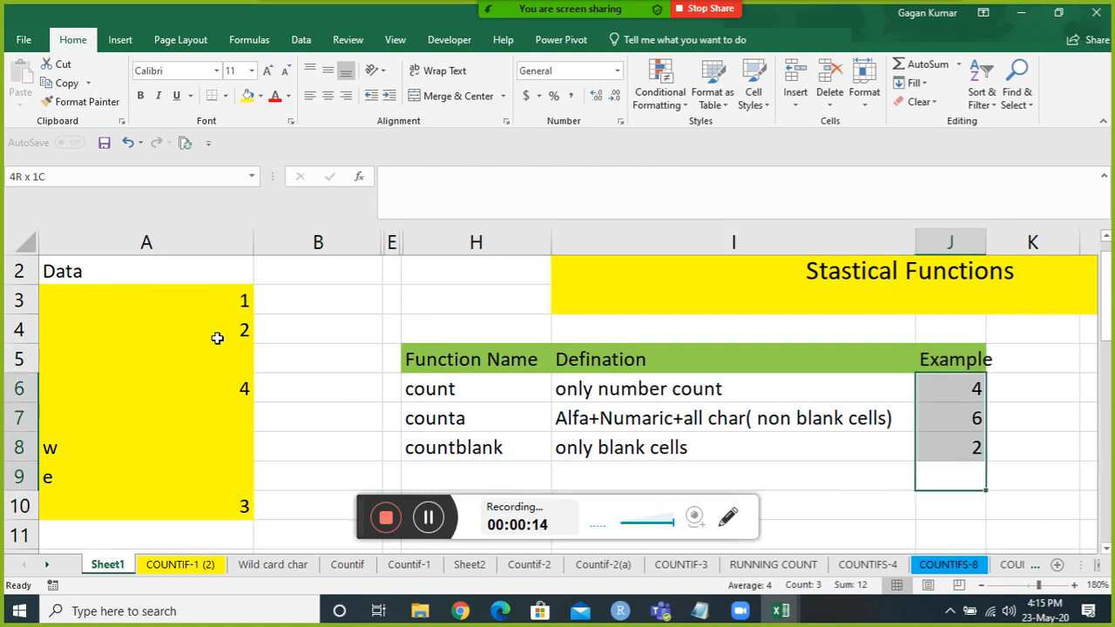
key(shift+Left)
key(shift+Left)
key(shift+Right)
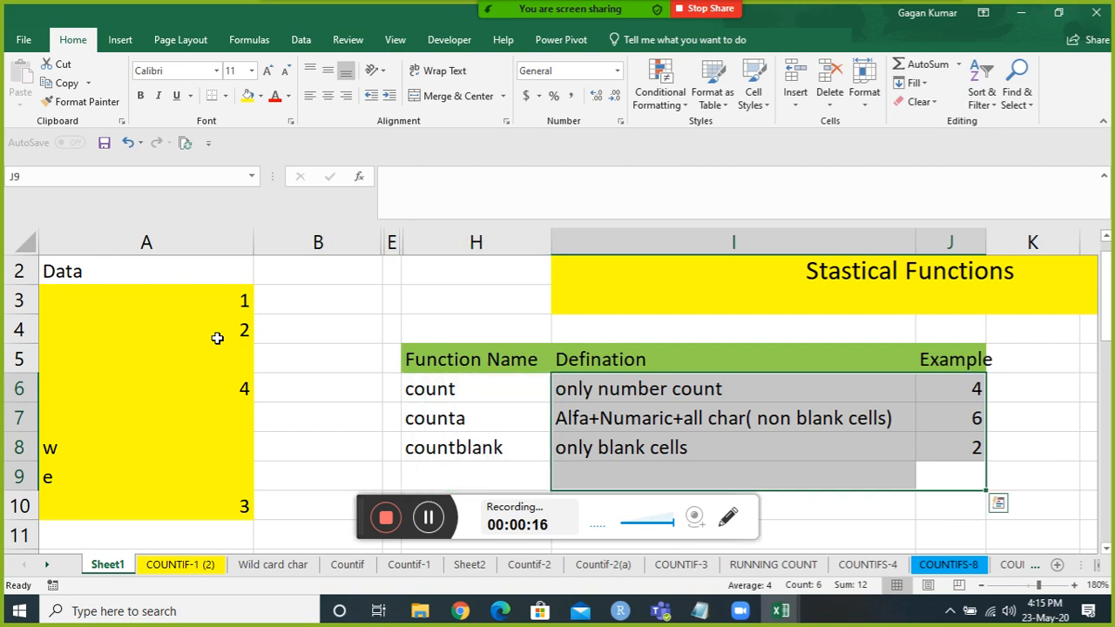
key(Delete)
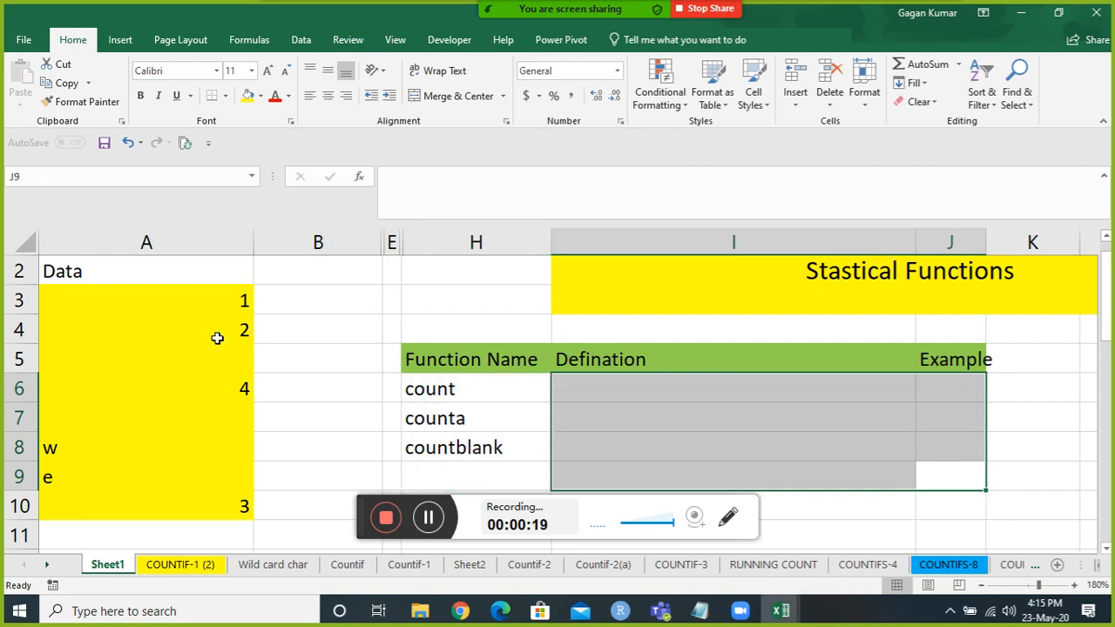
Step: Examine the count entry in the function table and the values in the Data range A3:A10
key(Left)
key(Left)
key(Up)
key(Up)
key(Up)
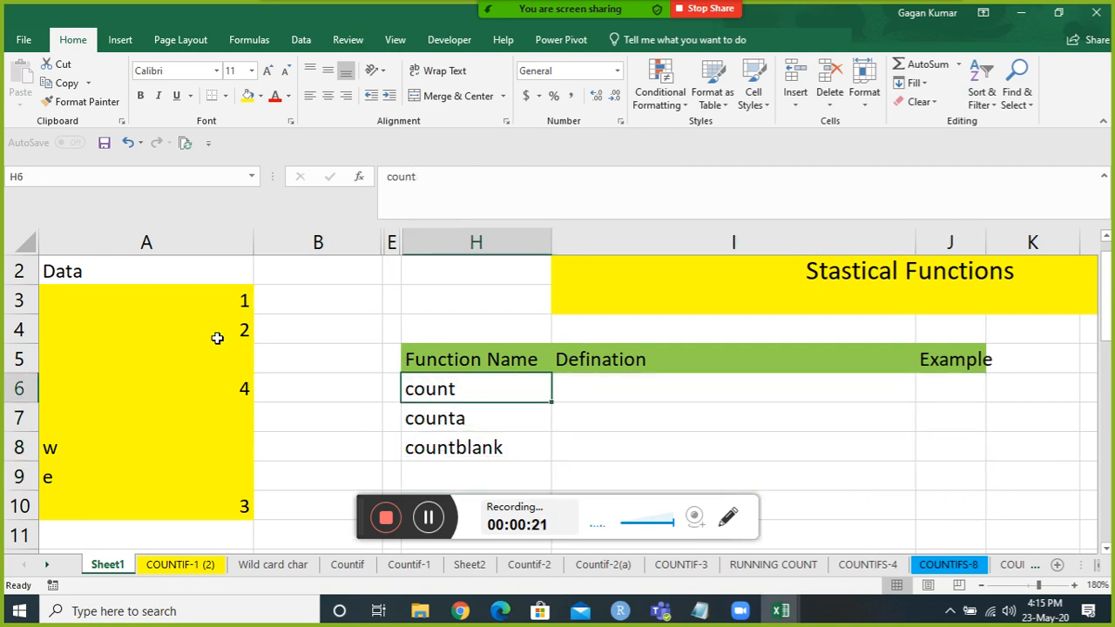
key(Right)
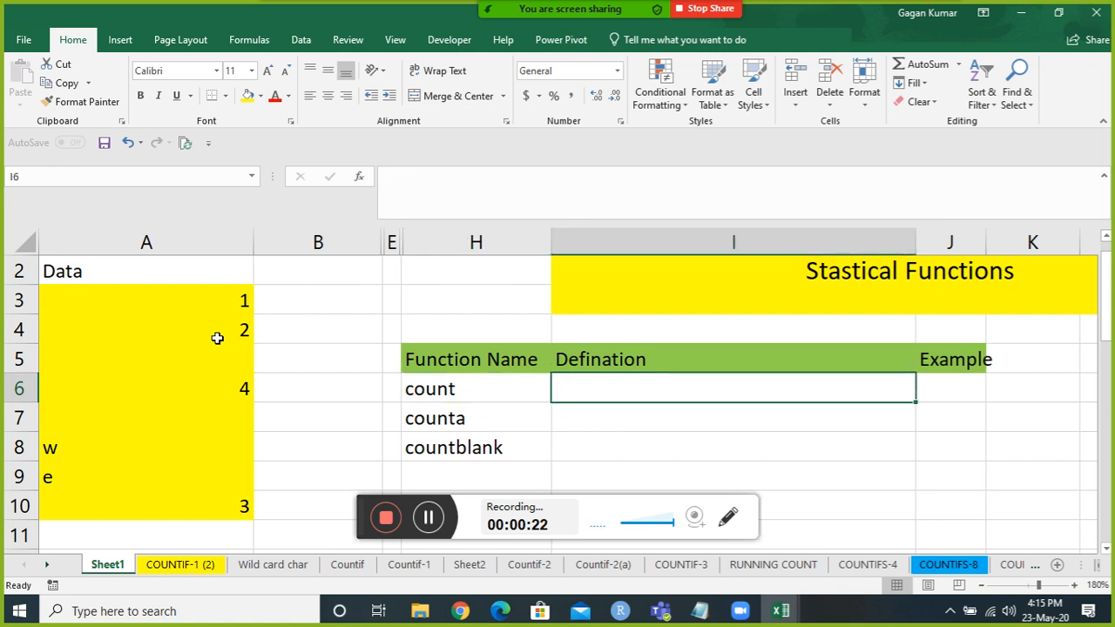
key(Left)
key(Left)
key(Left)
key(Left)
key(Up)
key(Up)
key(Up)
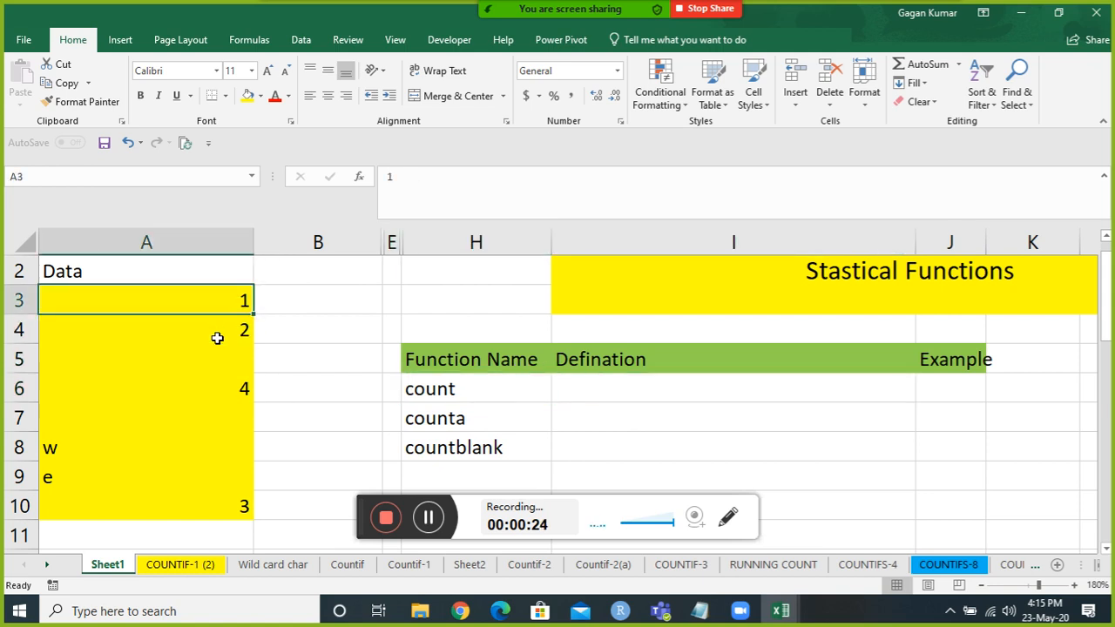
shift+click(217, 337)
key(shift+Down)
key(shift+Down)
key(shift+Down)
key(shift+Down)
key(shift+Down)
key(shift+Down)
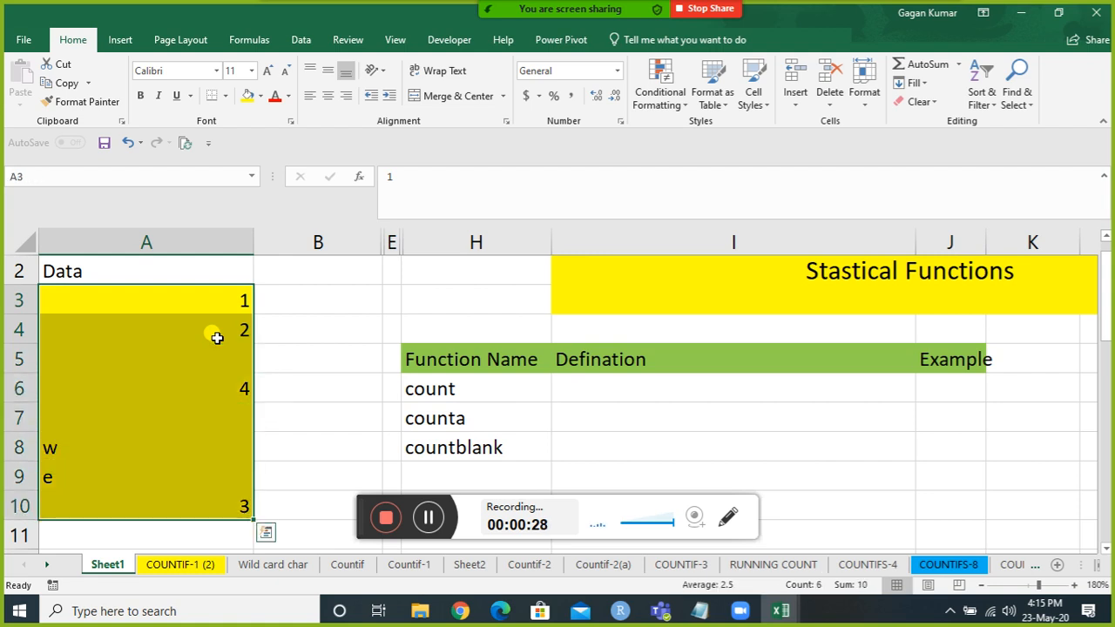
Step: Enter "count counts only number" as the definition of count in cell I6
click(217, 337)
key(Right)
key(Right)
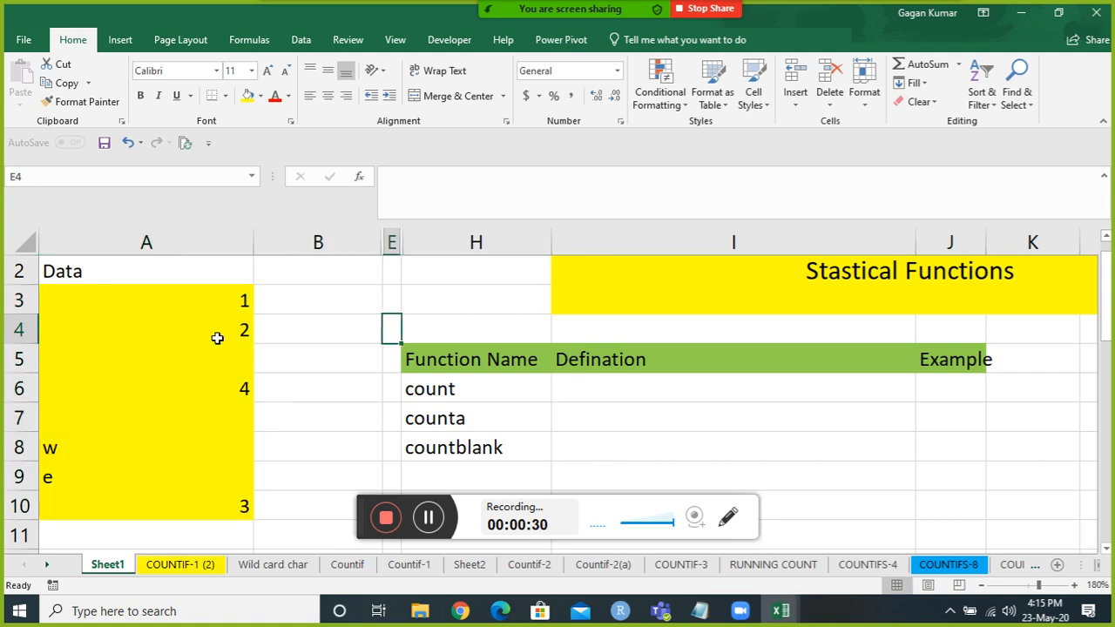
key(Down)
key(Down)
key(Right)
key(Right)
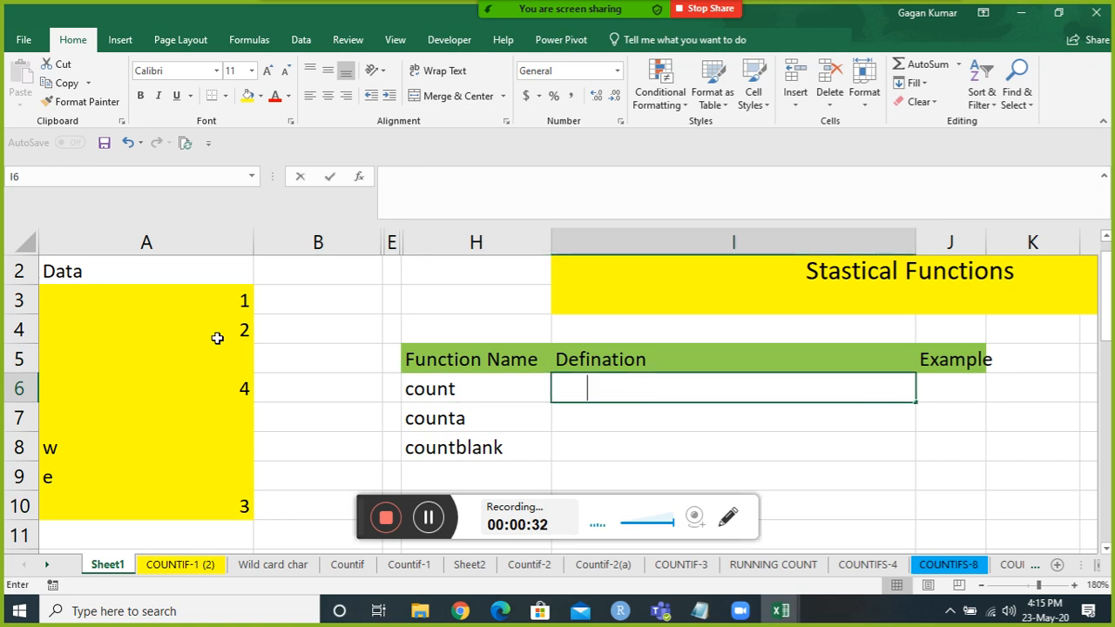
text(count count)
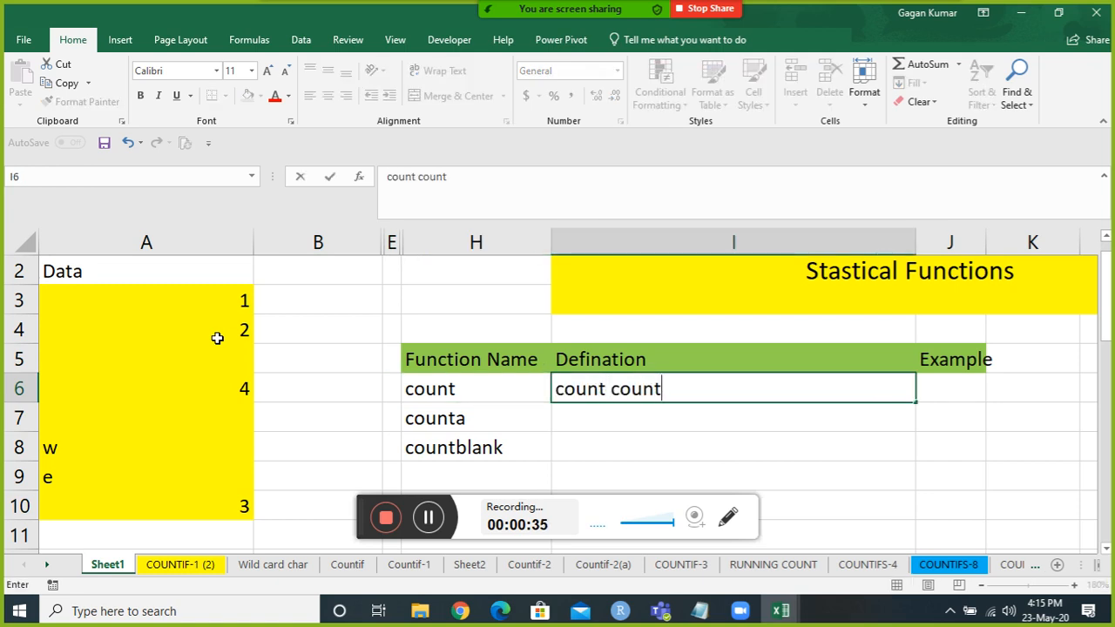
text(s onm)
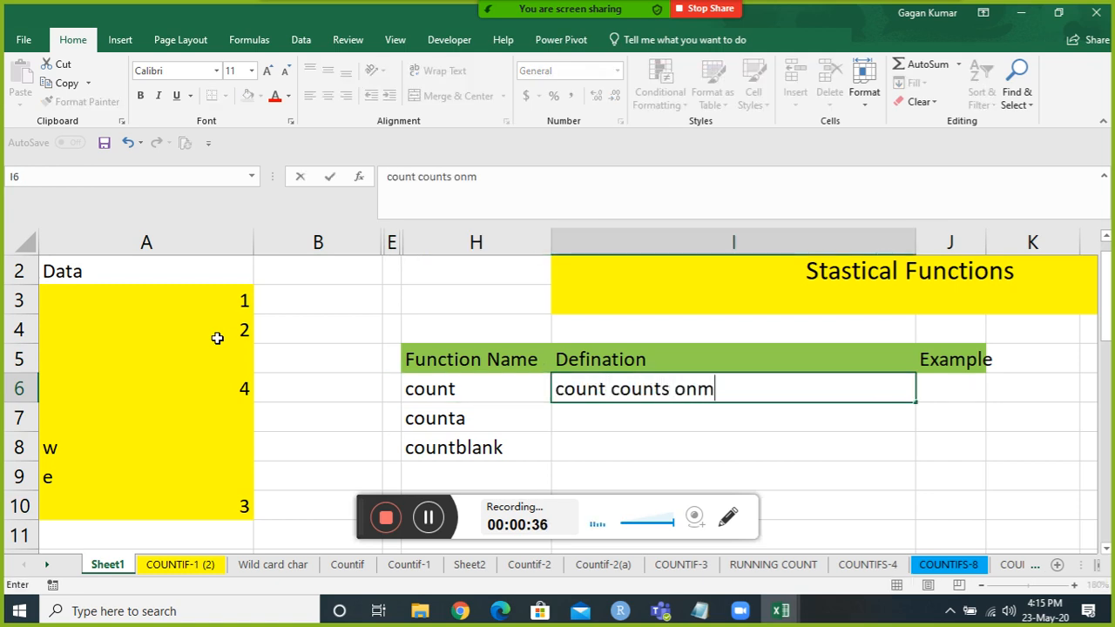
key(BackSpace)
text(ly number)
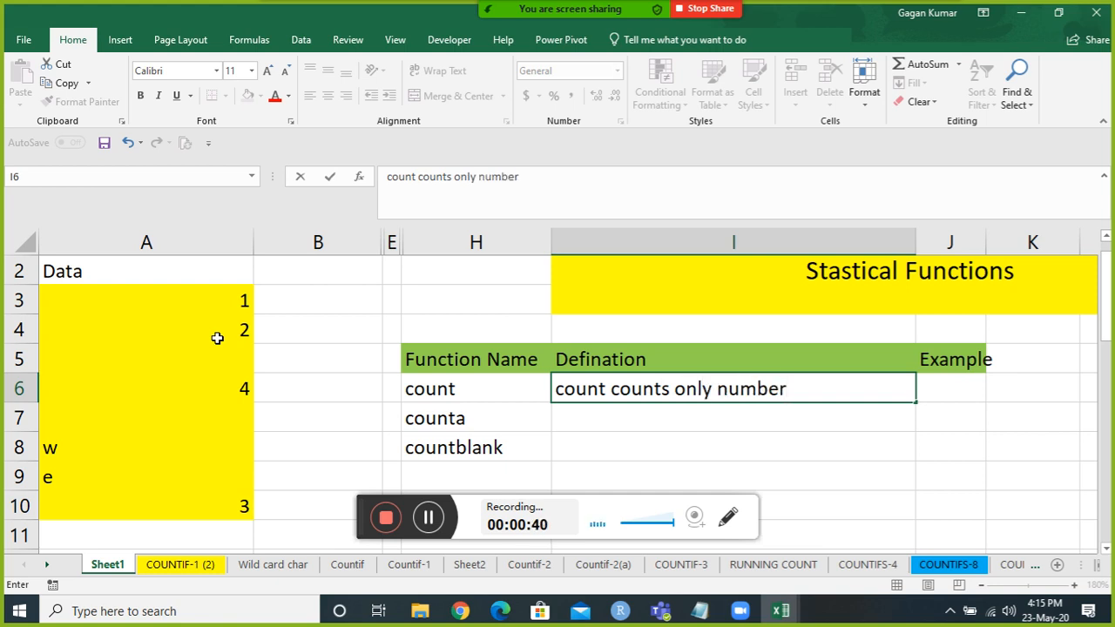
key(Return)
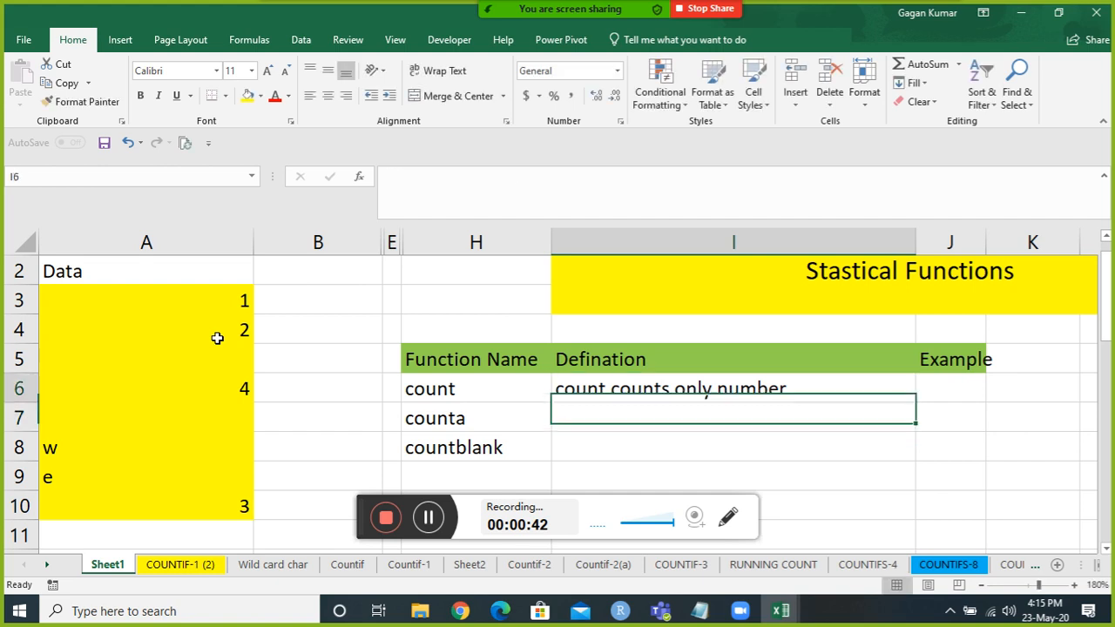
Step: Enter the formula =COUNT(A3:A10) in cell J6 as the example for count
key(Up)
key(Right)
text(=count)
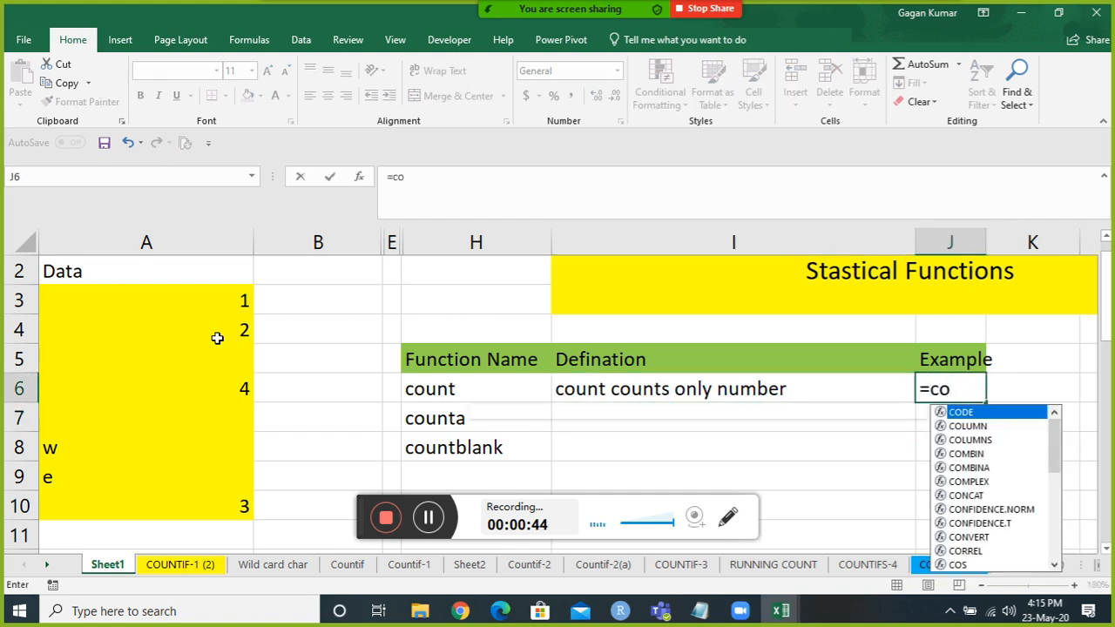
key(Tab)
key(ctrl+Left)
key(ctrl+Left)
key(Down)
key(Down)
key(Down)
key(Down)
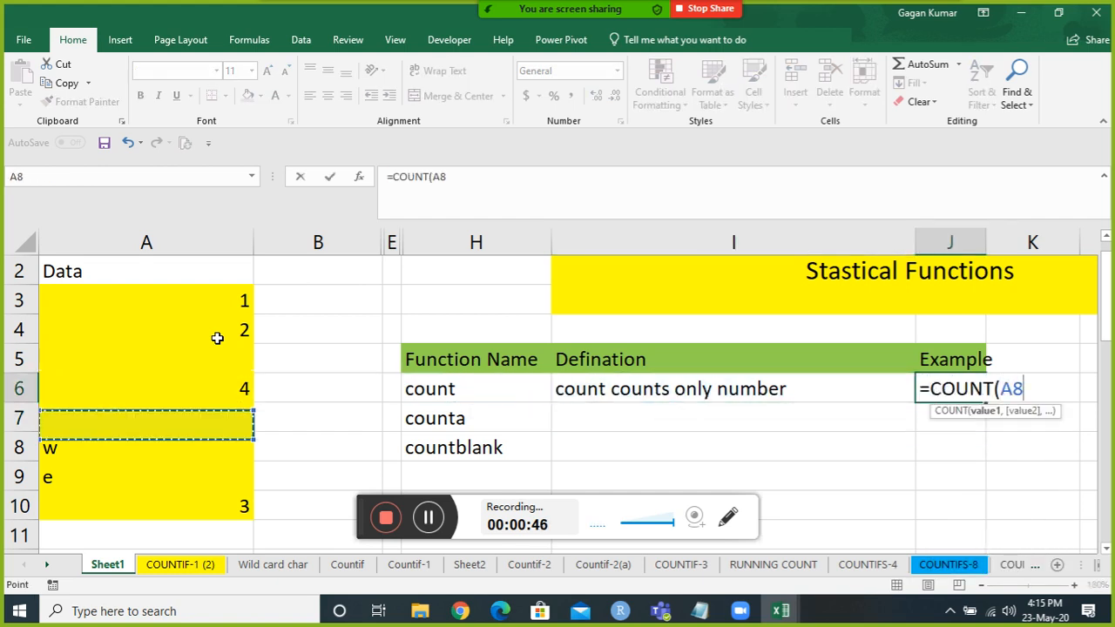
key(shift+Up)
key(shift+Up)
key(shift+Up)
key(shift+Up)
key(shift+Up)
key(shift+Up)
key(shift+Up)
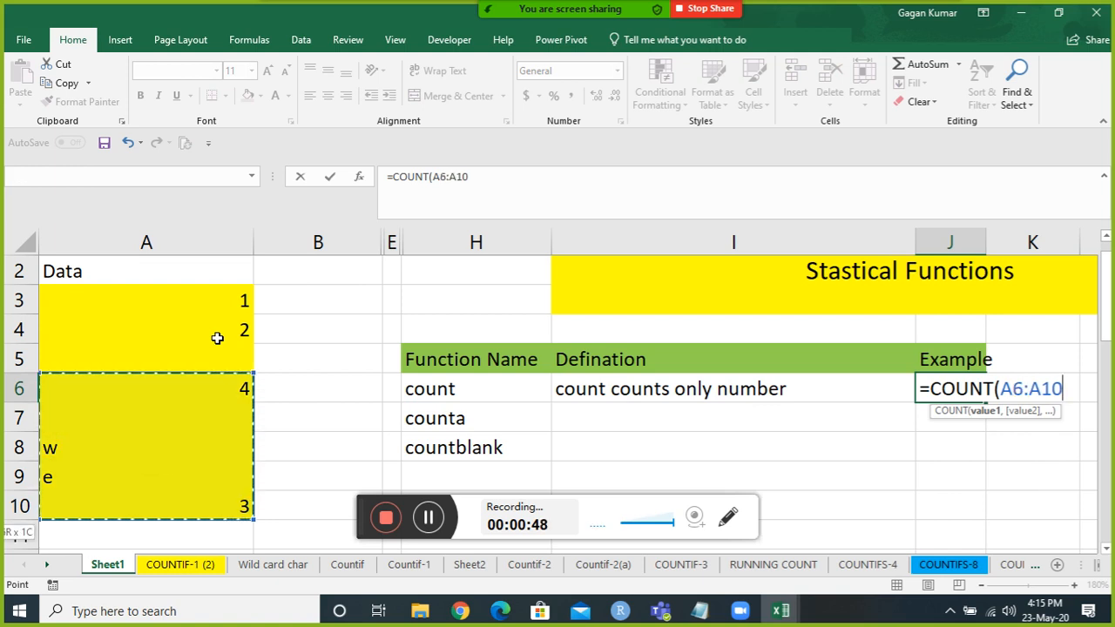
key(Return)
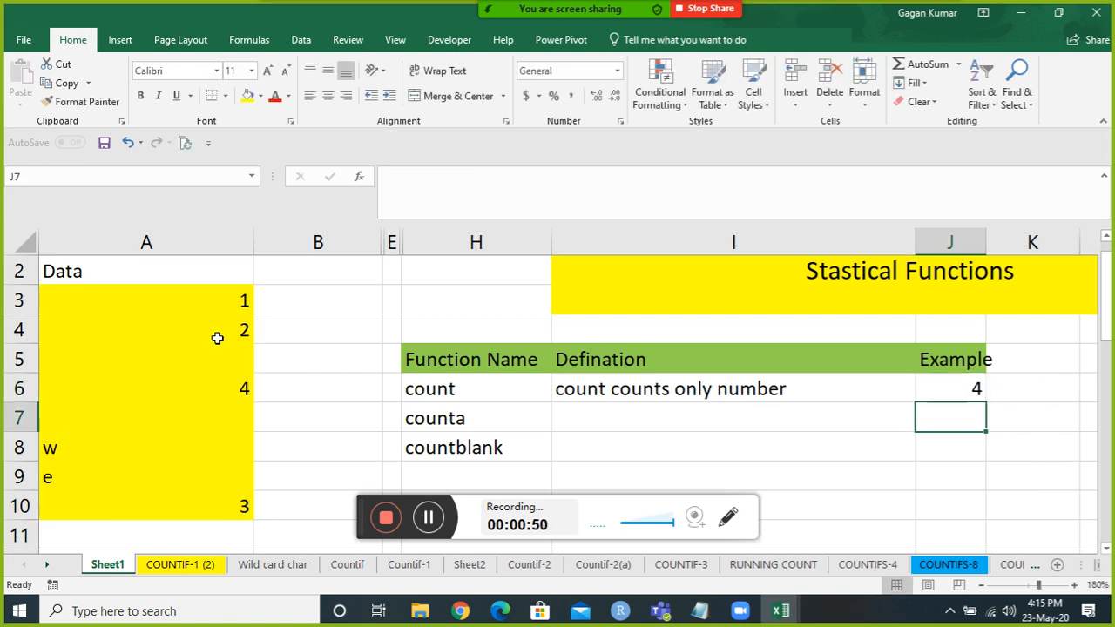
key(Up)
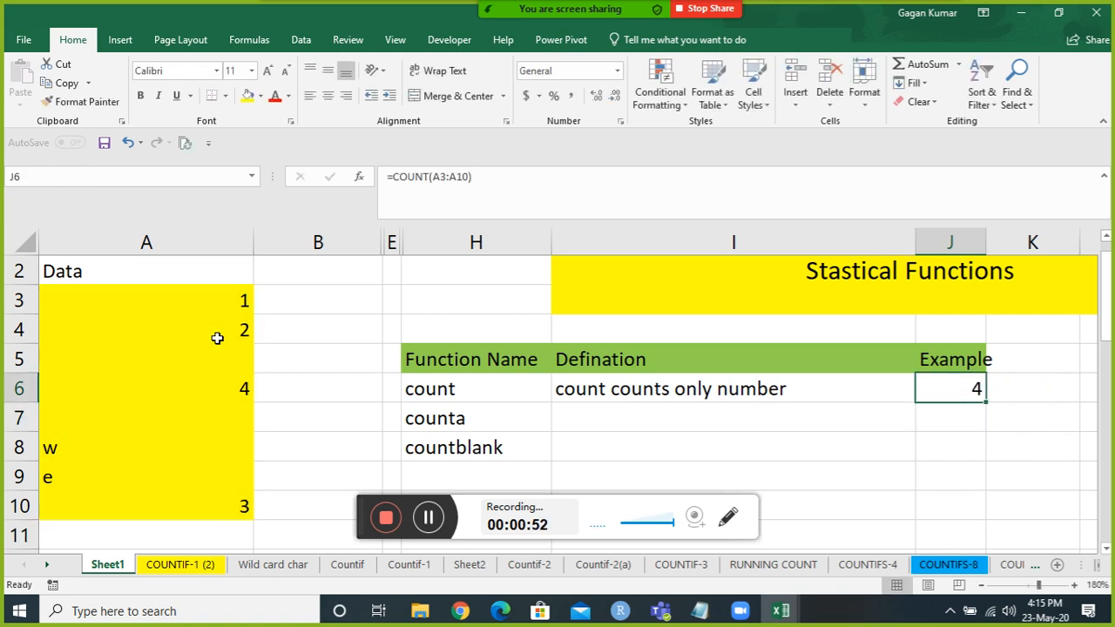
Step: Review the count and counta entries against the numbers, letters and blank cells in the Data column
key(Left)
key(Left)
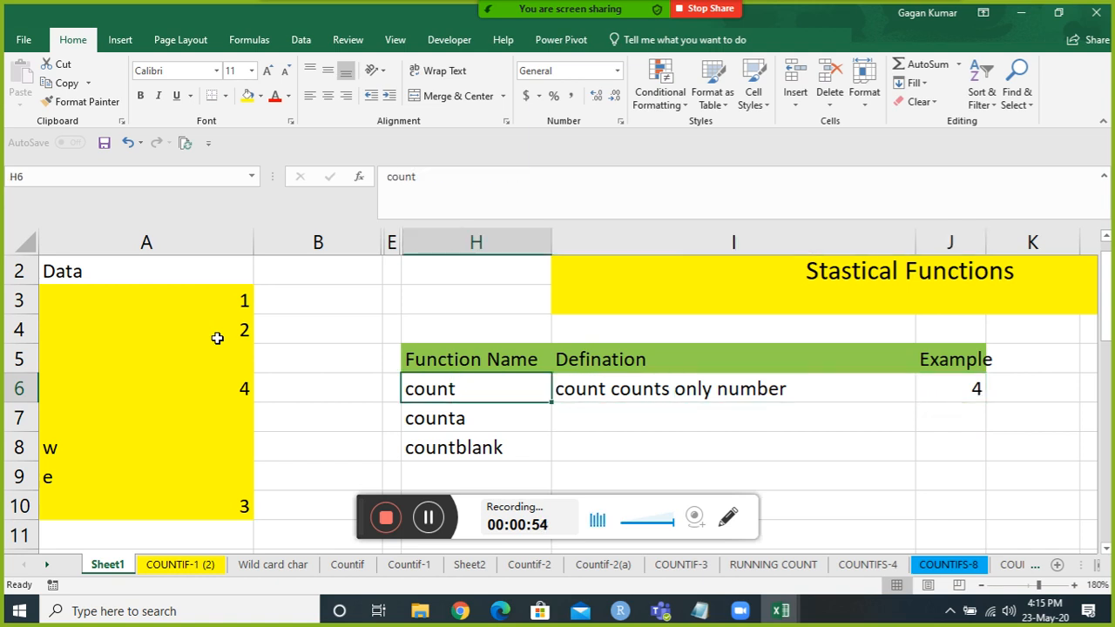
key(Left)
key(Down)
key(Right)
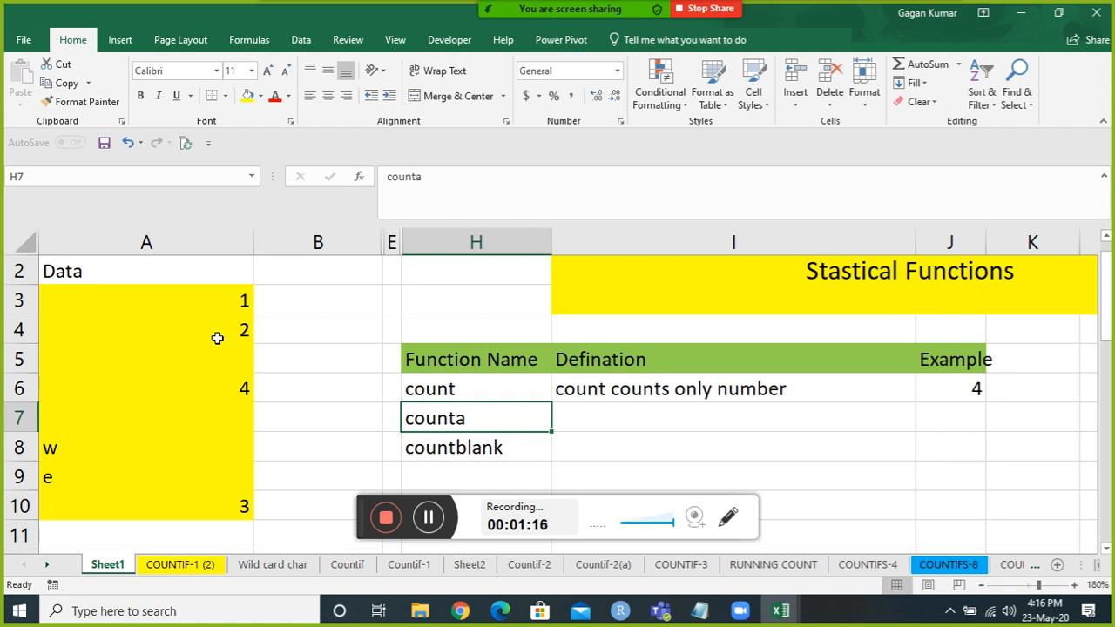
key(Left)
key(Left)
key(Left)
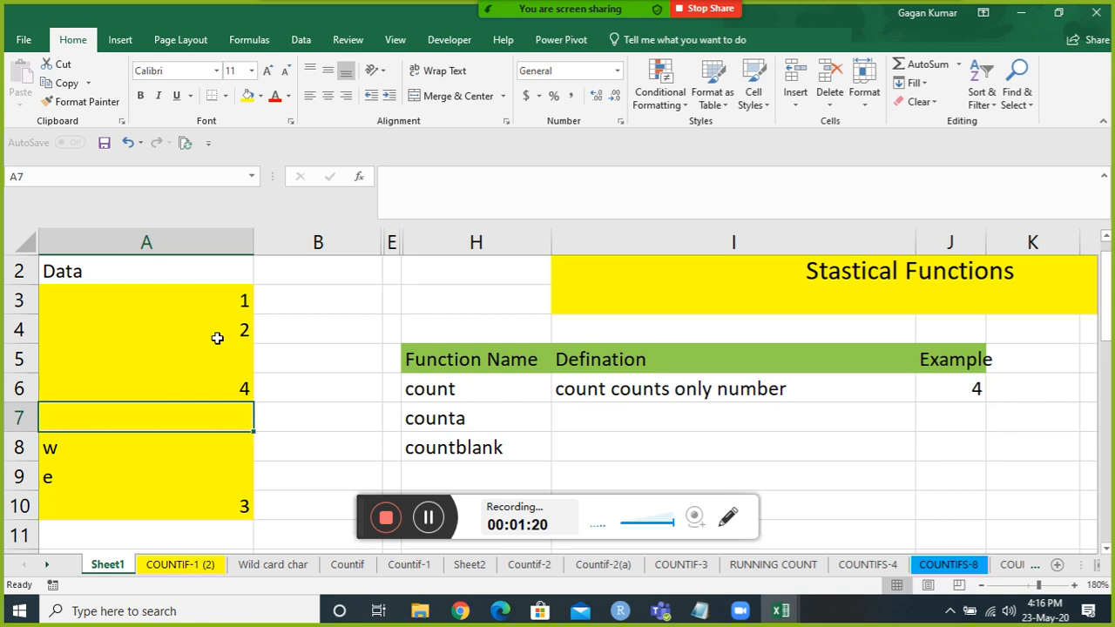
key(Right)
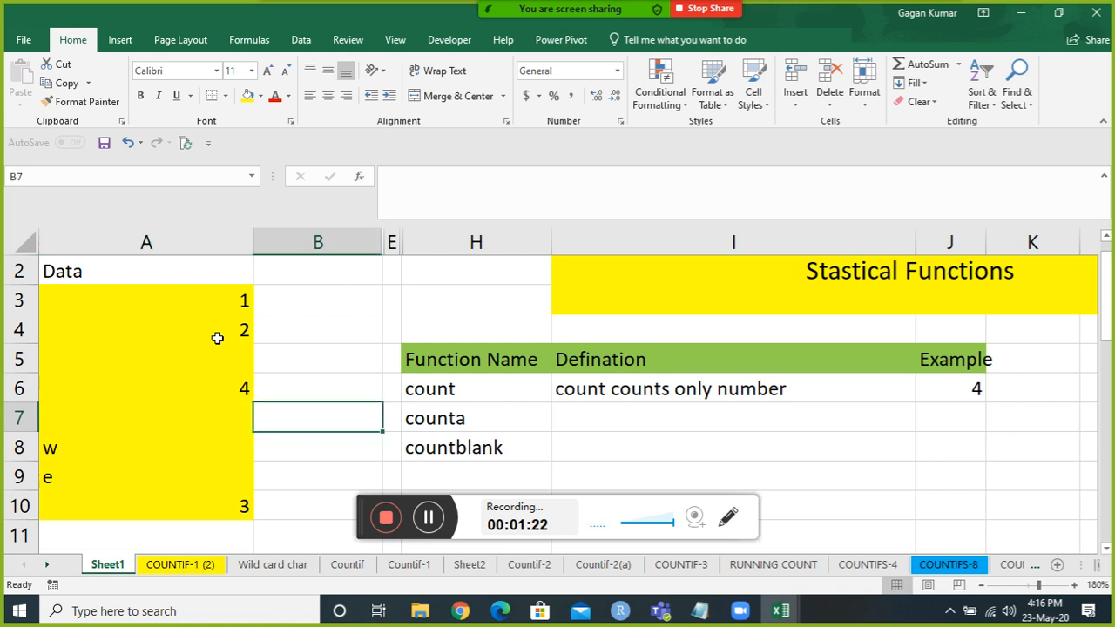
key(Left)
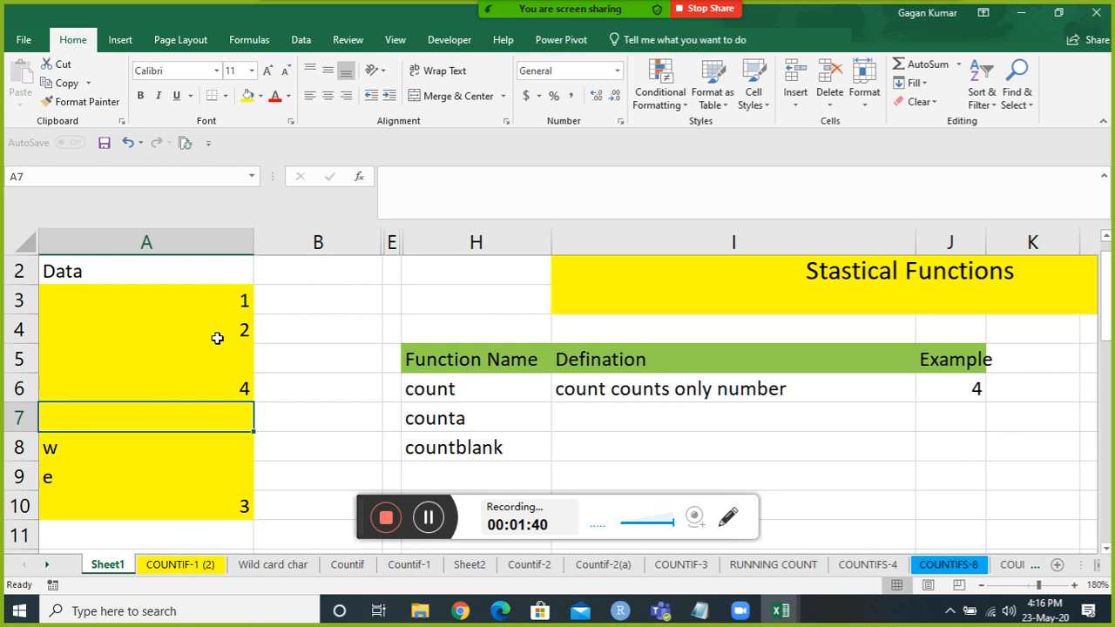
key(Up)
key(Up)
key(Up)
key(Up)
key(Down)
key(Down)
key(Down)
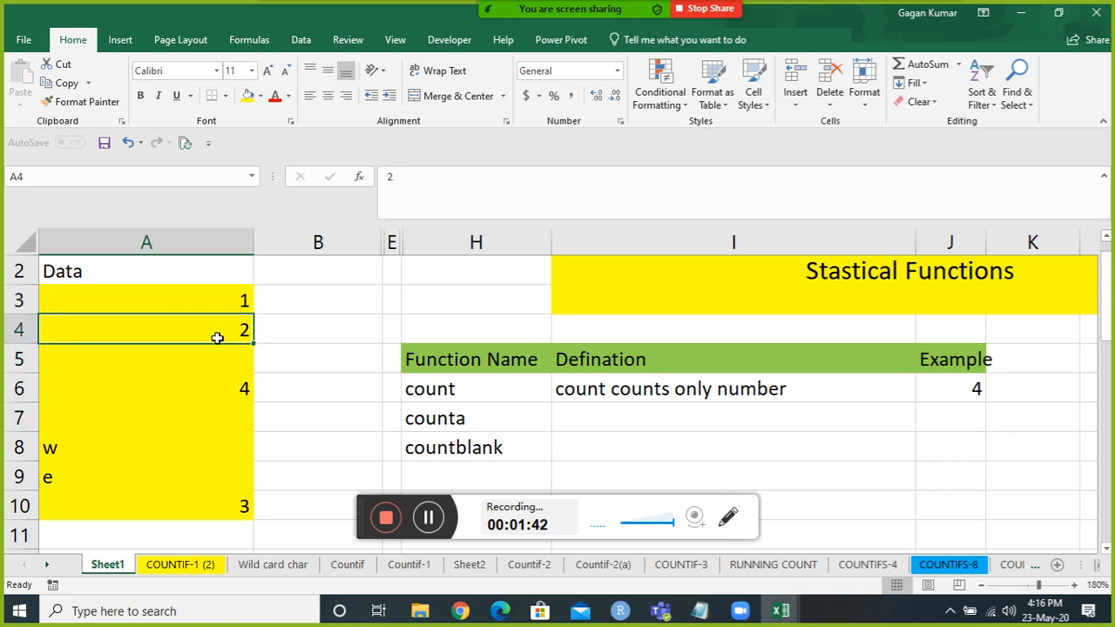
Step: Enter the formula =COUNTA(A3:A10) in cell I7 of the counta row
key(Down)
key(Right)
key(Right)
key(Right)
key(Right)
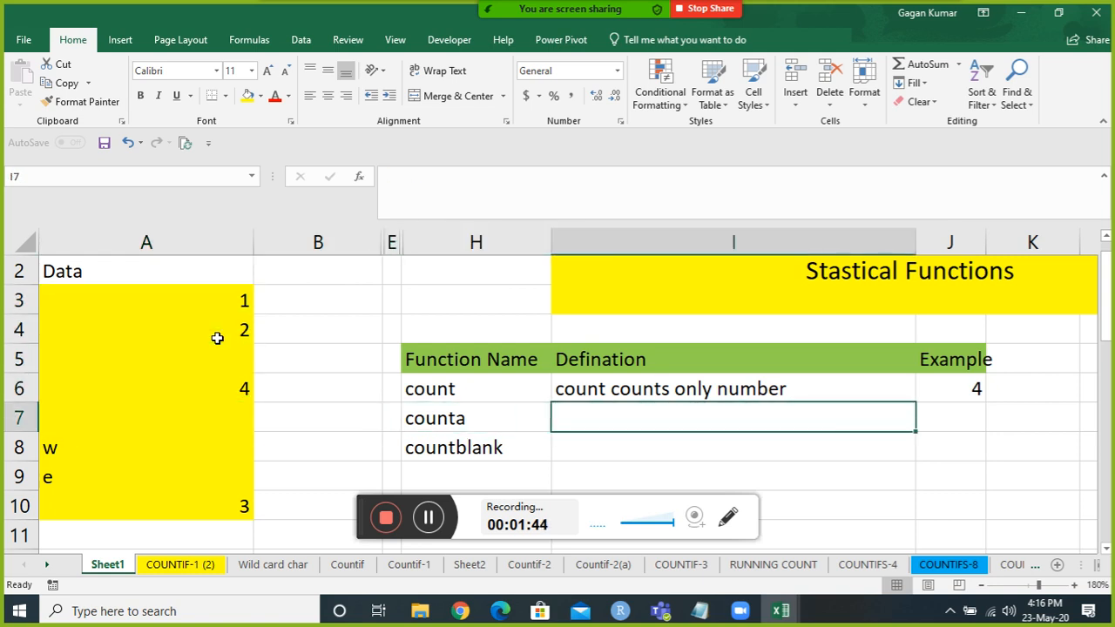
text(=counta)
key(Tab)
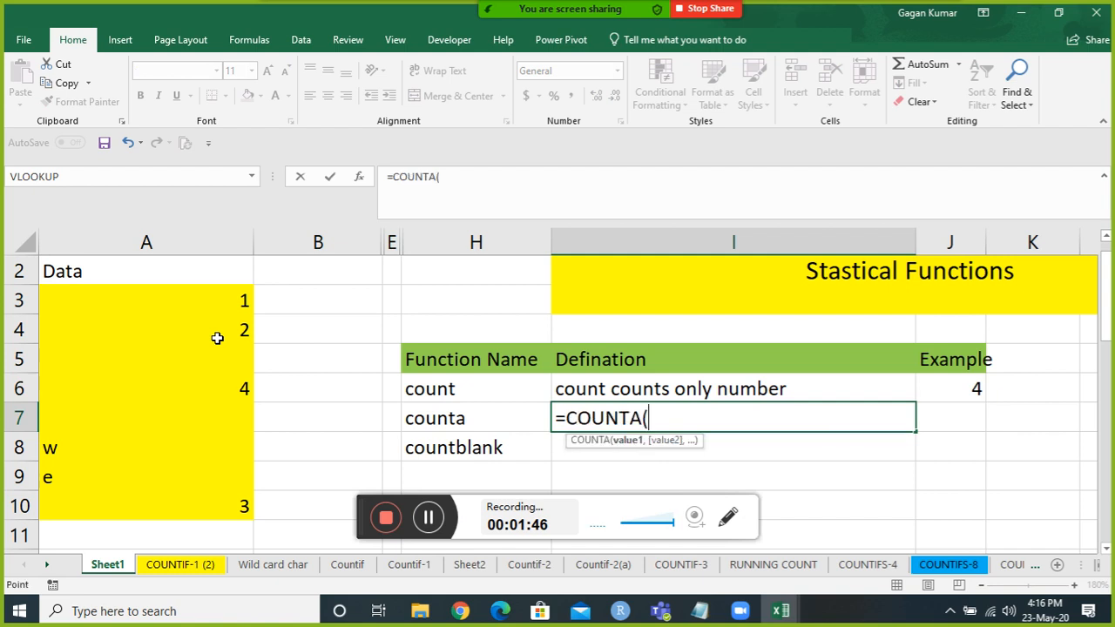
key(Left)
key(Left)
key(Left)
key(Left)
key(Up)
key(Up)
key(Up)
key(Up)
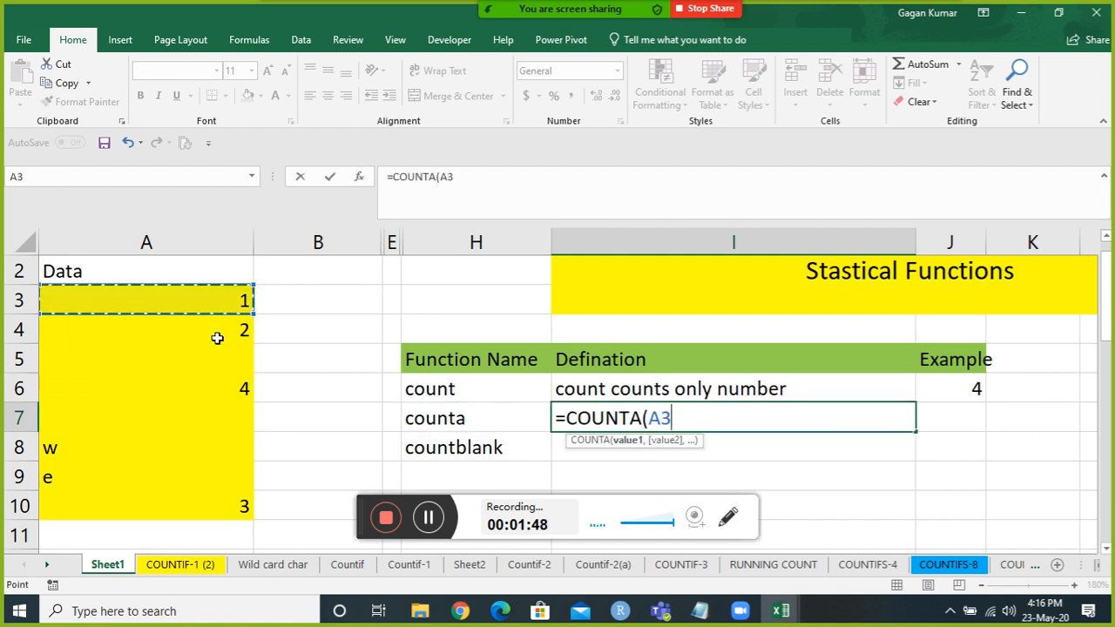
key(shift+Down)
key(shift+Down)
key(shift+Down)
key(shift+Down)
key(shift+Down)
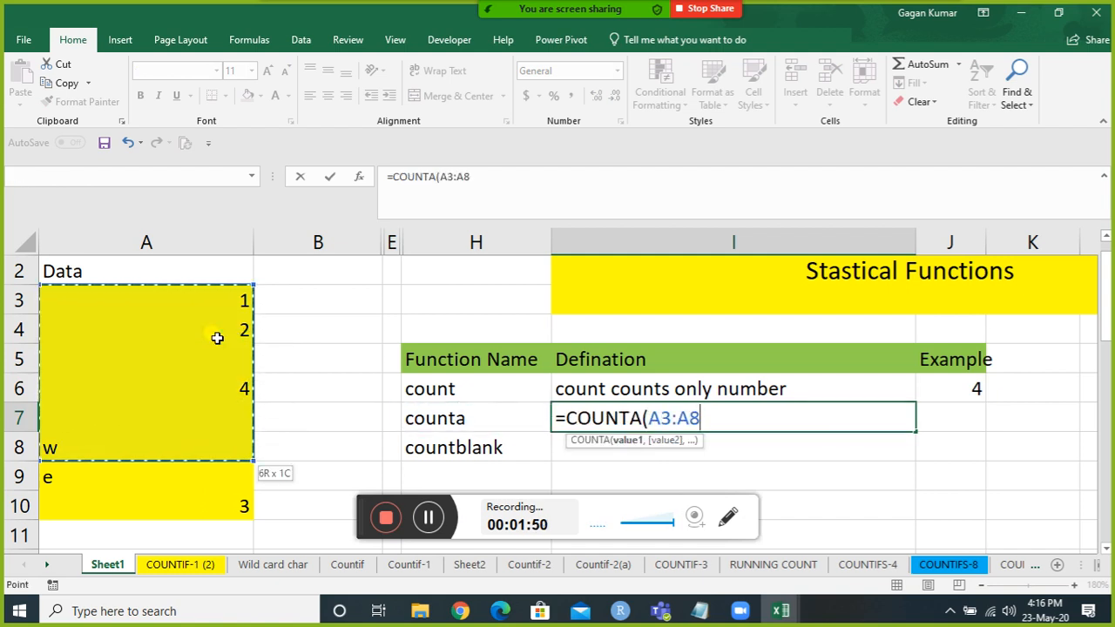
key(shift+Down)
key(shift+Down)
key(Return)
key(Up)
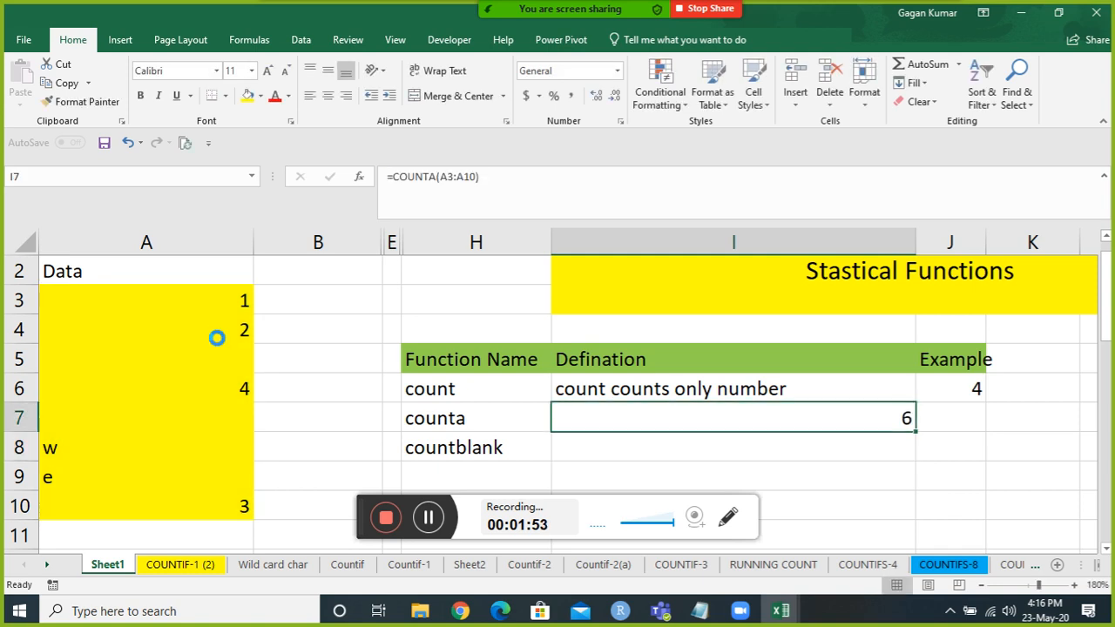
Step: Move the COUNTA formula from cell I7 to the Example cell J7, keeping its A3:A10 range
key(ctrl+c)
key(Right)
key(Return)
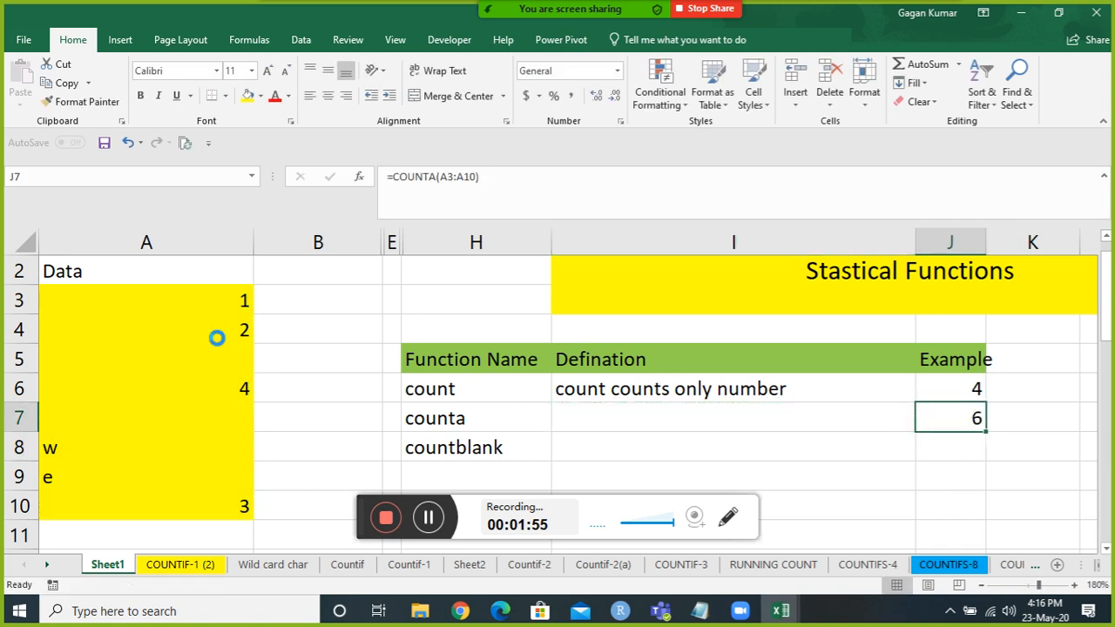
Step: Step through the Data column cells to check which entries COUNTA includes
key(Left)
key(Home)
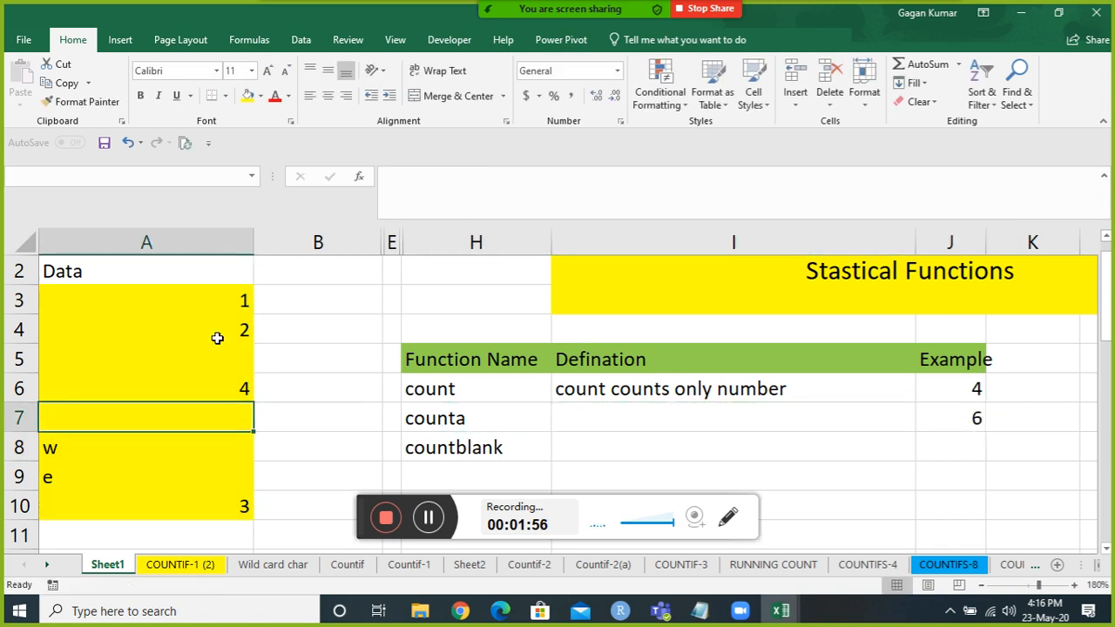
key(Up)
key(Up)
key(Up)
key(Up)
key(Down)
key(Down)
key(Down)
key(Down)
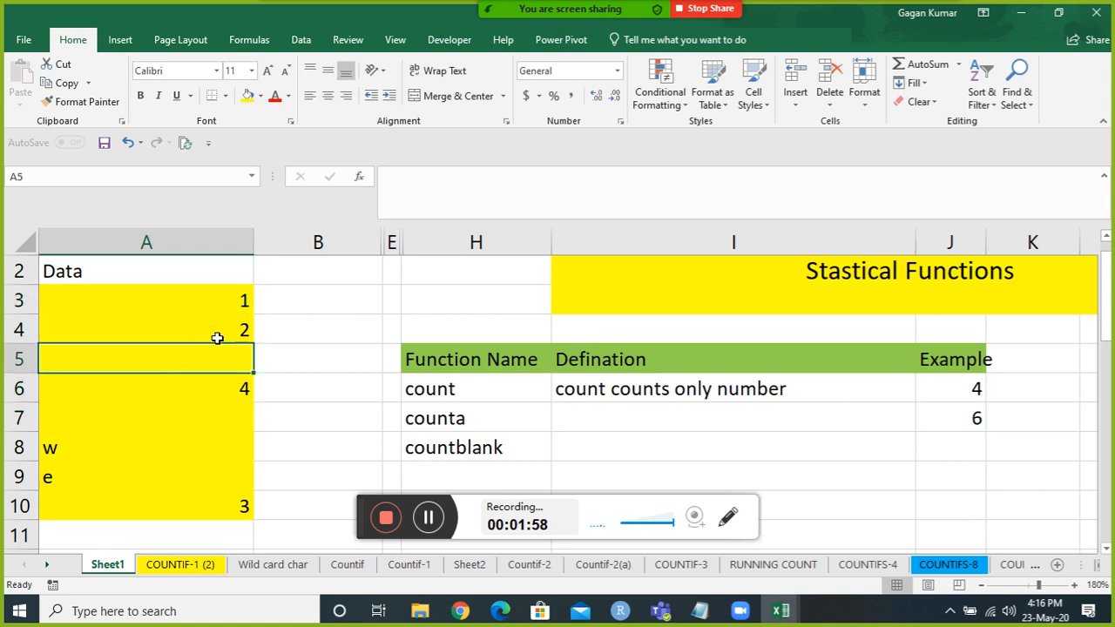
key(Down)
key(Down)
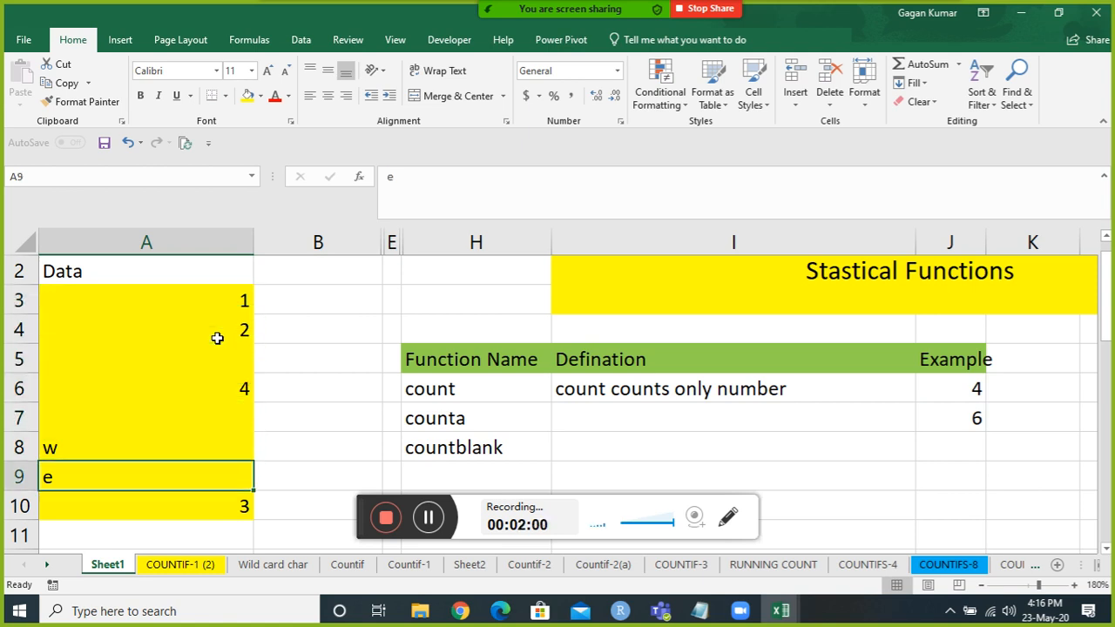
key(Up)
key(Up)
key(Up)
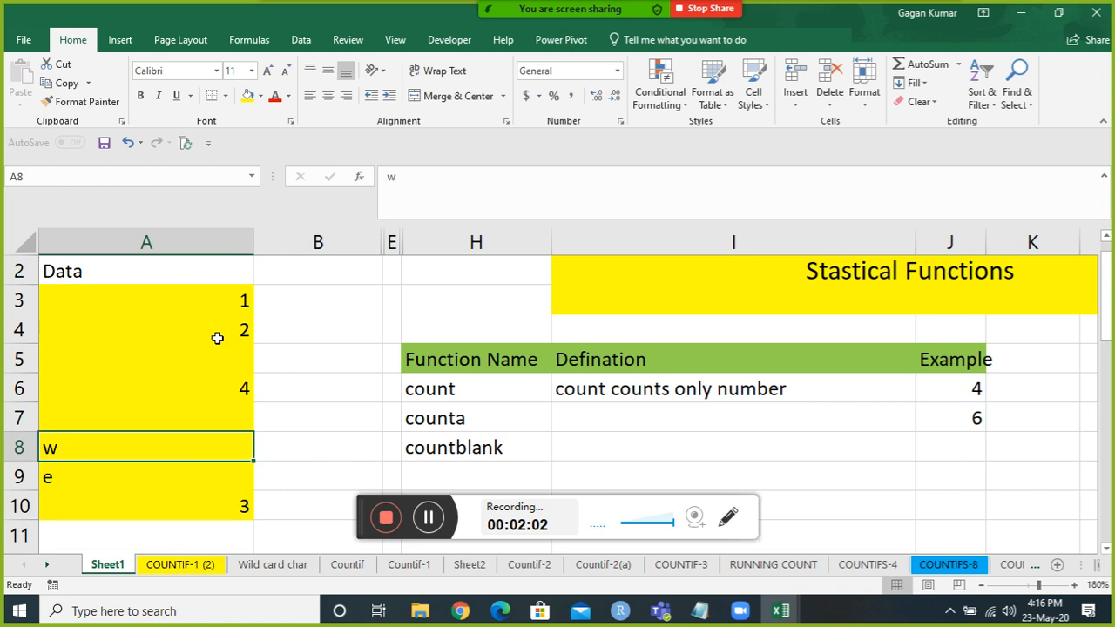
Step: Enter a single space in cell A7 and reopen the cell to examine its hidden character
key(F2)
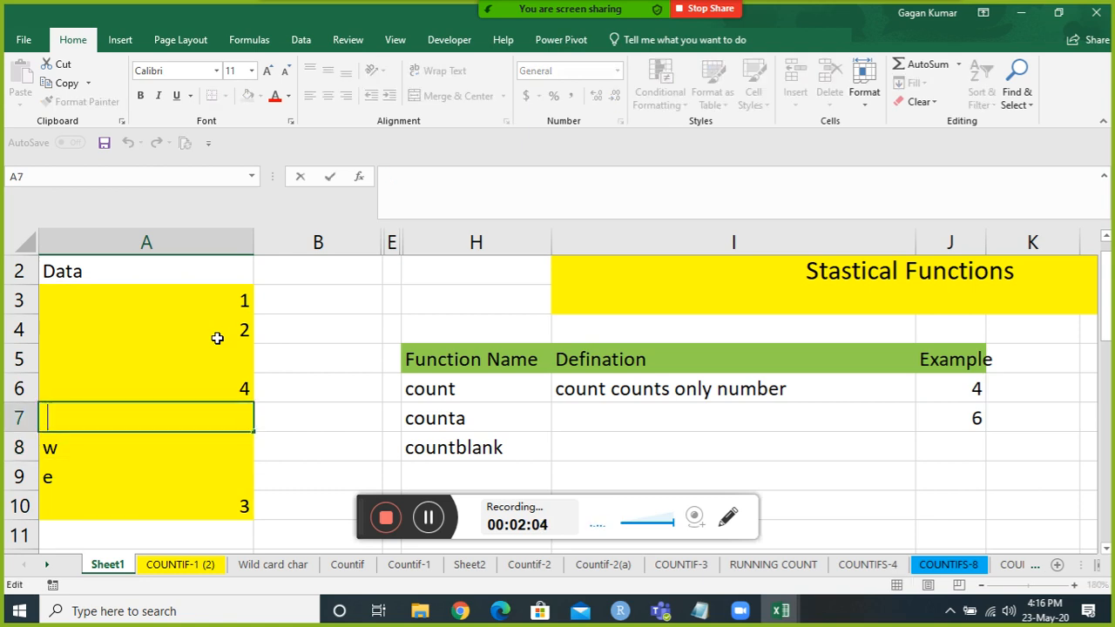
key(Return)
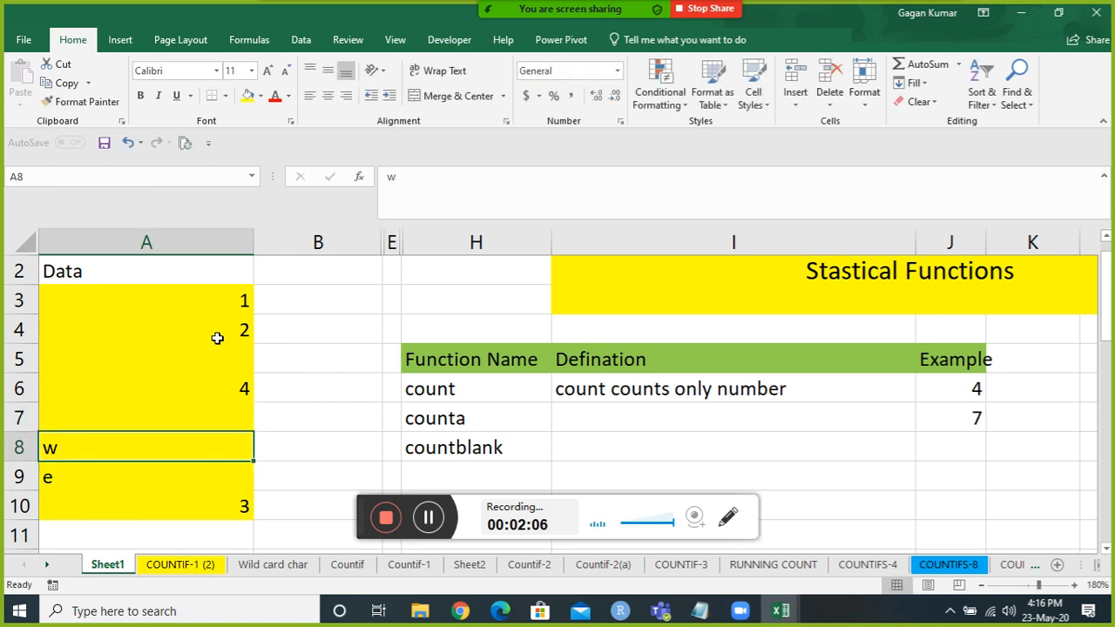
key(Up)
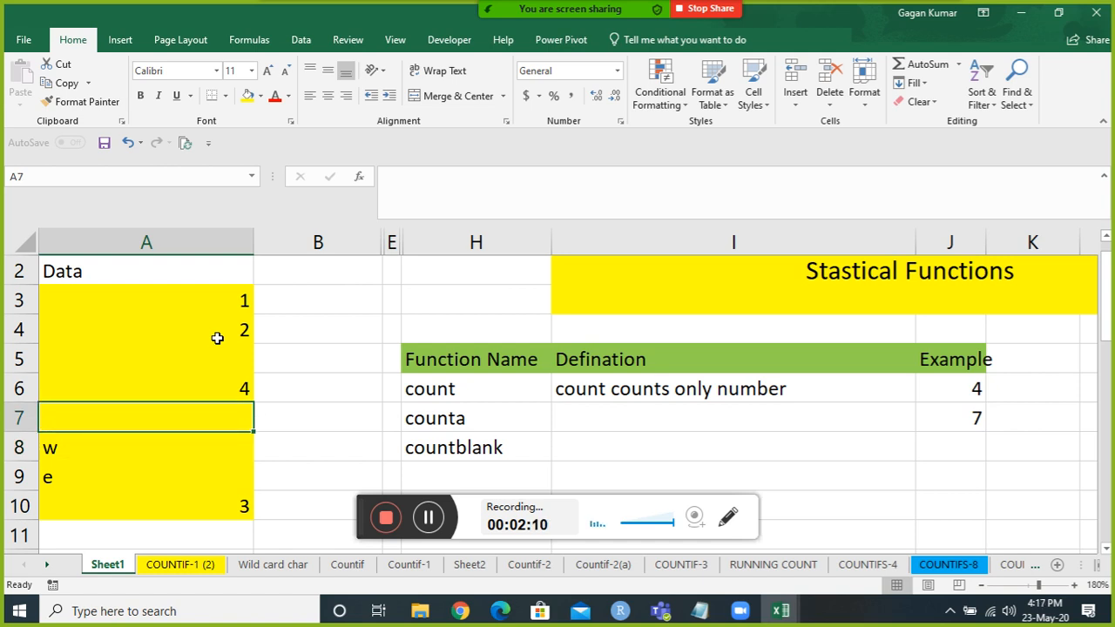
key(F2)
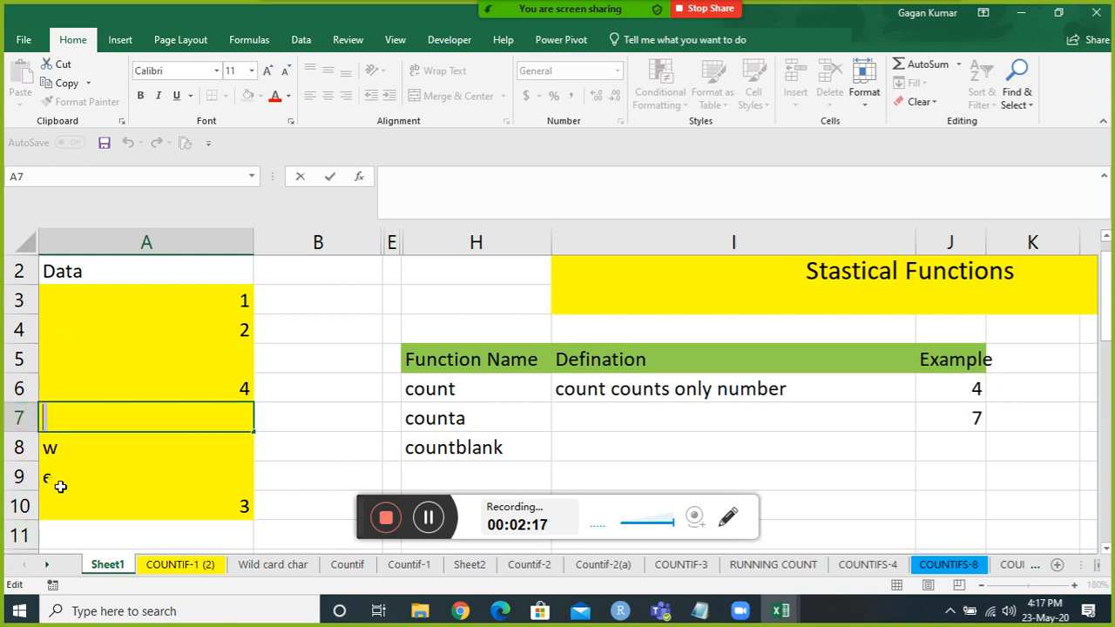
key(BackSpace)
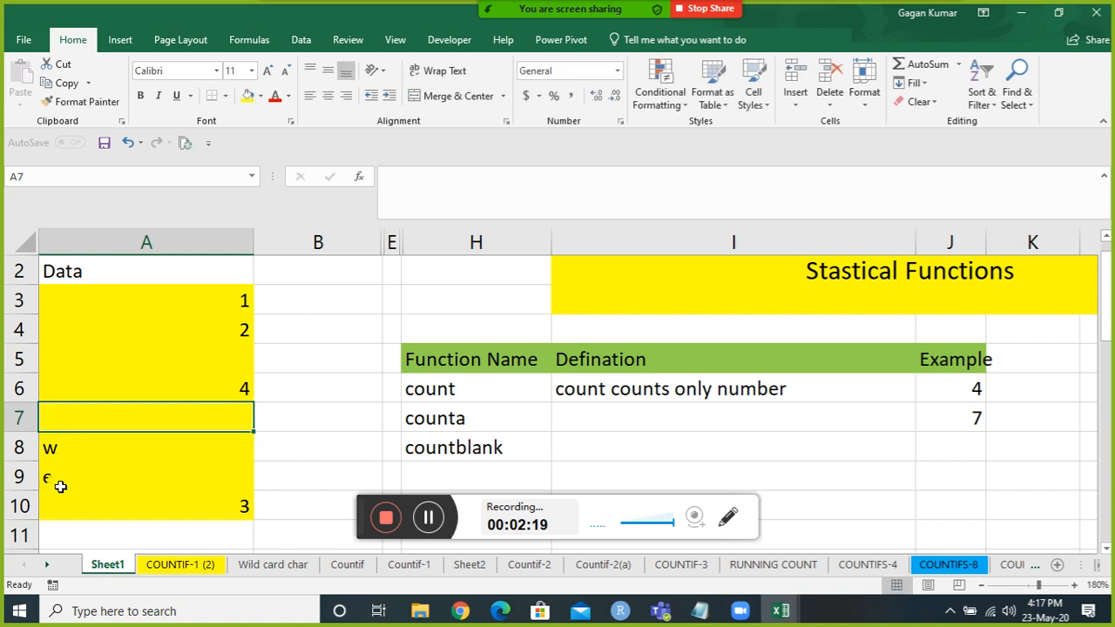
Step: Enter the definition "non blank cells" for counta in cell I7
key(Tab)
key(Tab)
key(Tab)
key(Tab)
text(non blan)
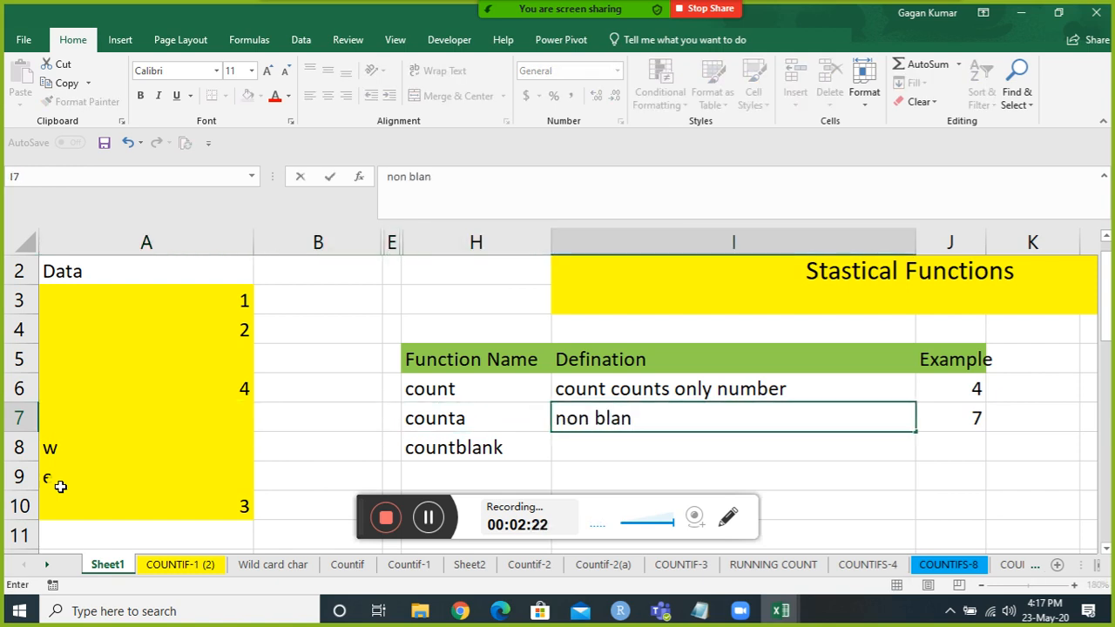
text(k cells)
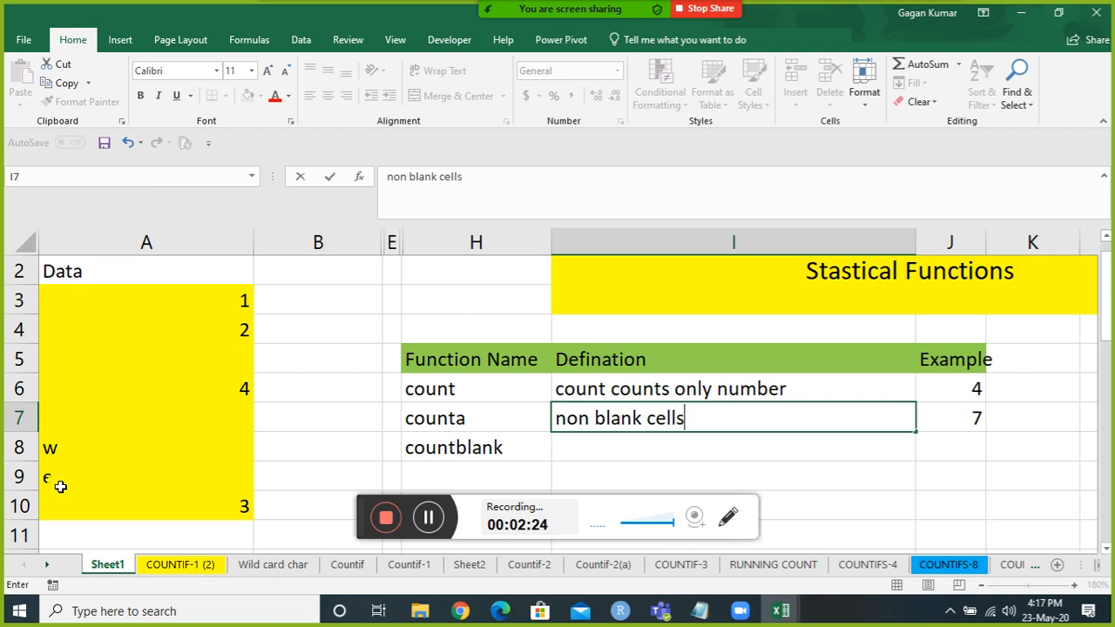
Step: Insert the word "counts" at the beginning of the counta definition in cell I7
key(Home)
key(Tab)
key(Tab)
key(Tab)
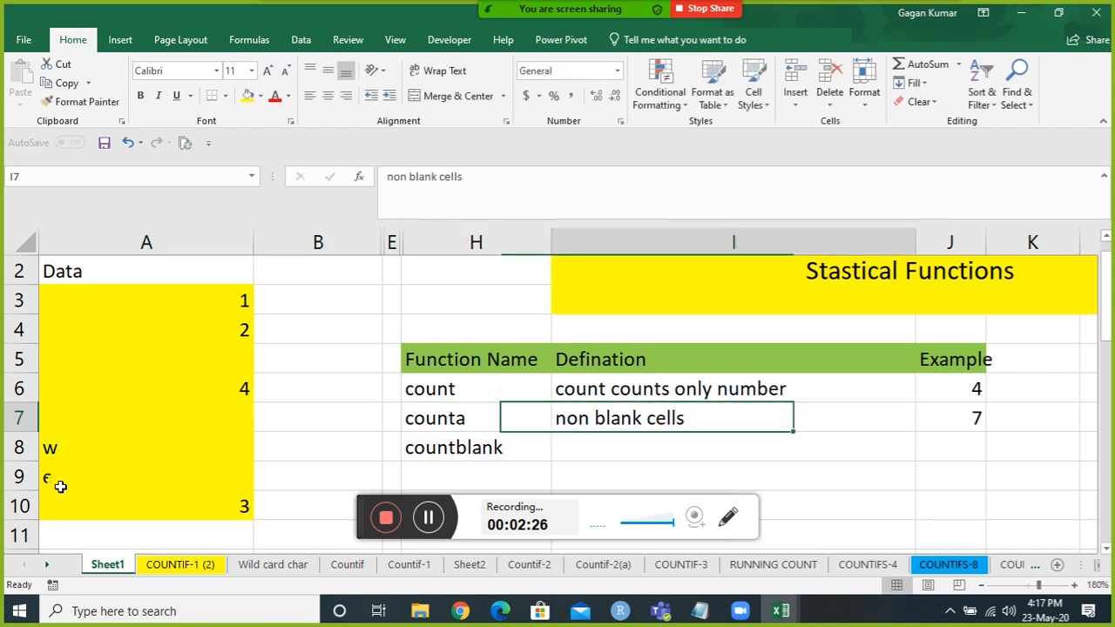
key(F2)
key(Home)
text(c)
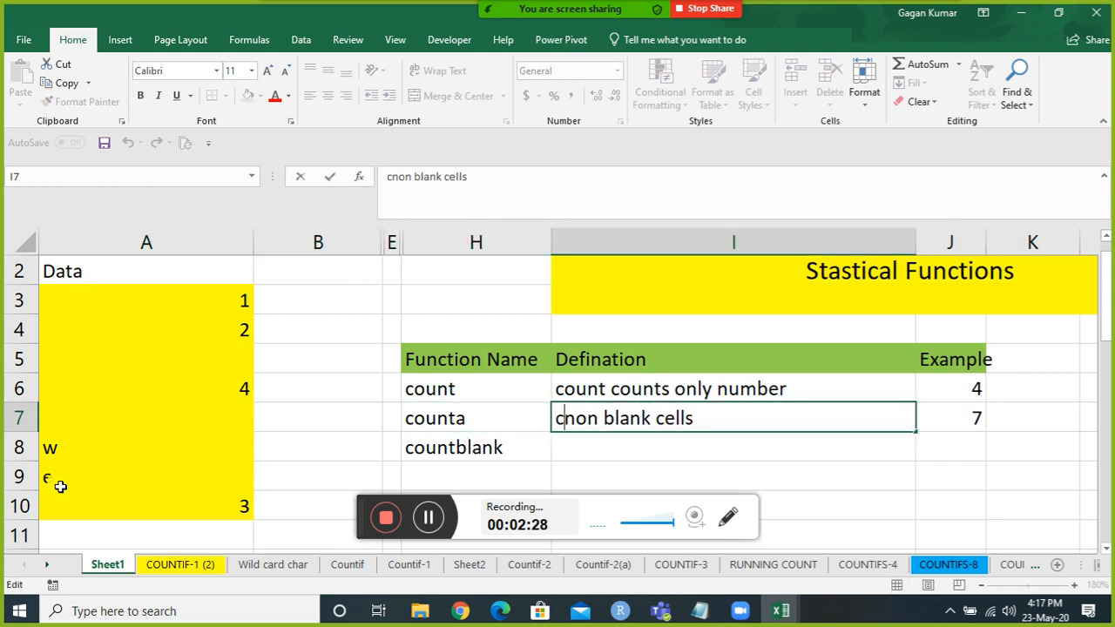
text(ounts)
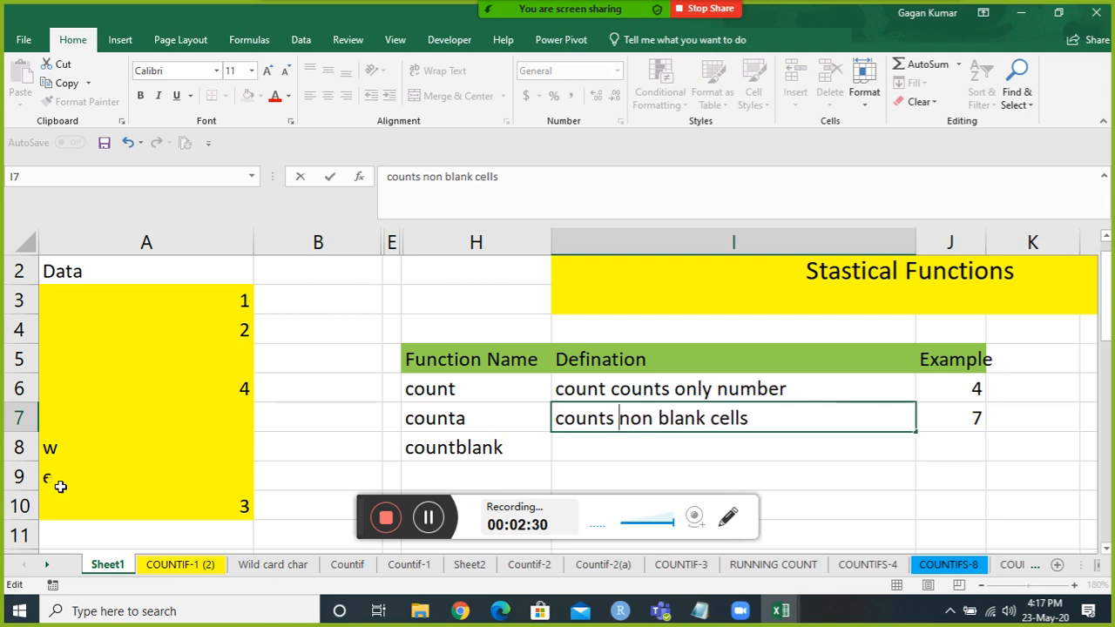
key(Return)
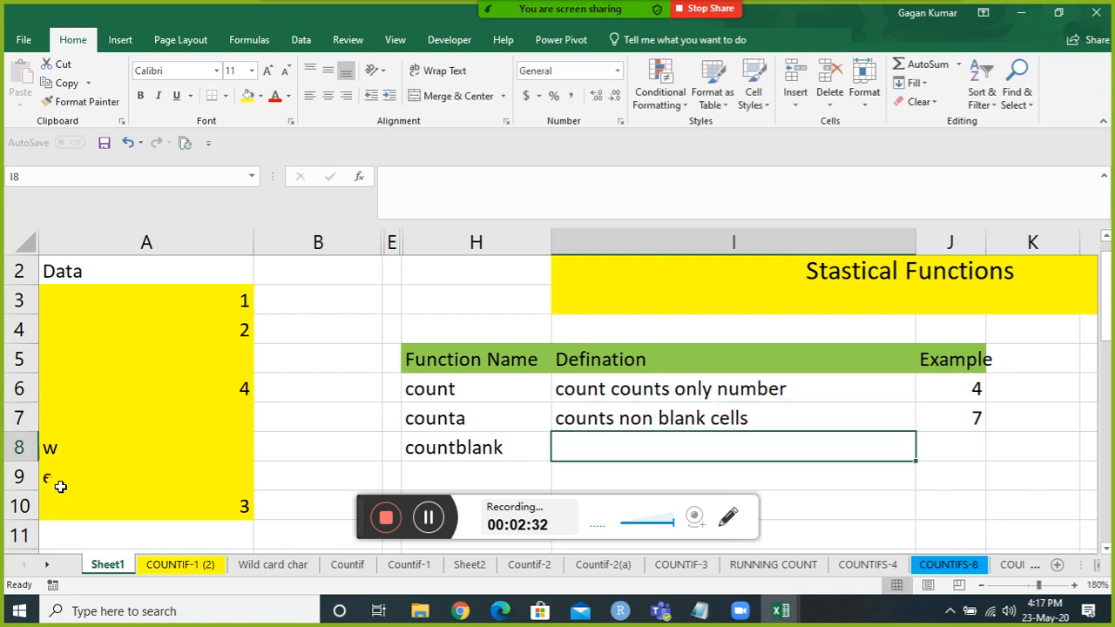
Step: Enter the definition "only blank cells" for countblank in cell I8
key(Left)
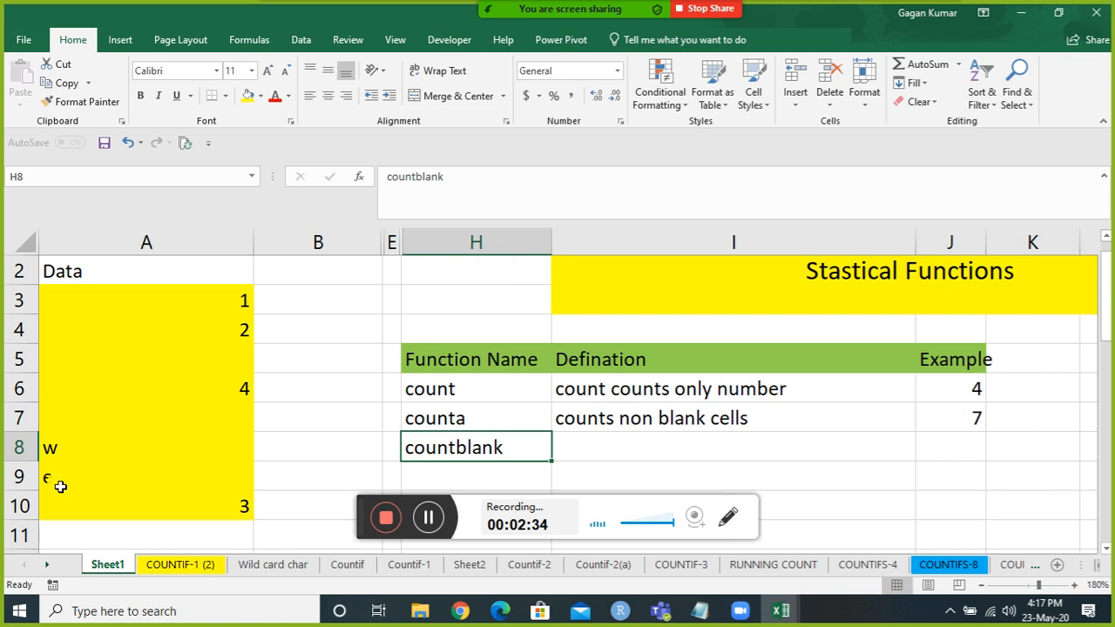
key(Right)
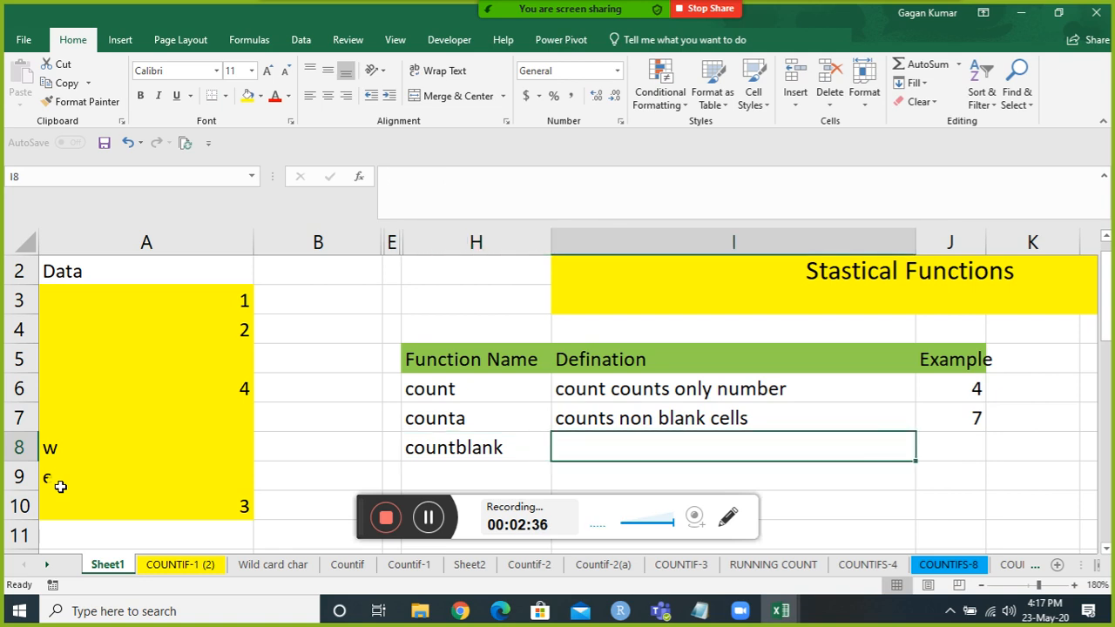
text(only blan)
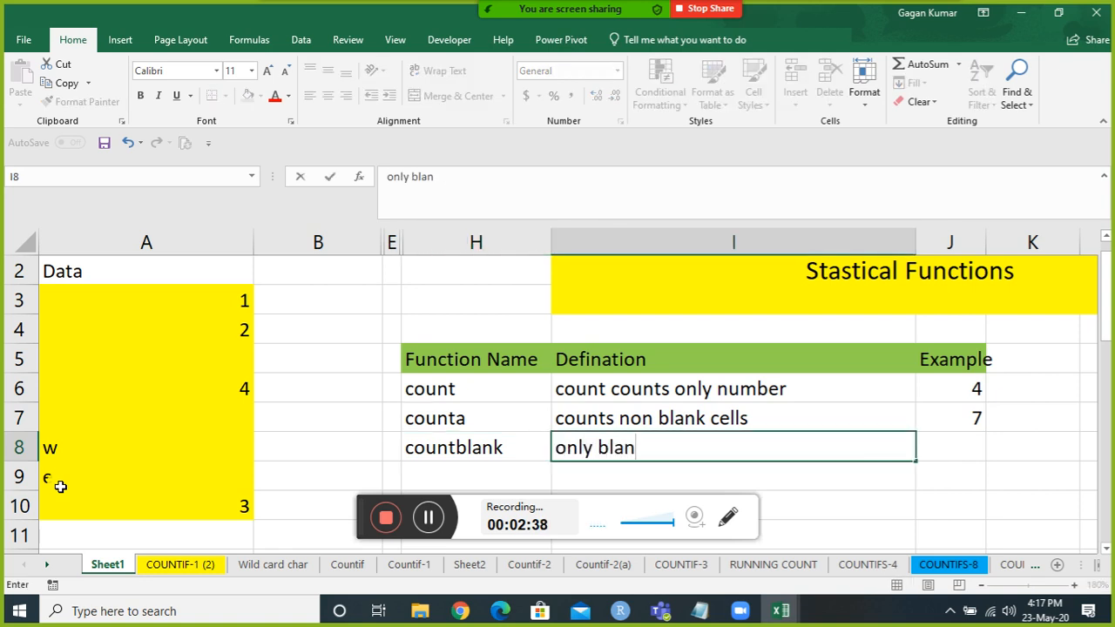
text(k cells)
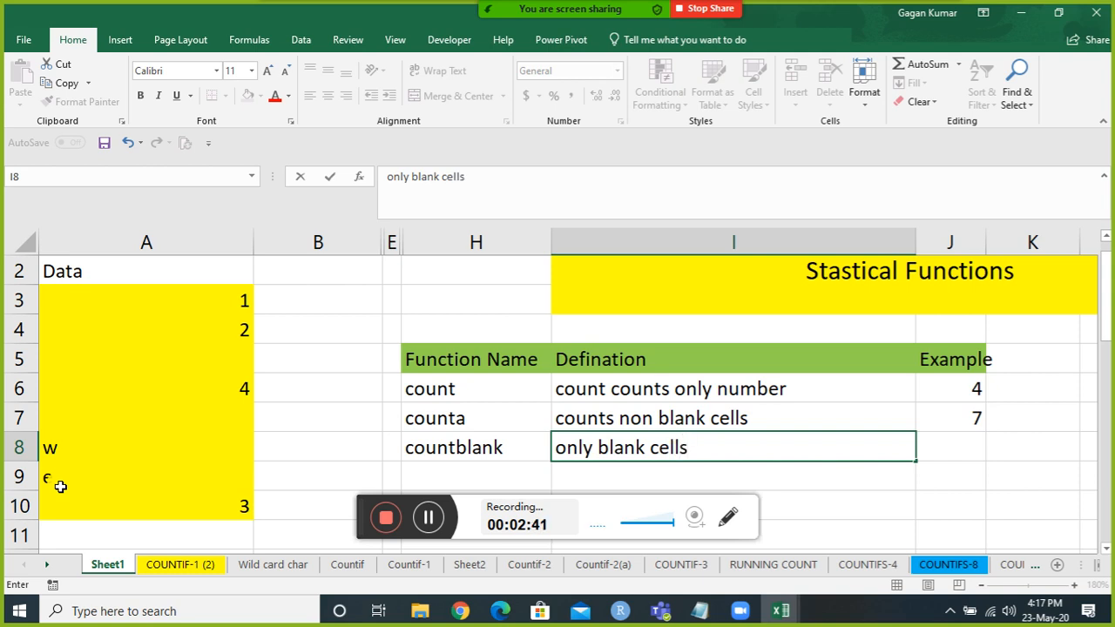
key(Home)
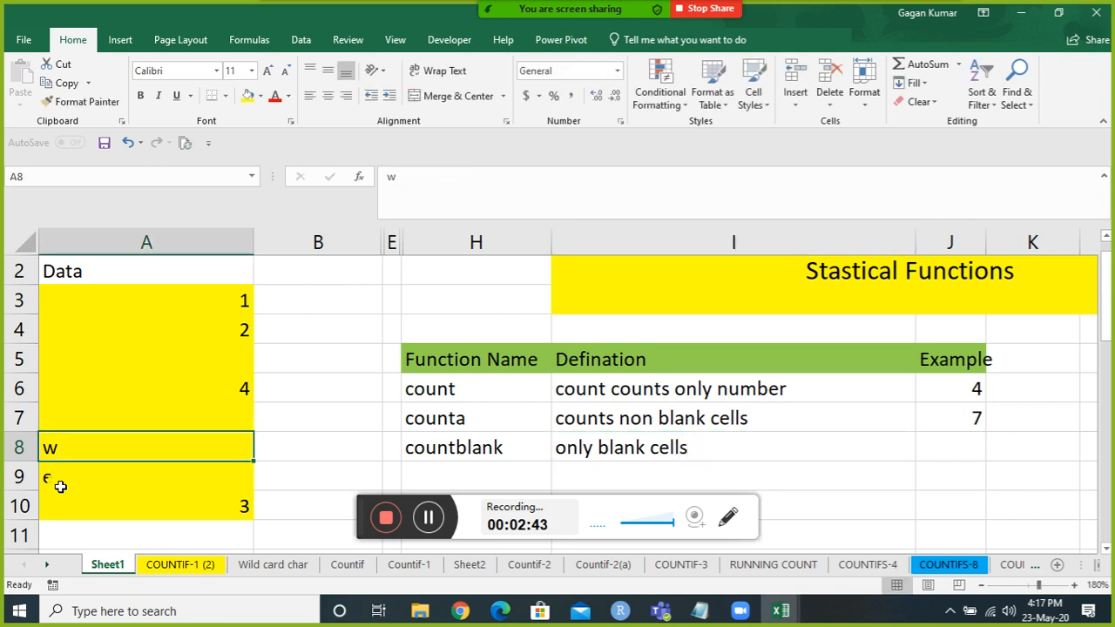
Step: Clear the contents of cell A7 in the Data column and check the blank cell A5
key(Right)
key(Right)
key(Right)
key(Right)
key(Right)
key(Left)
key(Left)
key(Left)
key(Left)
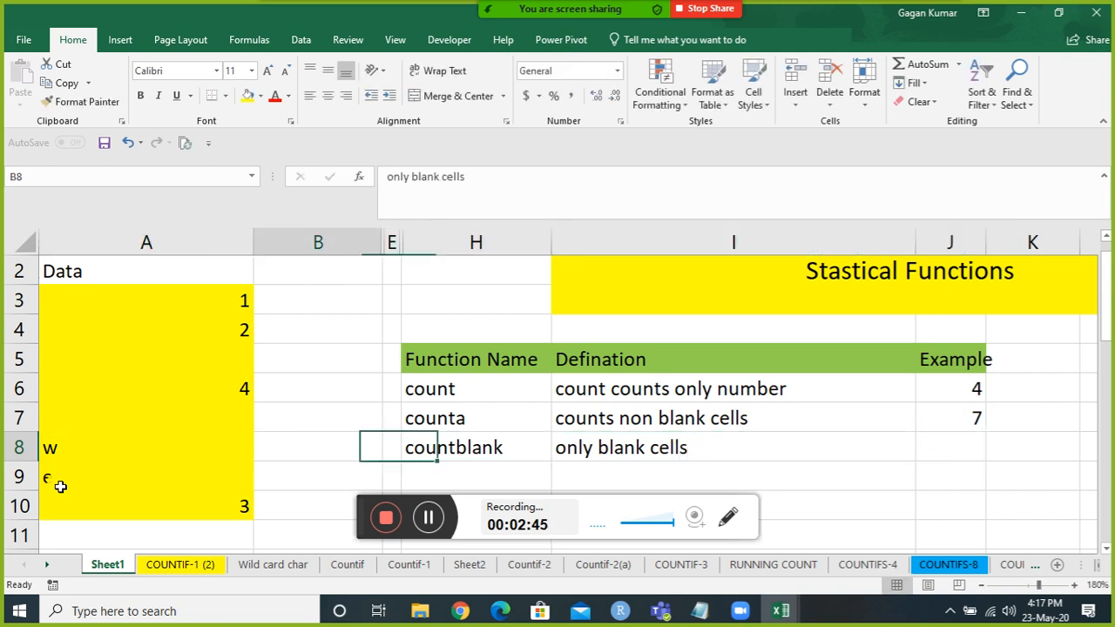
key(Left)
key(Up)
key(Up)
key(Down)
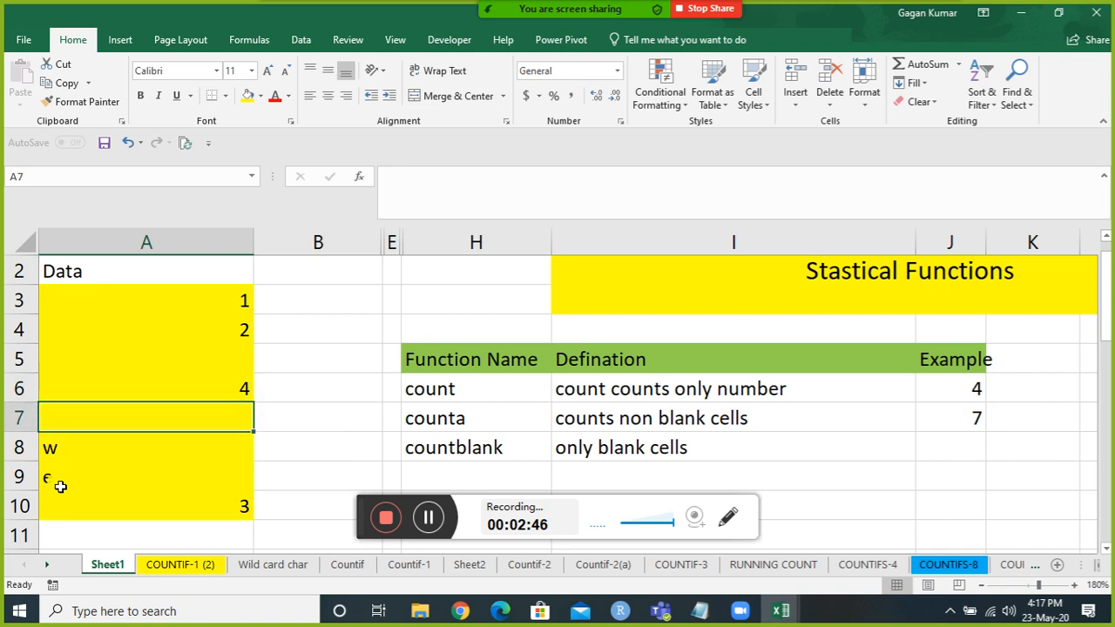
key(Delete)
key(Right)
key(Left)
key(Up)
key(Up)
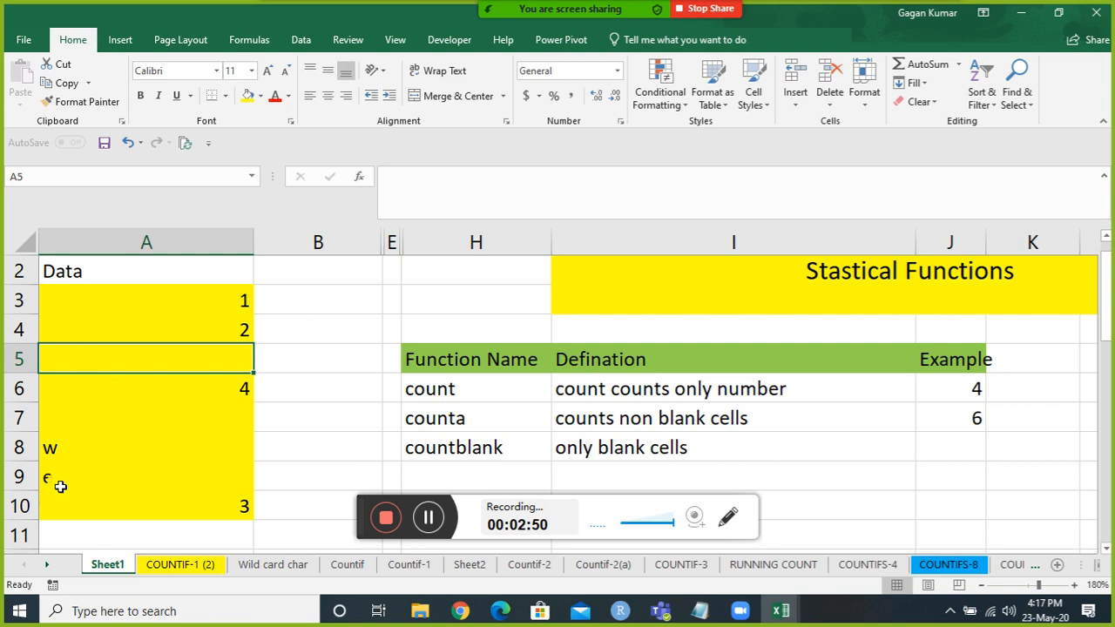
Step: Enter the formula =COUNTBLANK(A3:A10) in the Example cell J8 of the countblank row
key(Down)
key(Down)
key(Right)
key(Right)
key(Right)
key(Down)
key(Right)
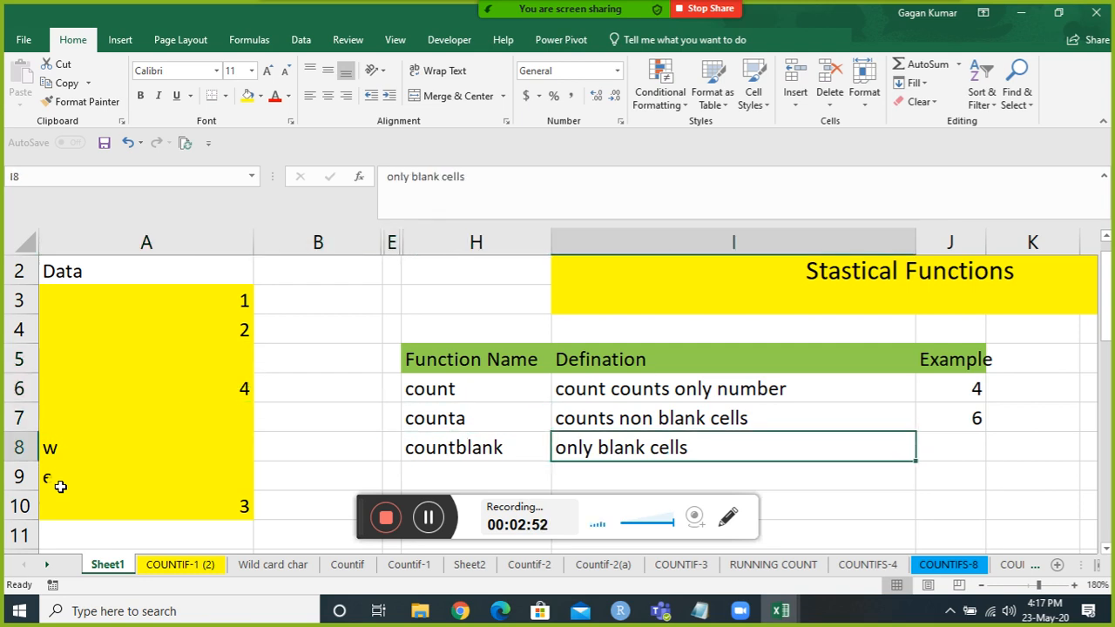
key(Right)
key(Right)
key(Left)
text(=cou)
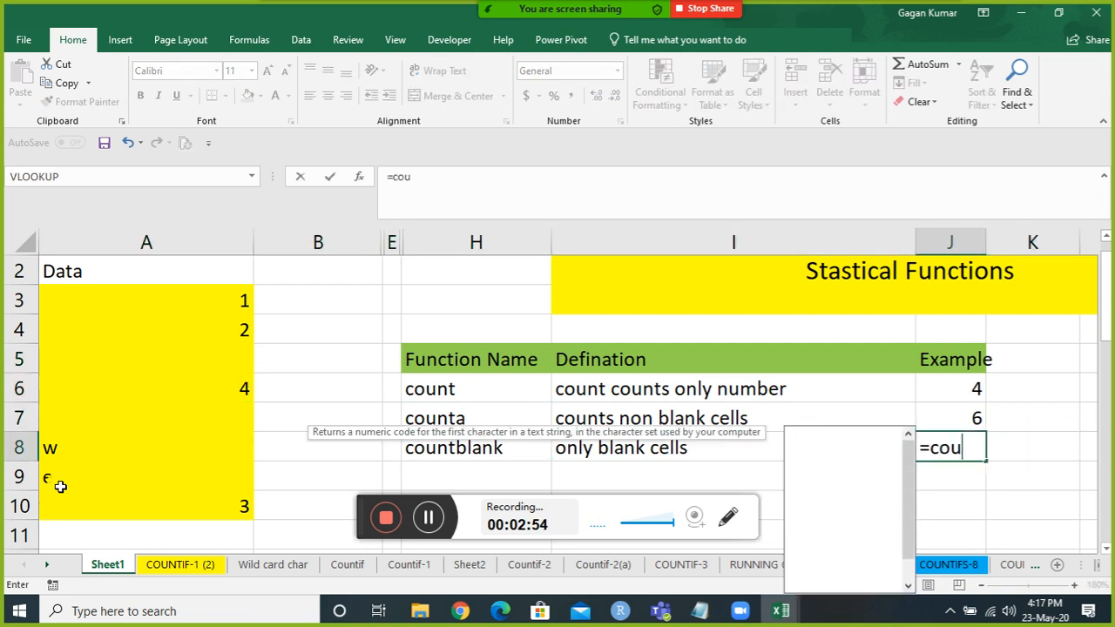
text(ntb)
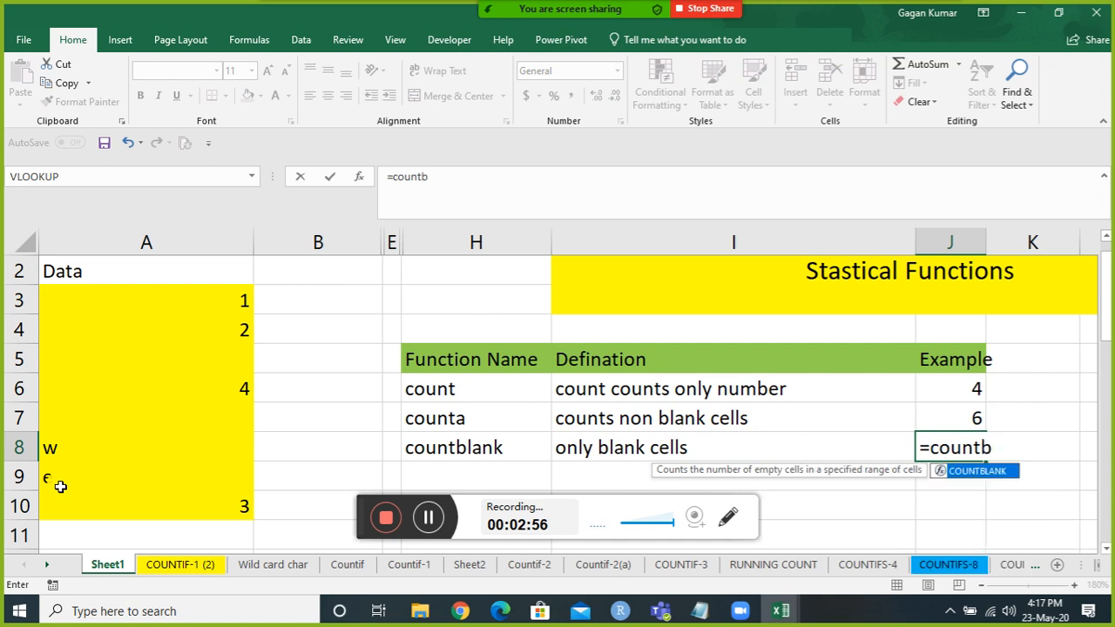
key(Tab)
key(Left)
key(Left)
key(Left)
key(Left)
key(Left)
key(Up)
key(Up)
key(Up)
key(Up)
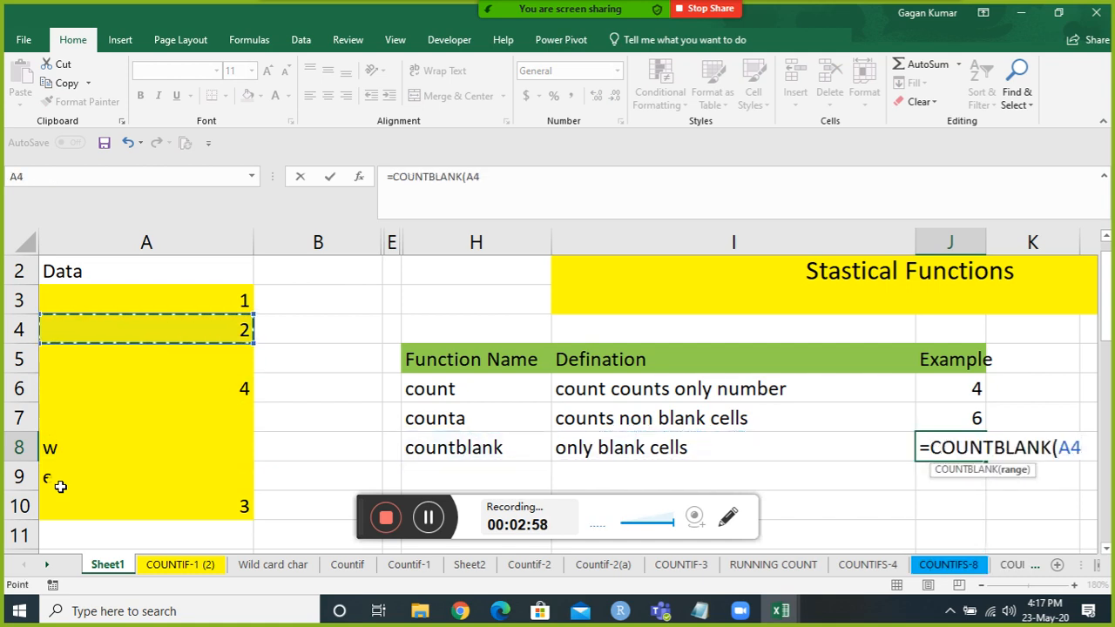
key(Up)
key(shift+Down)
key(shift+Down)
key(shift+Down)
key(shift+Down)
key(shift+Down)
key(shift+Down)
key(shift+Down)
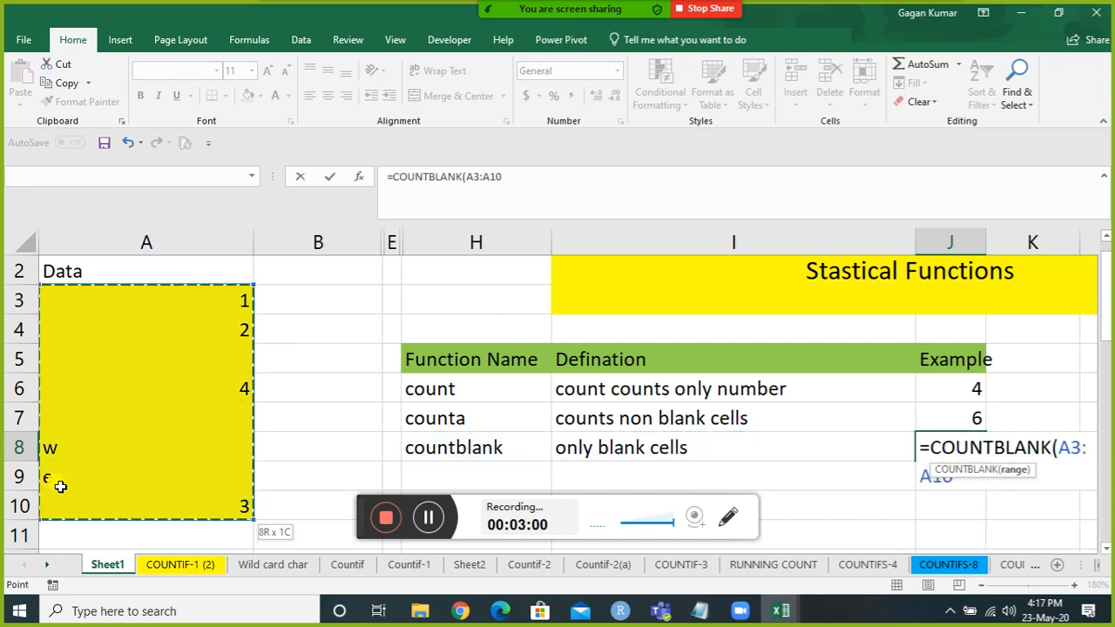
key(Return)
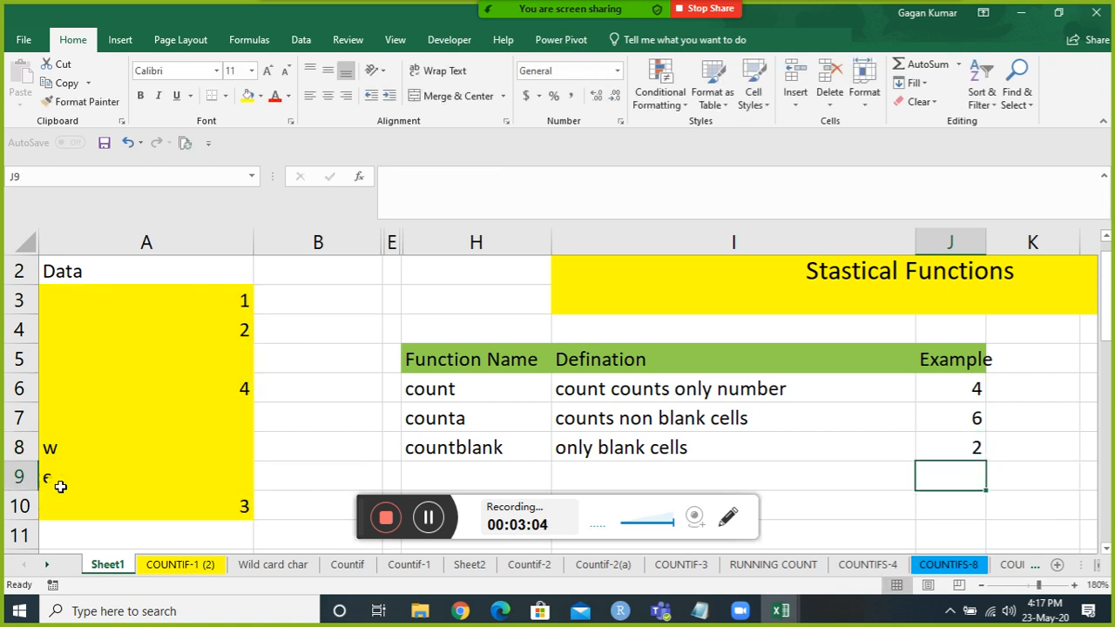
Step: Clear the existing max, min and average examples in cells J21:J23 of the Value Function section
key(Left)
key(Left)
key(Left)
key(Left)
key(Left)
key(Down)
key(Down)
key(Down)
key(Down)
key(Down)
key(Down)
key(Down)
key(Down)
key(Down)
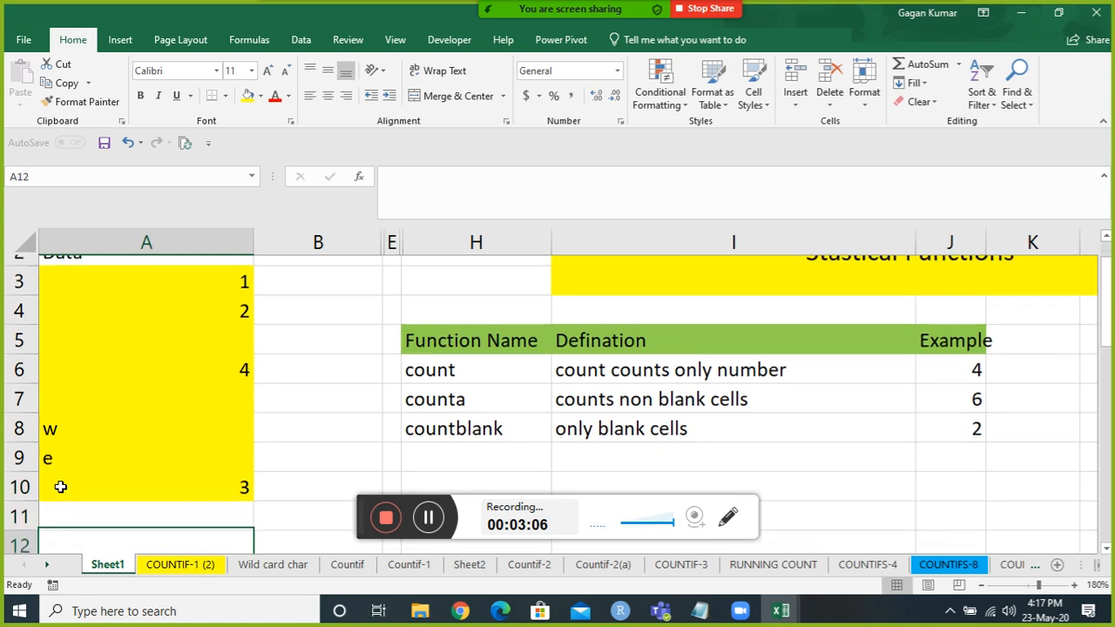
key(Down)
key(Down)
key(Down)
key(Down)
key(Down)
key(Down)
key(Down)
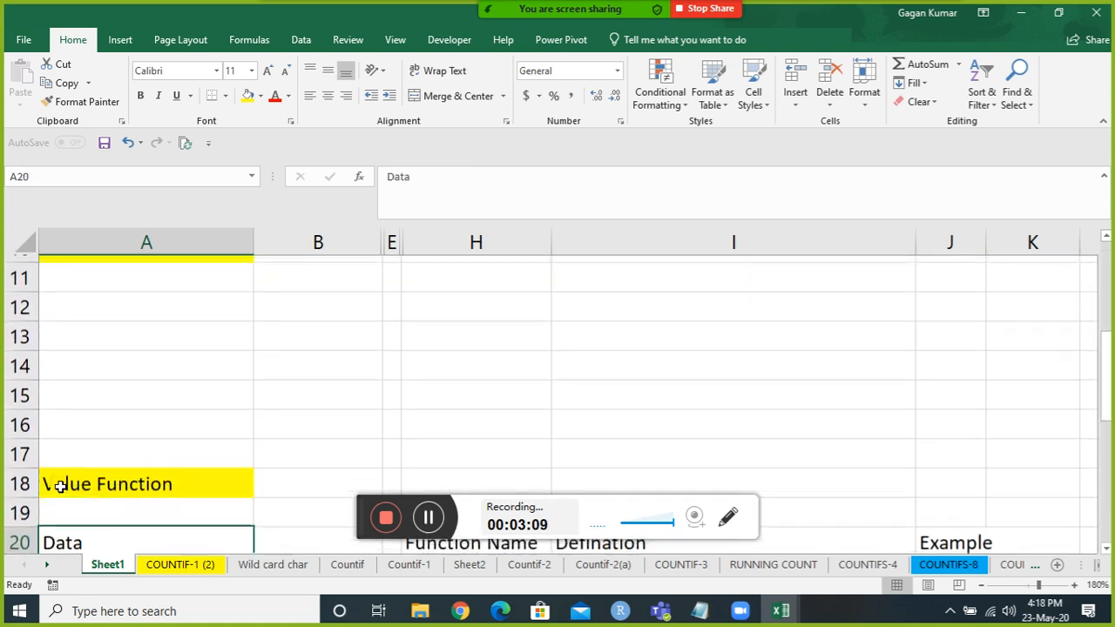
key(Down)
key(Down)
key(Down)
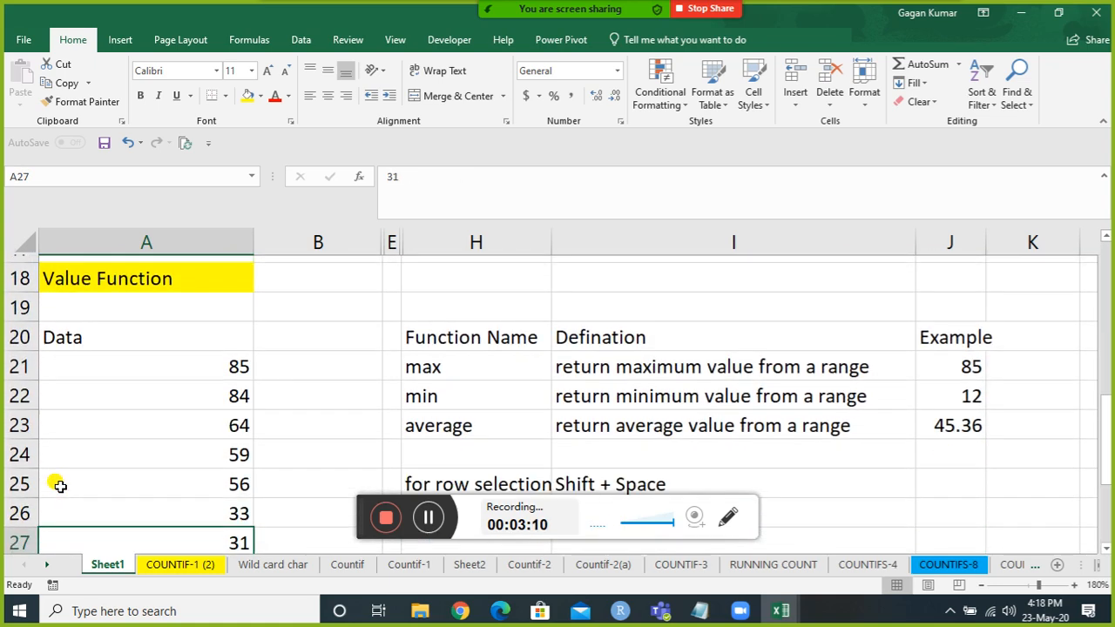
key(Up)
key(Up)
key(Up)
key(Up)
key(Up)
key(Down)
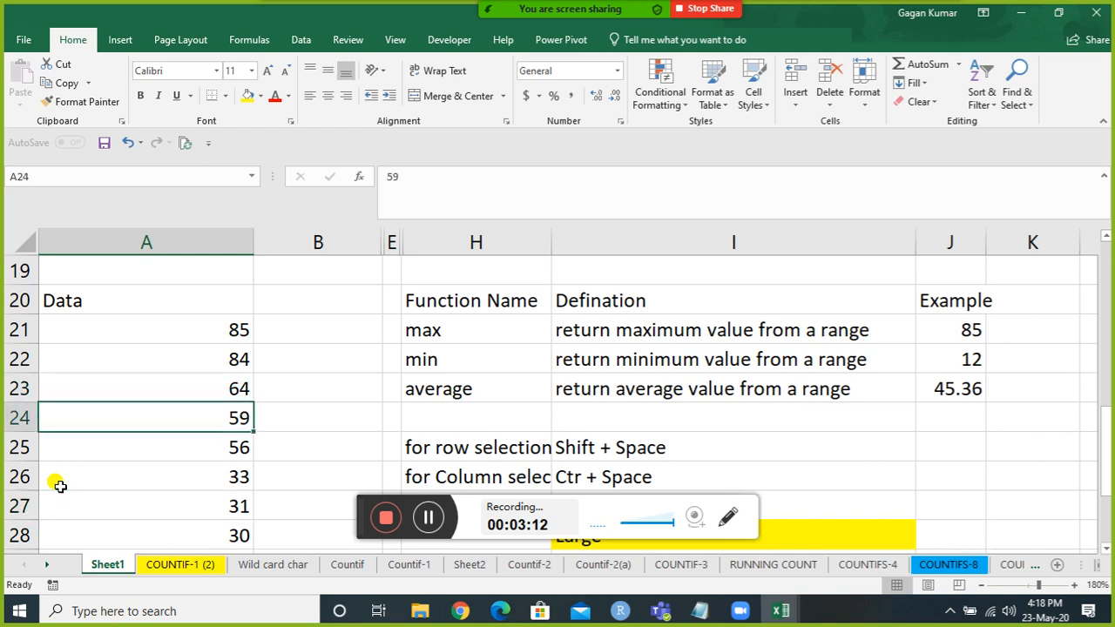
key(Right)
key(Right)
key(Right)
key(Right)
key(Right)
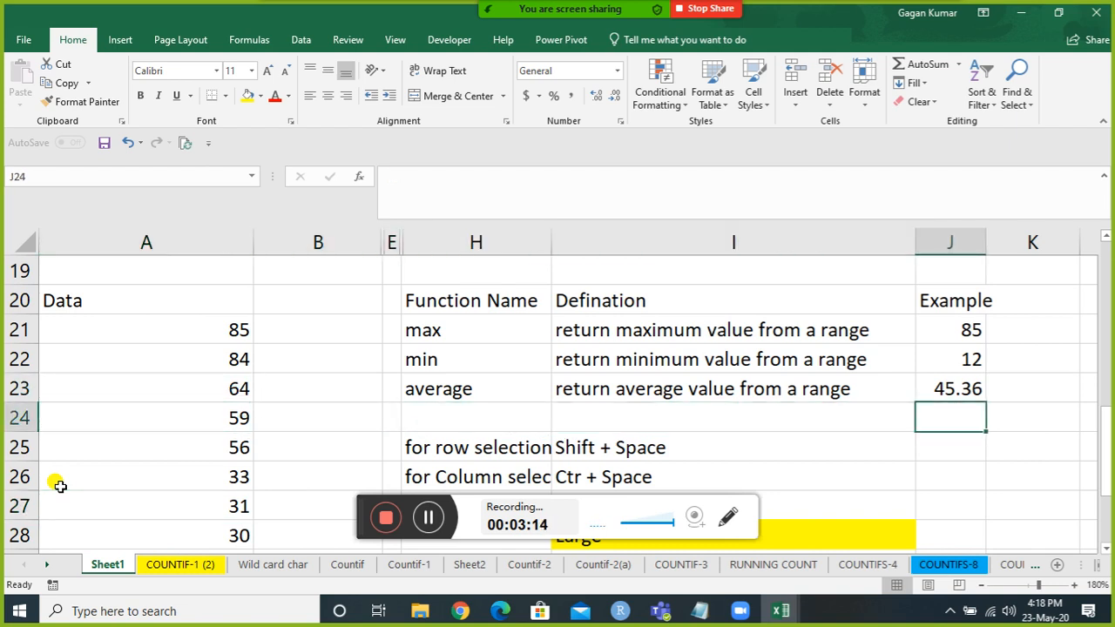
key(shift+Up)
key(shift+Up)
key(shift+Up)
key(Delete)
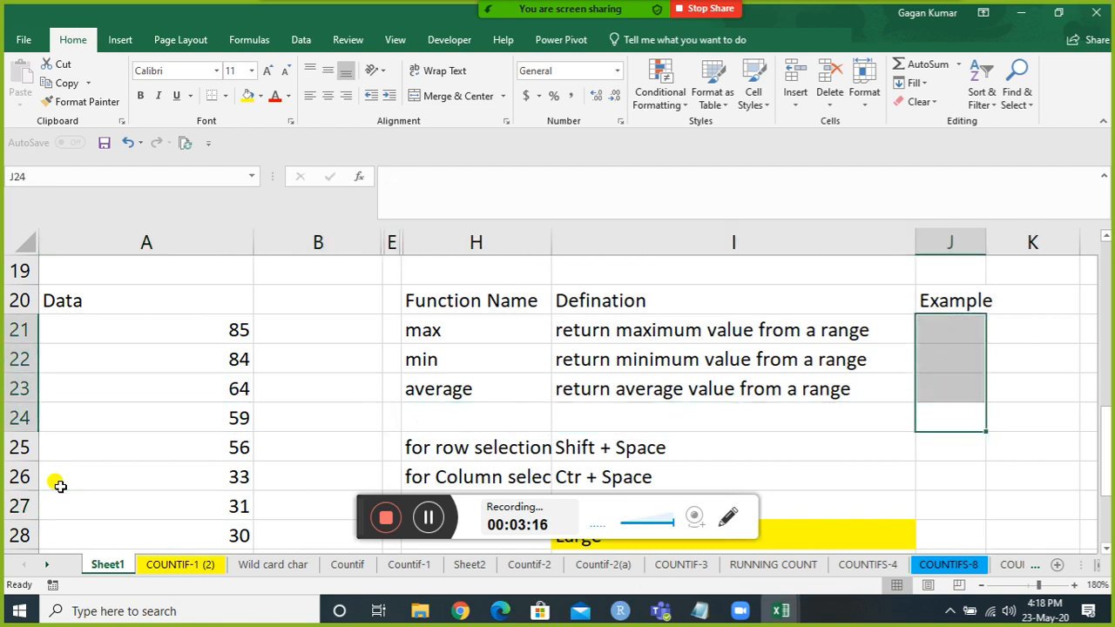
Step: Review the max, min and average entries and their definitions alongside the Data column of the Value Function section
key(Left)
key(Left)
key(Up)
key(Up)
key(Up)
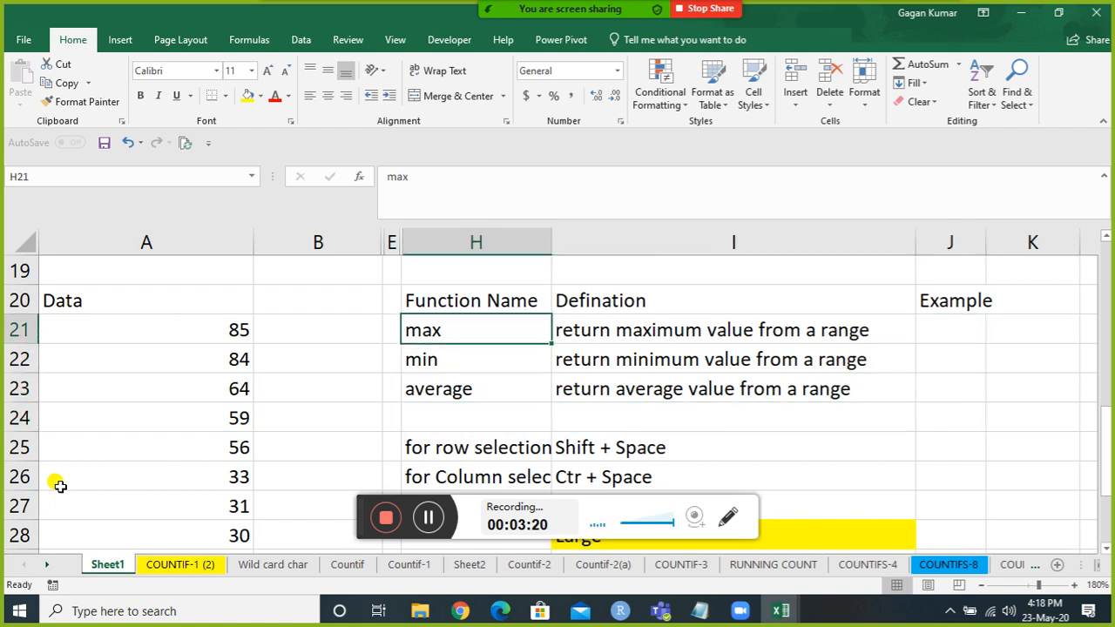
key(Left)
key(Left)
key(Left)
key(Right)
key(Right)
key(Right)
key(Down)
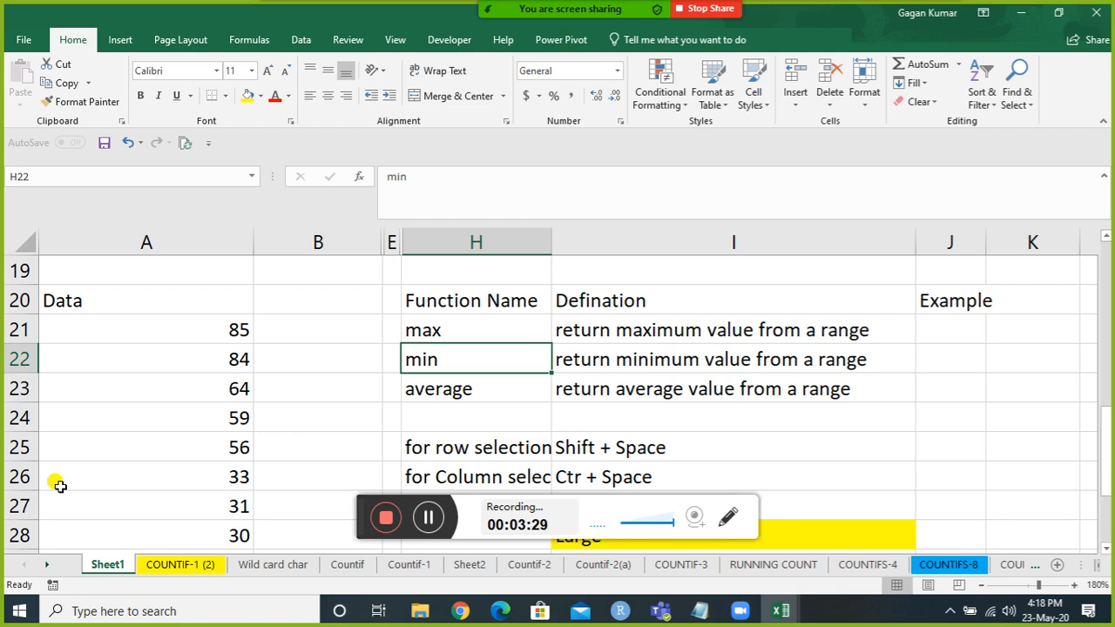
key(Down)
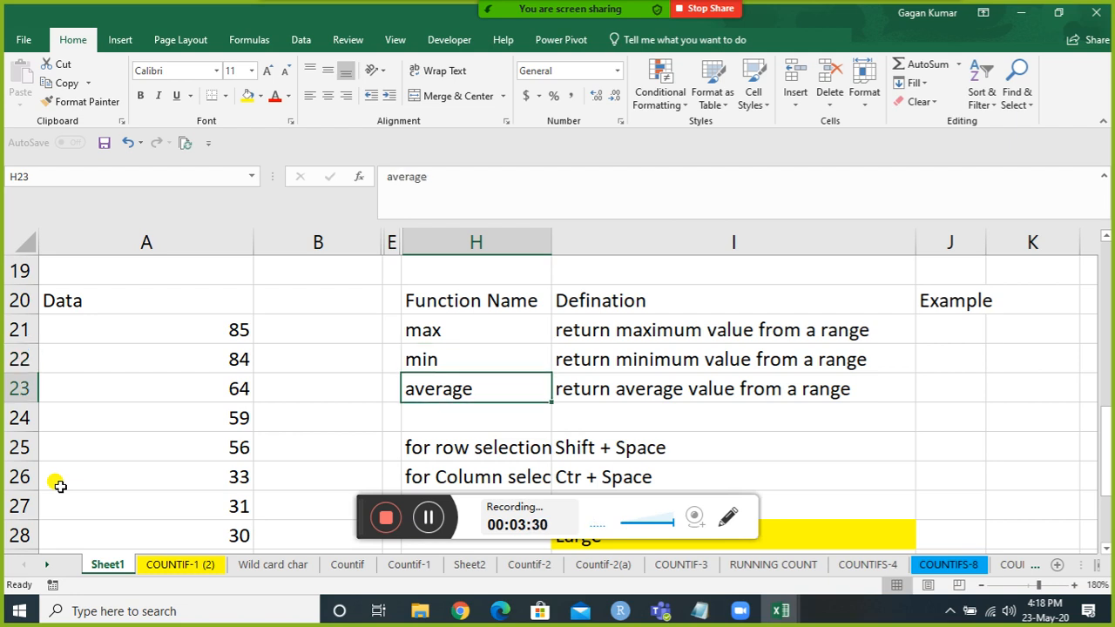
key(Right)
key(Right)
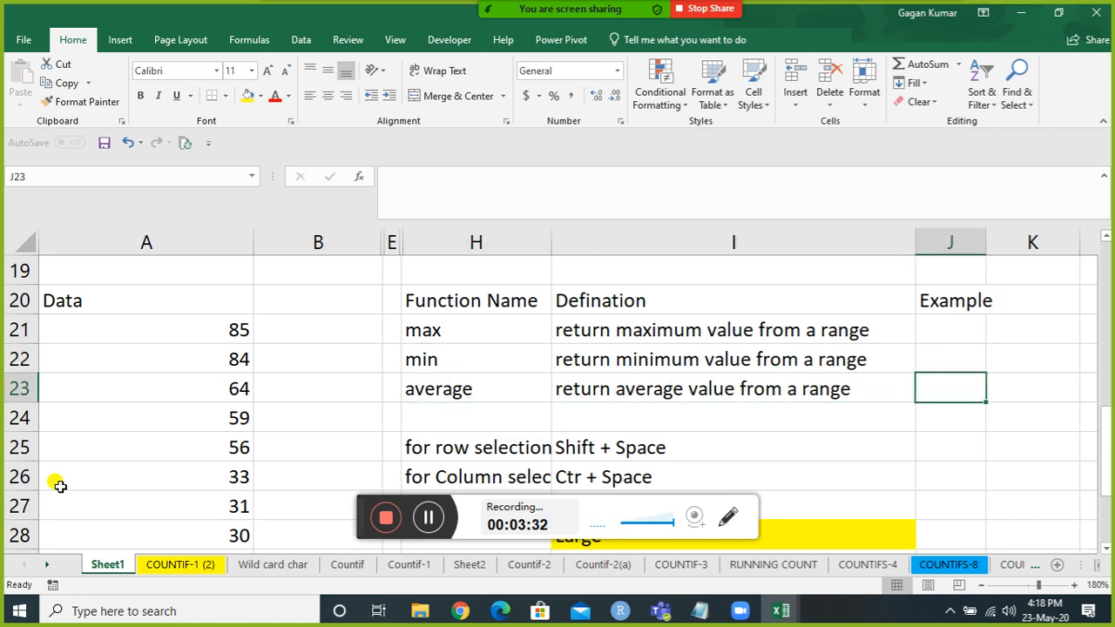
Step: Enter a MAX formula over the Data range A21:A31 in the Example cell J21 of the max row
key(Up)
key(Up)
text(=m)
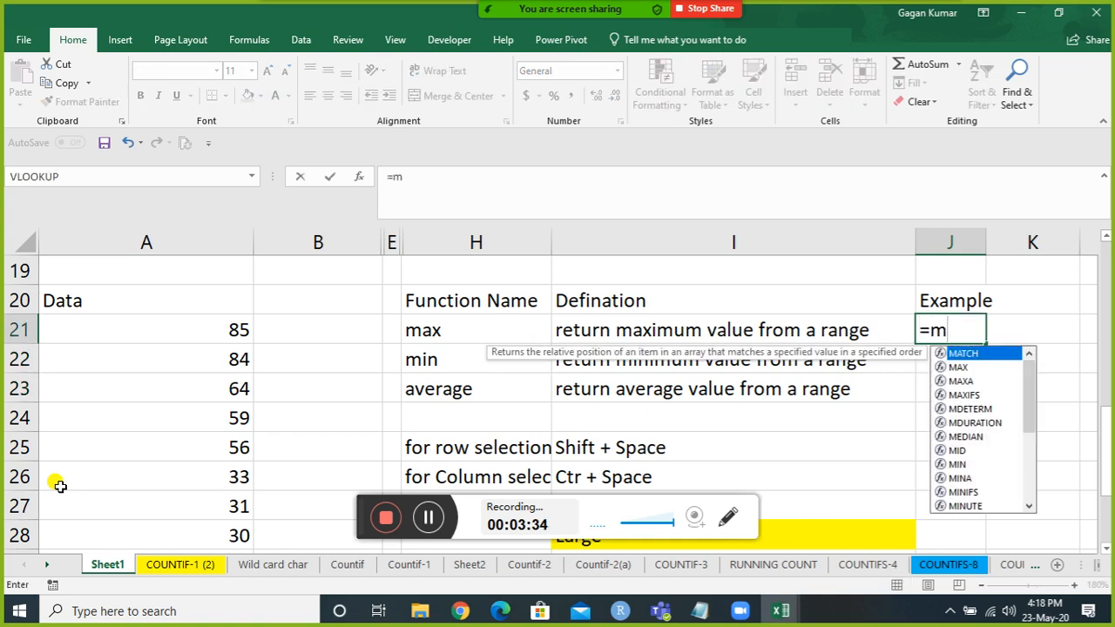
text(ax)
key(Tab)
key(ctrl+Left)
key(ctrl+Left)
key(ctrl+Left)
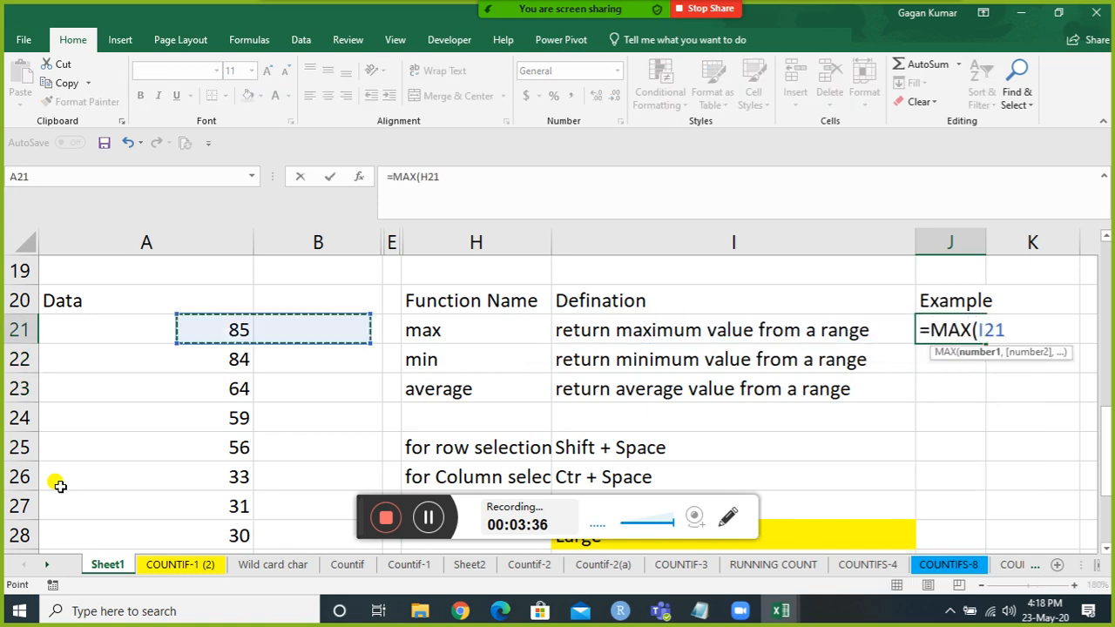
key(shift+Down)
key(shift+Down)
key(shift+Down)
key(shift+Down)
key(shift+Down)
key(shift+Down)
key(shift+Down)
key(shift+Down)
key(shift+Down)
key(shift+Down)
key(Return)
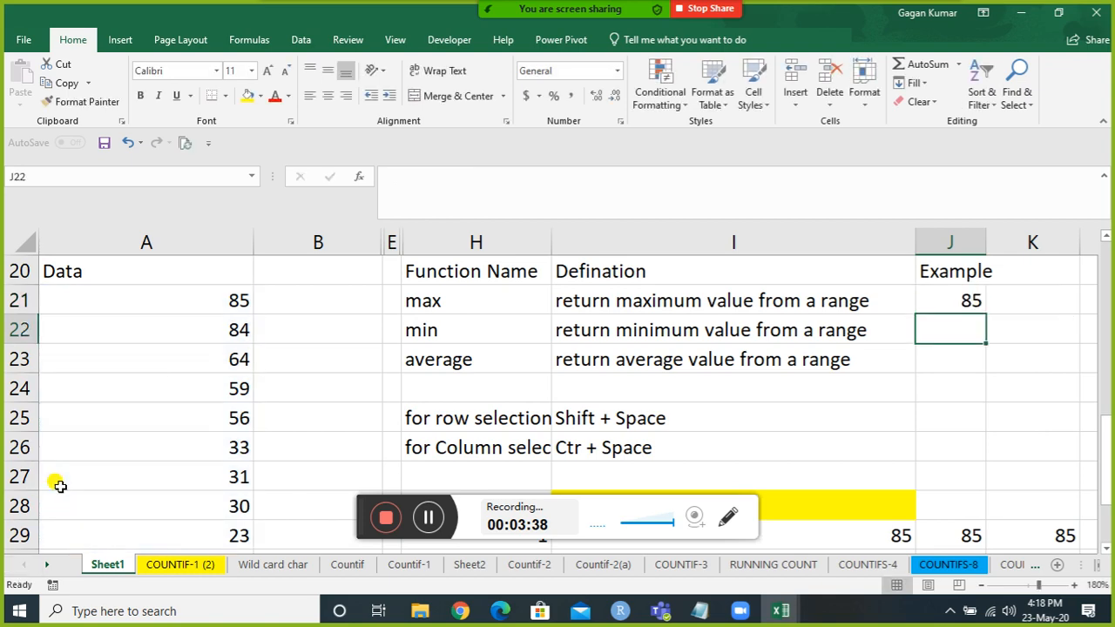
Step: Enter a MIN formula over the Data range A21:A31 in the Example cell J22 of the min row
text(=mind)
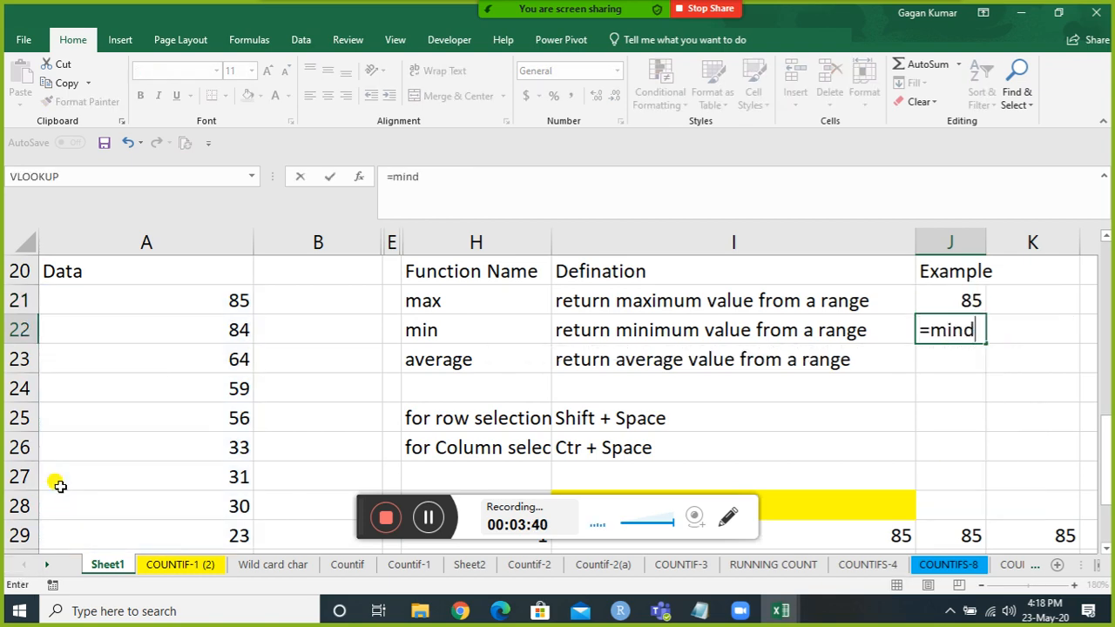
key(BackSpace)
key(Tab)
key(Left)
key(ctrl+Left)
key(ctrl+Left)
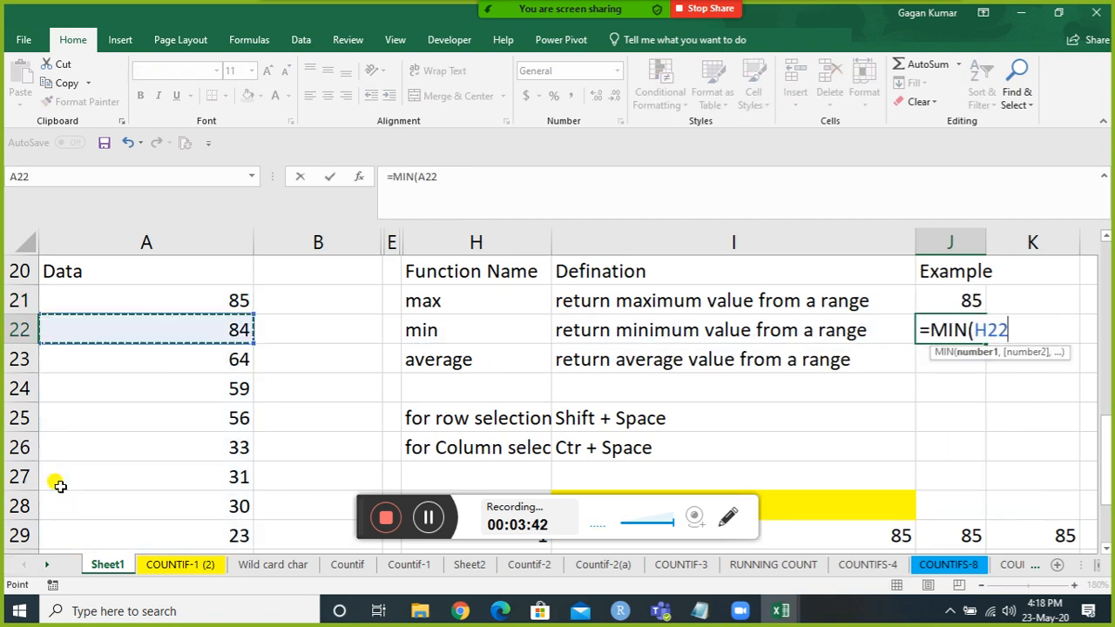
key(ctrl+Down)
key(shift+Up)
key(shift+Up)
key(shift+Up)
key(shift+Up)
key(shift+Up)
key(shift+Up)
key(shift+Up)
key(shift+Up)
key(shift+Up)
key(shift+Up)
key(Return)
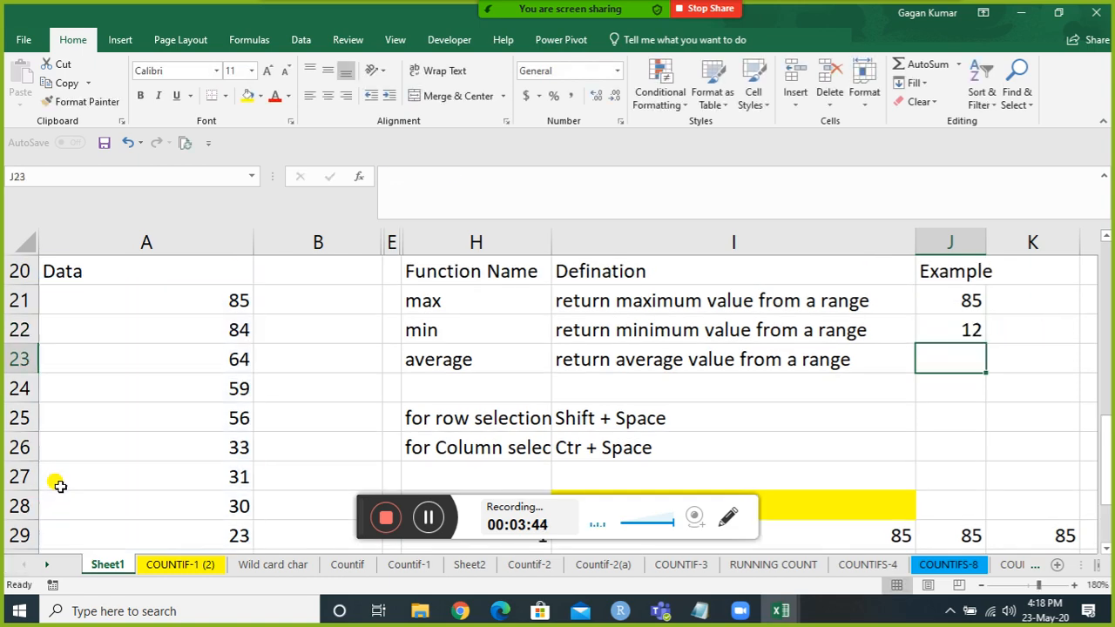
Step: Enter an AVERAGE formula over the Data range A21:A31 in the Example cell J23 of the average row
text(=ave)
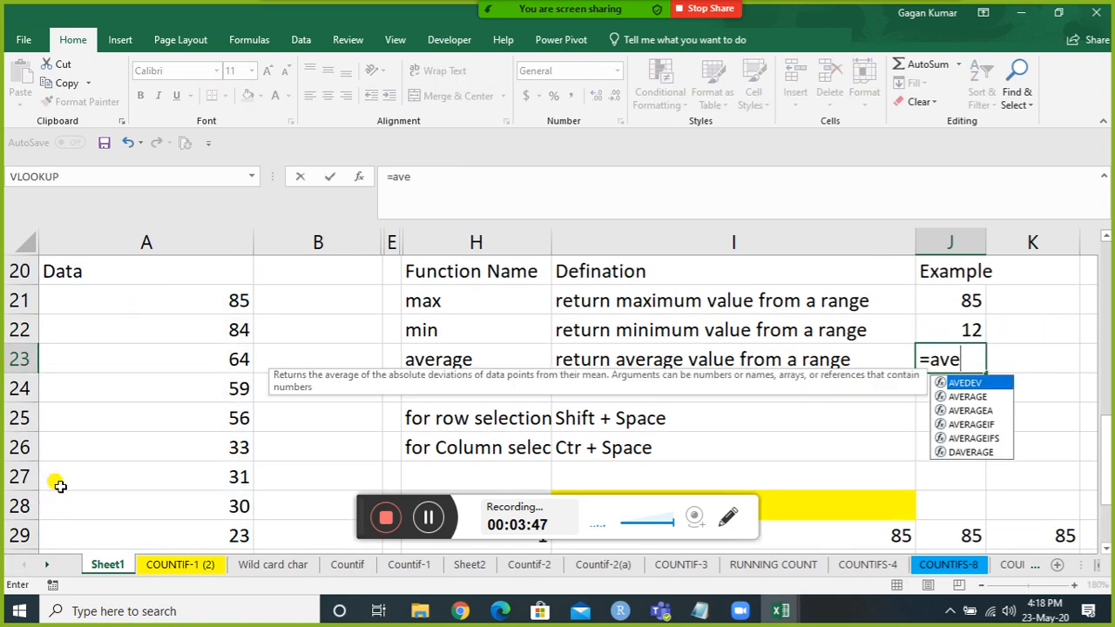
key(Down)
key(Tab)
key(Left)
key(ctrl+Left)
key(ctrl+Left)
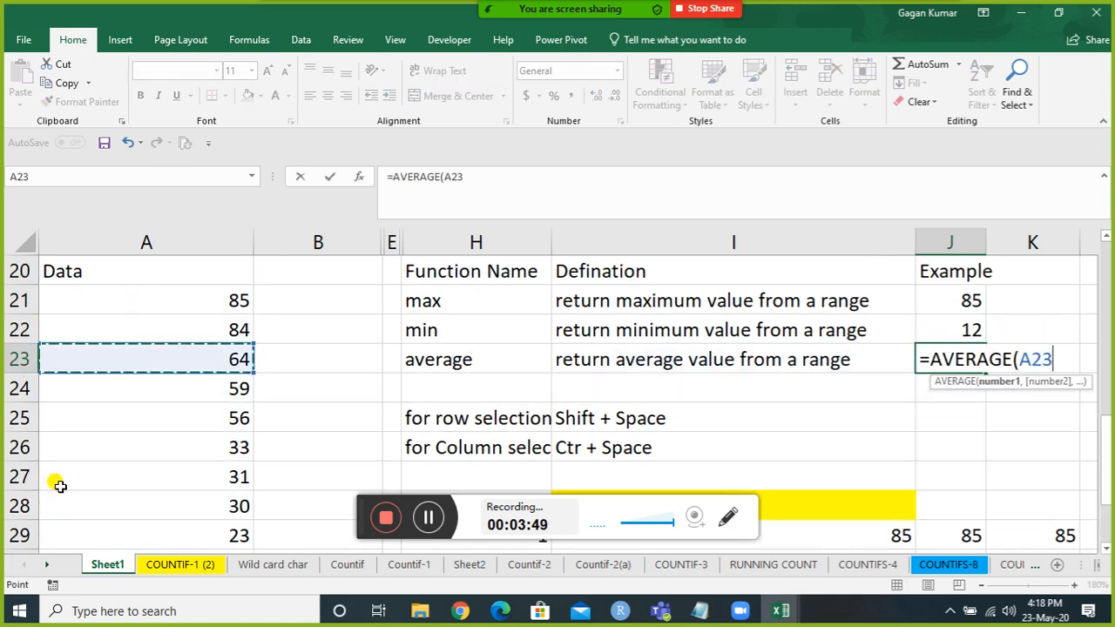
key(ctrl+Down)
key(shift+Up)
key(shift+Up)
key(shift+Up)
key(shift+Up)
key(shift+Up)
key(shift+Up)
key(shift+Up)
key(shift+Up)
key(shift+Up)
key(shift+Up)
key(Return)
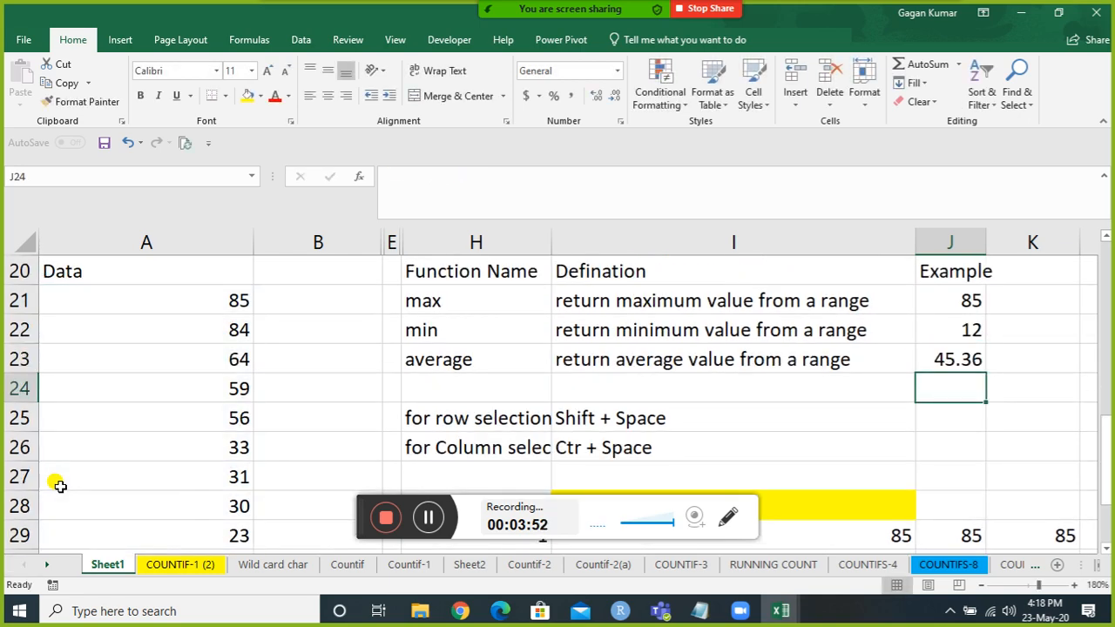
Step: Clear the row and column selection shortcut notes in cells H25:I26 below the average row
key(Left)
key(Left)
key(Down)
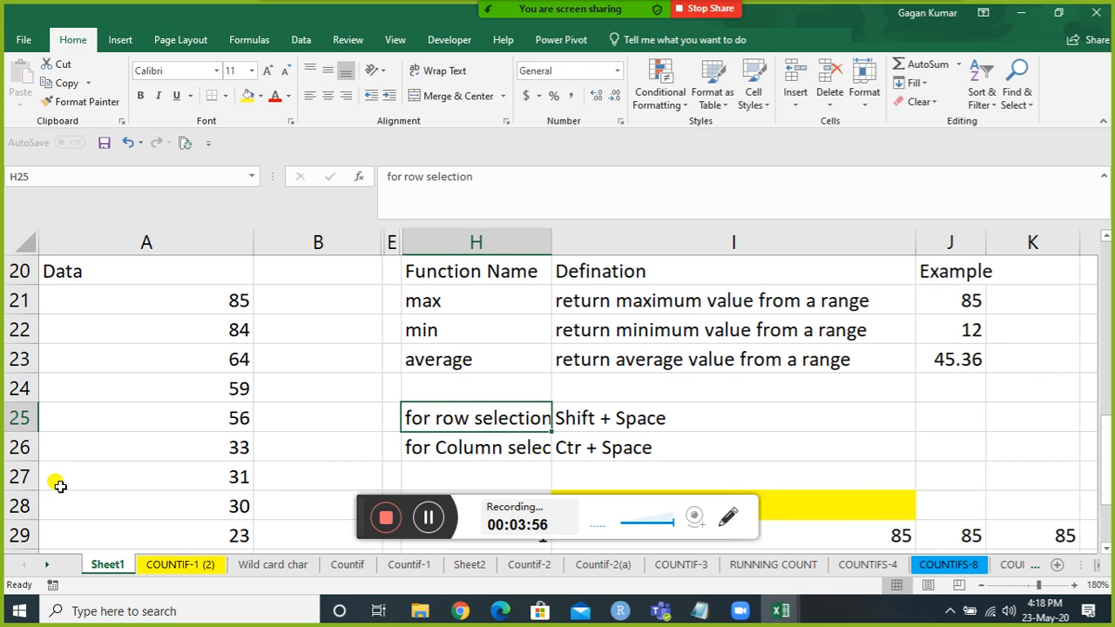
key(Down)
key(shift+Up)
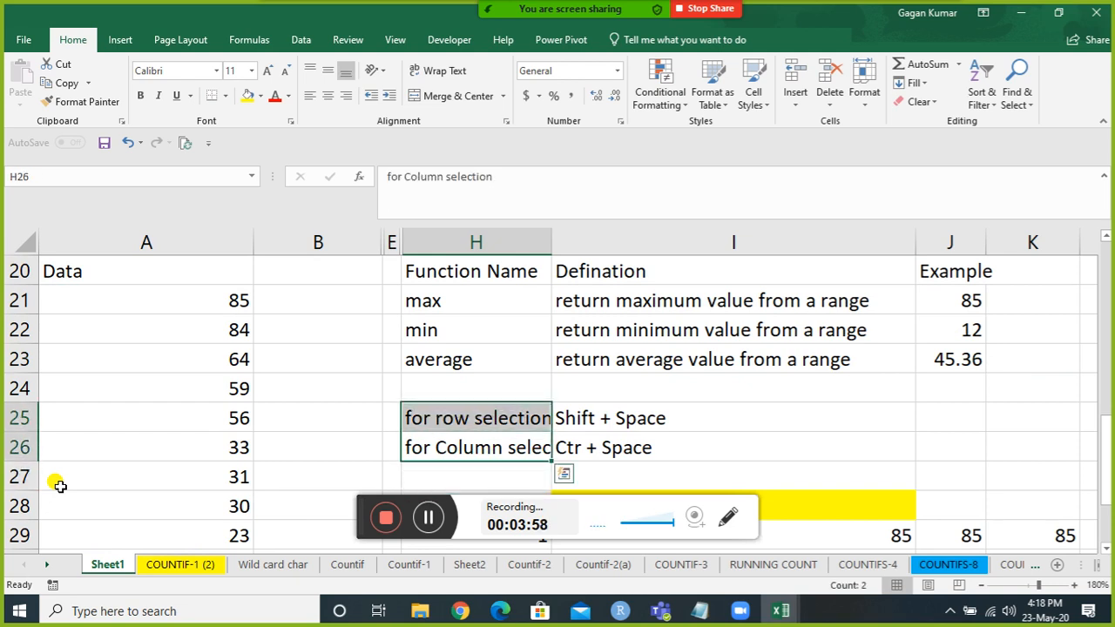
key(Delete)
key(Right)
key(shift+Down)
key(shift+Up)
key(shift+Up)
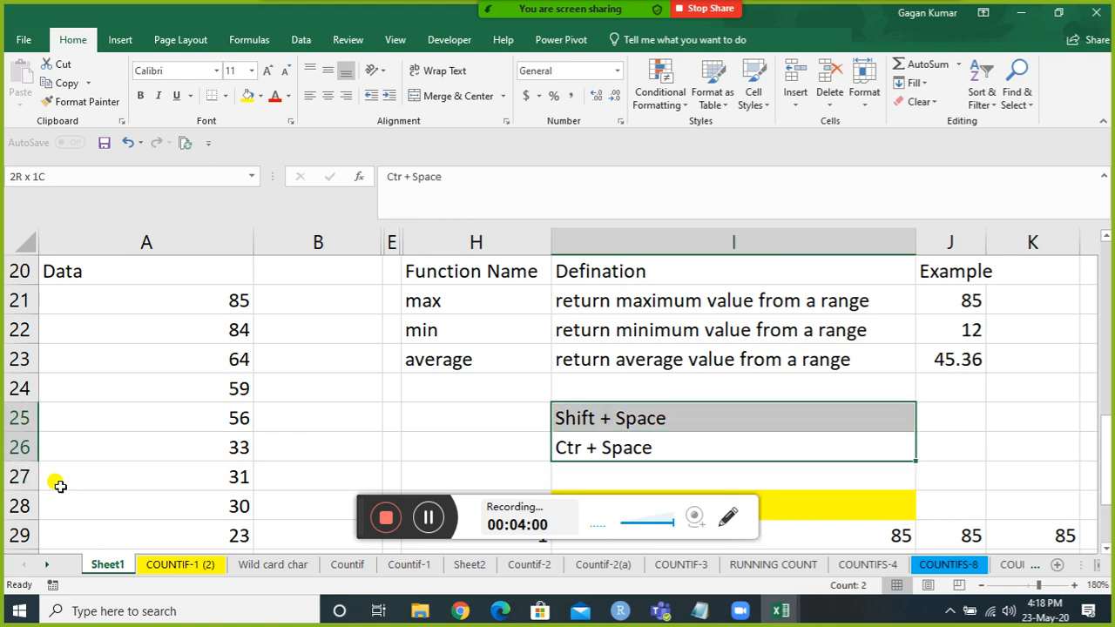
key(Delete)
Step: Clear the old Large examples and helper numbers in range I29:P32, keeping the ranks in column H
key(Down)
key(Down)
key(Down)
key(Down)
key(Down)
key(Down)
key(Down)
key(Down)
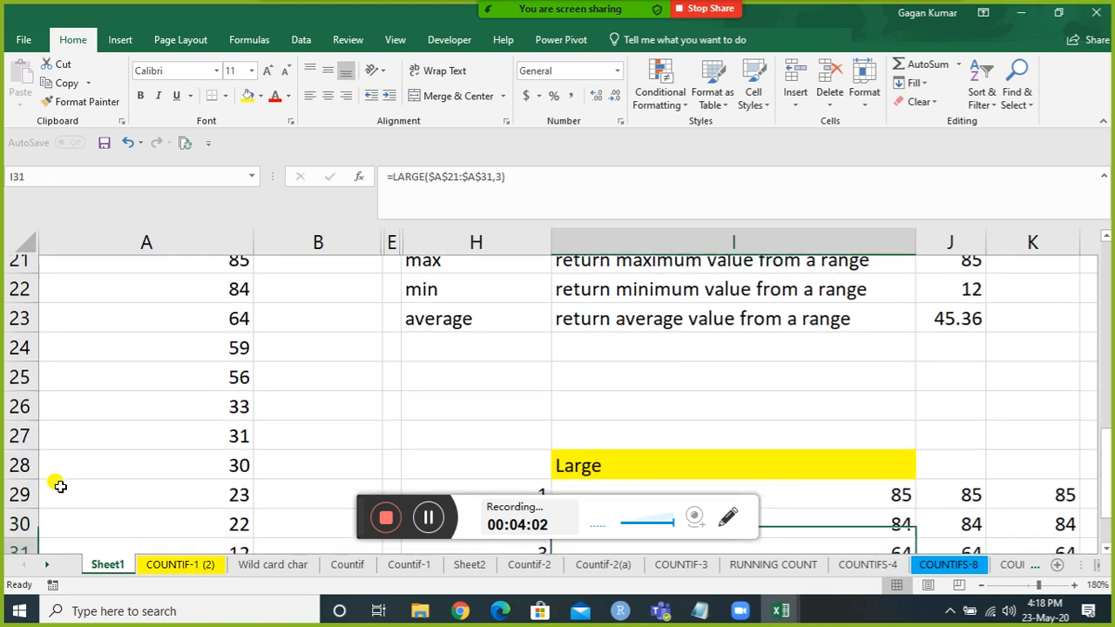
key(Left)
key(Left)
key(Right)
key(Right)
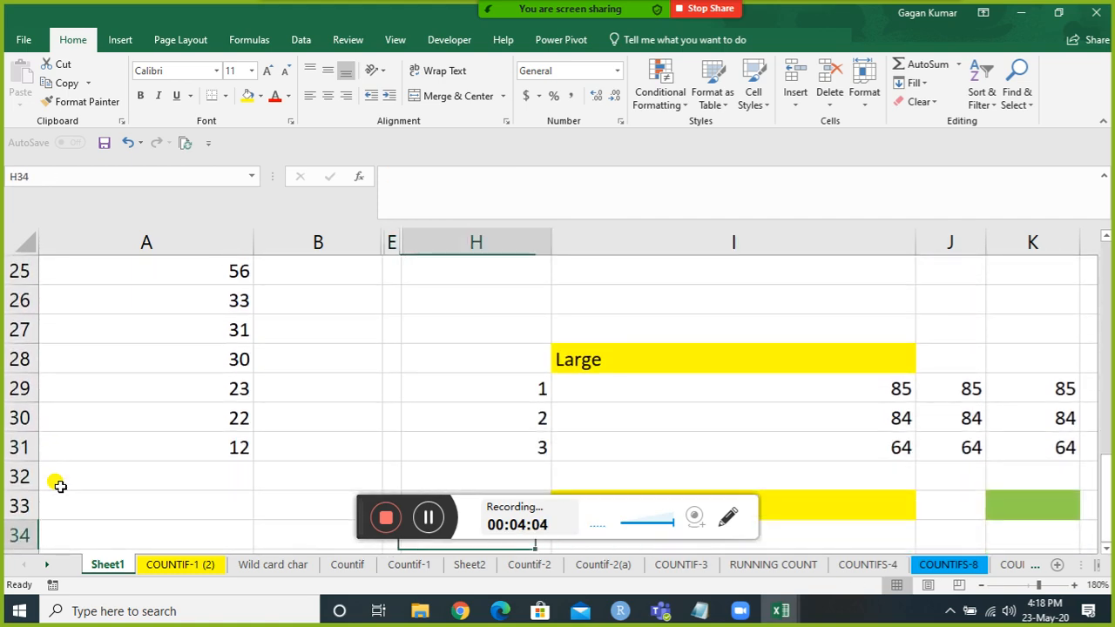
key(Up)
key(Up)
key(shift+Up)
key(shift+Up)
key(shift+Up)
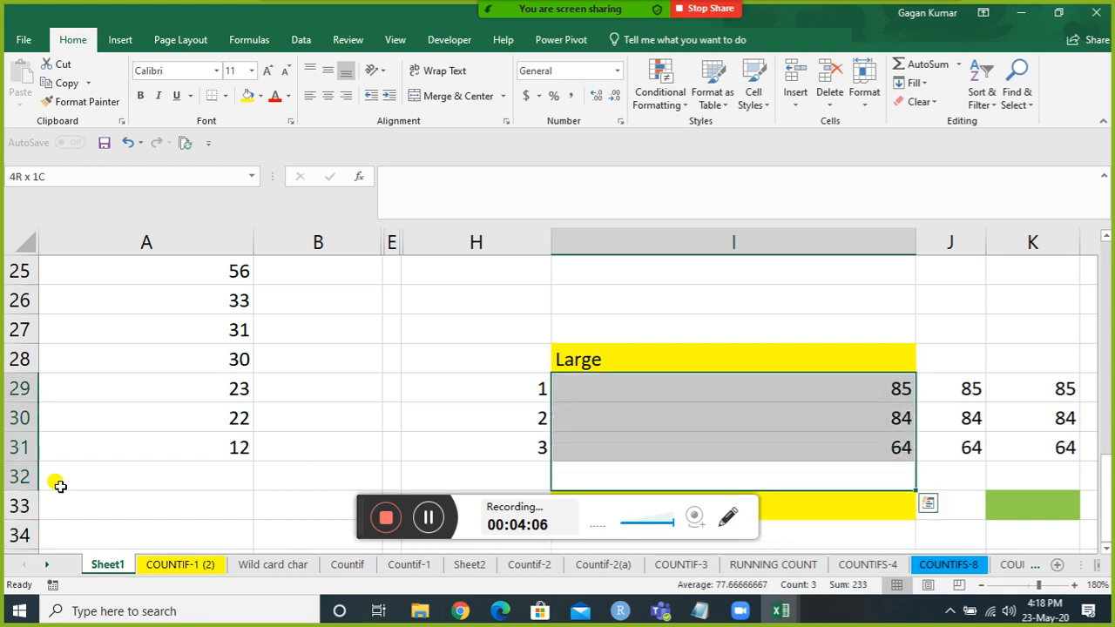
key(shift+Right)
key(shift+Right)
key(shift+Right)
key(shift+Right)
key(shift+Right)
key(shift+Right)
key(shift+Right)
key(shift+Right)
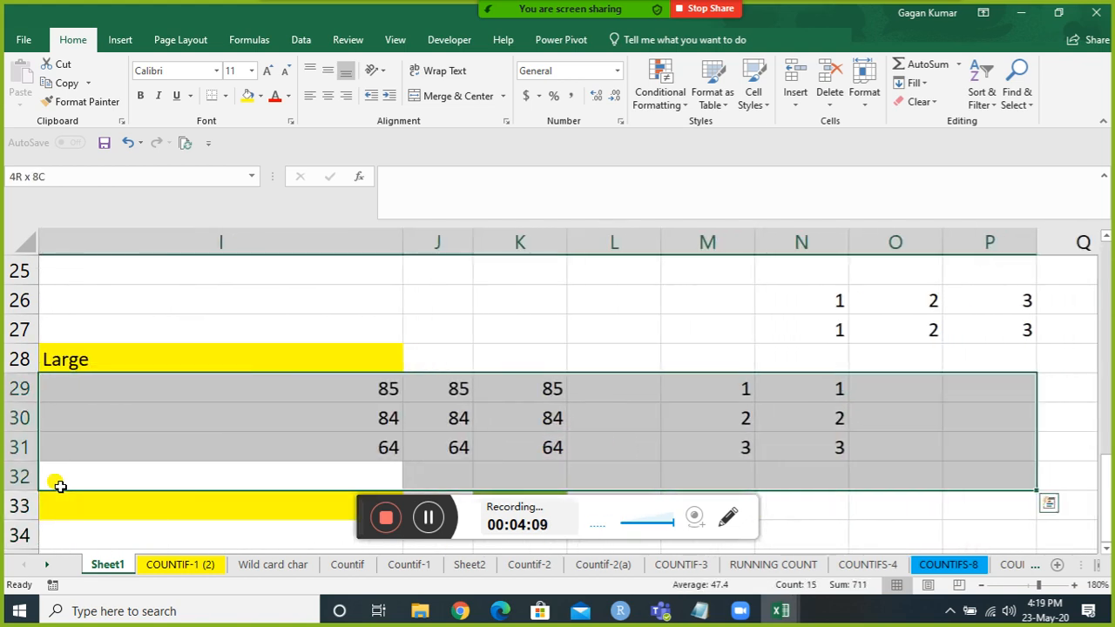
Step: Clear the leftover helper numbers in range N26:Q27
key(Right)
key(Right)
key(Right)
key(Right)
key(Right)
key(Right)
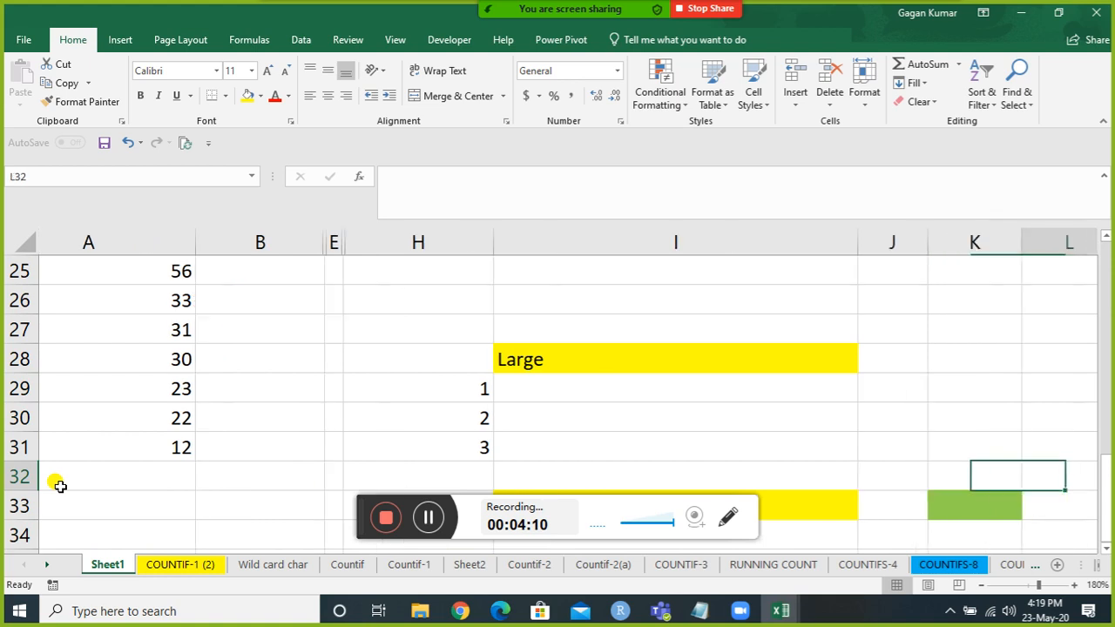
key(Left)
key(Up)
key(Up)
key(Up)
key(Up)
key(Up)
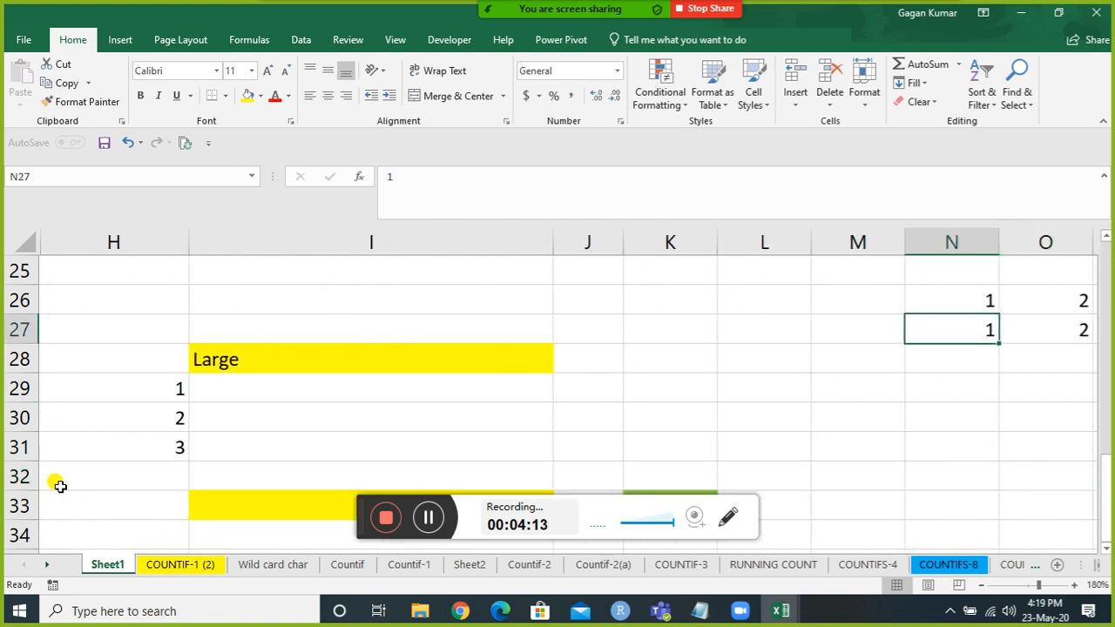
key(shift+Up)
key(shift+Right)
key(shift+Right)
key(shift+Right)
key(Delete)
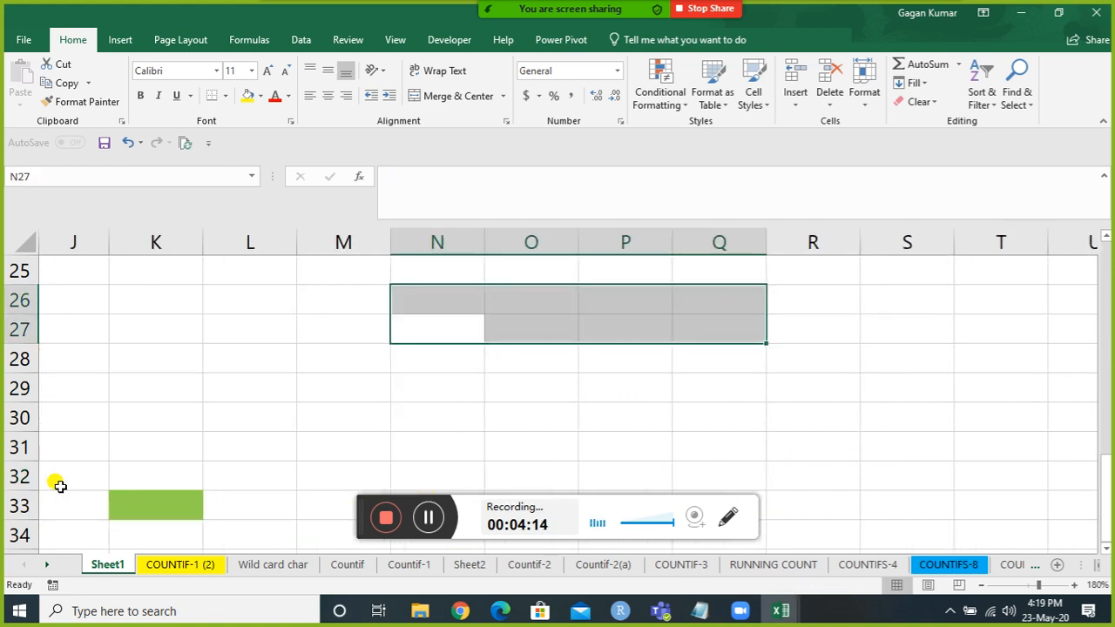
Step: Examine the top of the Data column starting at cell A21
key(Home)
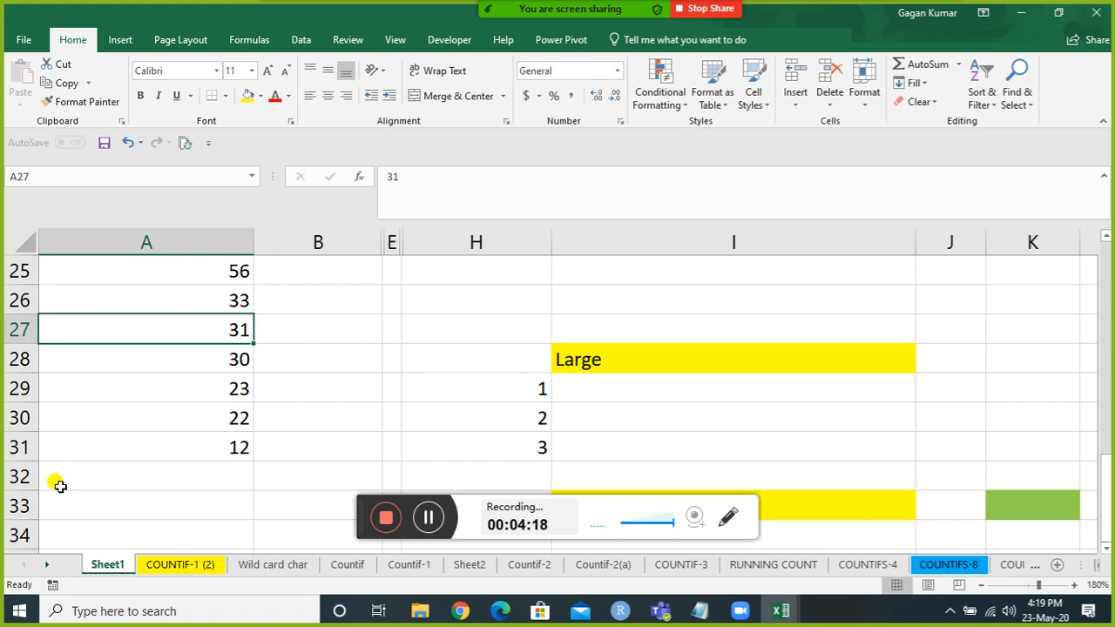
key(ctrl+Up)
key(Down)
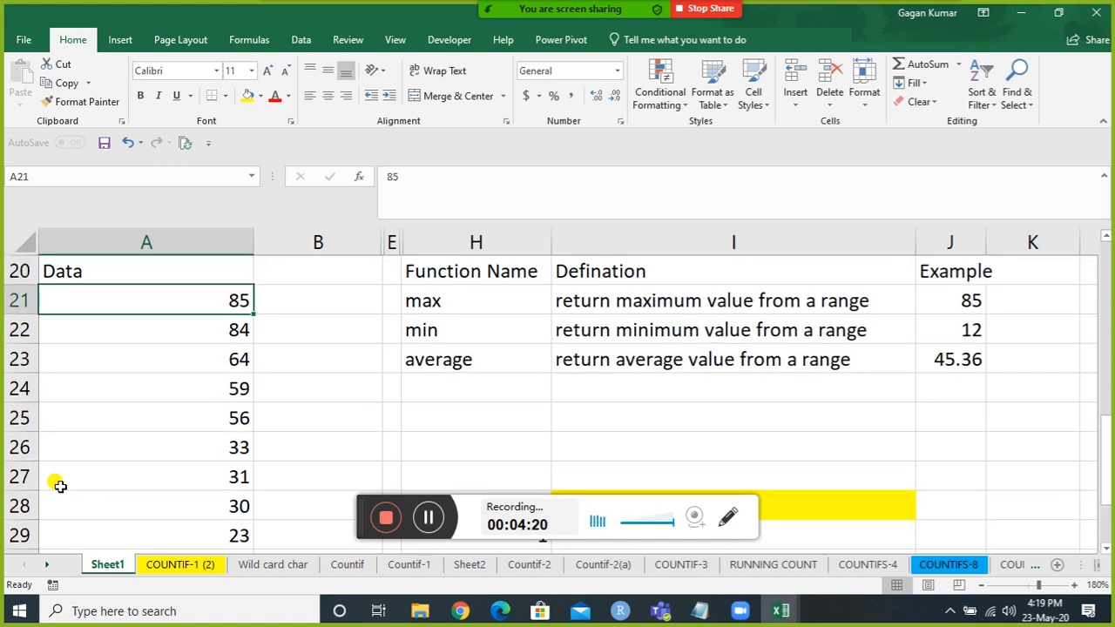
key(Right)
key(Right)
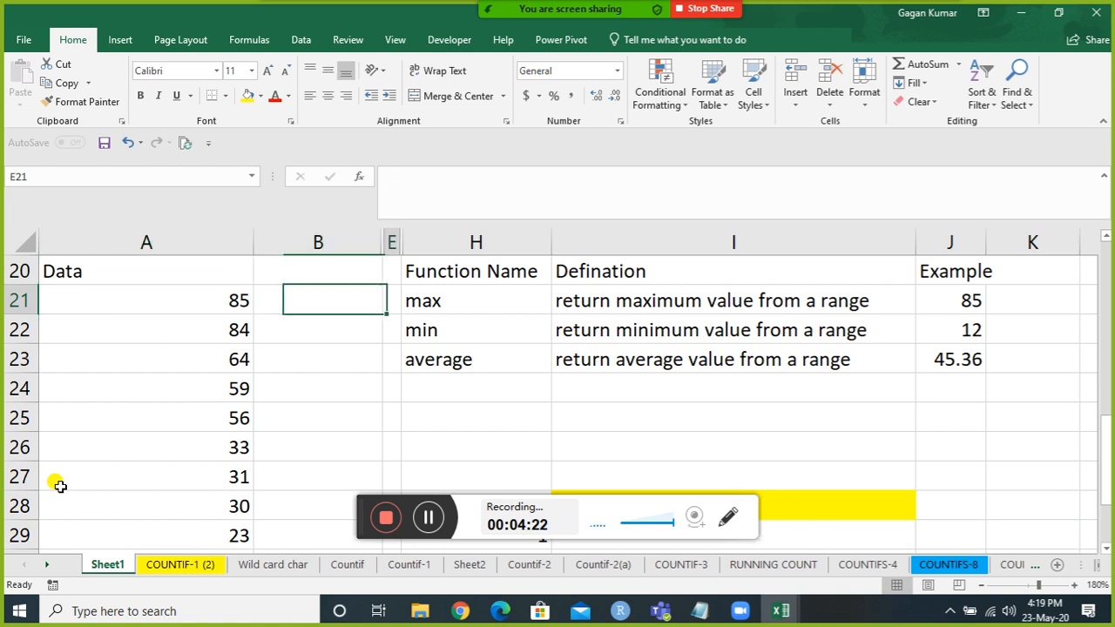
key(Left)
key(Left)
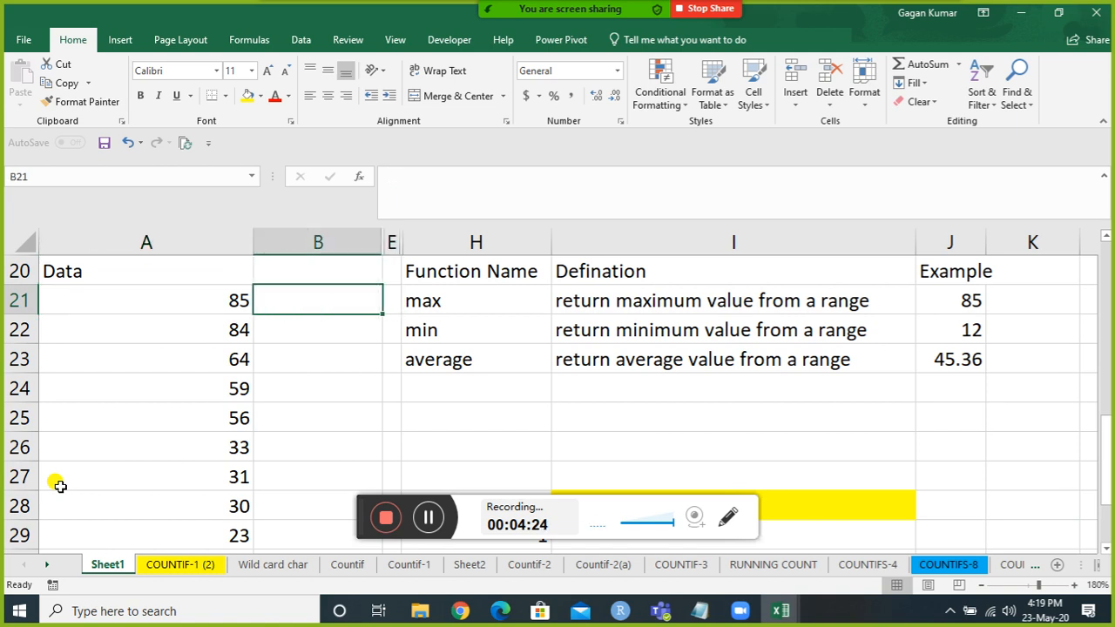
Step: Examine the ranks in H29:H31 and the blank Large result cell beside each one
key(Down)
key(Down)
key(Down)
key(Down)
key(Down)
key(Down)
key(Down)
key(Down)
key(Down)
key(Down)
key(Down)
key(Down)
key(Down)
key(Right)
key(Right)
key(Right)
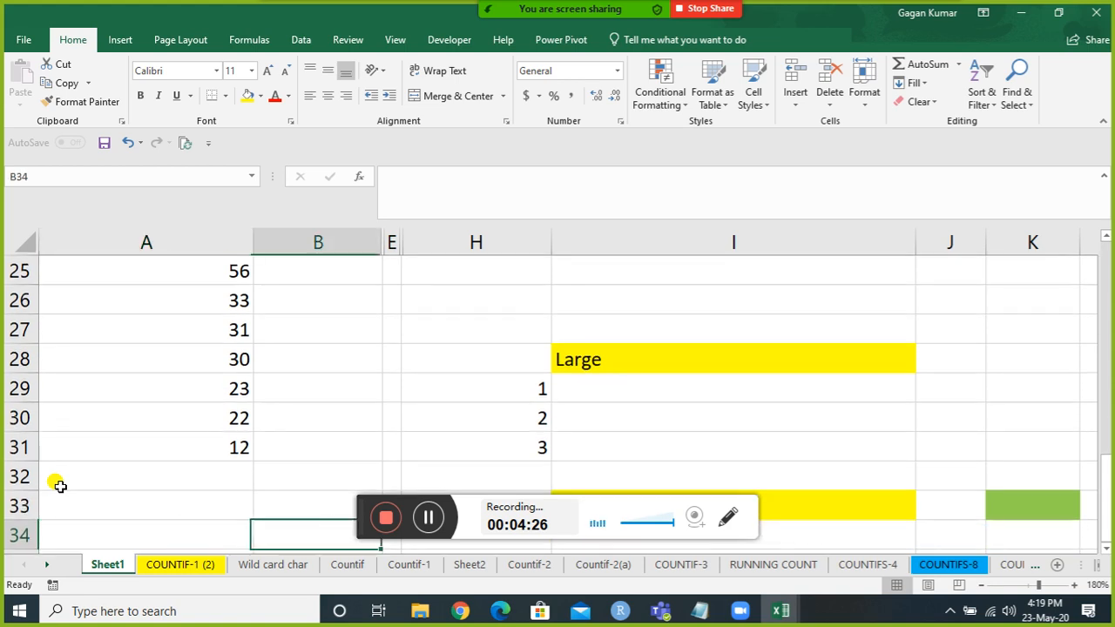
key(Up)
key(Up)
key(Up)
key(Up)
key(Up)
key(Up)
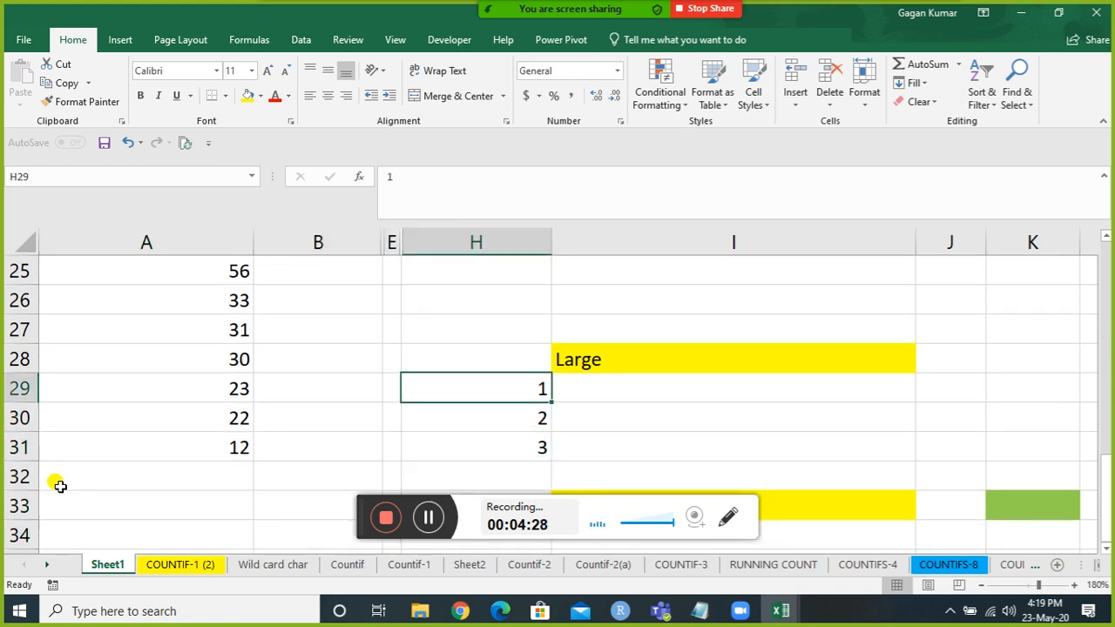
key(Right)
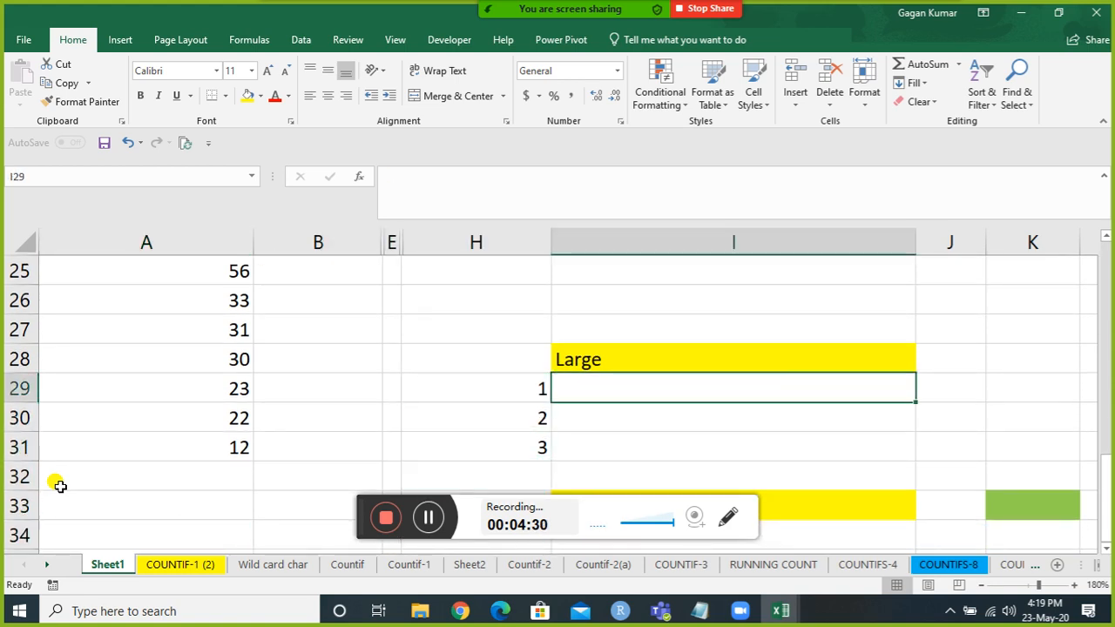
key(Left)
key(Down)
key(Right)
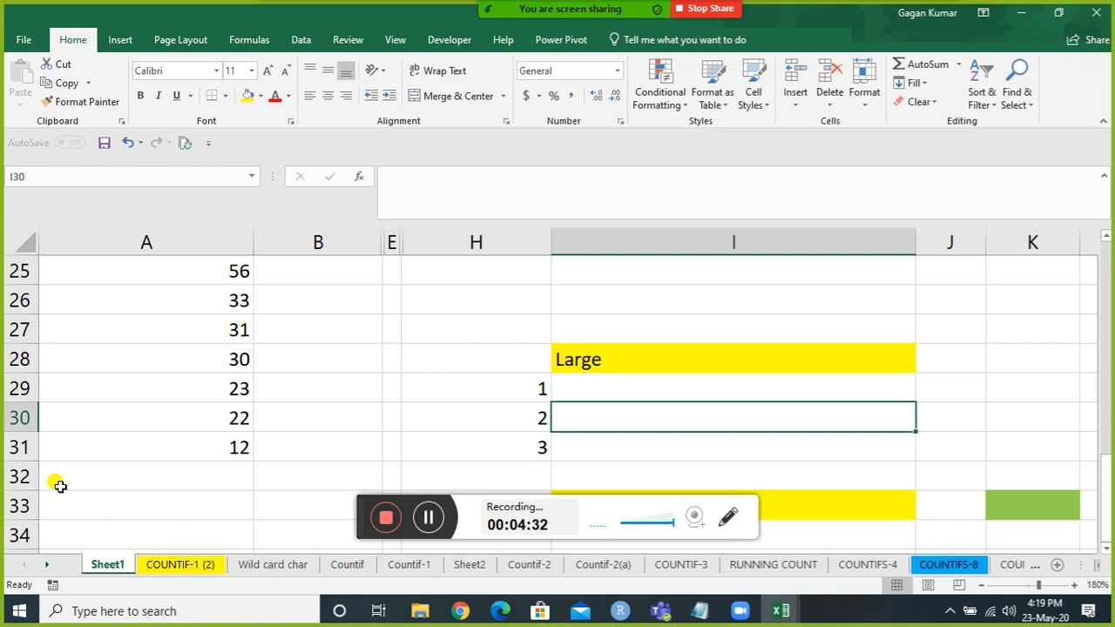
key(Left)
key(Down)
key(Right)
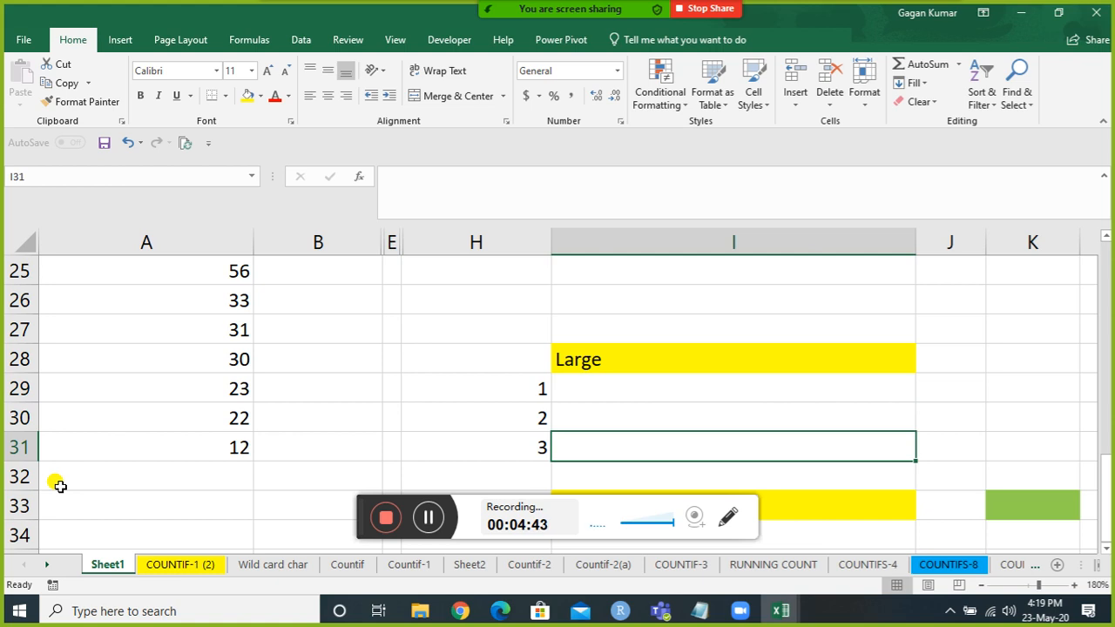
Step: Start a LARGE formula in I29 with the Data range locked as the absolute array $A$21:$A$31
key(Up)
key(Up)
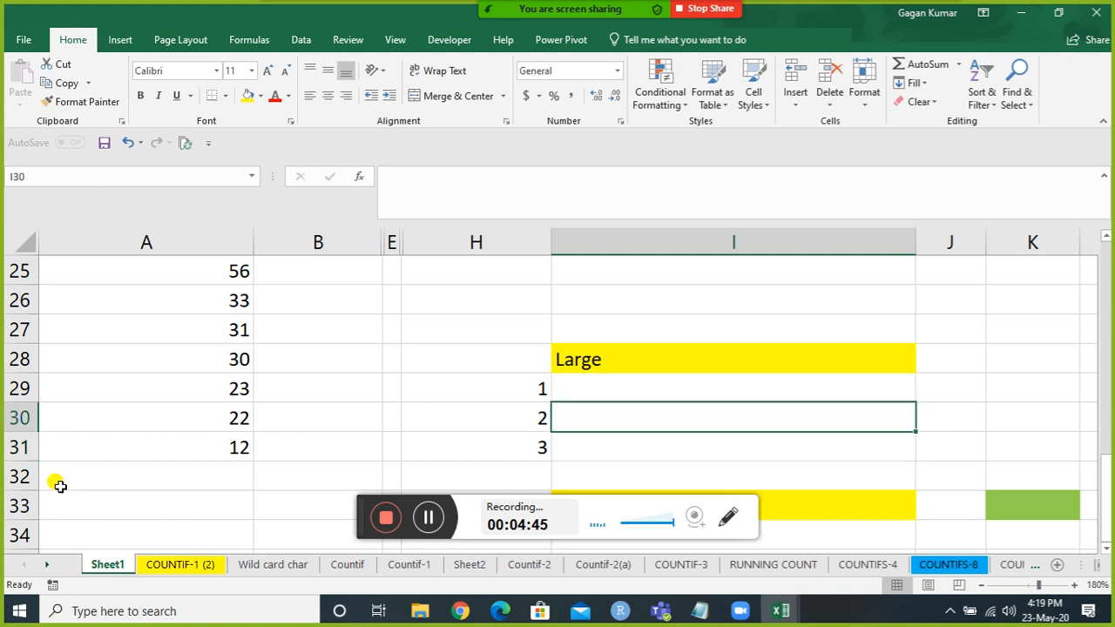
text(=larg)
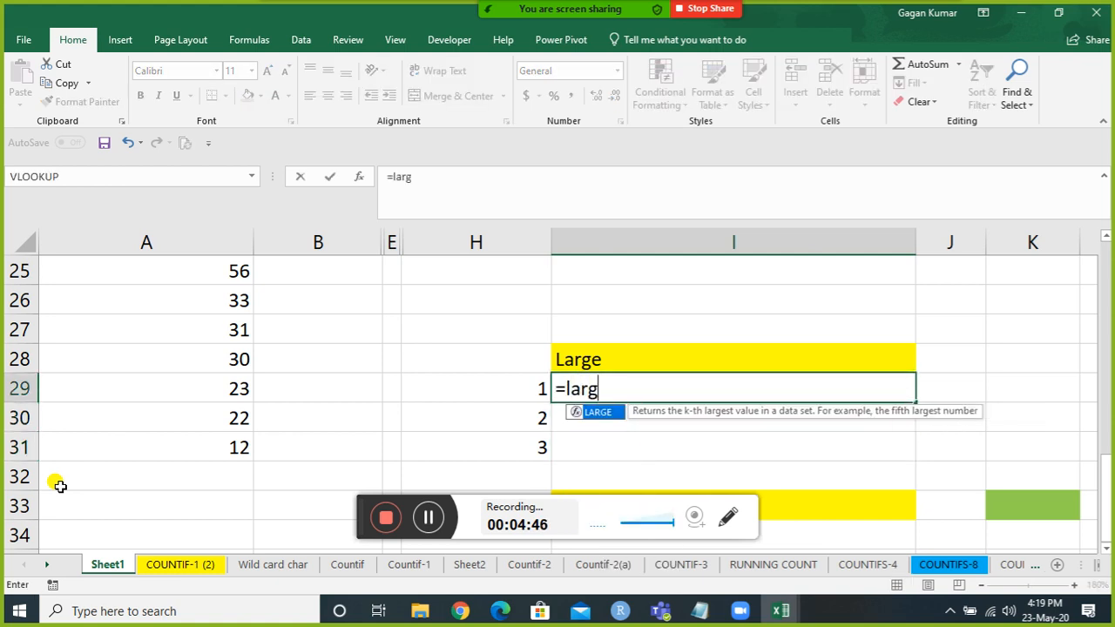
key(Tab)
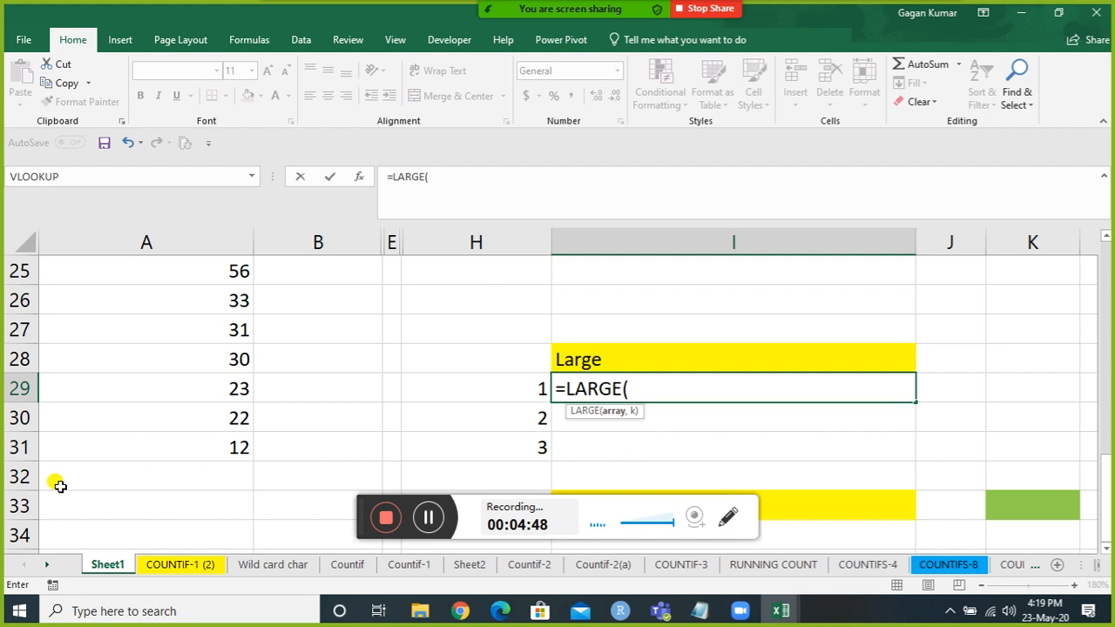
key(Left)
key(Left)
key(Left)
key(Left)
key(Down)
key(Down)
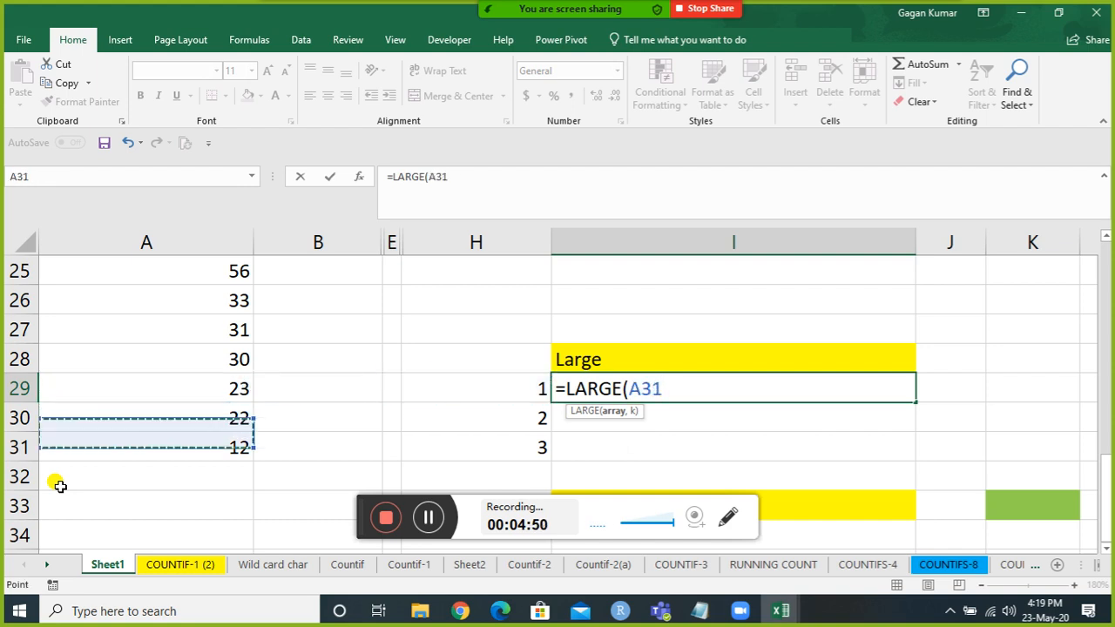
key(ctrl+shift+Up)
key(shift+Down)
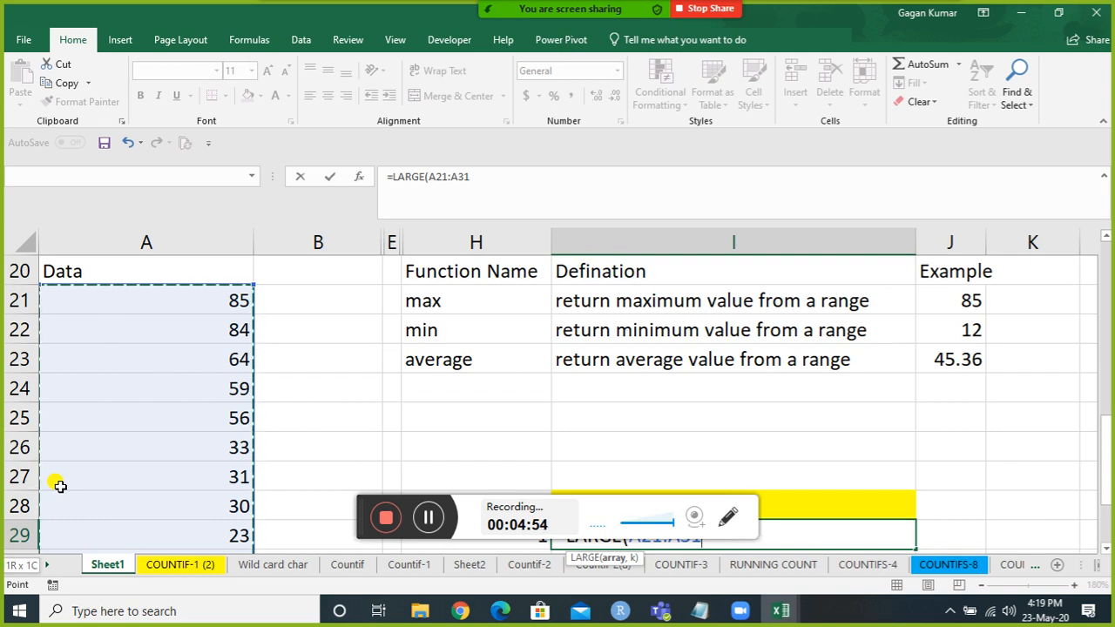
key(F4)
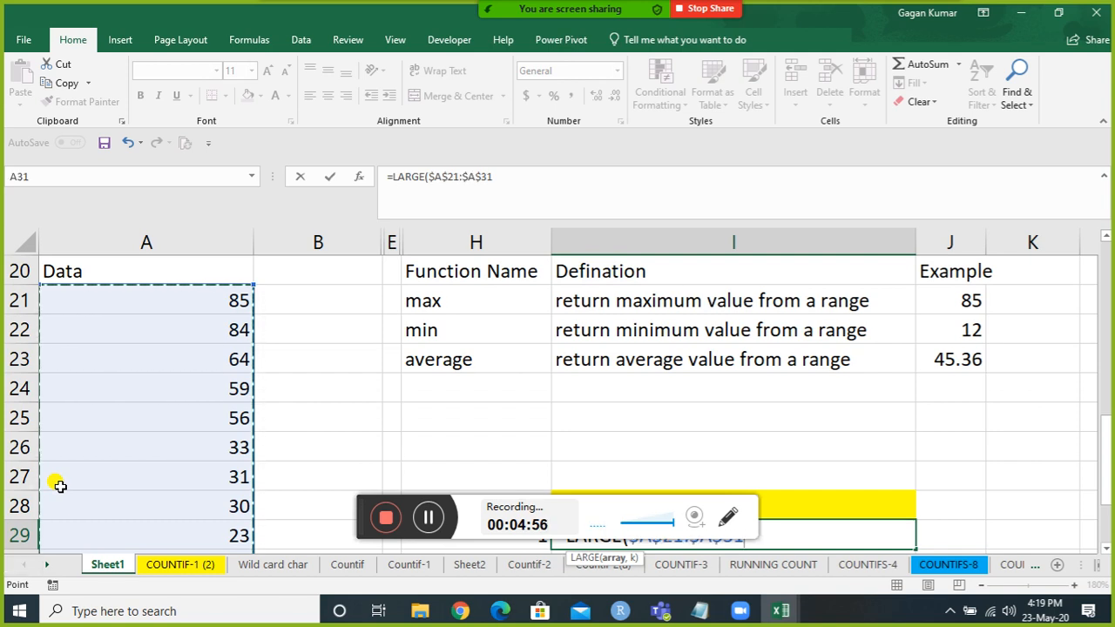
text(,)
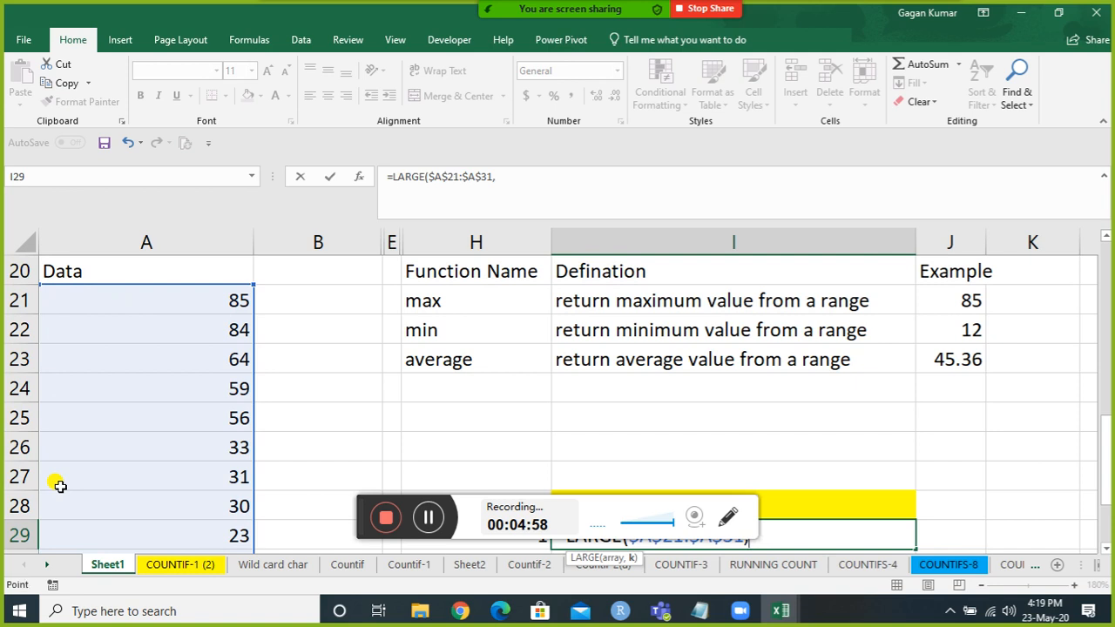
Step: Use the rank in H29 as the k argument and complete the LARGE formula in I29
key(Left)
key(Down)
key(Down)
key(Down)
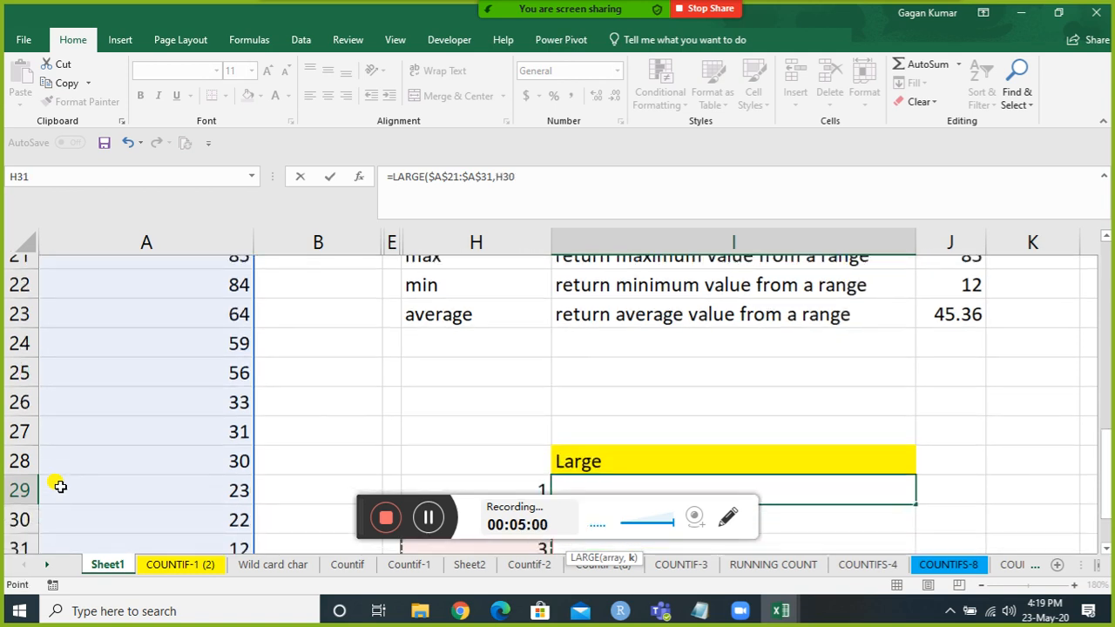
key(Up)
key(Up)
key(Up)
key(Up)
key(Down)
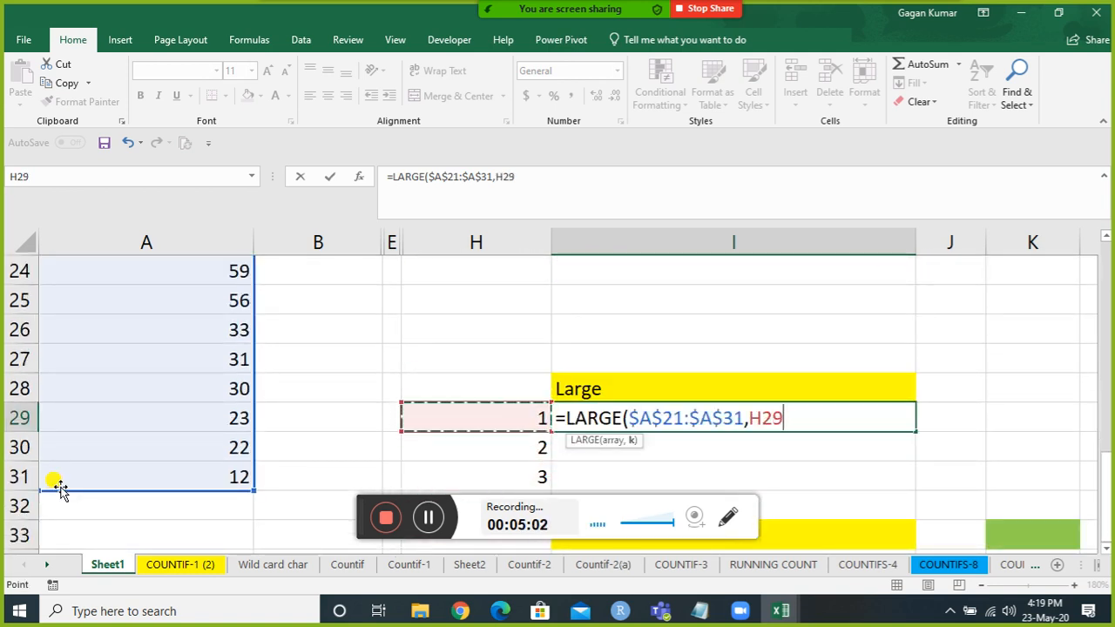
key(Left)
key(Right)
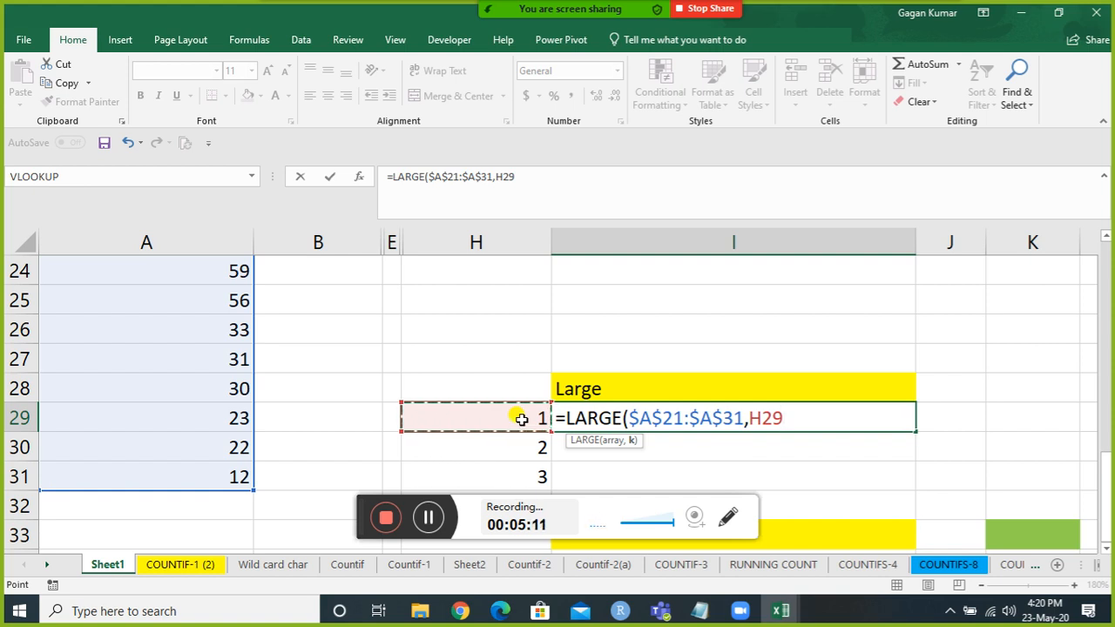
key(Return)
key(Return)
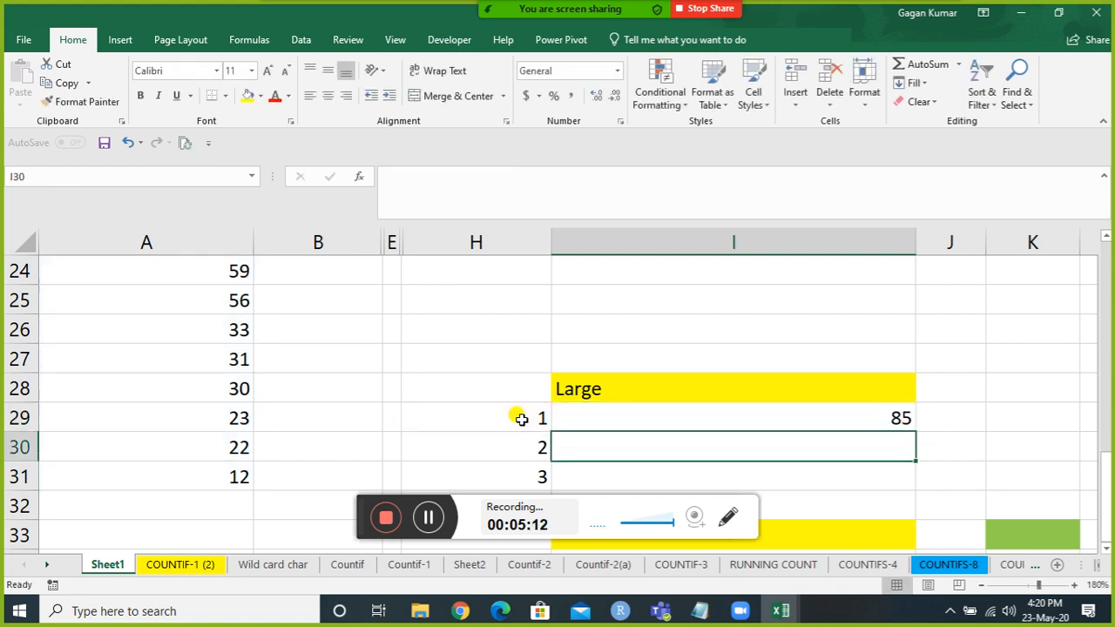
Step: Fill the LARGE formula from I29 down to I30 and I31, checking the rank reference in I30
key(Up)
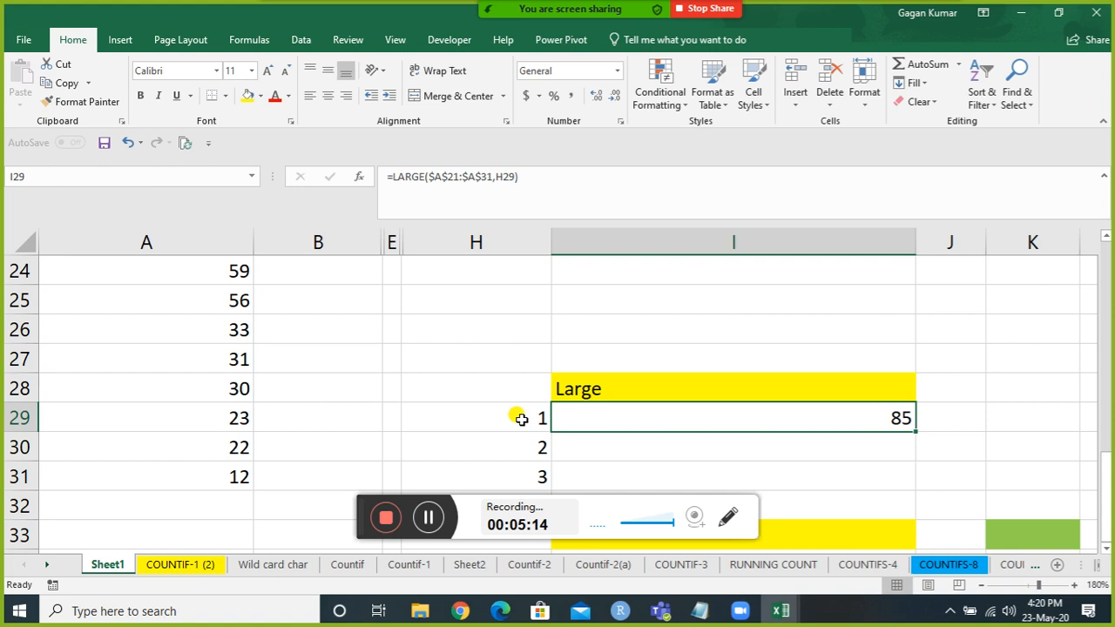
key(Down)
key(ctrl+d)
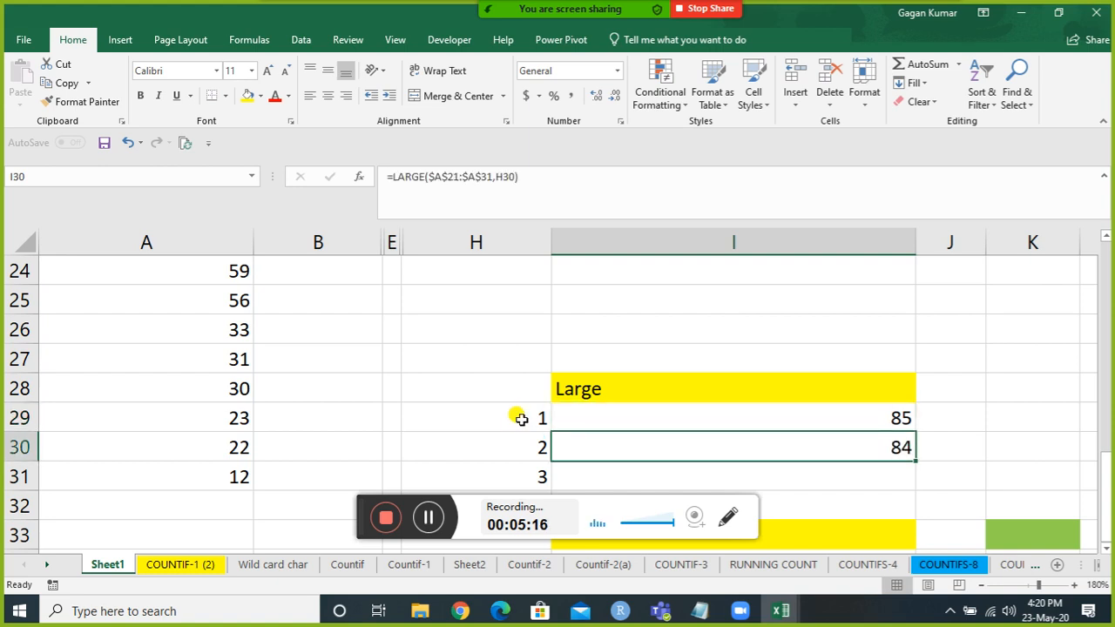
key(F2)
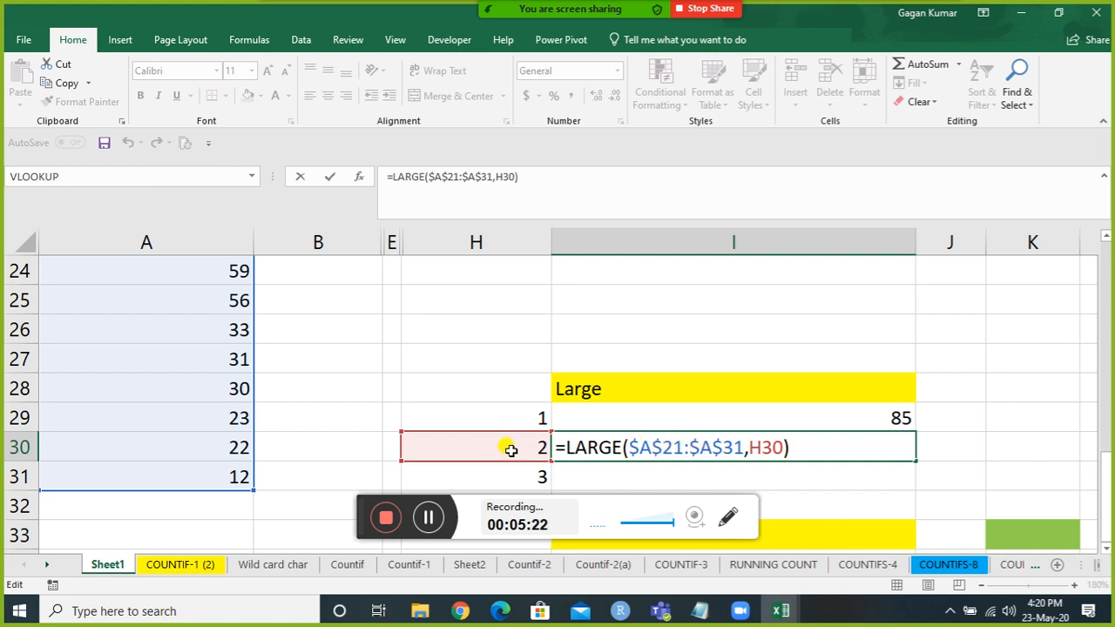
key(Return)
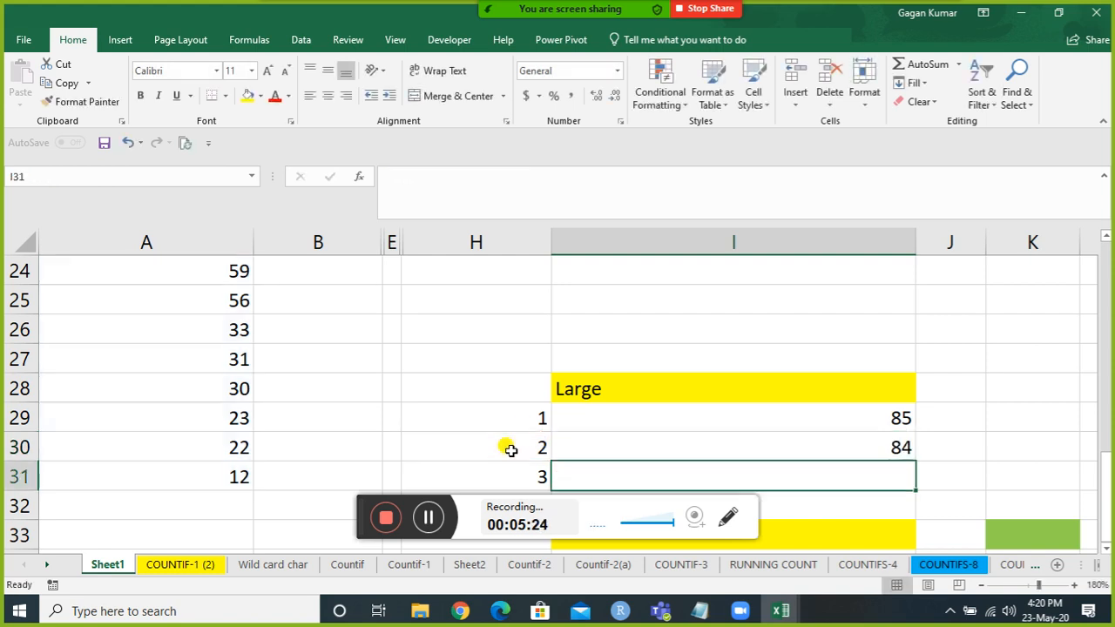
key(ctrl+d)
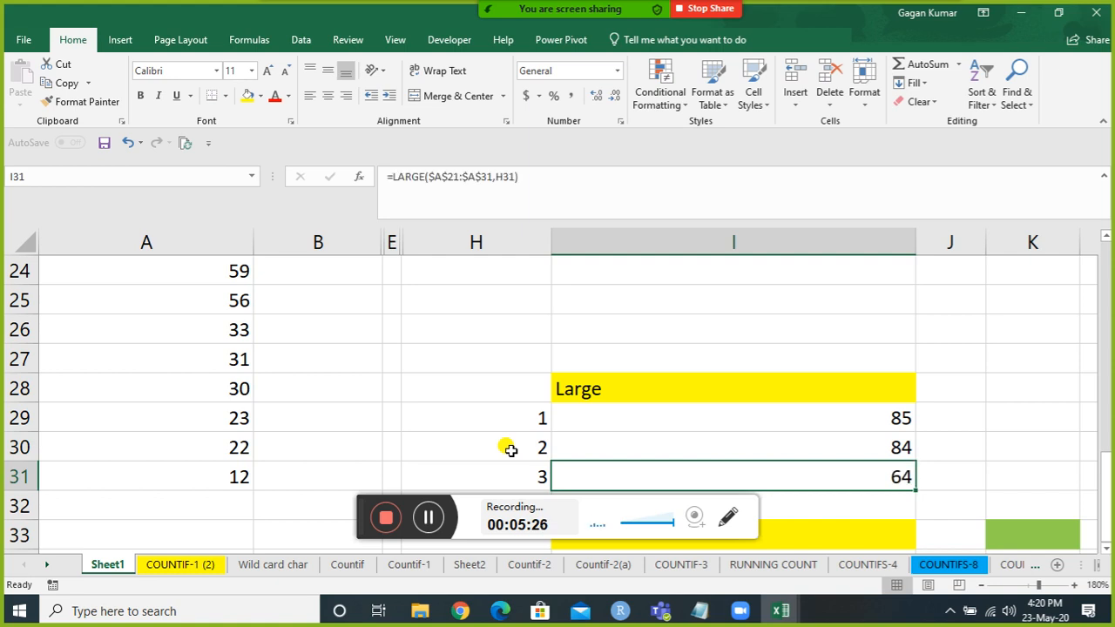
Step: Examine the array and rank references of the LARGE formula in I31
key(F2)
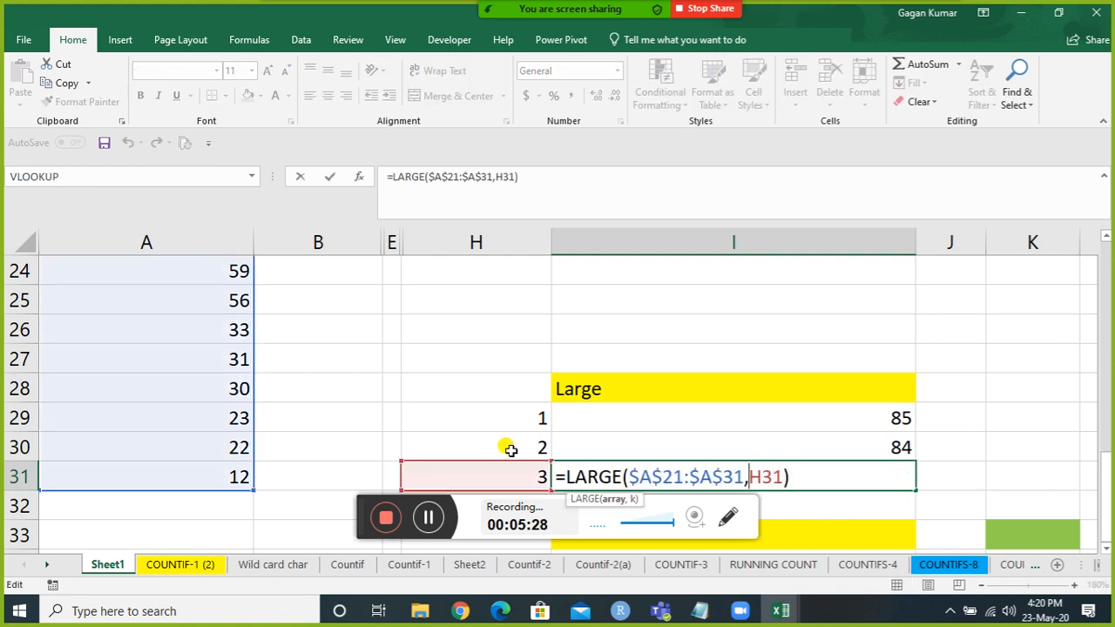
key(Right)
key(Right)
key(Right)
key(Return)
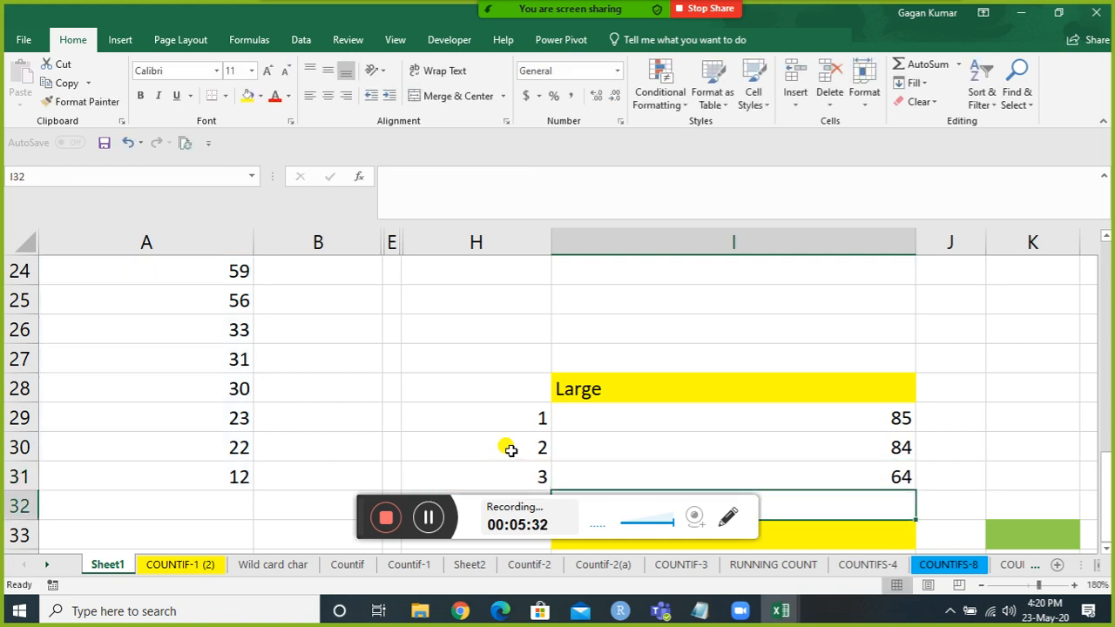
Step: Clear the ranks in H29:H31 that the LARGE formulas refer to
key(Up)
key(Up)
key(Up)
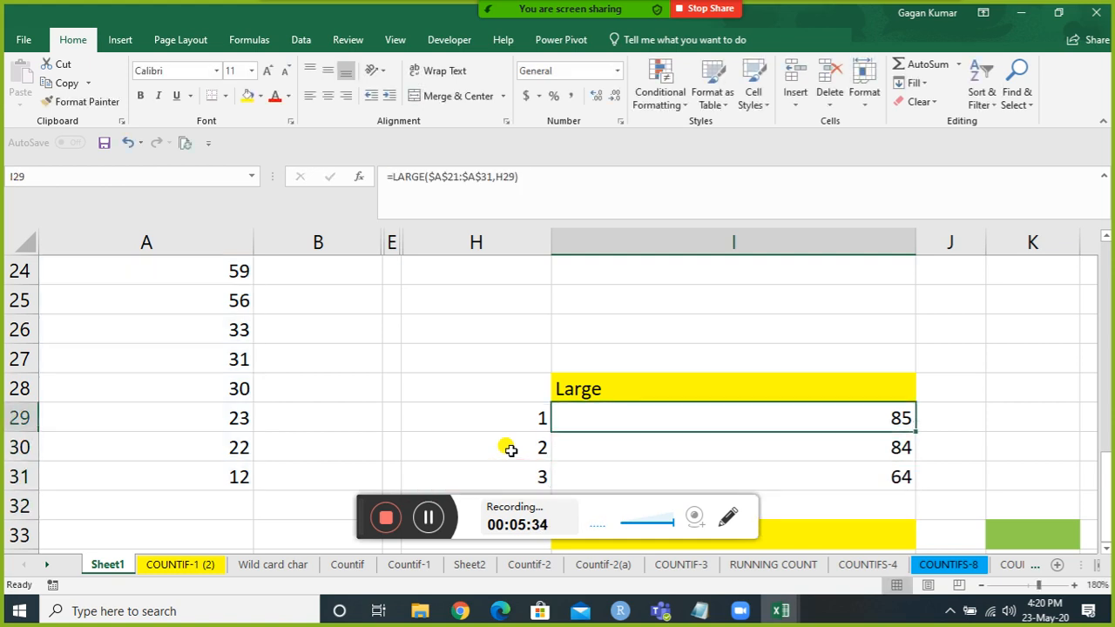
key(Left)
key(shift+Down)
key(shift+Down)
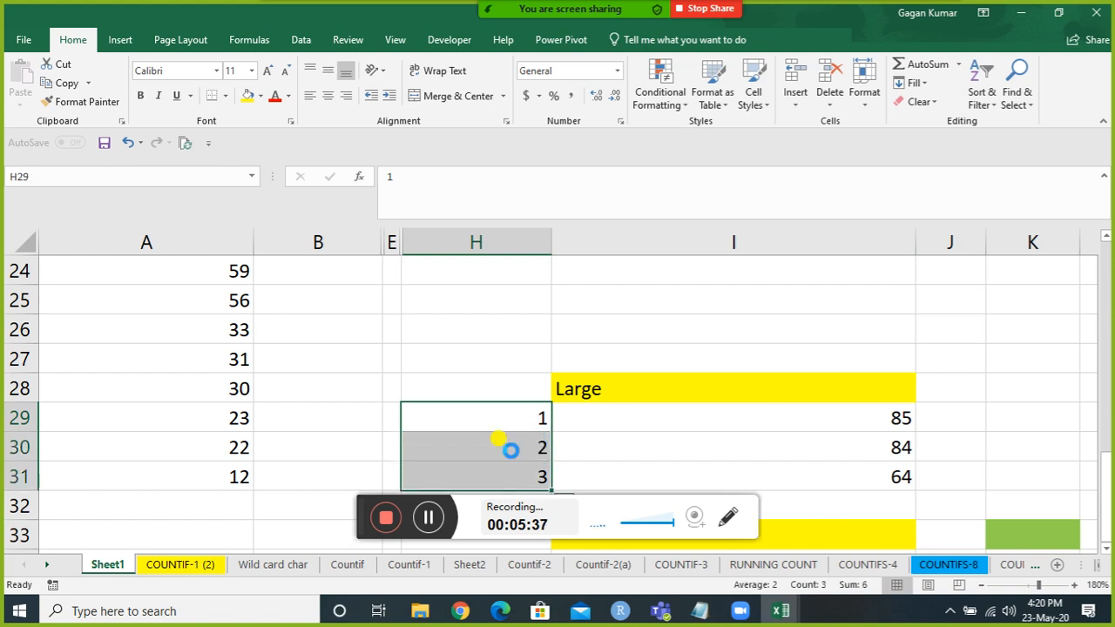
key(Delete)
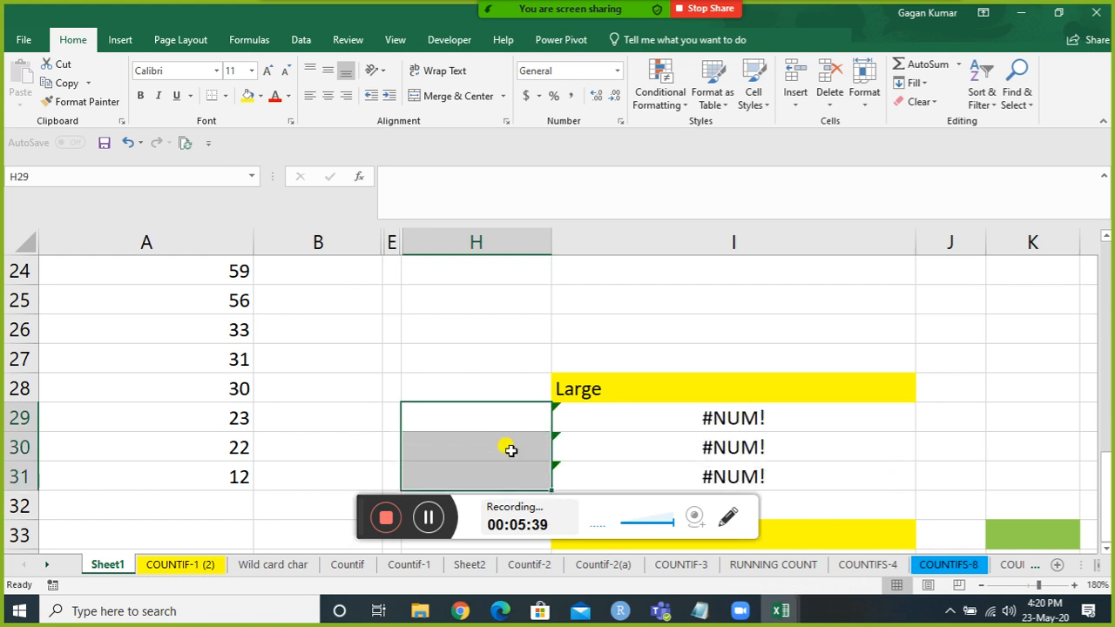
Step: Inspect the rank reference in I29's LARGE formula, and undo the clearing of the ranks
key(Right)
key(F2)
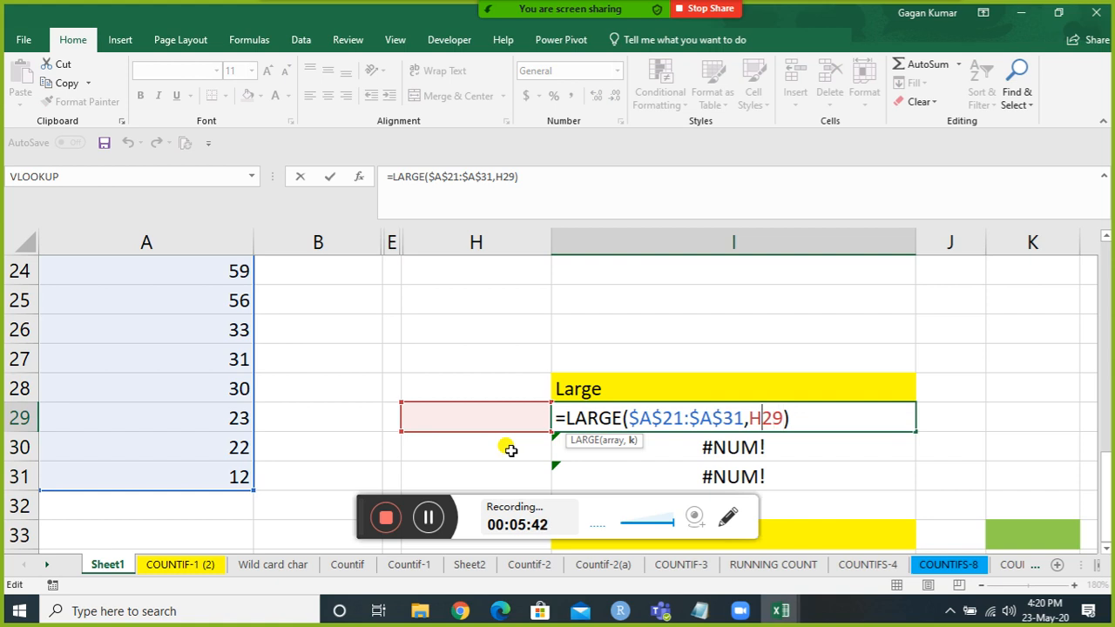
key(Escape)
key(ctrl+z)
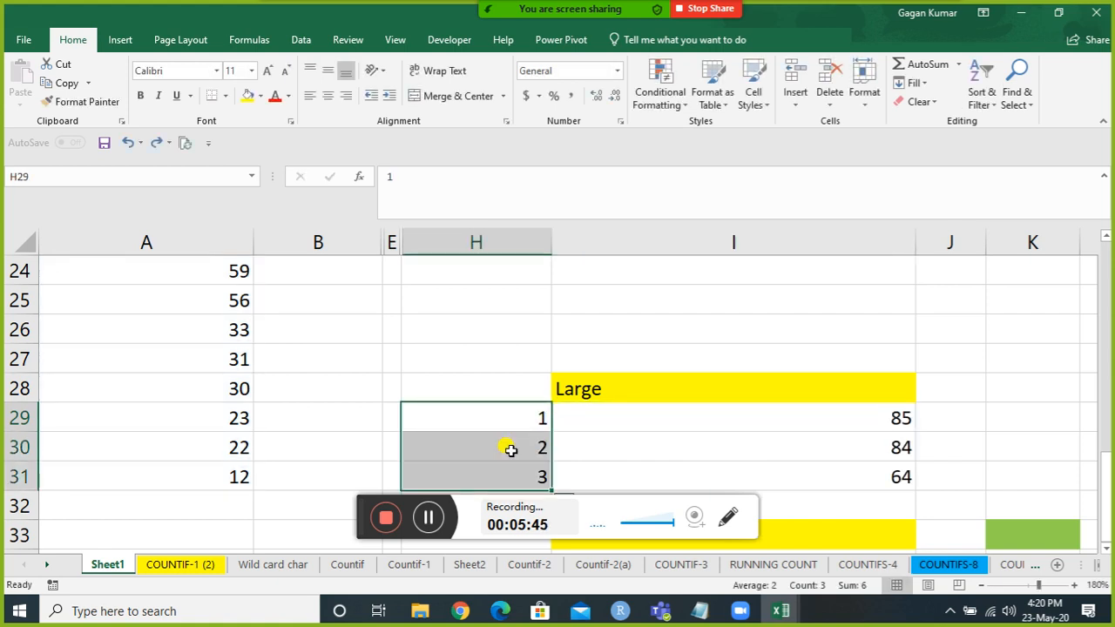
key(Right)
key(Right)
key(Right)
key(Left)
key(Right)
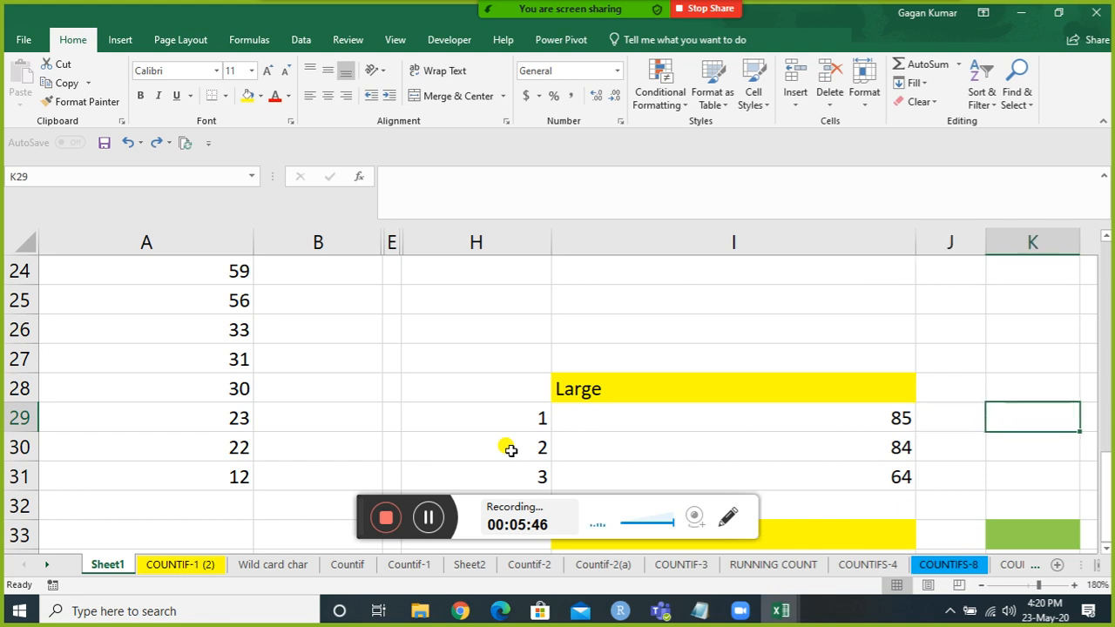
key(Right)
key(Right)
key(Left)
key(Left)
key(Left)
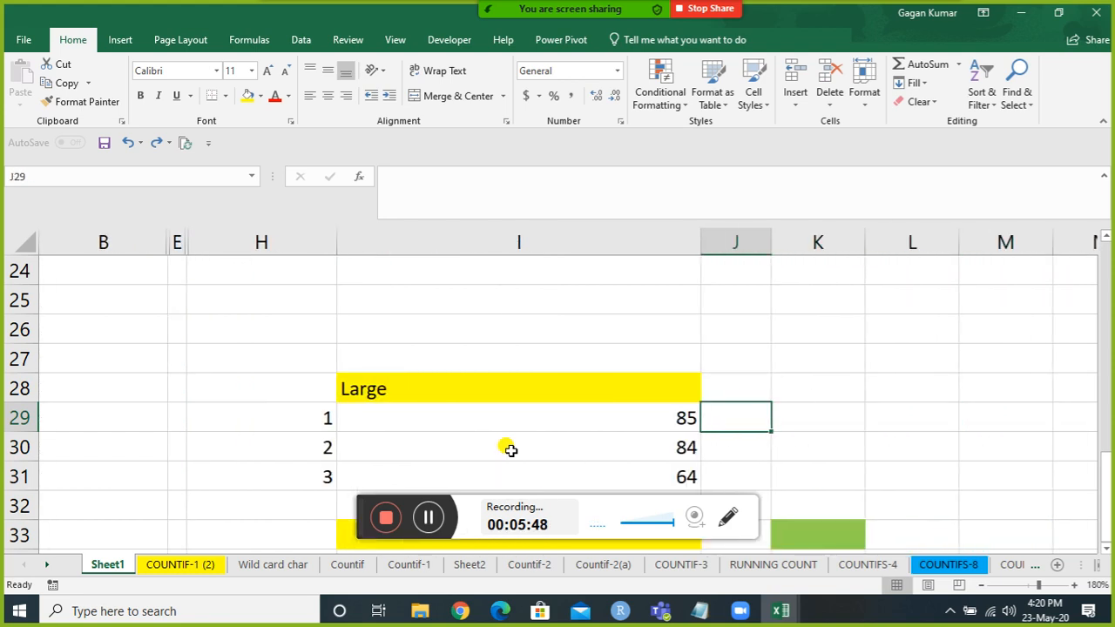
text(=)
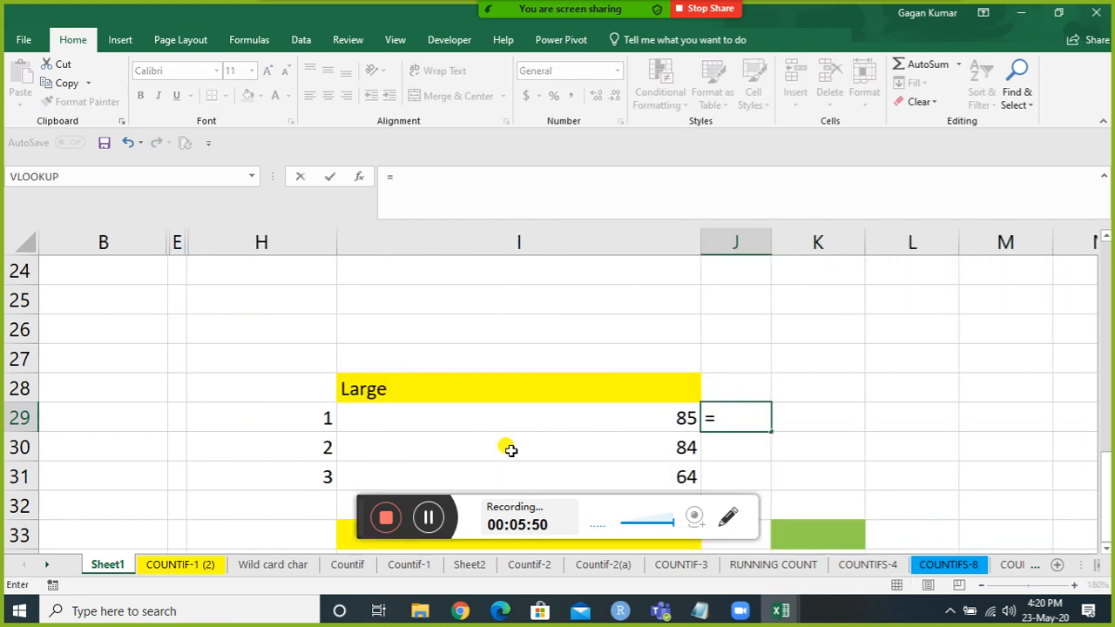
key(BackSpace)
key(Return)
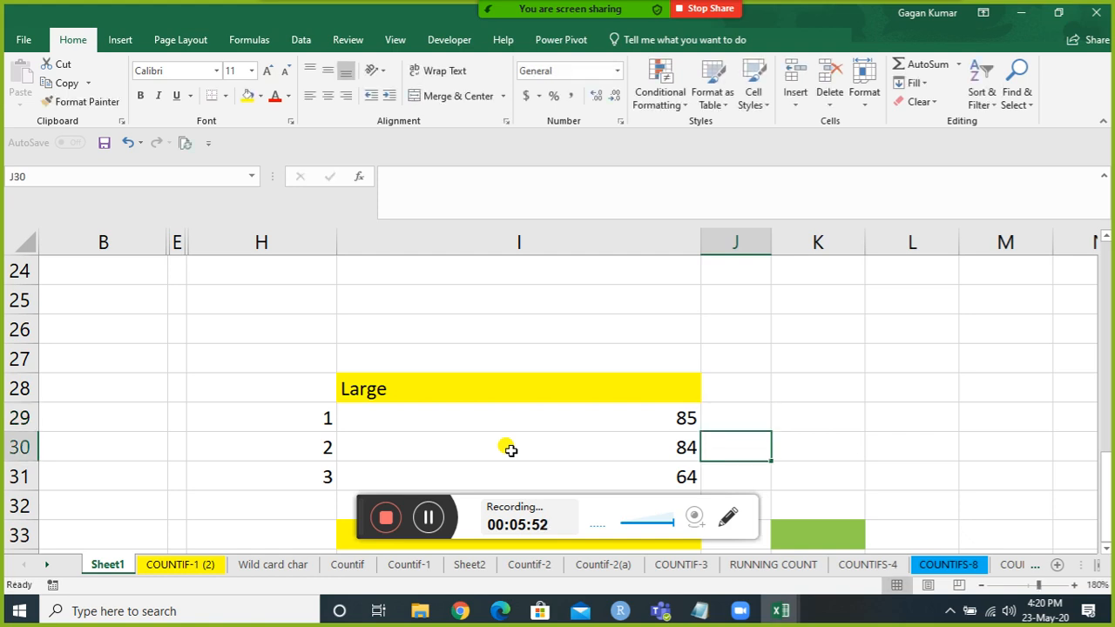
key(Up)
key(shift+Down)
key(shift+Down)
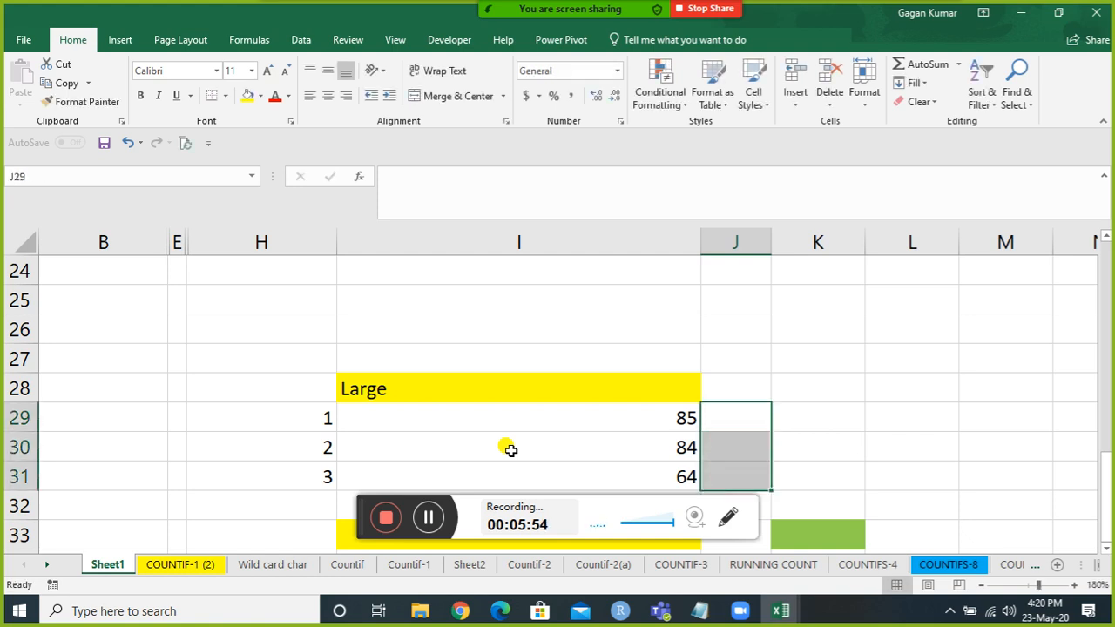
Step: Enter =ROW(A1) in the empty cell Q27 and fill the formula down to Q28
key(Right)
key(Up)
key(Right)
key(Right)
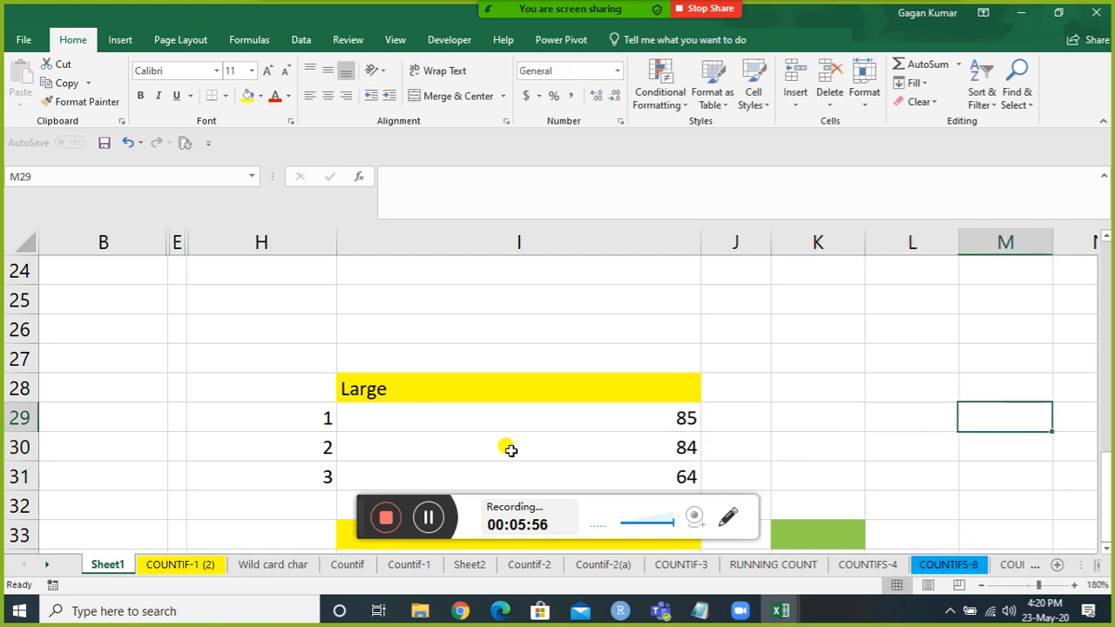
key(Right)
key(Up)
key(Right)
key(Right)
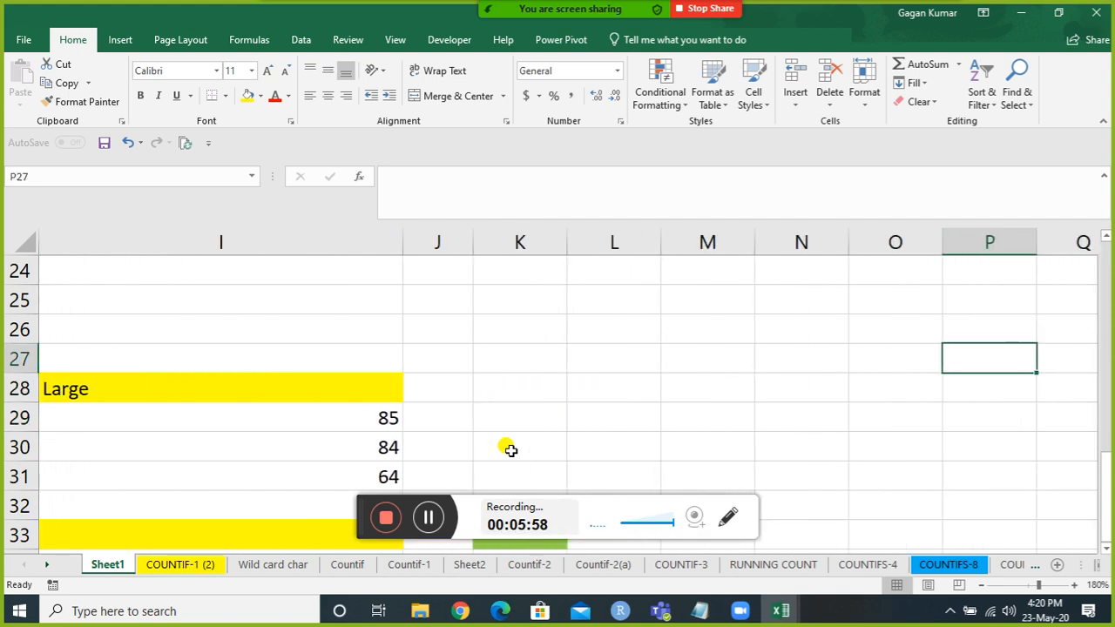
key(Right)
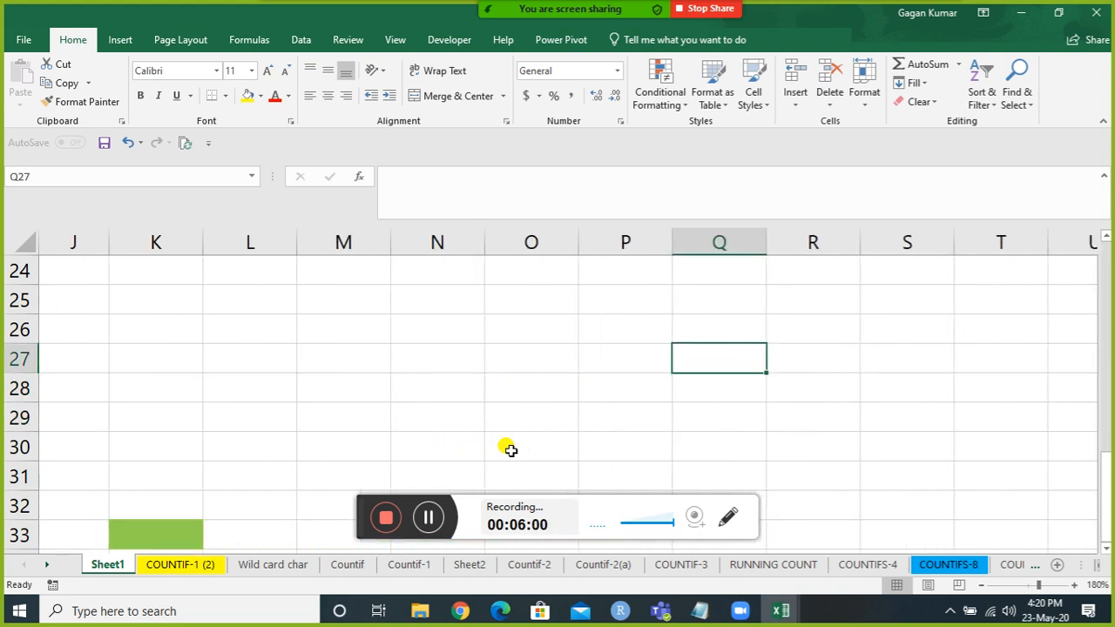
text(=ros)
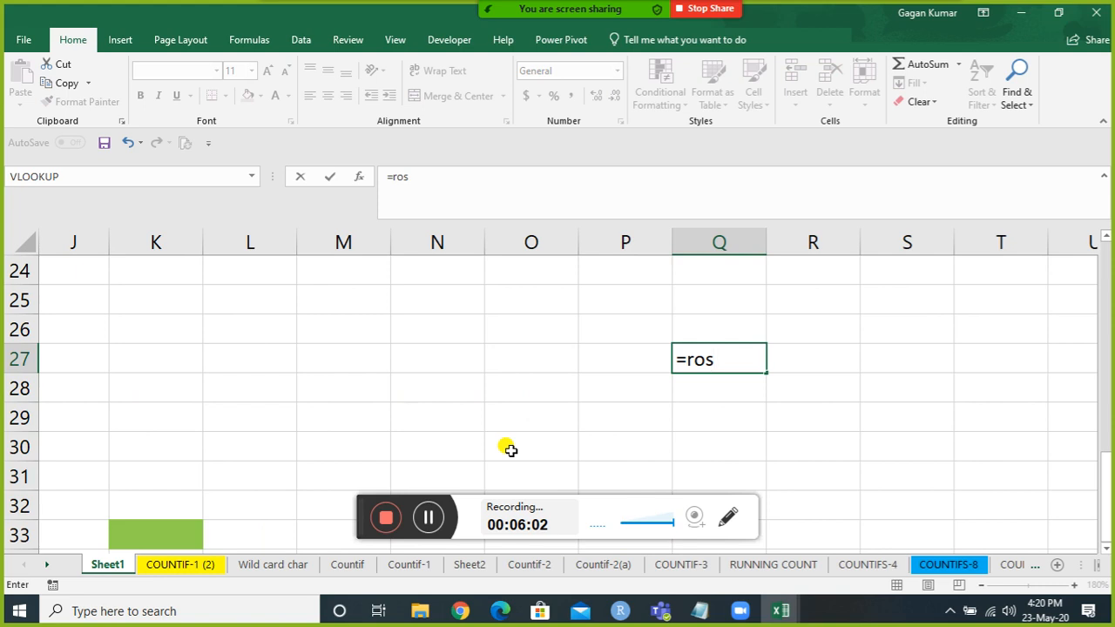
key(BackSpace)
text(w)
key(Tab)
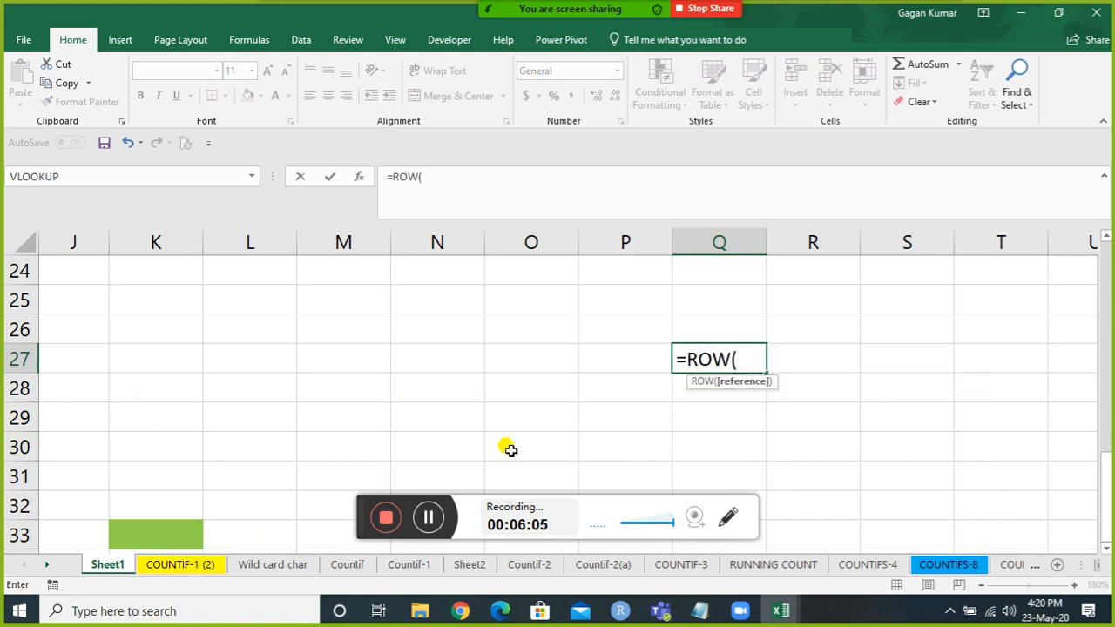
text(a1))
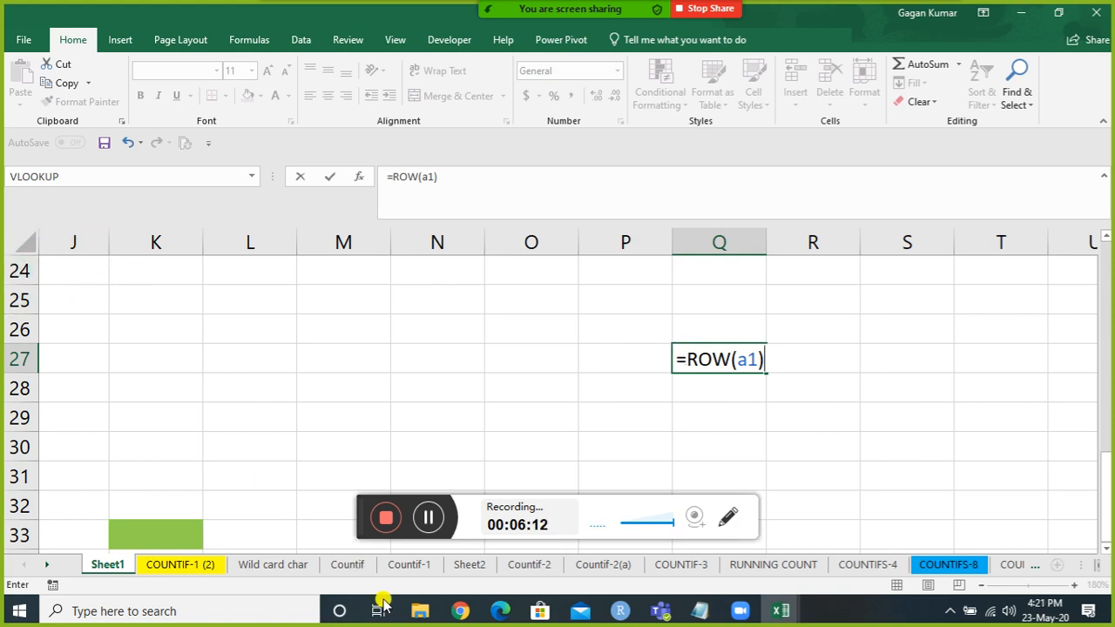
key(Return)
key(ctrl+d)
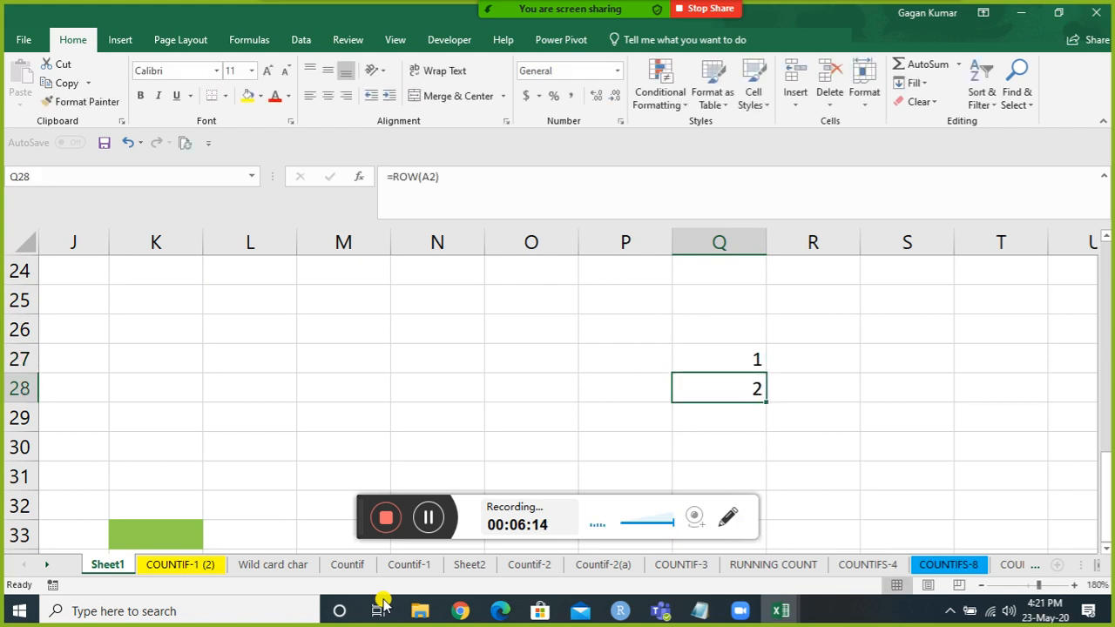
Step: Check the ROW reference in Q28 and fill its formula down to Q29
key(F2)
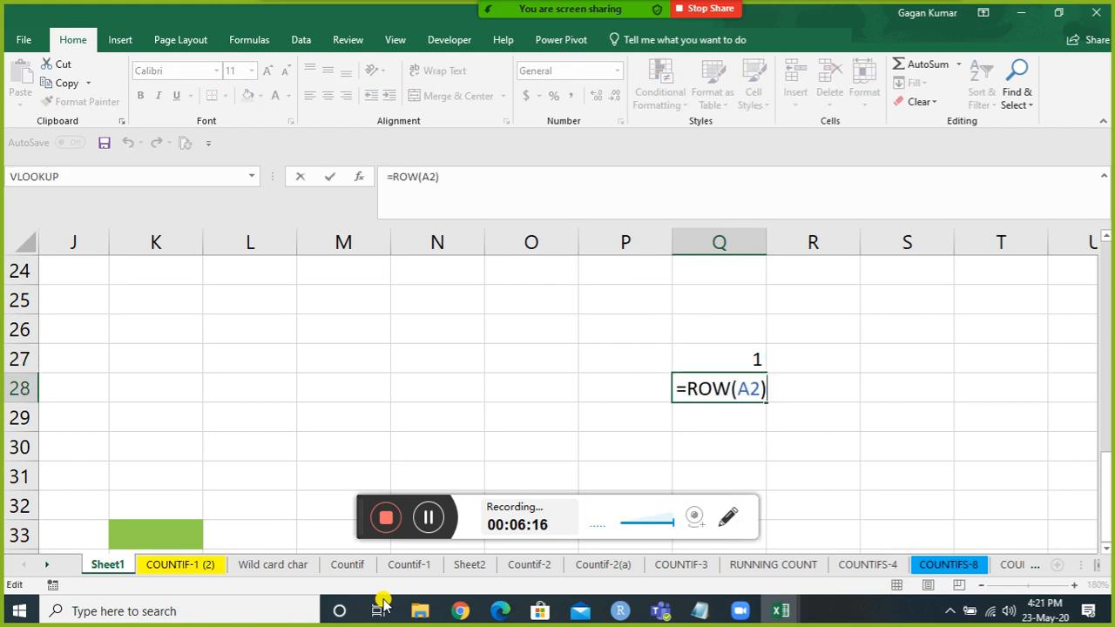
key(Escape)
key(Down)
key(ctrl+d)
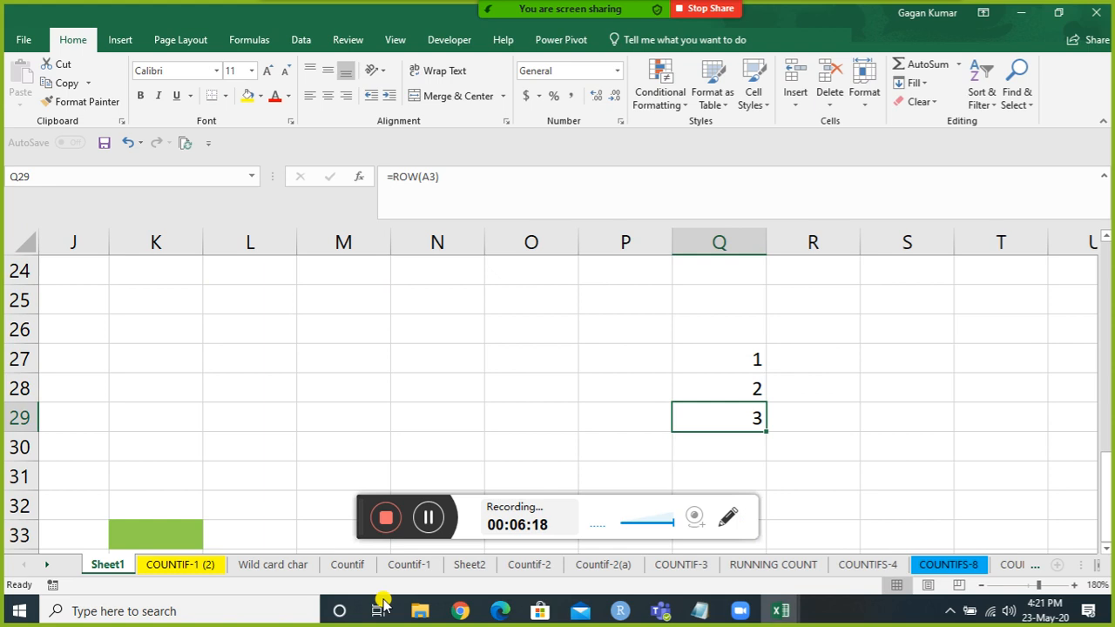
Step: Review the sequence of ROW formulas in Q27:Q29
key(Up)
key(Up)
key(Down)
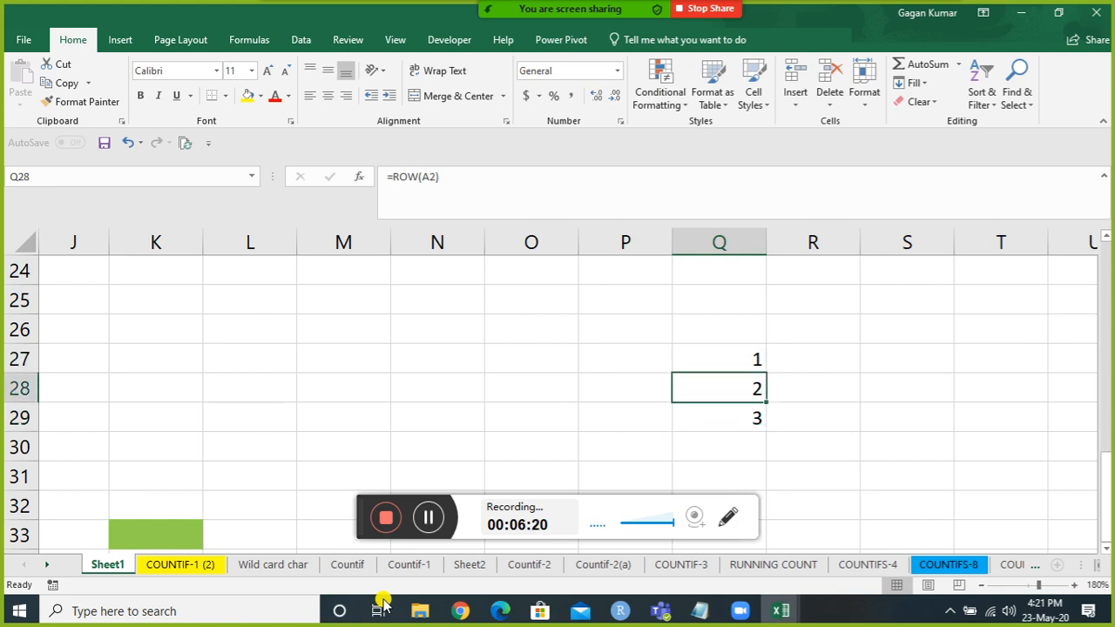
key(Down)
key(Up)
key(Up)
key(shift+Down)
key(shift+Down)
key(shift+Down)
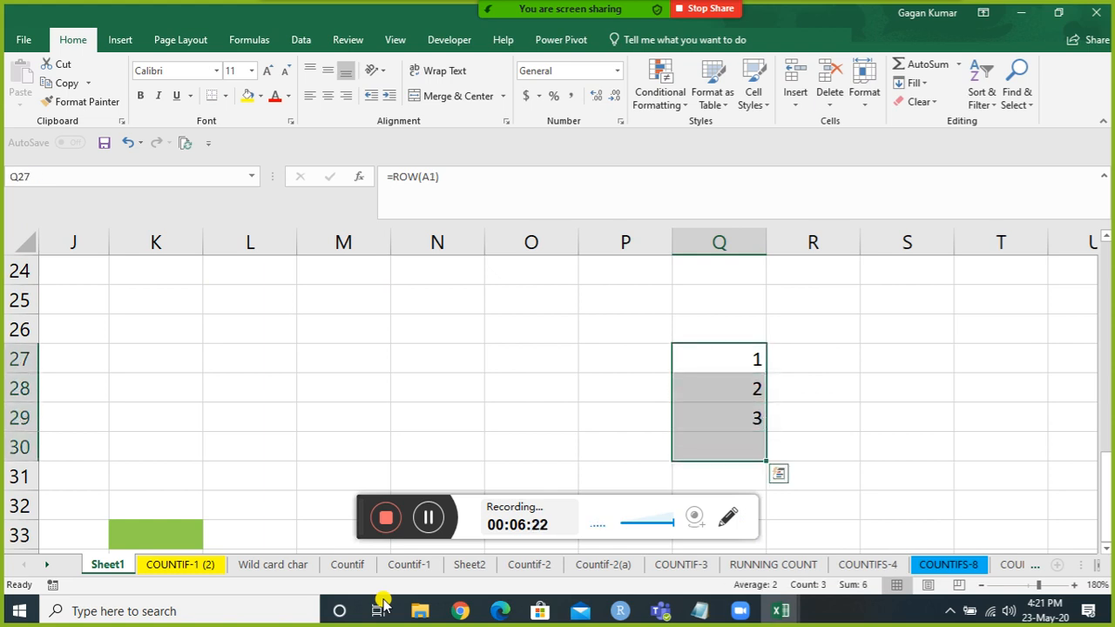
key(Up)
key(shift+Right)
key(shift+Right)
key(shift+Right)
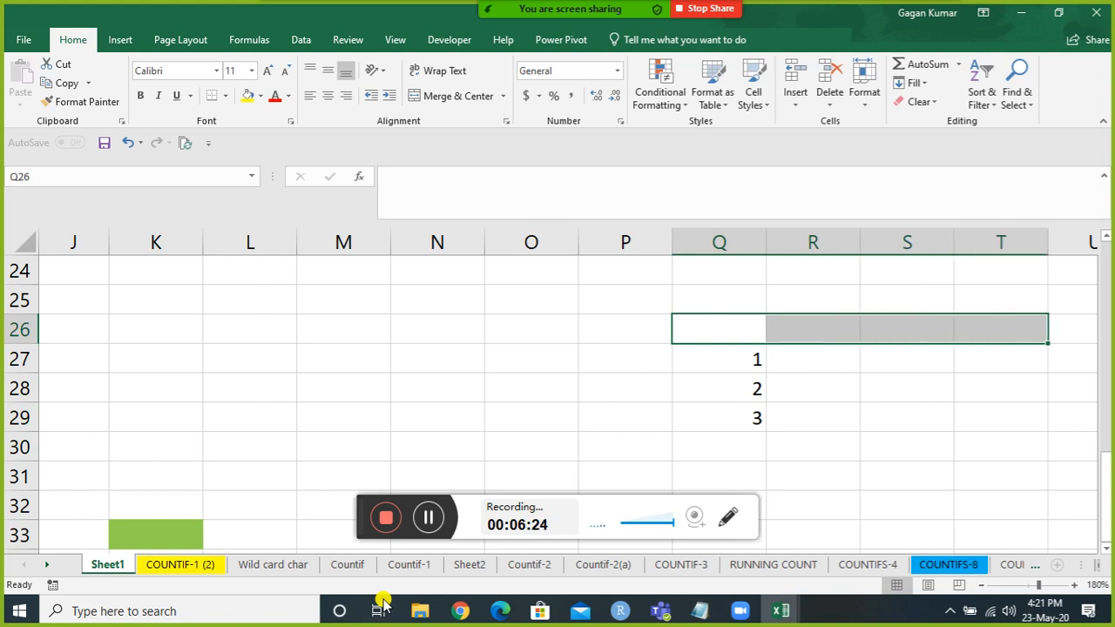
Step: Return to the Large table and examine its formulas in column I and ranks in column H
key(Left)
key(Left)
key(Left)
key(Left)
key(Left)
key(Left)
key(Left)
key(Left)
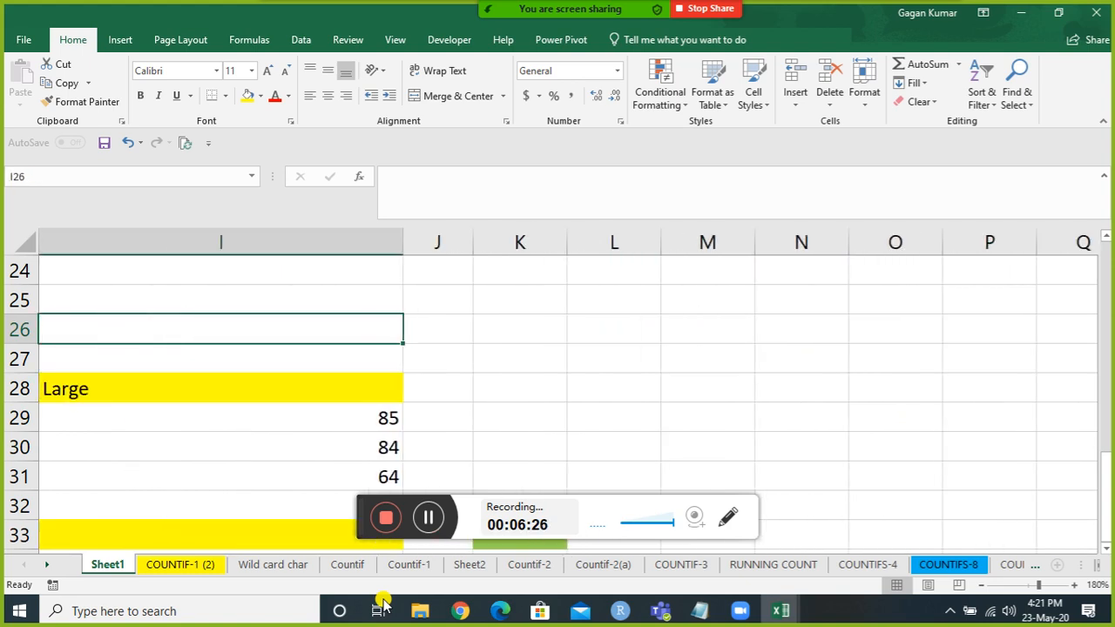
key(Down)
key(Down)
key(Down)
key(Down)
key(Down)
key(Down)
key(Down)
key(Down)
key(Down)
key(Up)
key(Up)
key(Up)
key(Up)
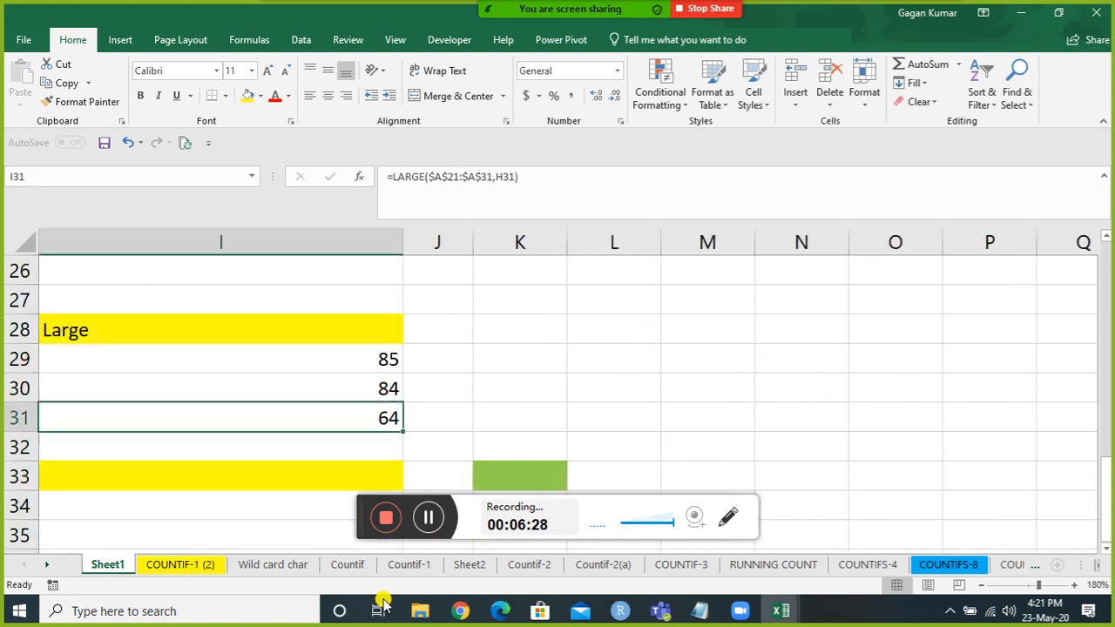
key(Left)
key(Left)
key(Left)
key(Right)
key(Right)
key(Right)
key(Right)
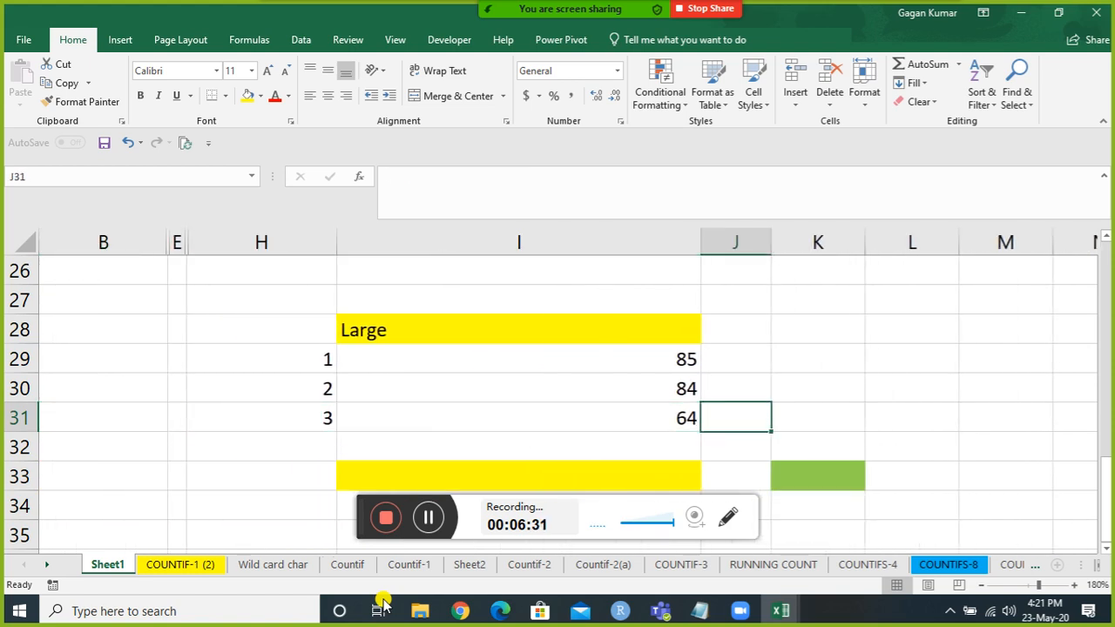
Step: Begin a LARGE formula in J29, using the Data values in $A$21:$A$31 as its absolute array
key(Up)
key(Up)
text(=row)
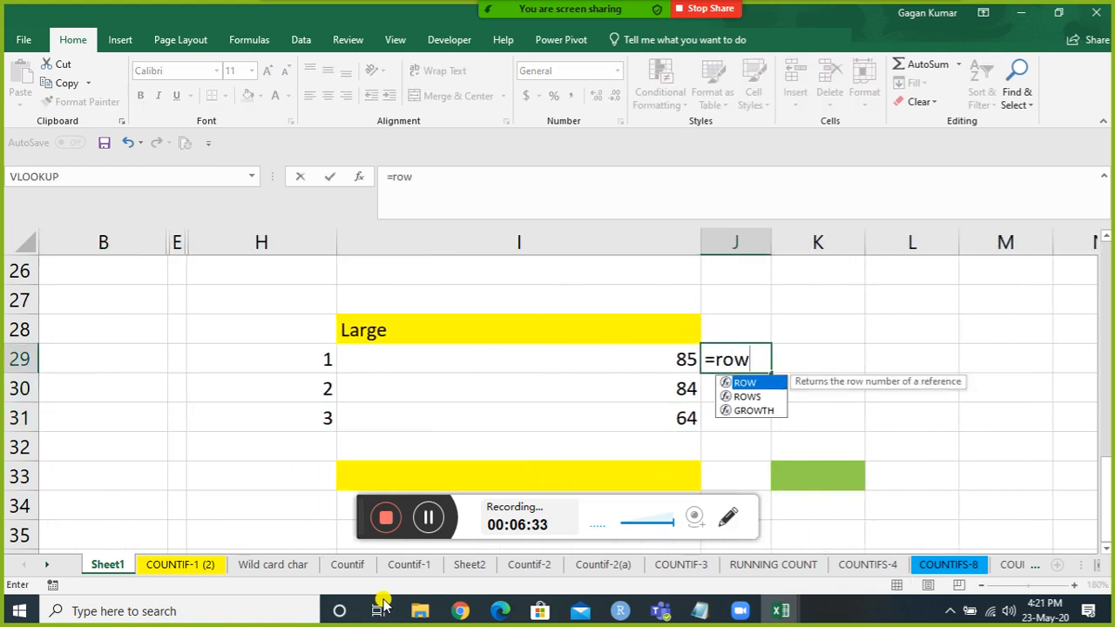
key(BackSpace)
key(BackSpace)
key(BackSpace)
text(lar)
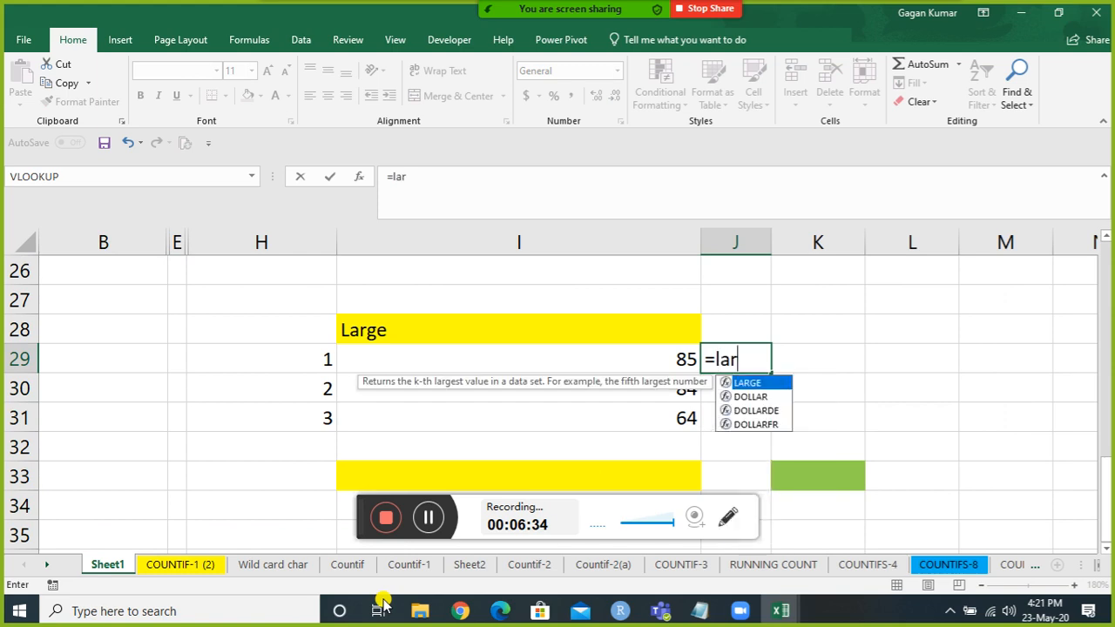
key(Tab)
key(Left)
key(Left)
key(Left)
key(Left)
key(Left)
key(Down)
key(Down)
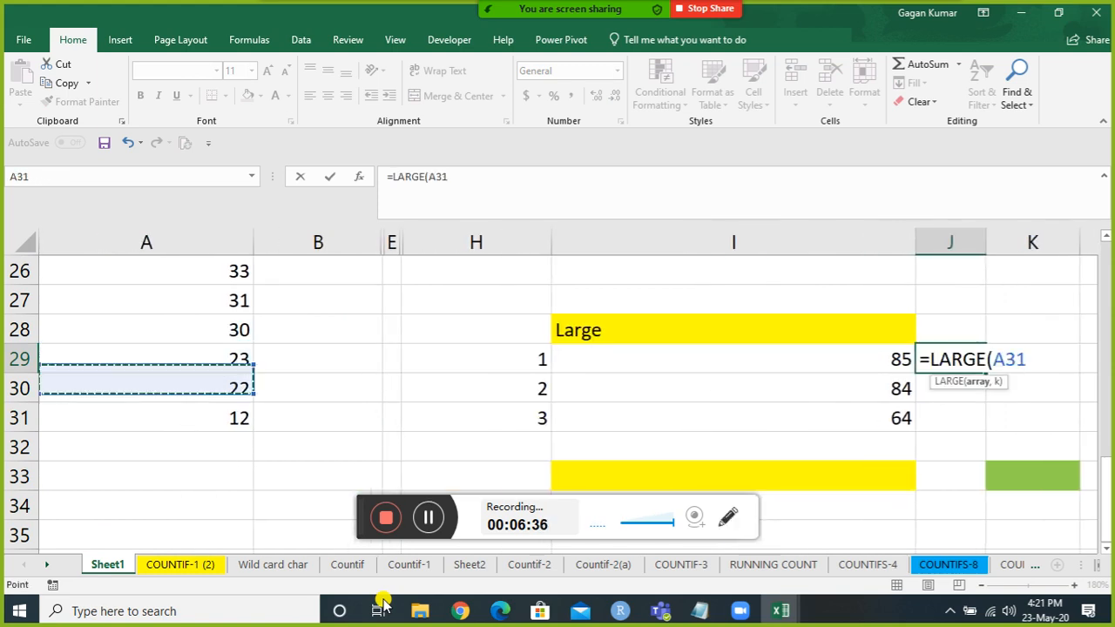
key(shift+Up)
key(shift+Up)
key(shift+Up)
key(shift+Up)
key(shift+Up)
key(shift+Up)
key(shift+Up)
key(shift+Up)
key(shift+Up)
key(shift+Up)
key(F4)
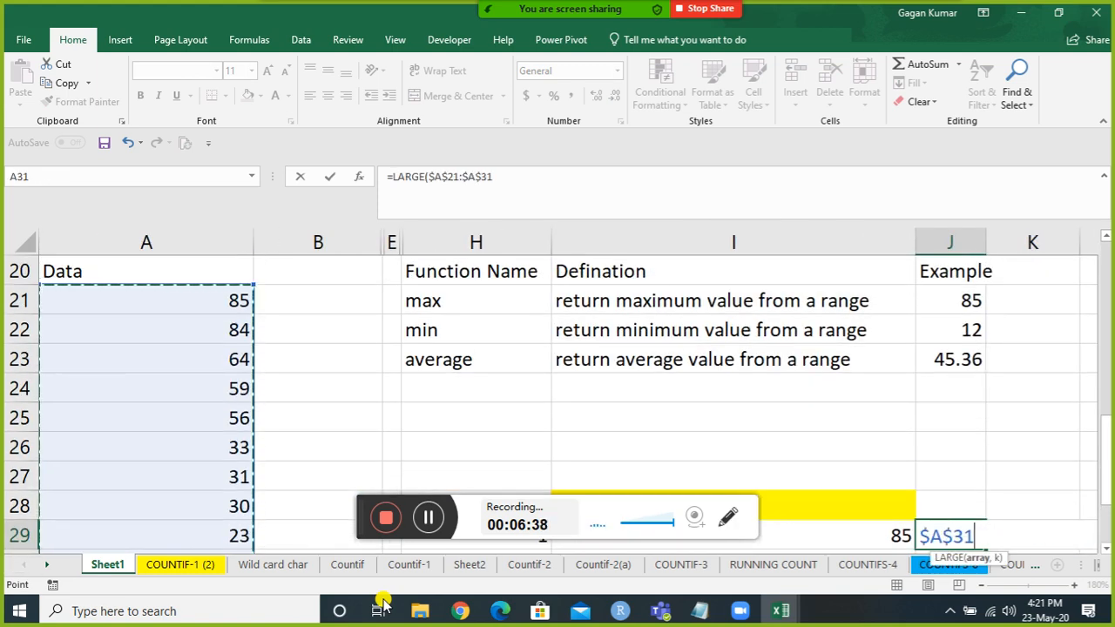
Step: Complete the LARGE formula in J29 with ROW(A1) as k, accepting the closing bracket correction
text(,)
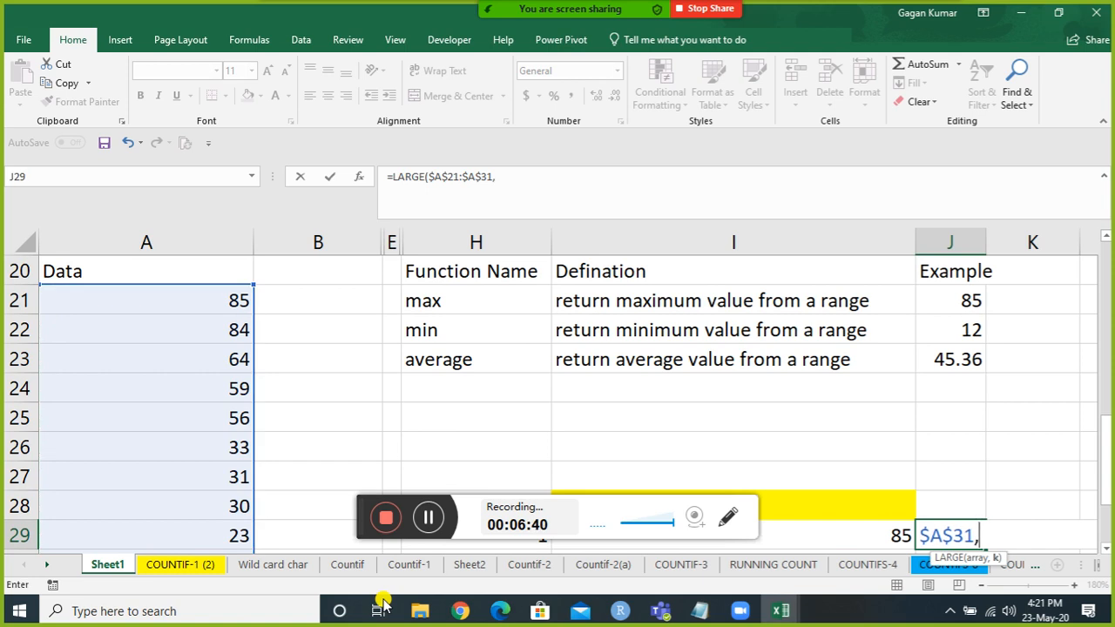
text(row(a1))
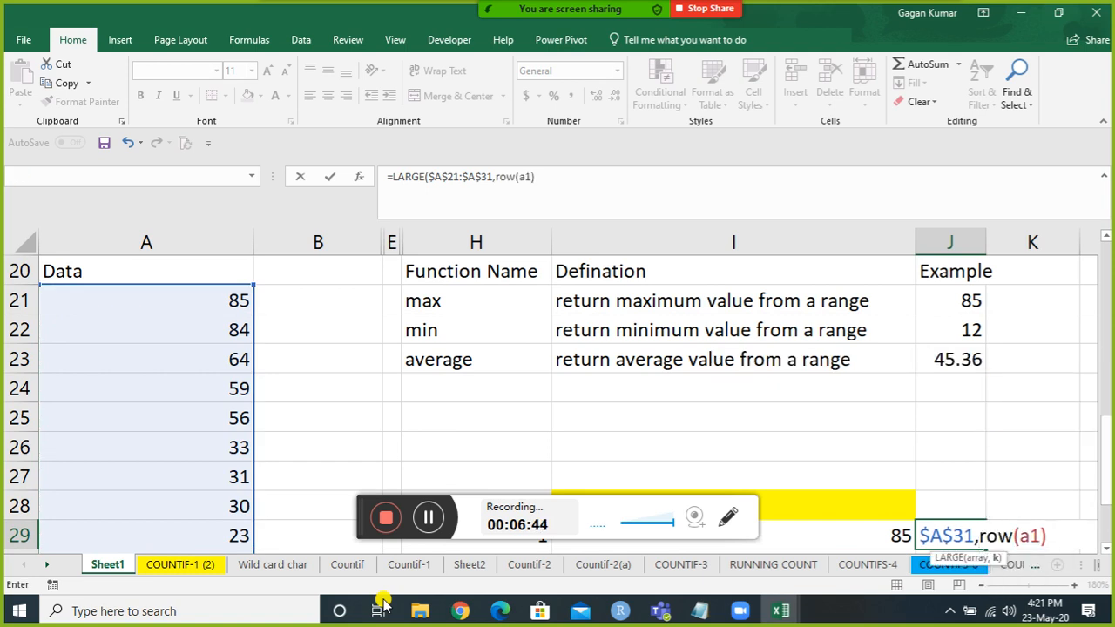
key(Return)
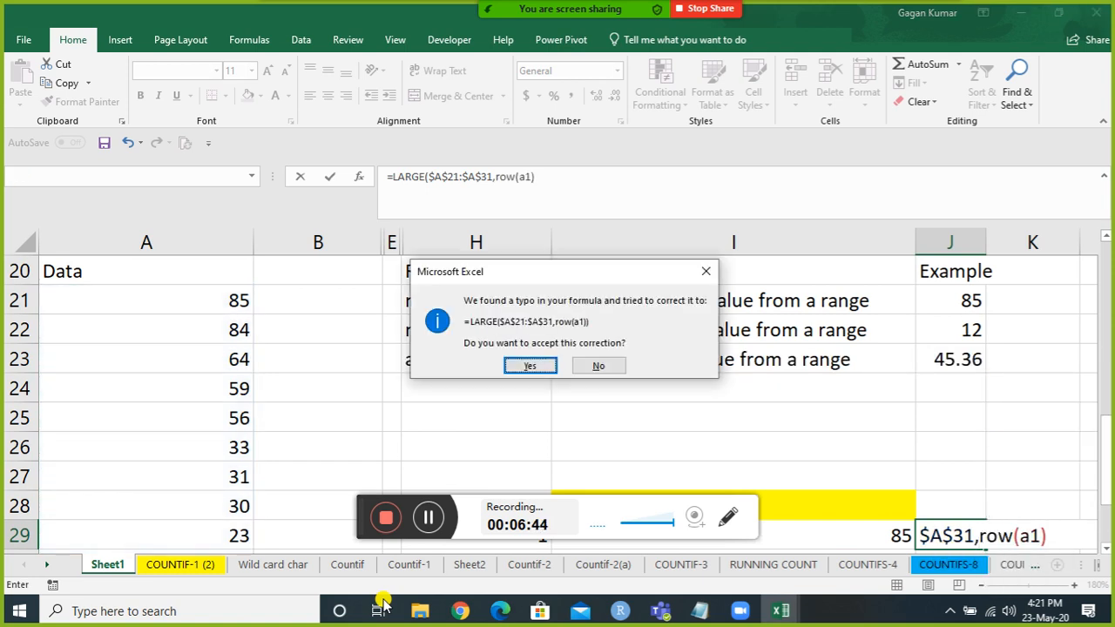
key(Return)
Step: Fill the ROW-based LARGE formula from J29 down to J31
key(Up)
key(shift+Down)
key(shift+Down)
key(shift+Down)
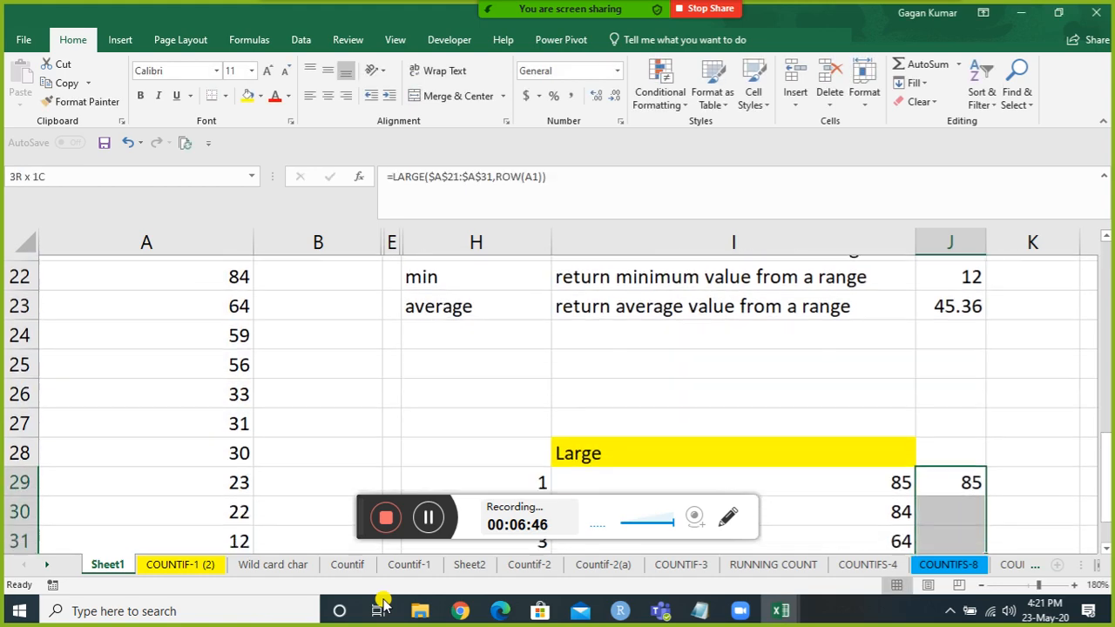
key(shift+Up)
key(shift+Up)
key(shift+Down)
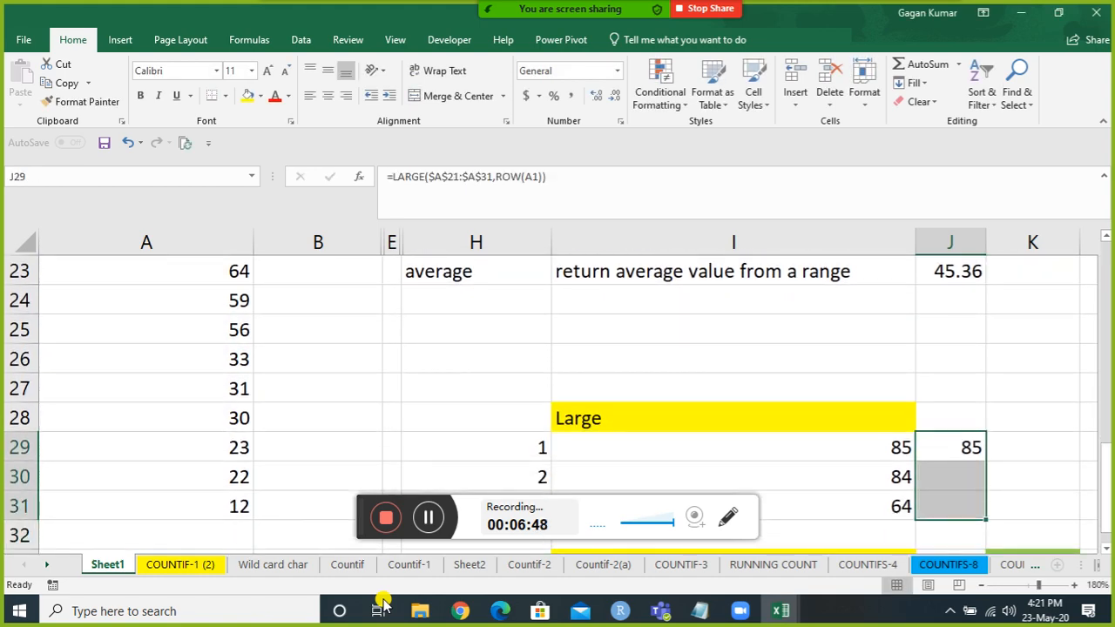
key(ctrl+d)
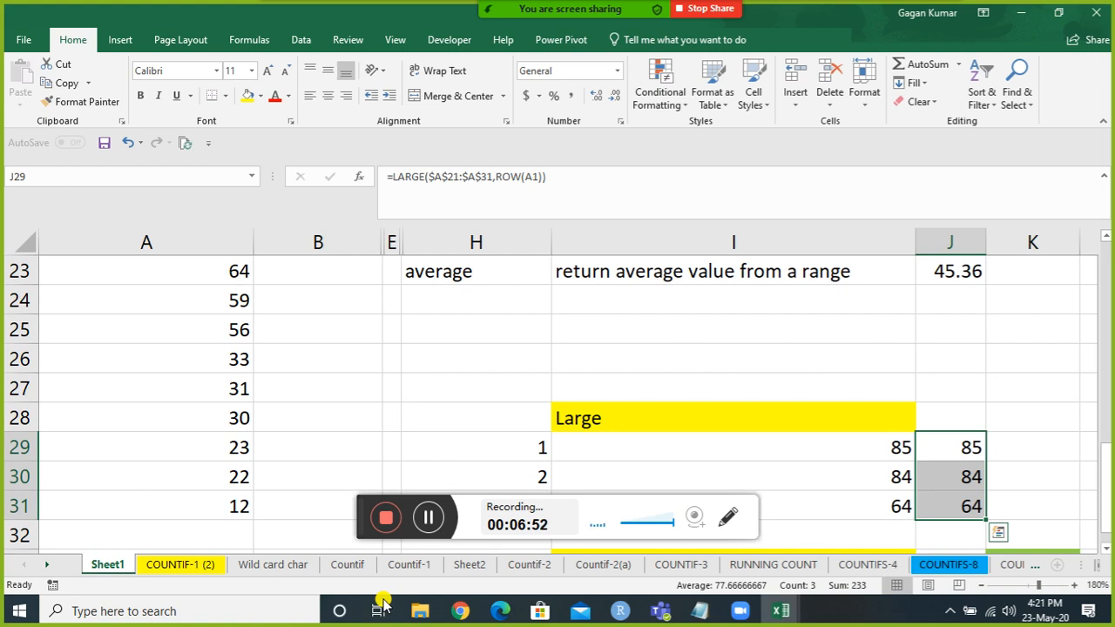
Step: Compare the ROW-based LARGE formula in J29 with the neighbouring rank-based result in I29
key(Right)
key(Left)
key(Right)
key(Right)
key(Right)
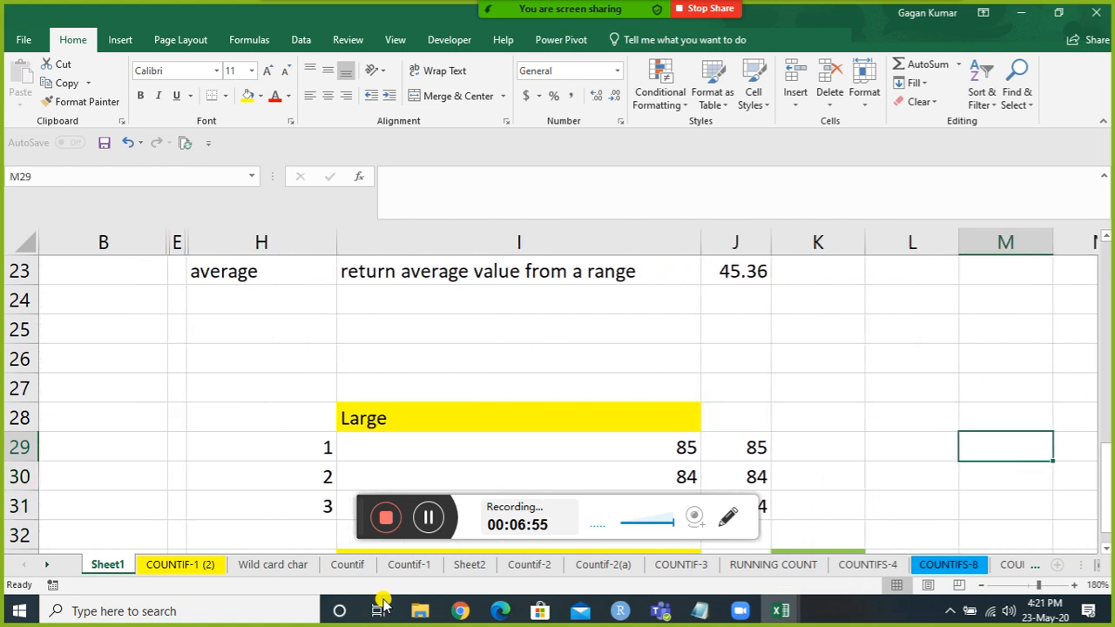
key(Left)
key(Left)
key(Left)
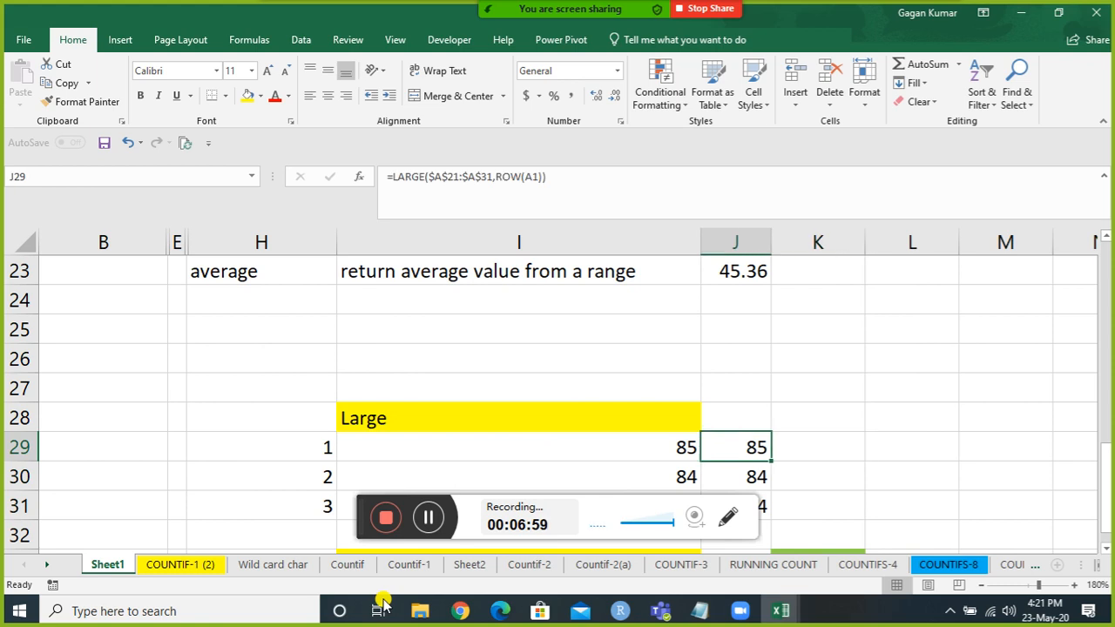
key(Left)
key(Right)
key(Right)
key(Right)
key(Right)
key(Left)
key(Left)
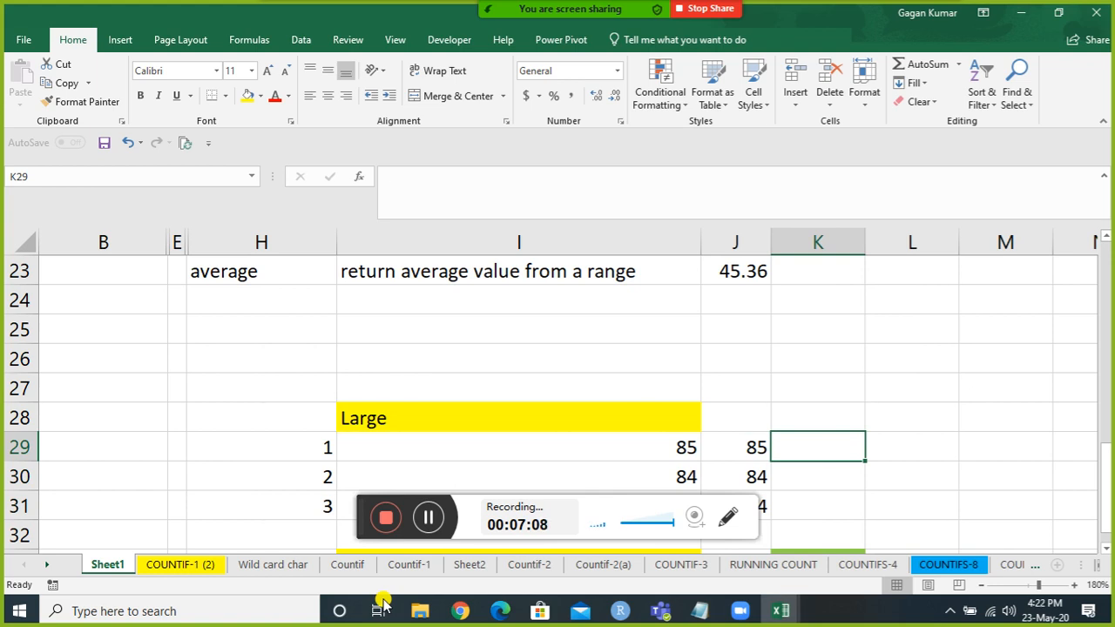
Step: Enter =MATCH(H29,$H$29:$H$31,0) in K29 to generate the rank by an exact match
text(=mat)
key(Tab)
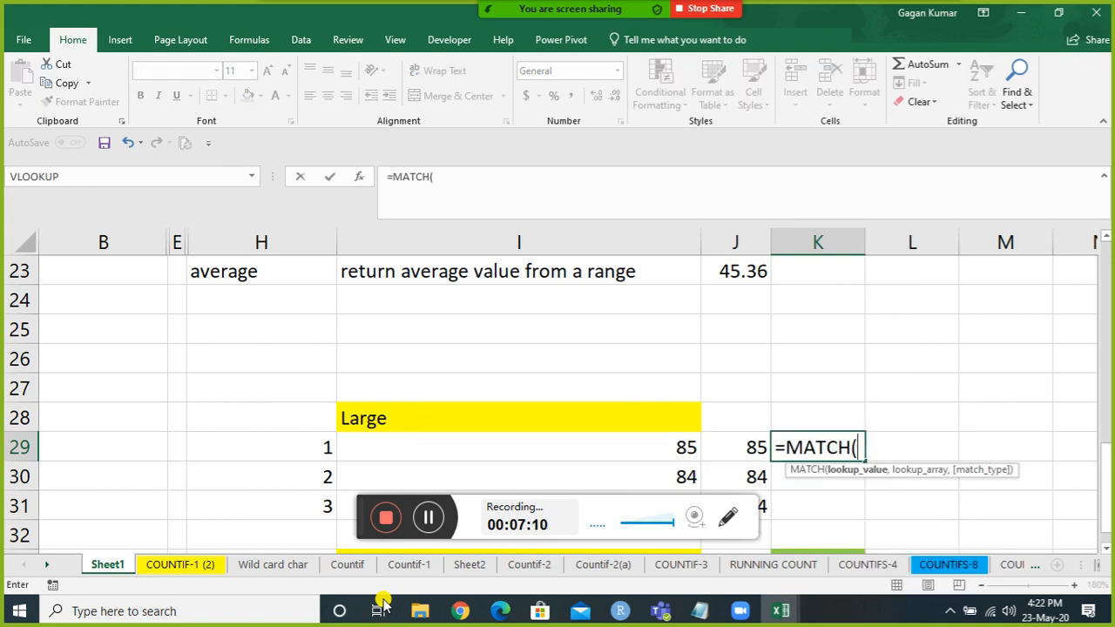
key(Left)
key(Left)
key(Left)
key(Left)
key(Right)
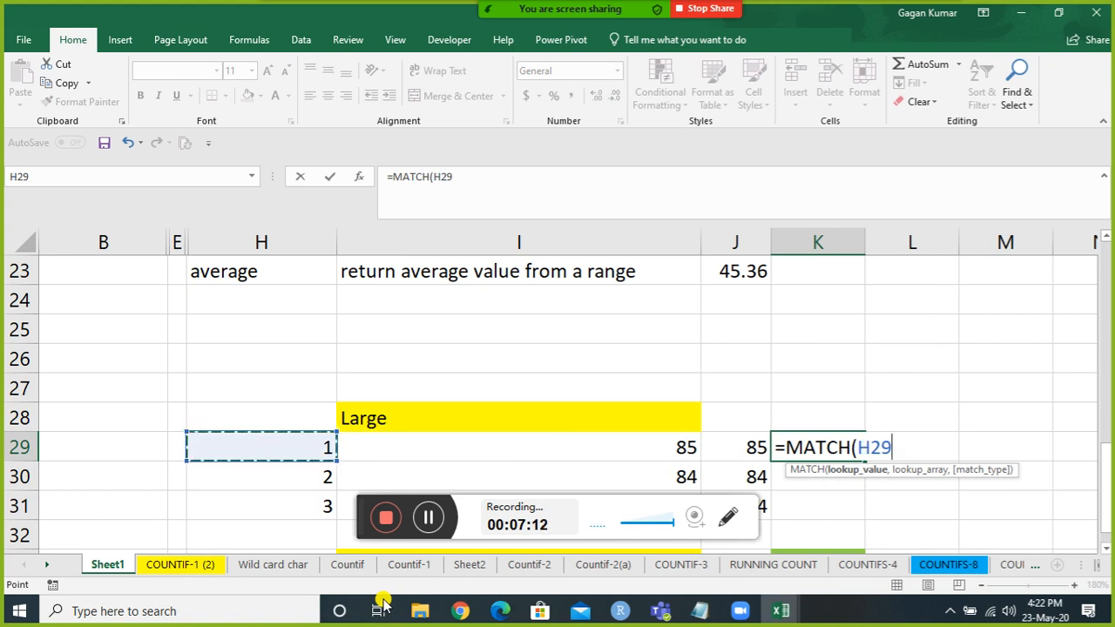
text(,)
key(Left)
key(Left)
key(Left)
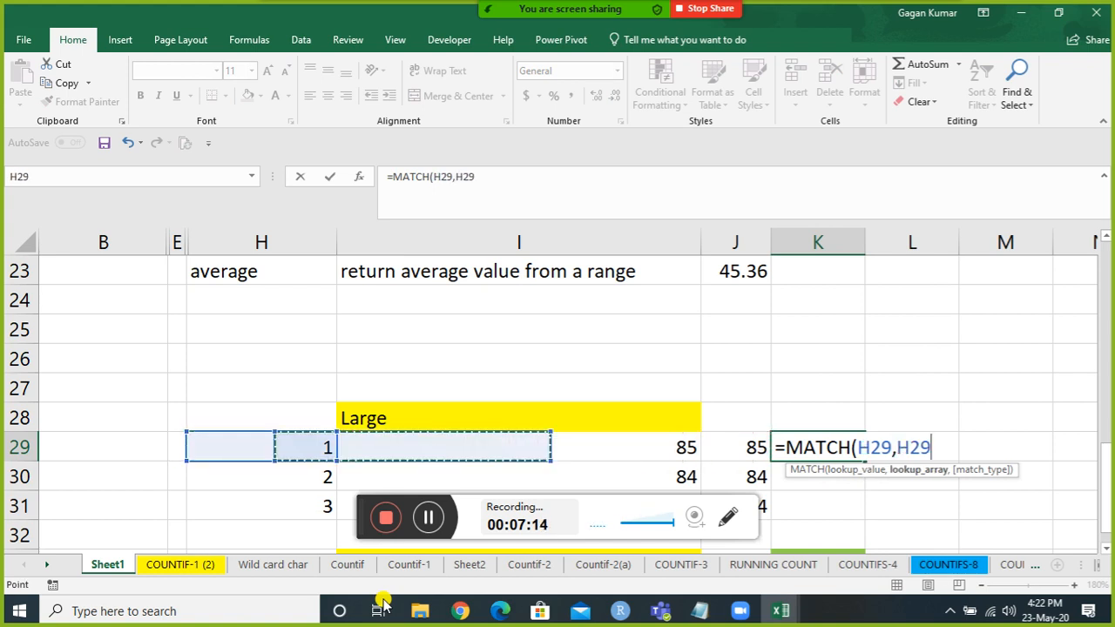
key(Left)
key(Right)
key(shift+Down)
key(shift+Down)
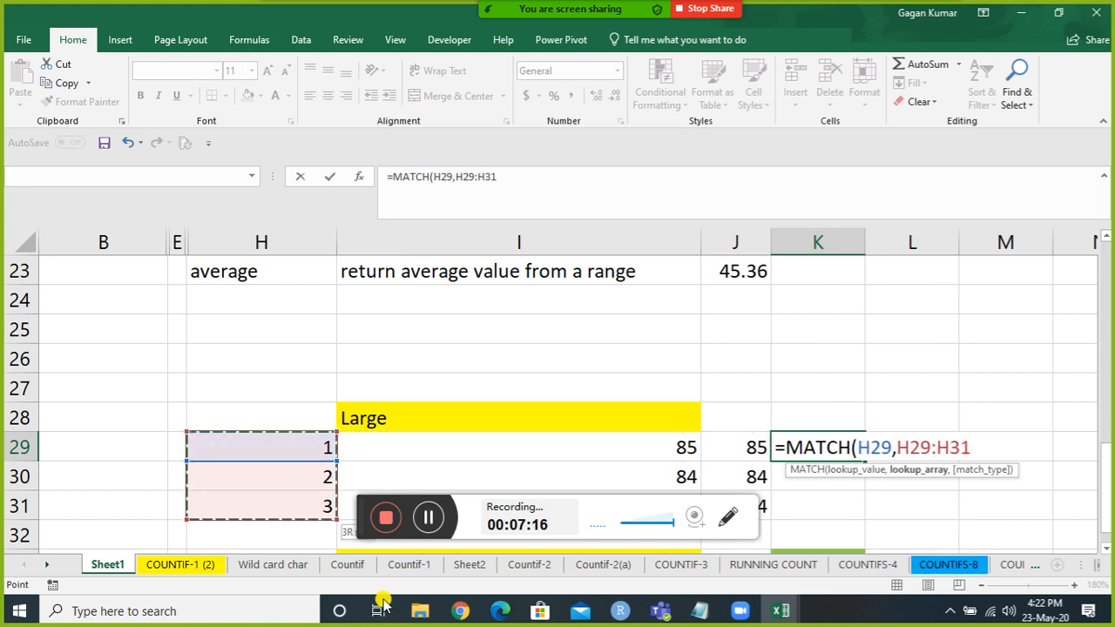
key(F4)
text(,0)
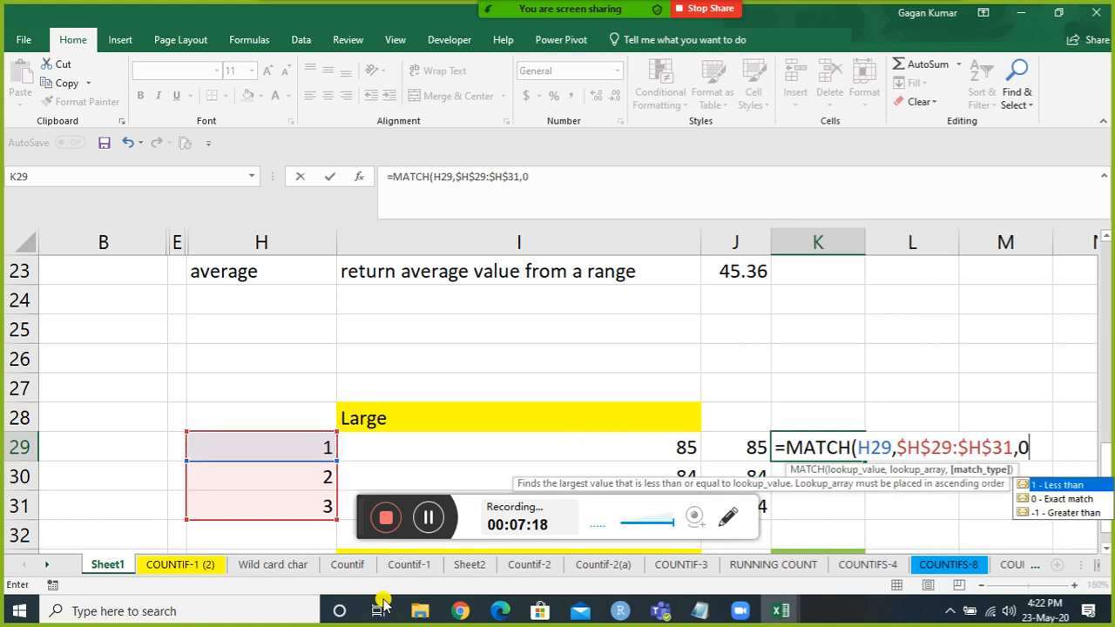
text())
key(Return)
Step: Fill the MATCH formula from K29 down to K31
key(Up)
key(shift+Down)
key(shift+Down)
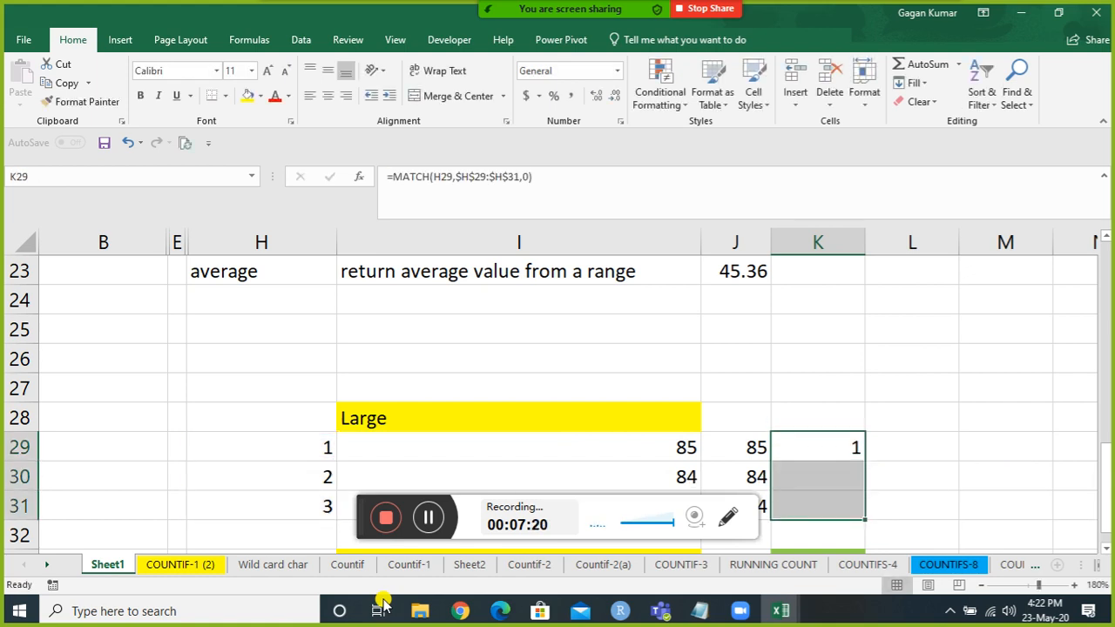
key(ctrl+d)
Step: Change the rank in H30 to 3 to test the dependent formulas, and undo the change
key(Left)
key(Left)
key(Left)
key(Left)
key(Right)
key(Down)
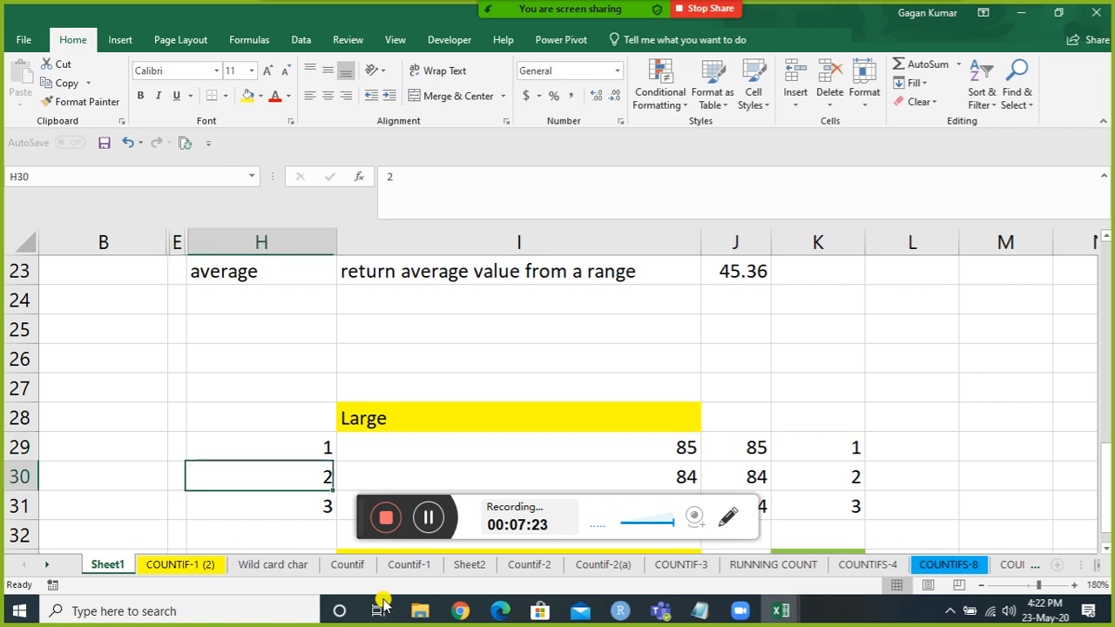
key(Right)
key(Left)
text(3)
key(Return)
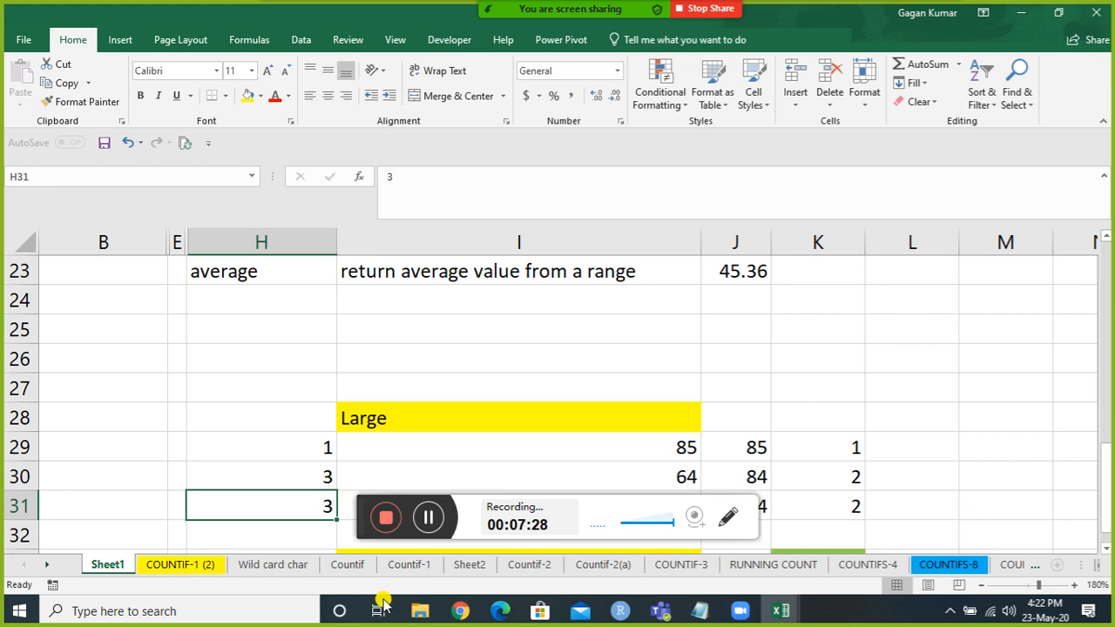
key(ctrl+z)
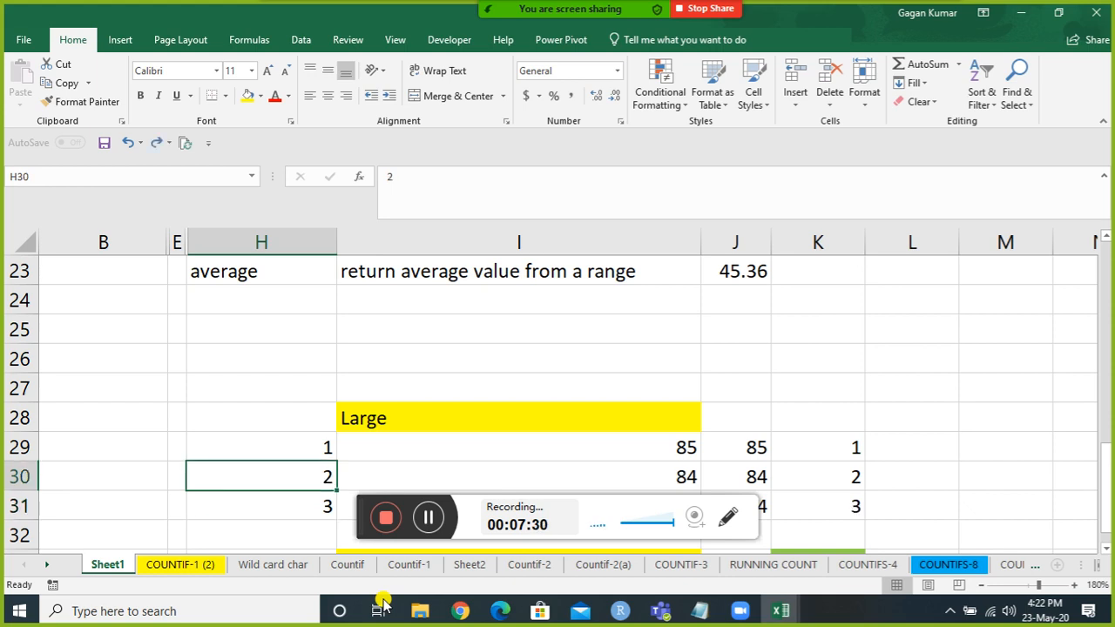
Step: Compare the k arguments of the LARGE formulas in J29 and I29
key(Right)
key(Right)
key(Right)
key(Up)
key(Left)
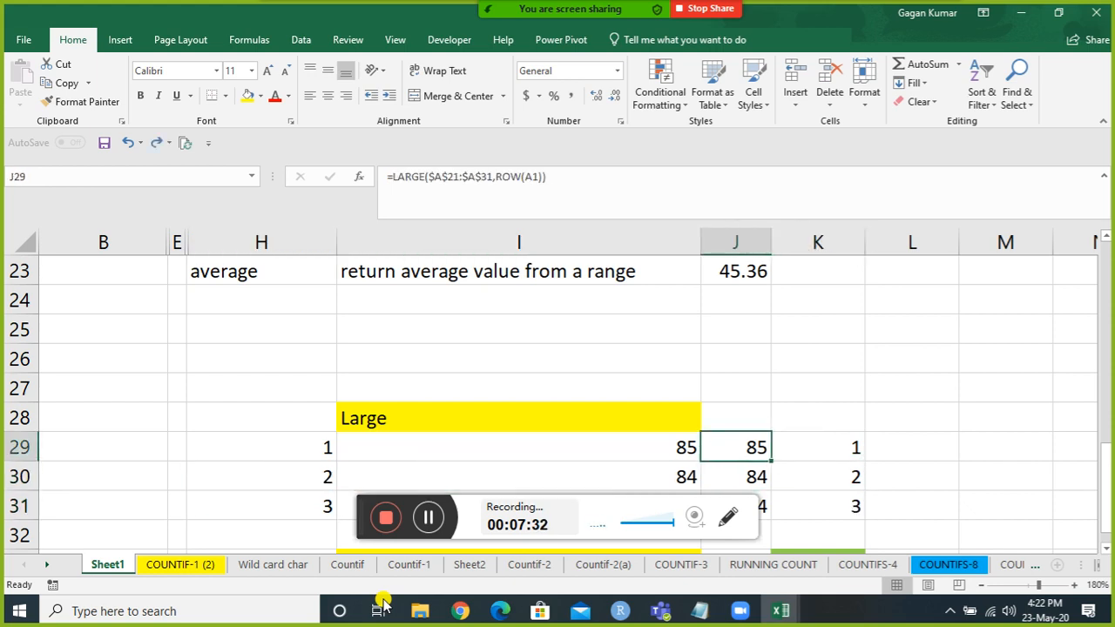
key(F2)
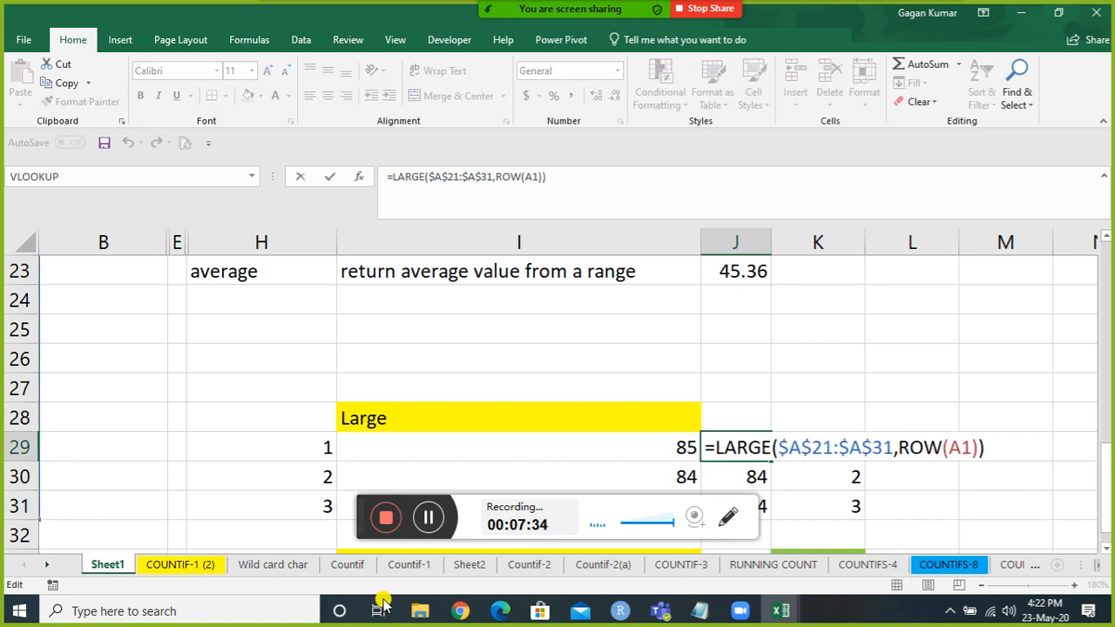
key(Escape)
key(Left)
key(F2)
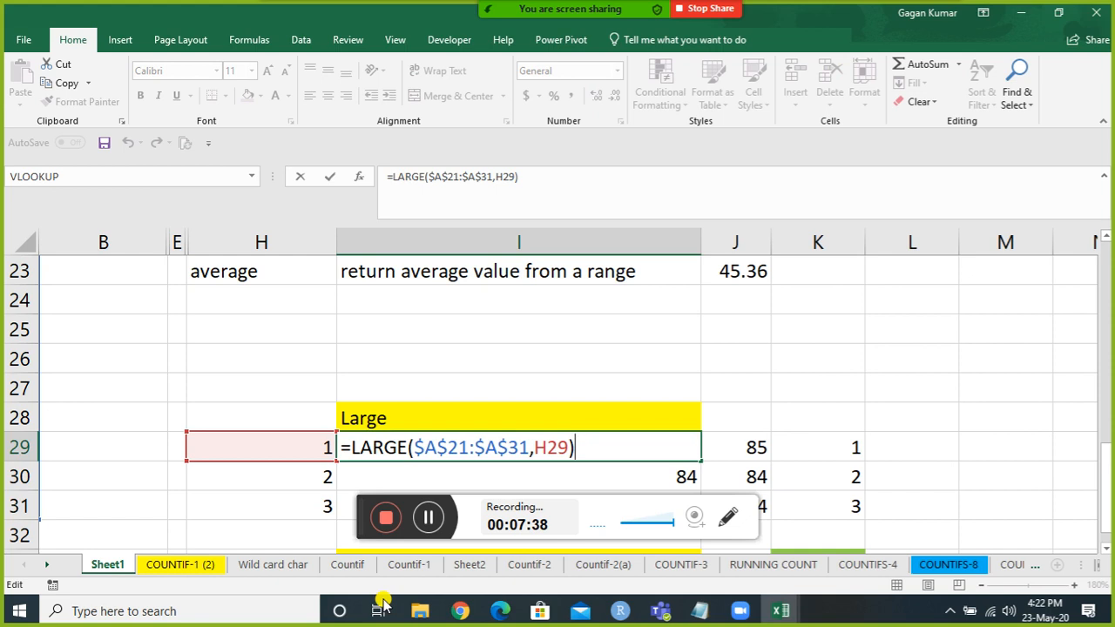
key(Escape)
Step: Clear the MATCH formulas from K29:K31
key(Right)
key(Right)
key(shift+Down)
key(shift+Down)
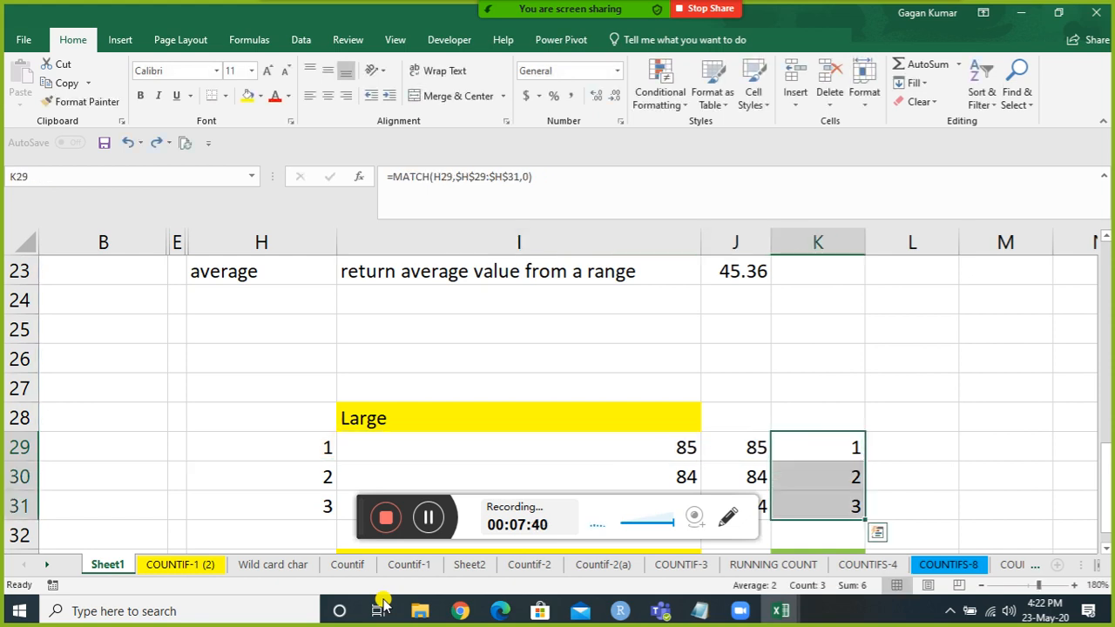
key(Delete)
key(Left)
key(Left)
key(Left)
key(Left)
key(Left)
key(Left)
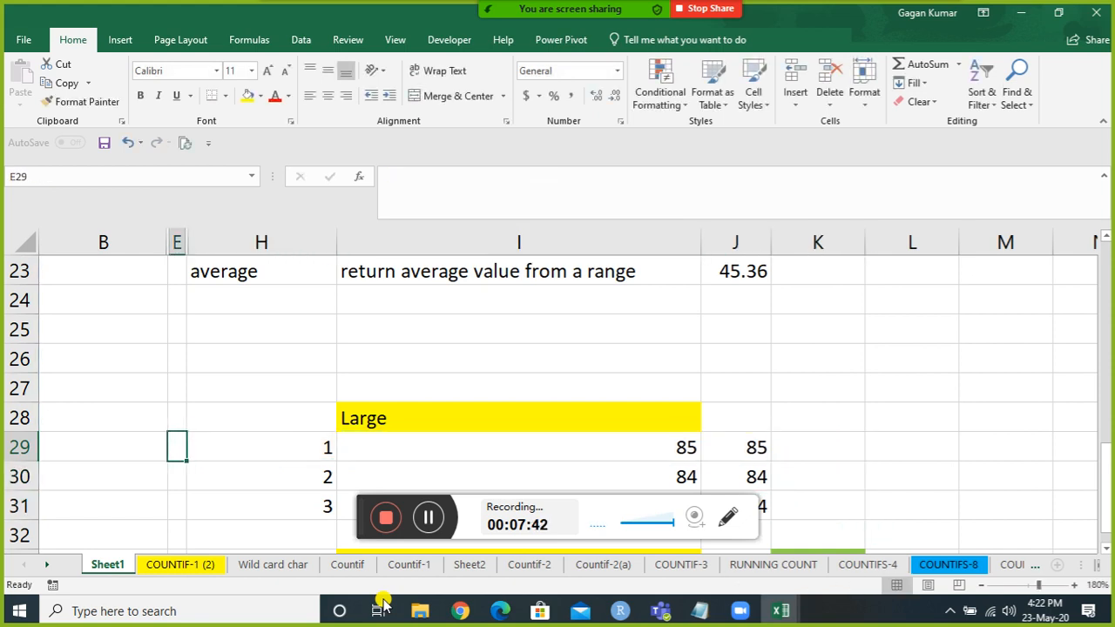
Step: Inspect the array and k arguments of the LARGE formula in I29 without changing it
key(Right)
key(Right)
key(Right)
key(Right)
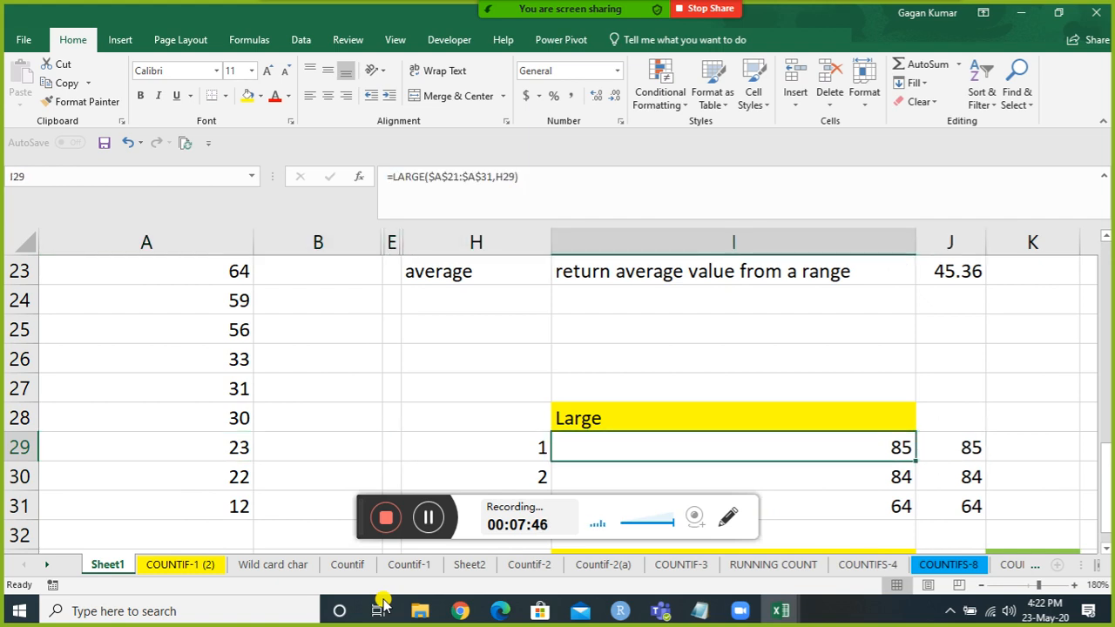
key(F2)
key(Left)
key(Left)
key(Left)
key(Left)
key(Left)
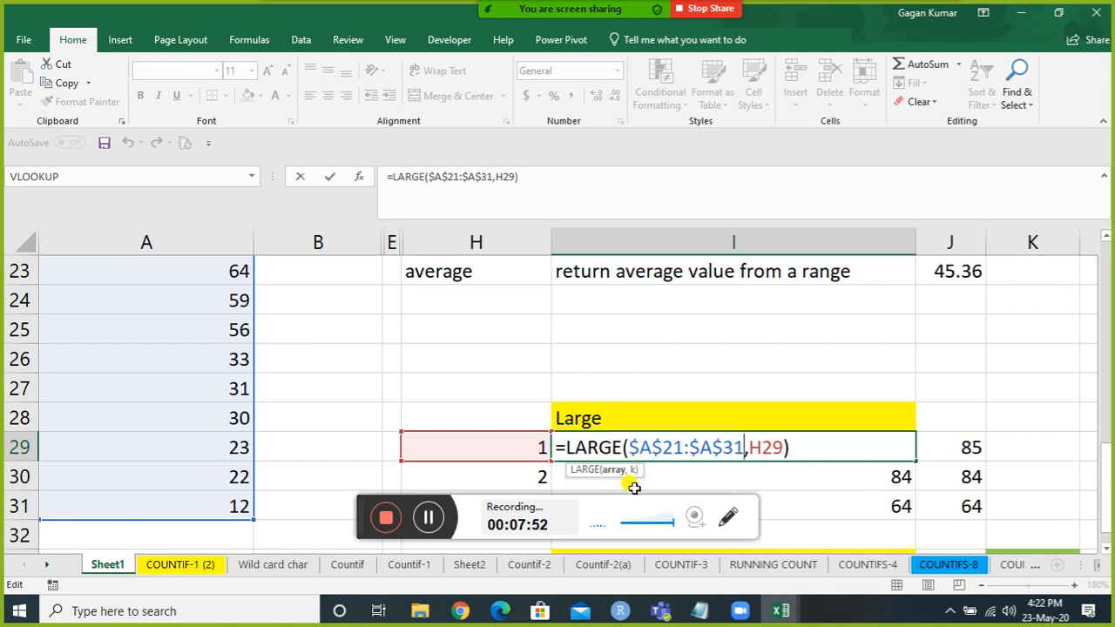
key(Escape)
key(Down)
key(Down)
key(Down)
key(Down)
key(Down)
key(Down)
key(Down)
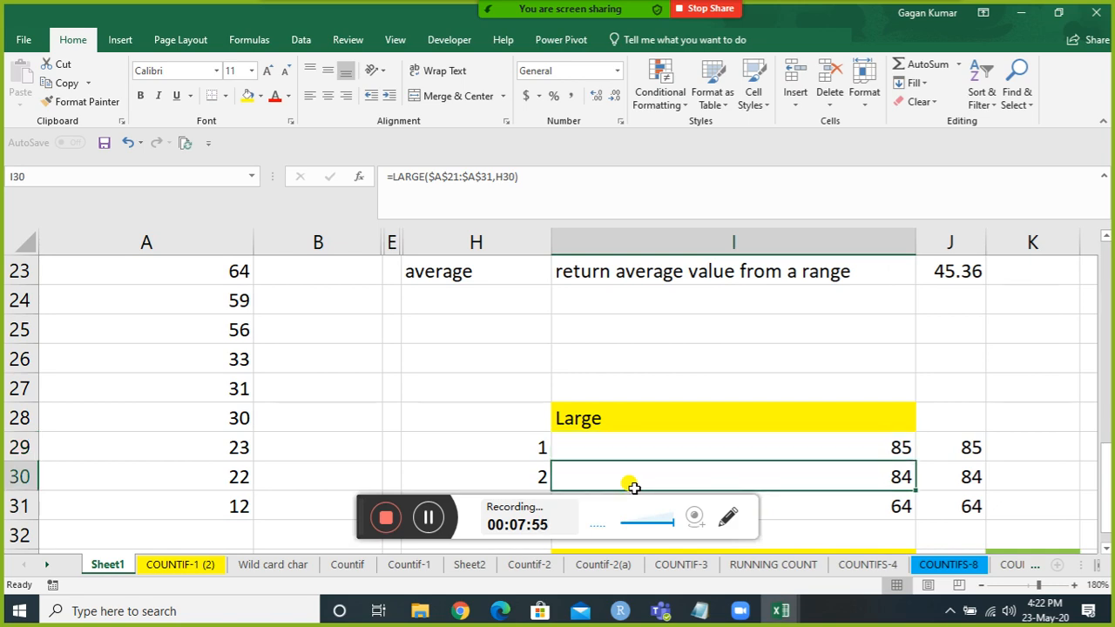
key(Down)
key(Down)
key(Down)
key(Down)
key(Up)
key(Up)
key(Up)
key(Up)
key(Up)
key(Up)
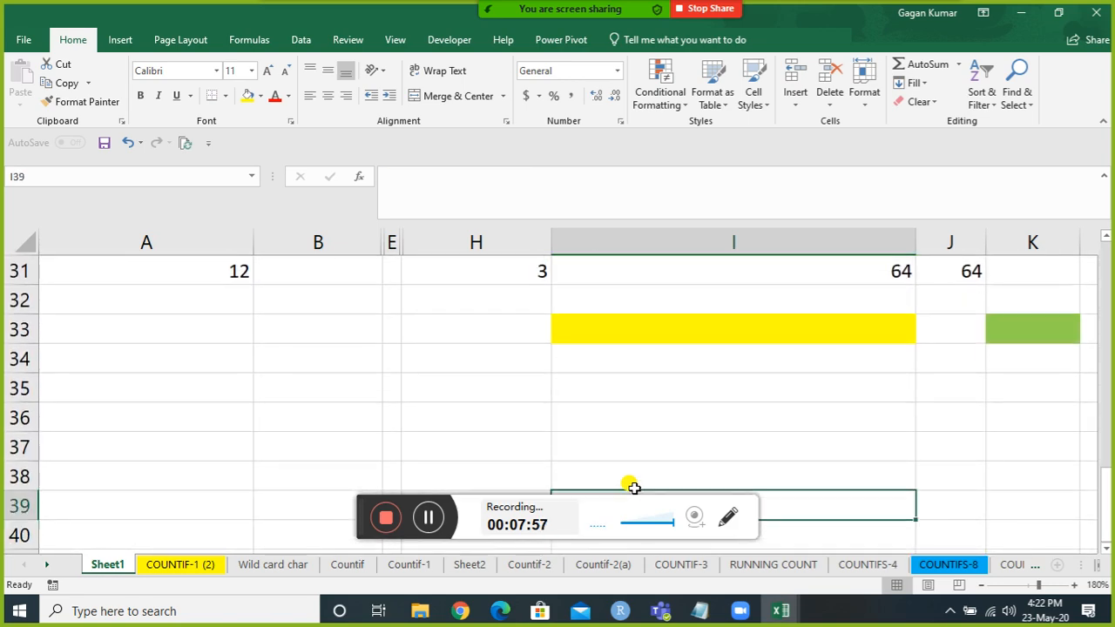
key(Right)
key(Right)
key(Right)
key(Left)
key(Left)
key(Left)
key(Left)
key(Left)
key(Left)
key(Left)
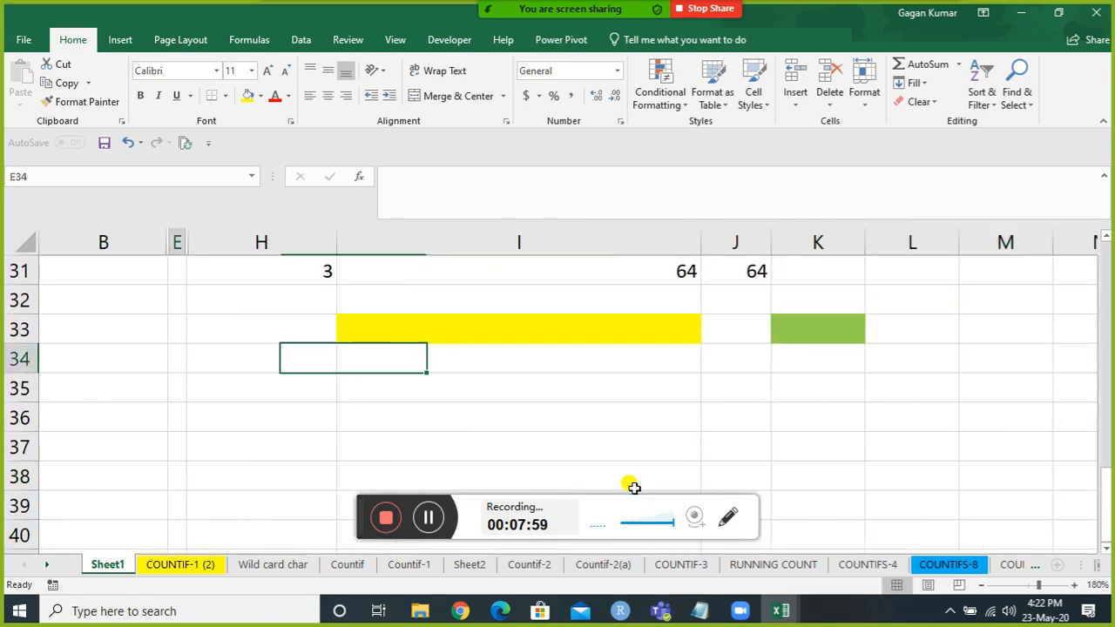
key(Down)
key(Down)
key(Down)
key(Down)
key(Down)
key(Down)
key(Down)
key(Down)
key(Down)
key(Down)
key(Down)
key(Down)
key(Down)
key(Down)
key(Down)
key(Down)
key(Down)
key(ctrl+Up)
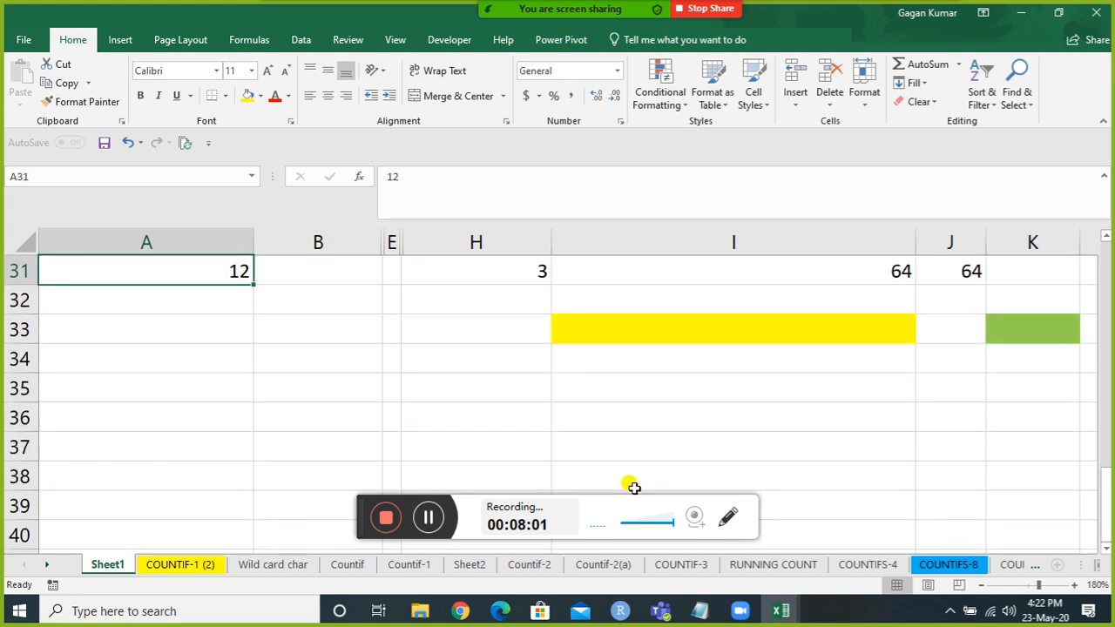
key(Right)
key(Right)
key(Right)
key(Right)
key(Right)
key(Right)
key(Right)
key(Right)
key(Up)
key(Up)
key(Up)
key(Up)
key(Up)
key(Up)
key(Up)
key(Up)
key(Up)
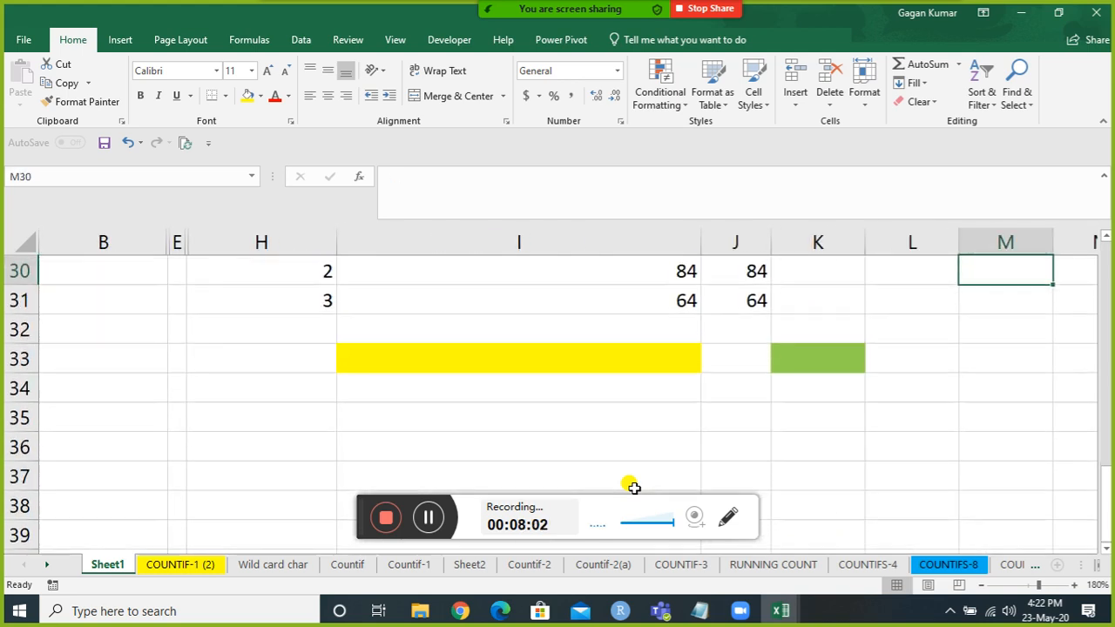
key(Down)
key(Left)
key(Down)
key(Down)
key(Down)
key(Down)
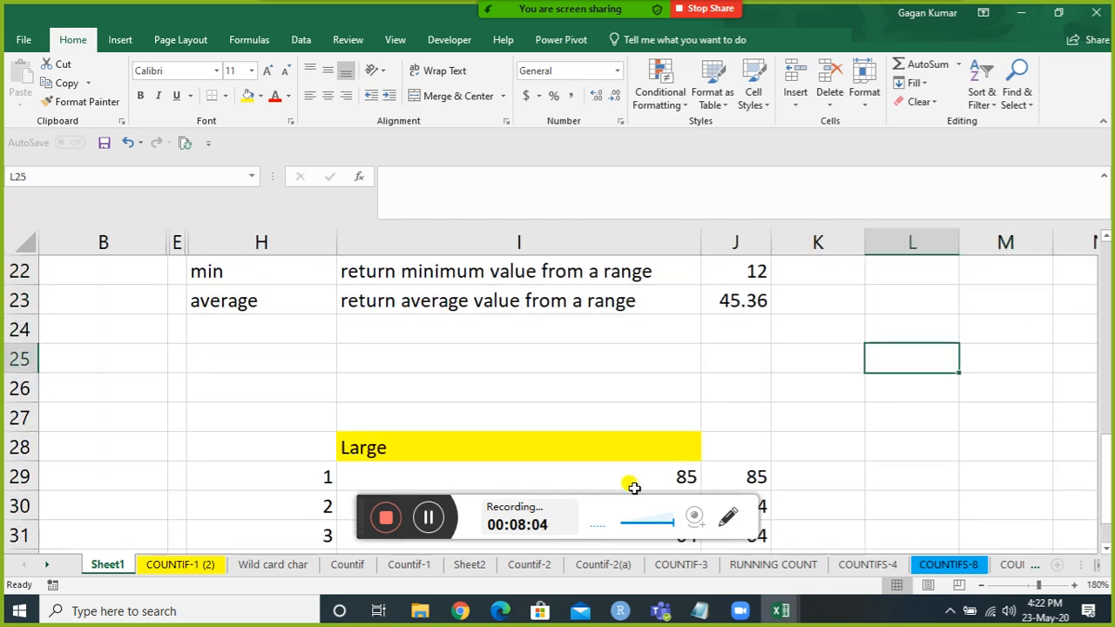
Step: Copy the yellow Large heading from I28 to I36 and change the copy's text to Small
key(Left)
key(Left)
key(Down)
key(Left)
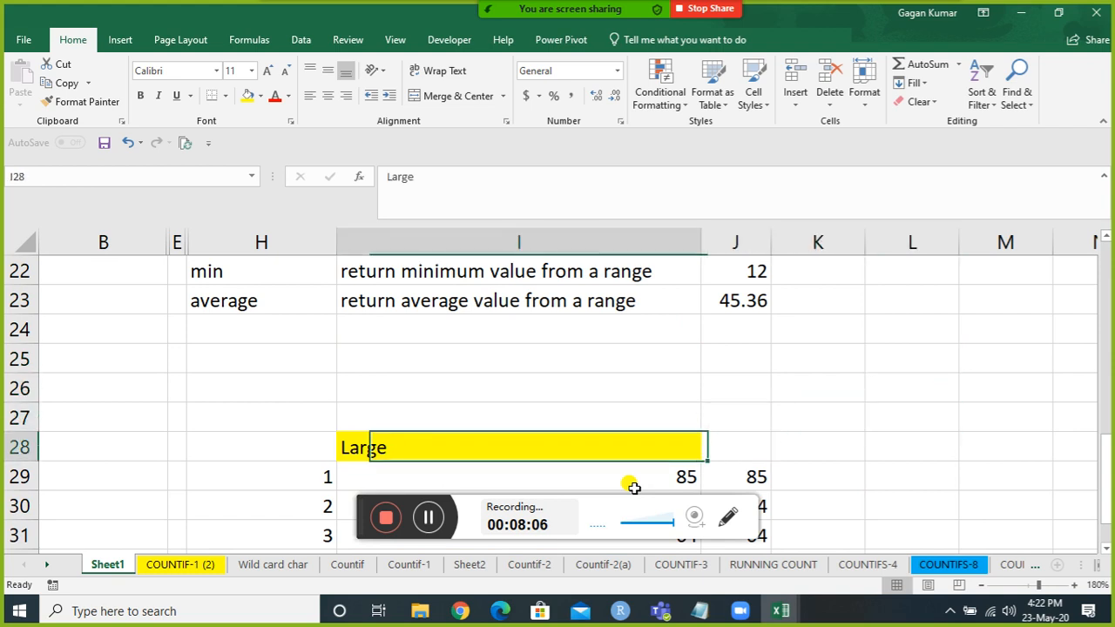
key(ctrl+c)
key(Down)
key(Down)
key(Down)
key(Down)
key(Down)
key(Down)
key(Down)
key(Down)
key(Down)
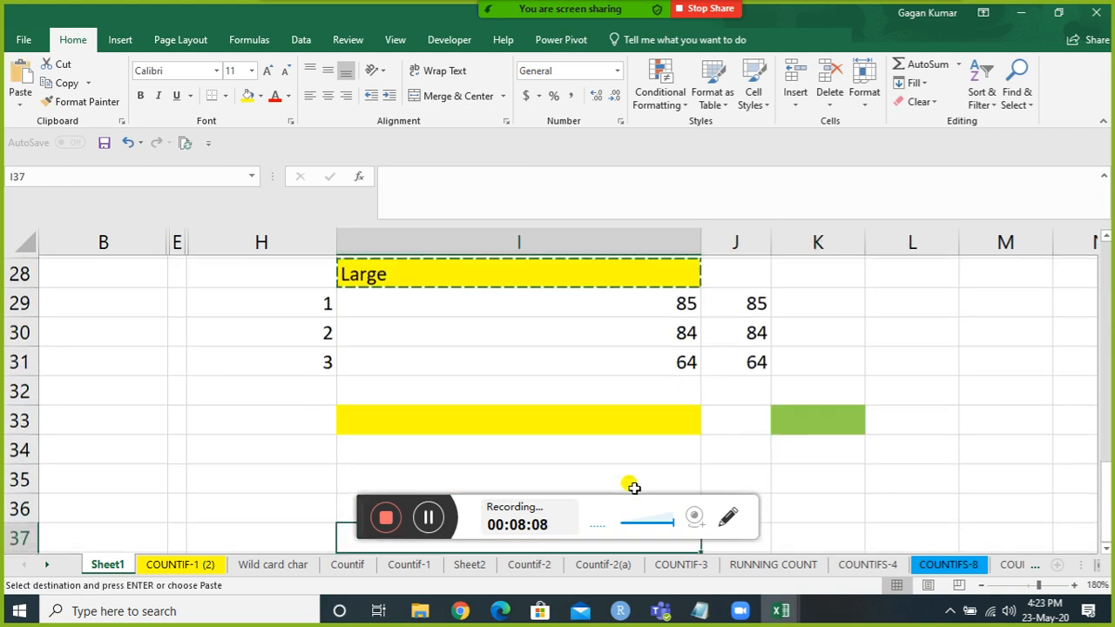
click(634, 488)
key(Return)
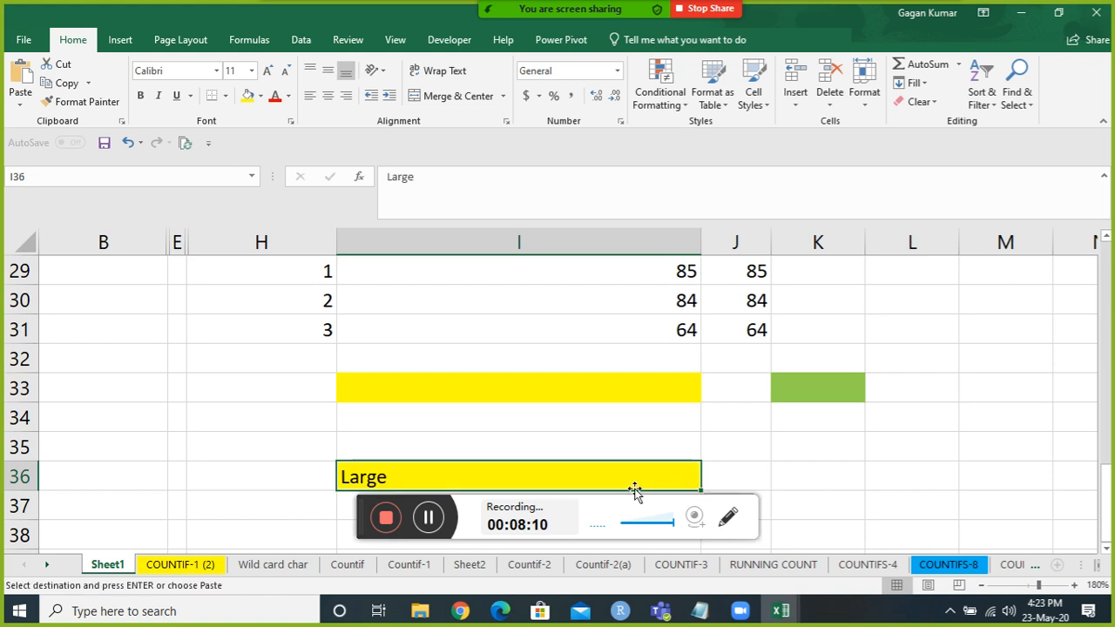
text(Small)
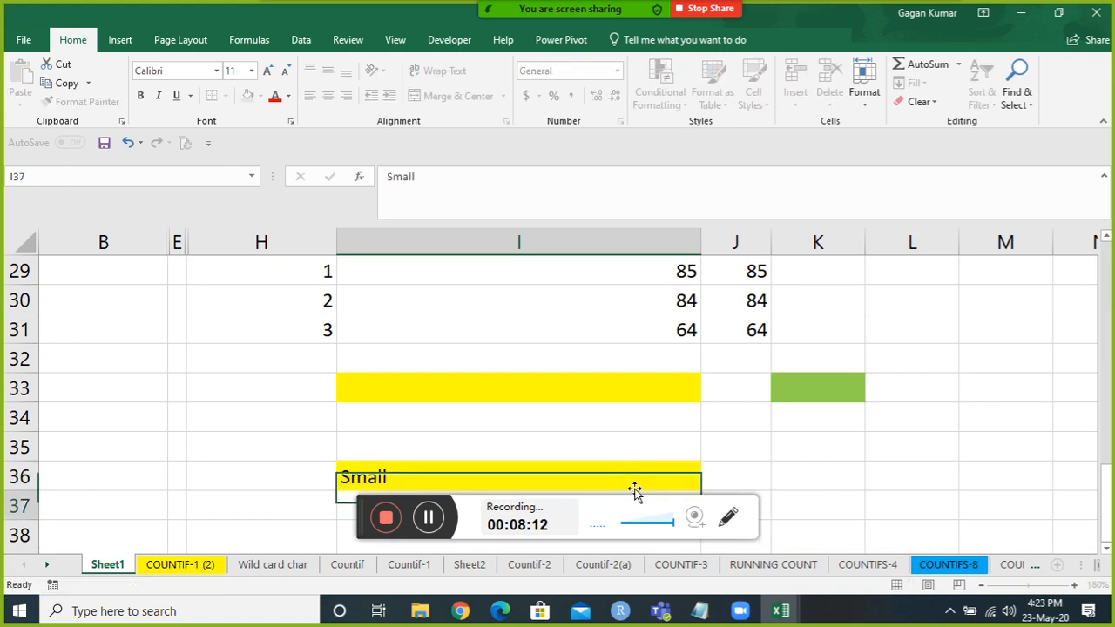
key(Return)
Step: Enter the ranks 1, 2 and 3 in H38:H40 beneath the Small heading's row
key(Down)
key(Down)
key(Down)
key(Down)
key(ctrl+Up)
key(Down)
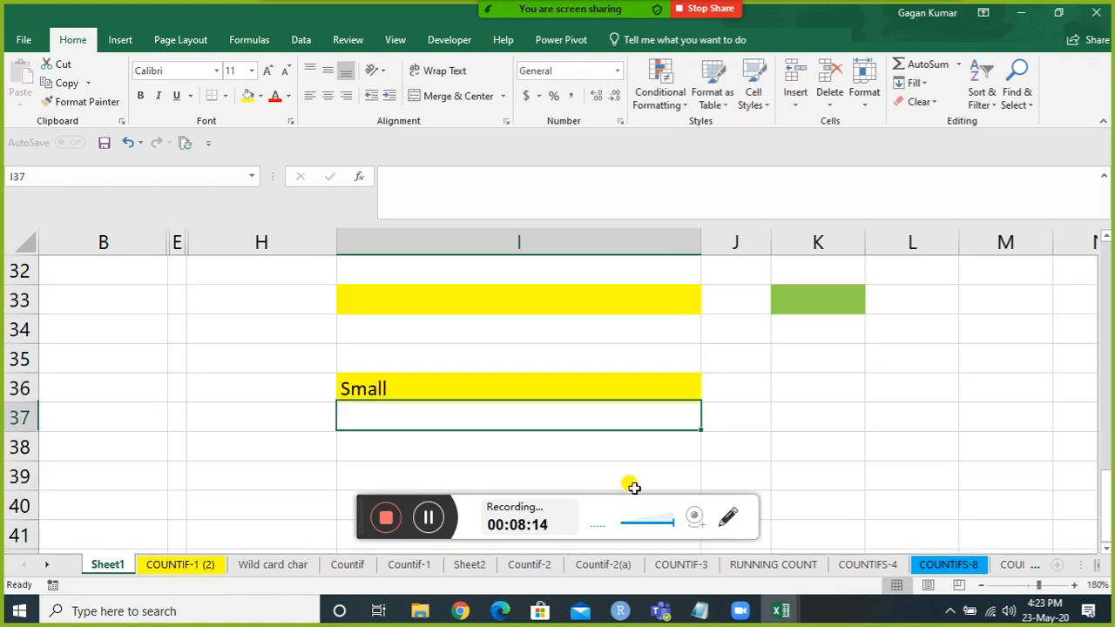
key(Down)
key(Down)
key(Left)
key(Up)
text(1)
key(Return)
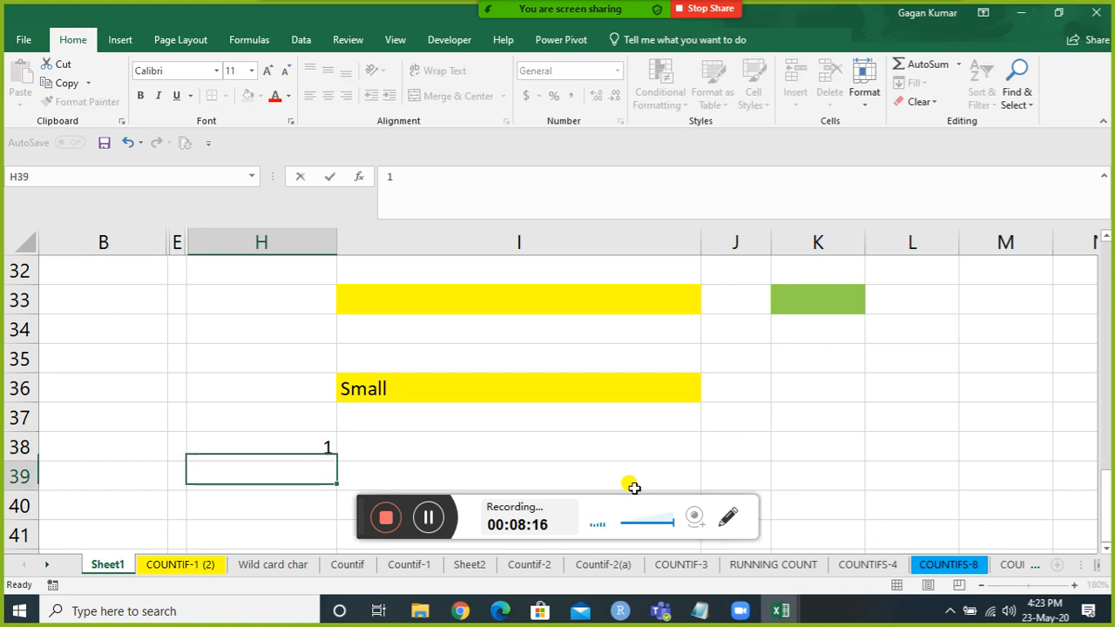
text(2)
key(Return)
text(3)
key(Return)
Step: Enter =SMALL($A$21:$A$31,H38) in I38 to return the smallest Data value from the rank beside it
key(Up)
key(Up)
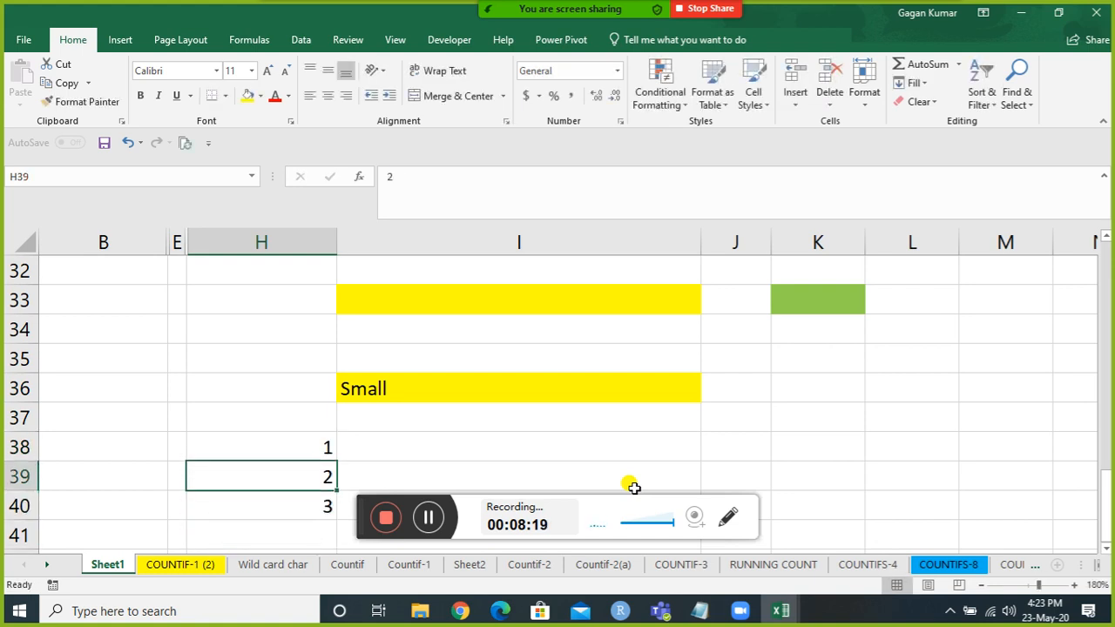
key(Up)
key(Right)
text(=s)
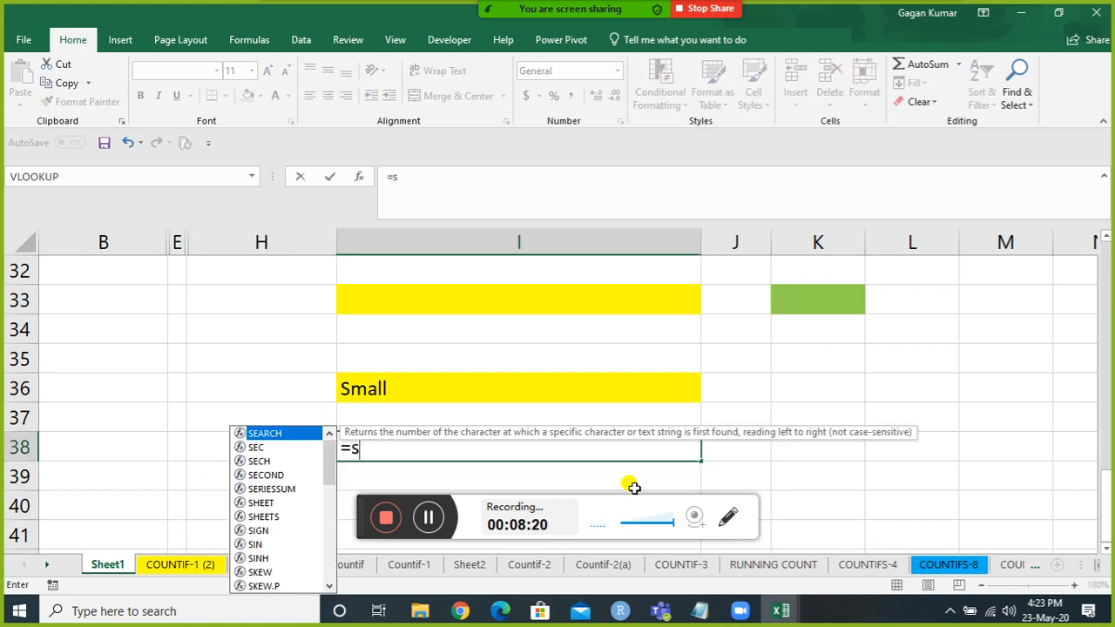
text(mall)
key(Tab)
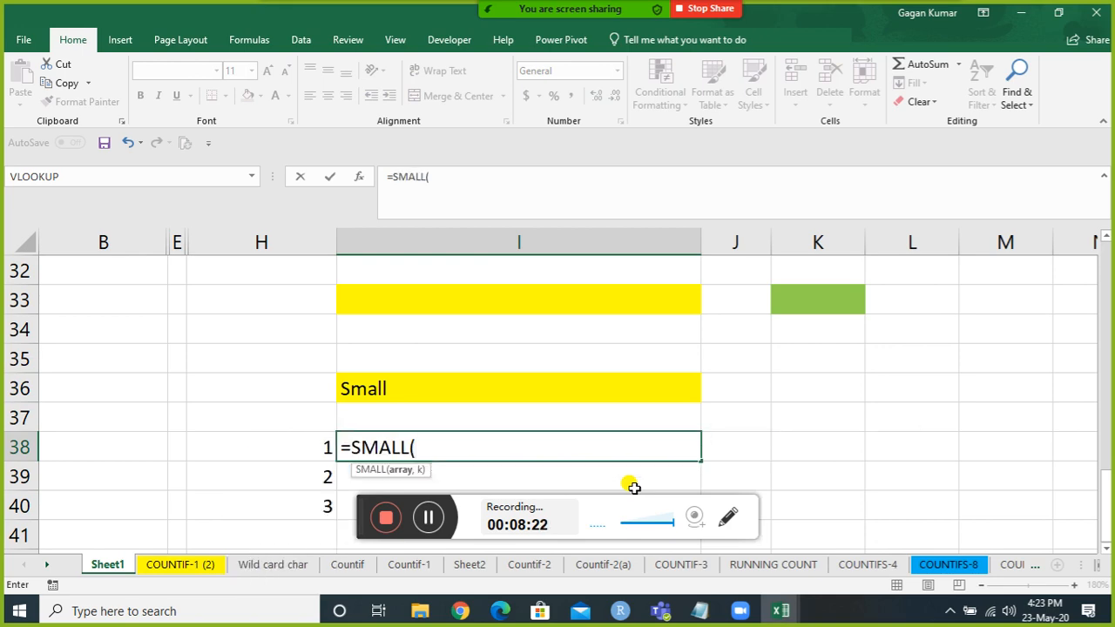
key(Left)
key(Left)
key(Left)
key(Left)
key(Up)
key(Up)
key(Up)
key(Up)
key(Up)
key(Up)
key(Up)
key(shift+Up)
key(shift+Up)
key(shift+Up)
key(shift+Up)
key(shift+Up)
key(shift+Up)
key(shift+Up)
key(shift+Up)
key(shift+Up)
key(shift+Up)
key(shift+Up)
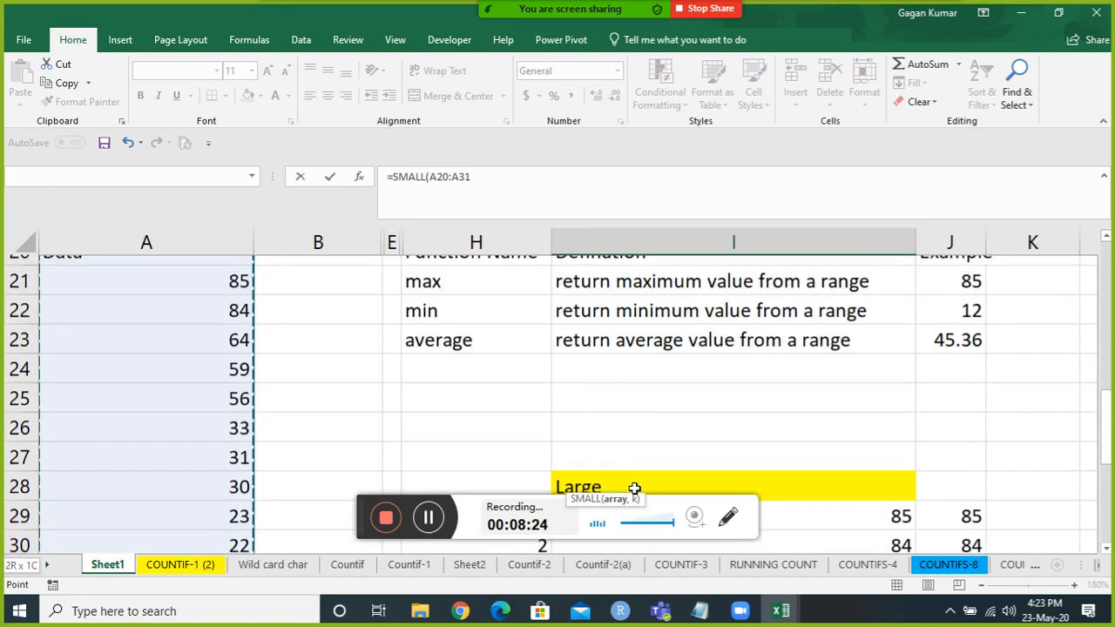
key(shift+Down)
key(F4)
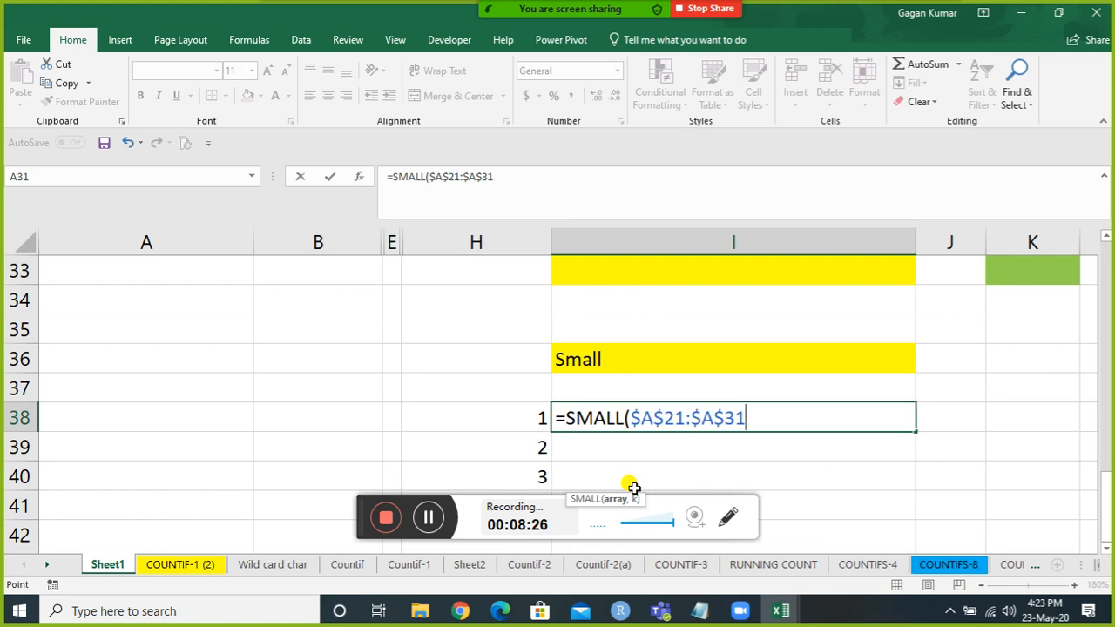
text(,)
key(Left)
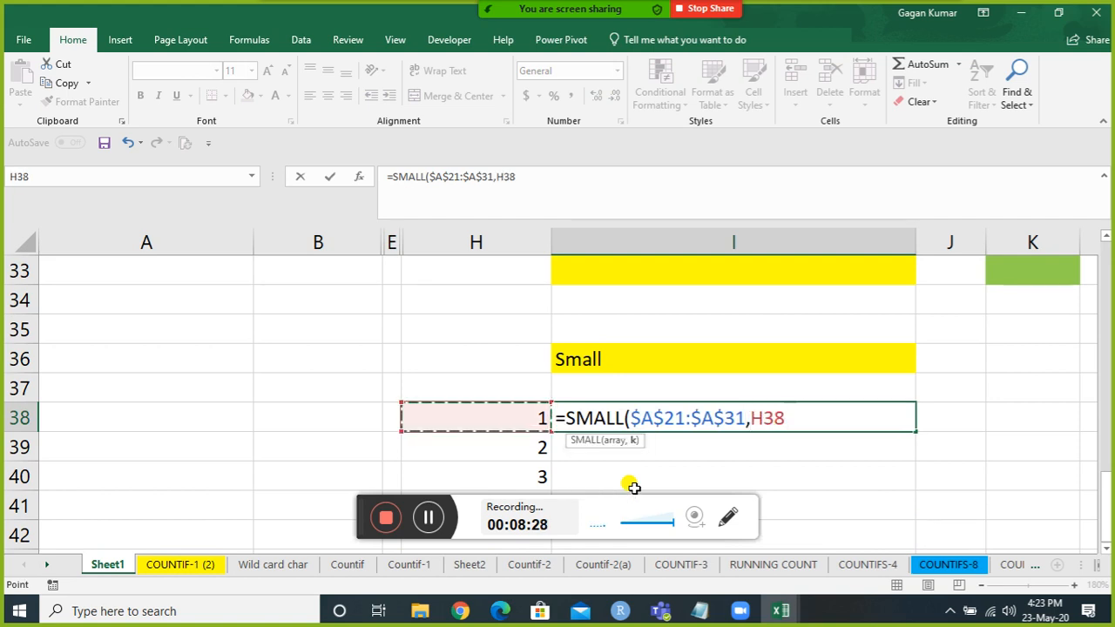
key(ctrl+Return)
Step: Fill the SMALL formula from I38 down to I40
key(shift+Down)
key(shift+Down)
key(ctrl+d)
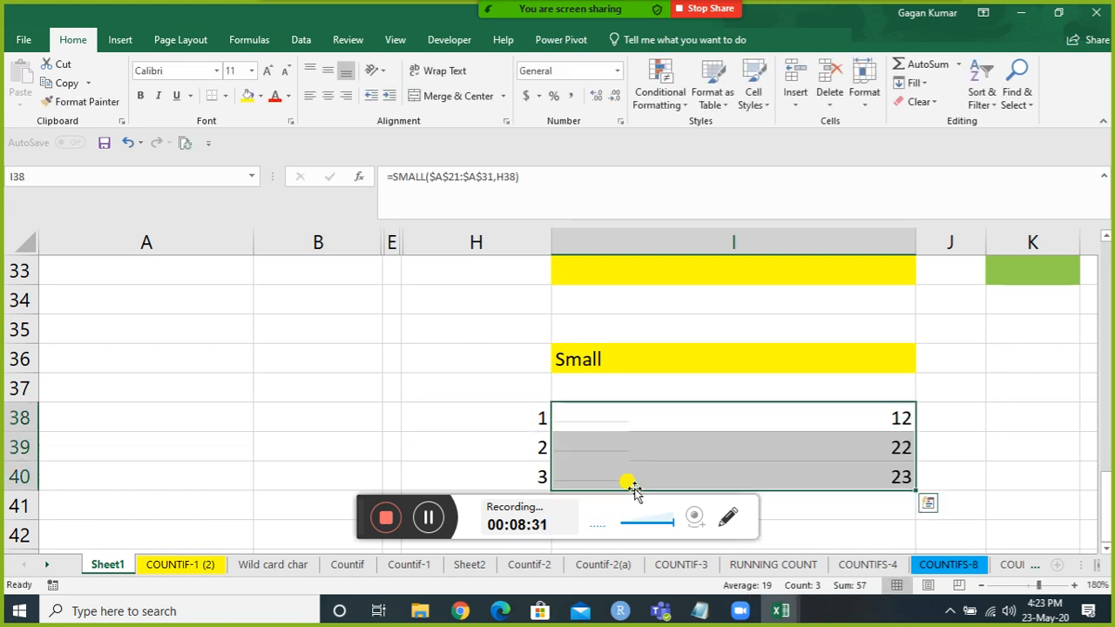
Step: Review the SMALL formulas and their results in I38:I40
key(shift+Up)
key(shift+Up)
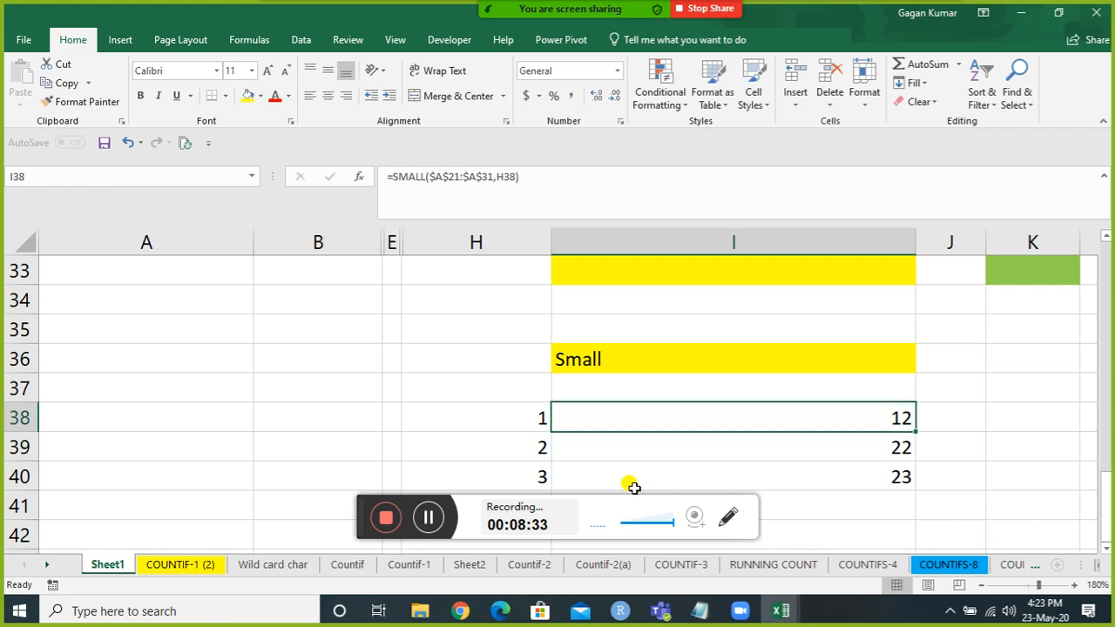
key(Down)
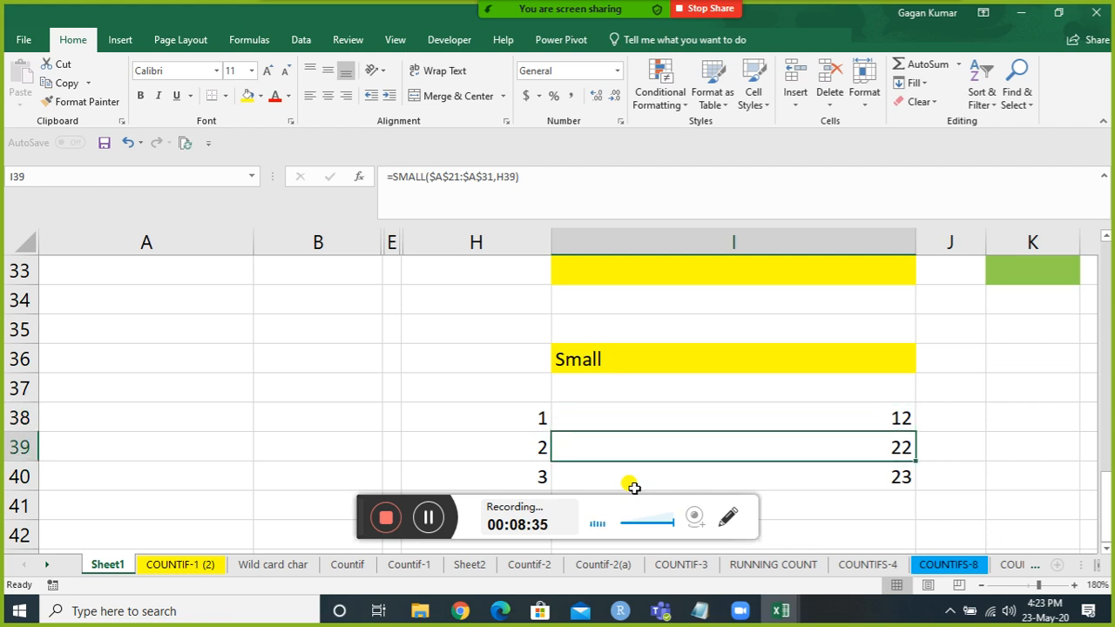
key(Down)
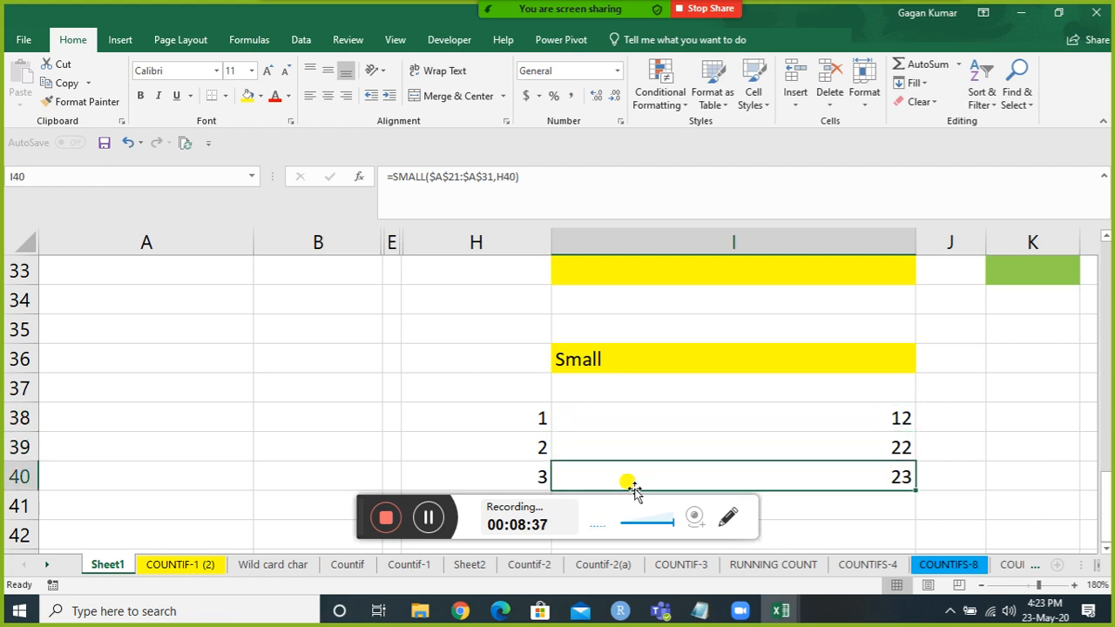
key(Up)
key(Up)
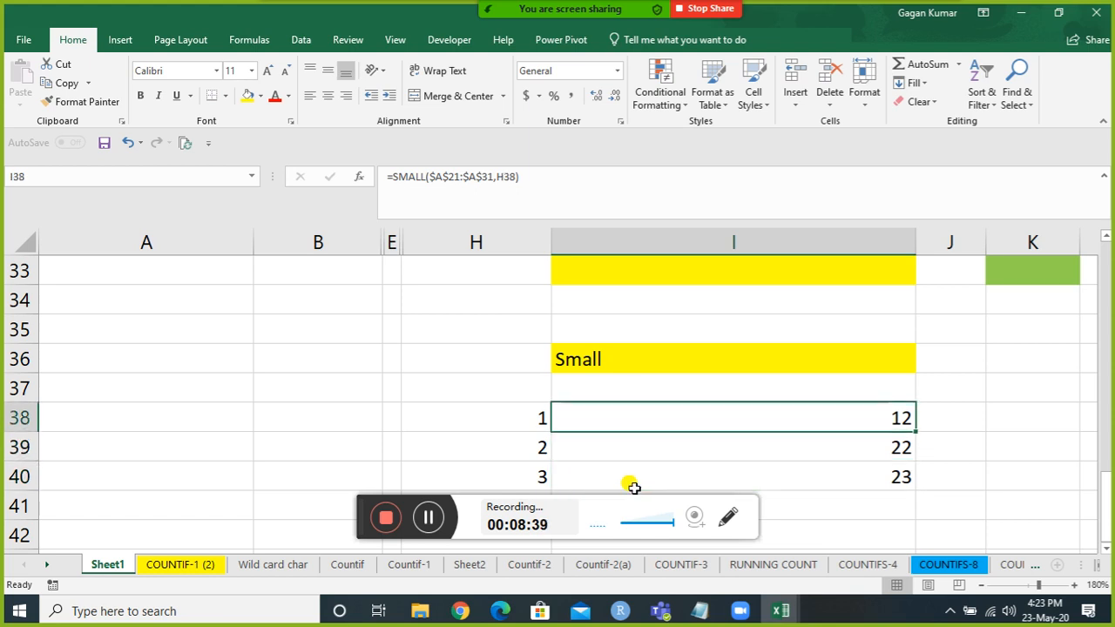
key(Down)
key(Down)
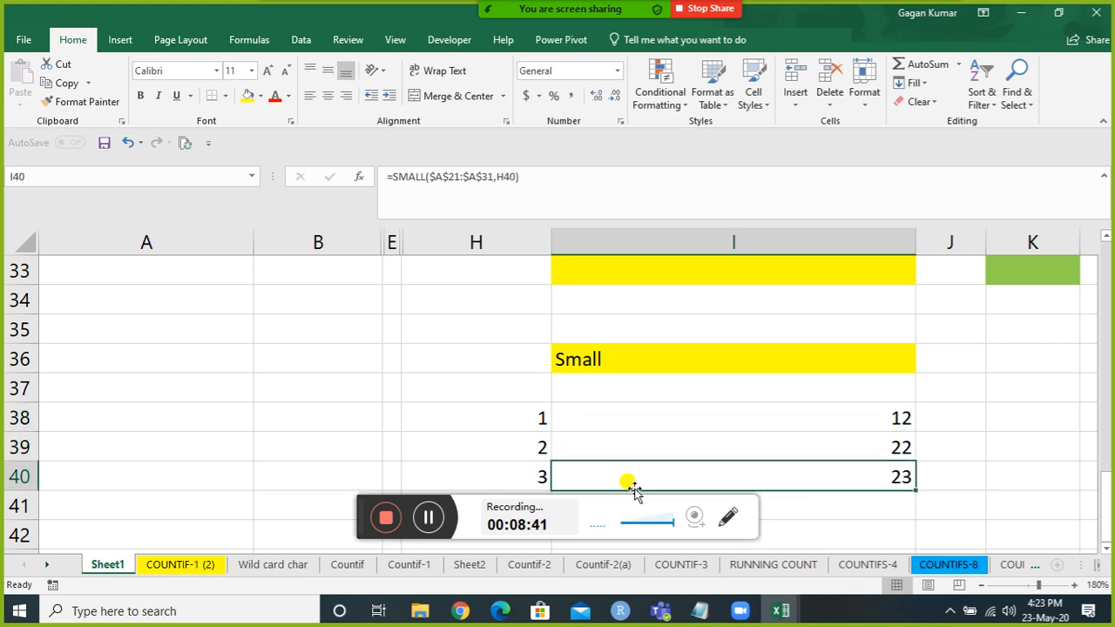
Step: Enter =SMALL($A$21:$A$31,ROW(A1)) in J38, using ROW in place of the rank cell
key(Up)
key(Up)
key(Right)
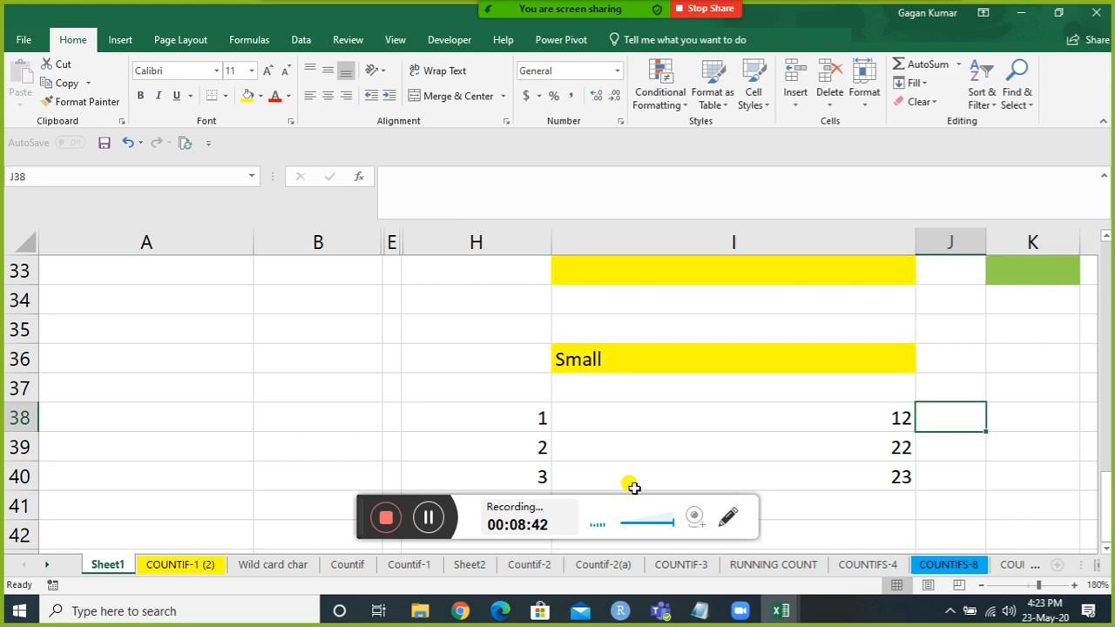
key(ctrl+r)
key(F2)
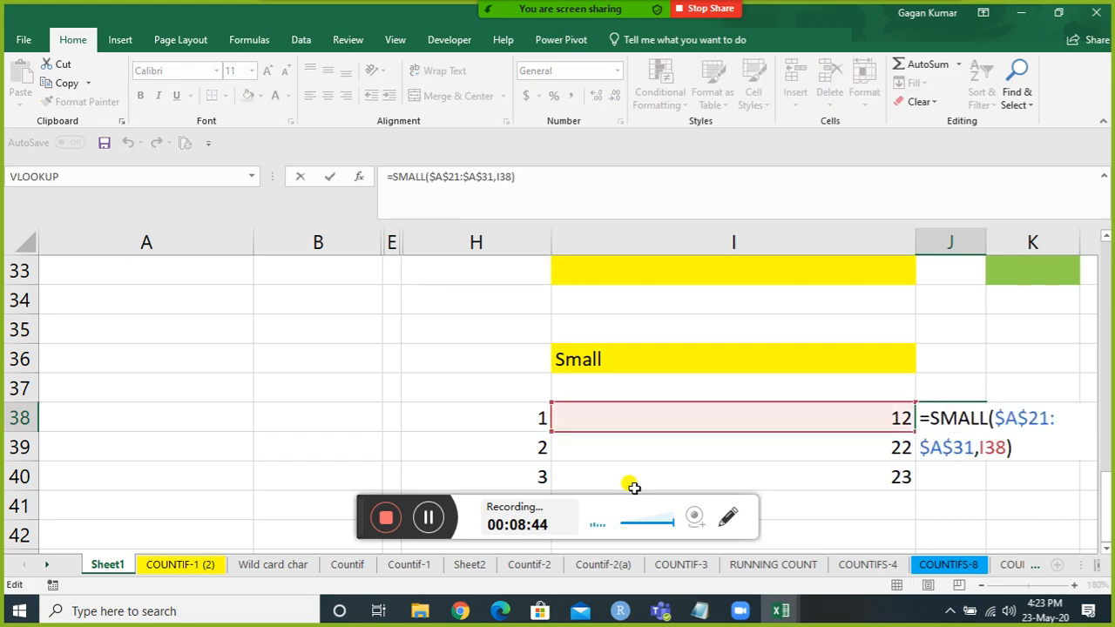
key(BackSpace)
key(BackSpace)
key(BackSpace)
key(BackSpace)
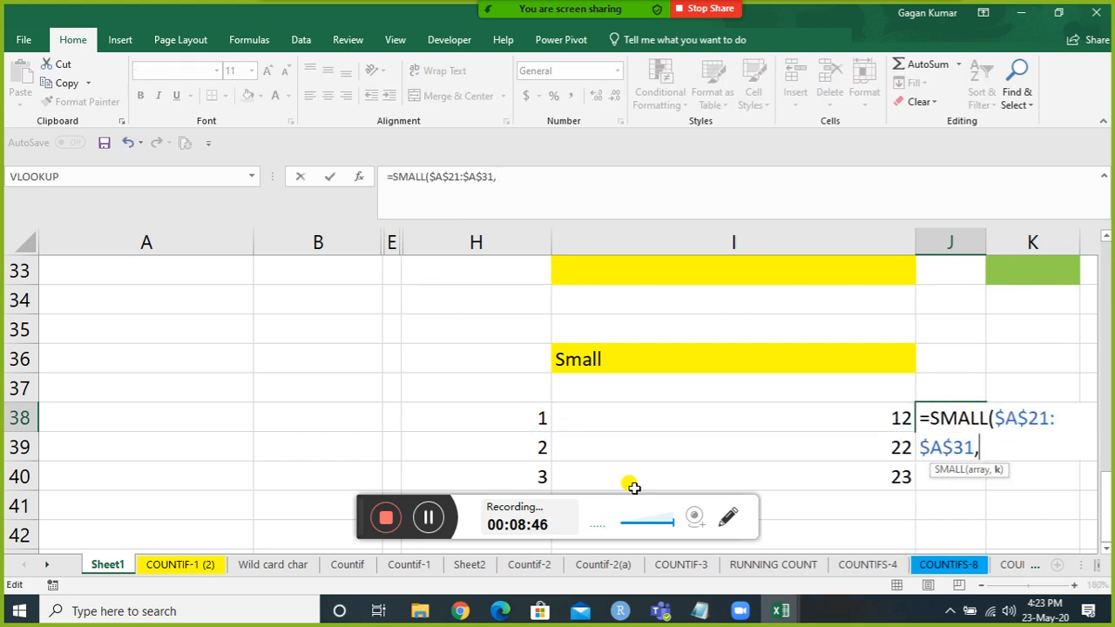
text(row)
key(Tab)
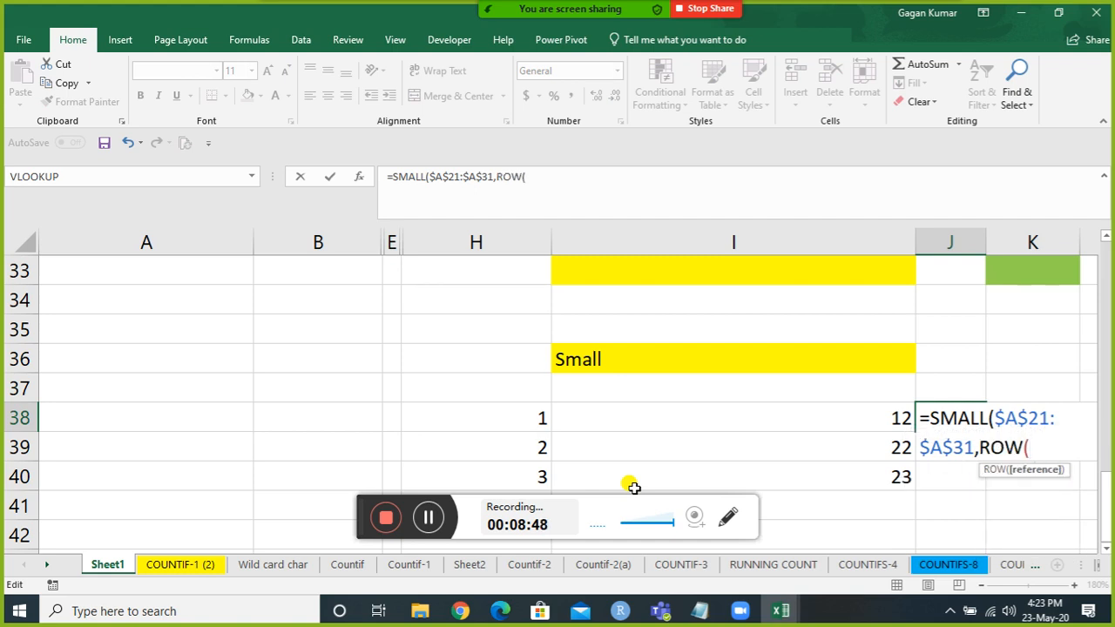
text(a1)))
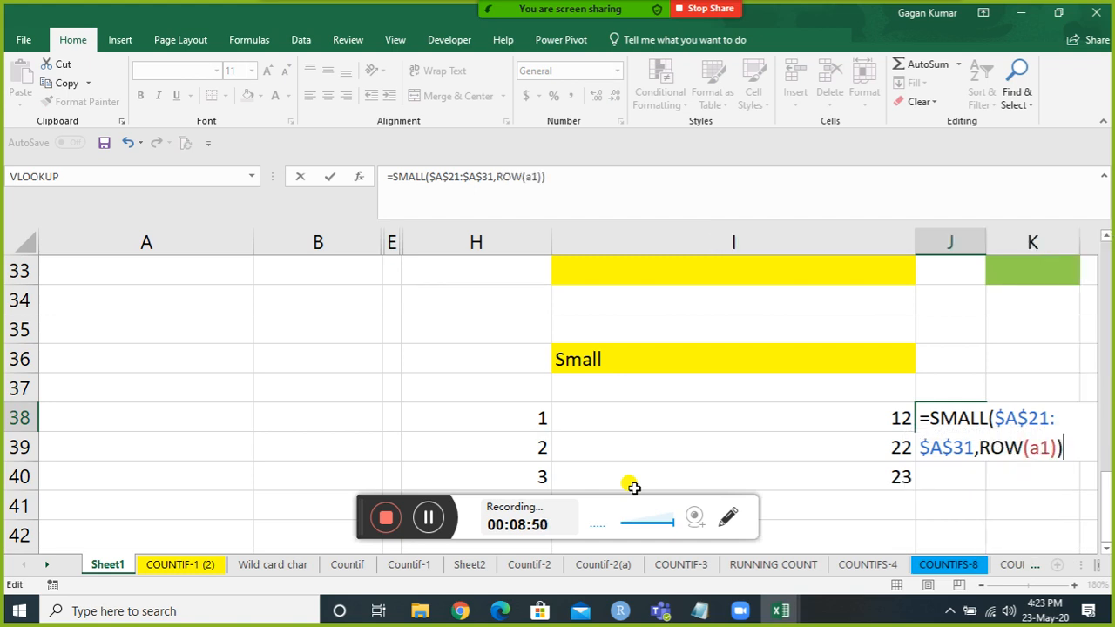
key(Return)
Step: Fill the ROW-based SMALL formula from J38 down to J40
key(Up)
key(shift+Down)
key(shift+Down)
key(ctrl+d)
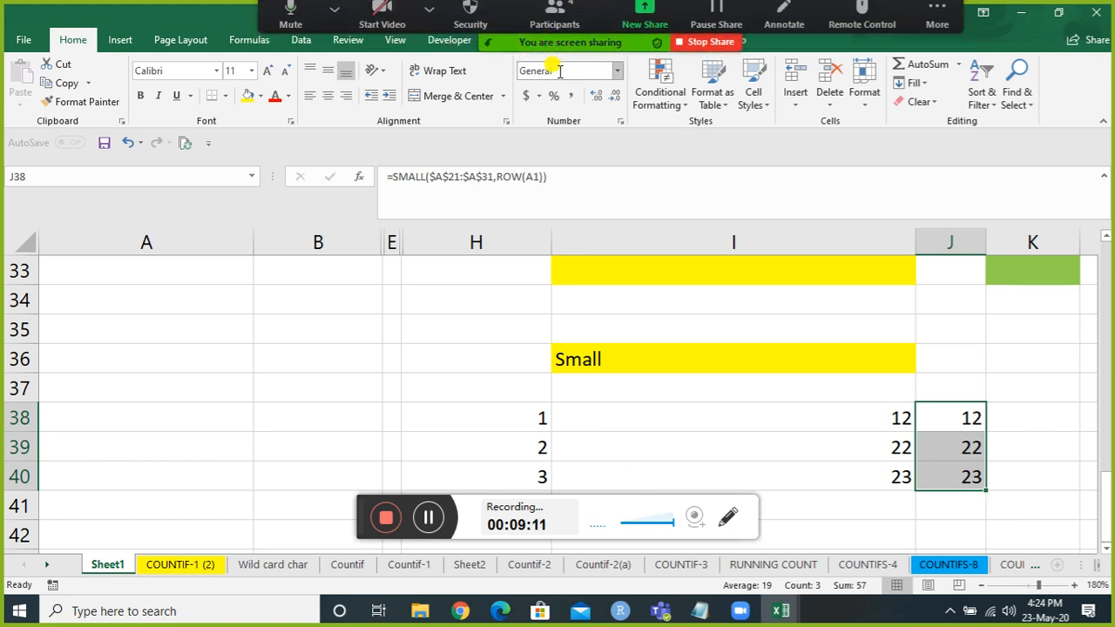
Step: Switch to the COUNTIF-1 (2) sheet
click(430, 420)
click(181, 564)
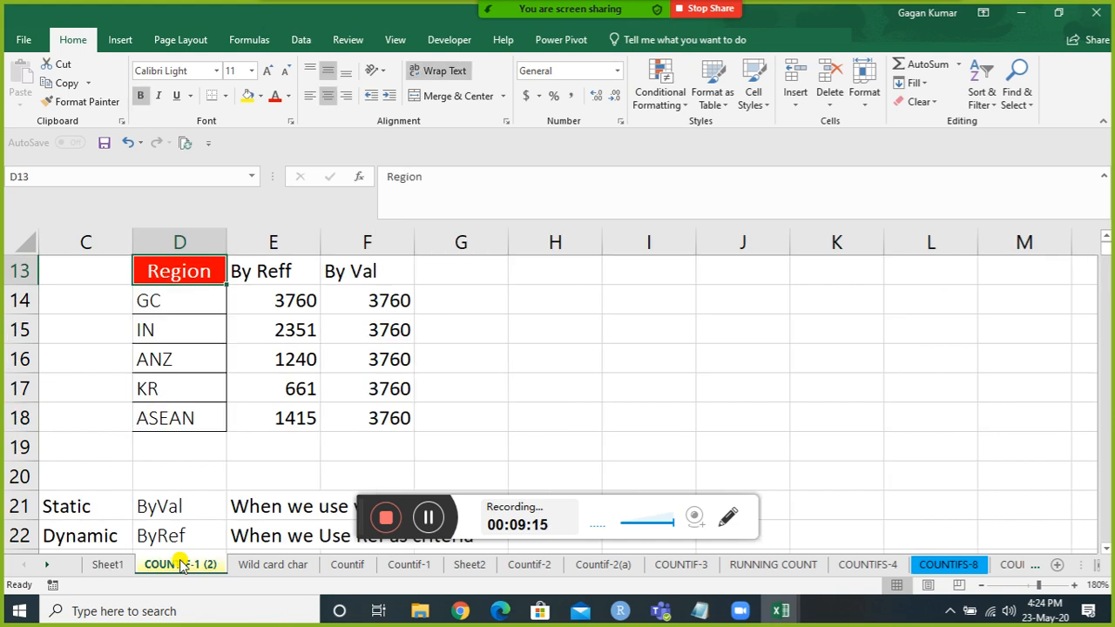
click(243, 465)
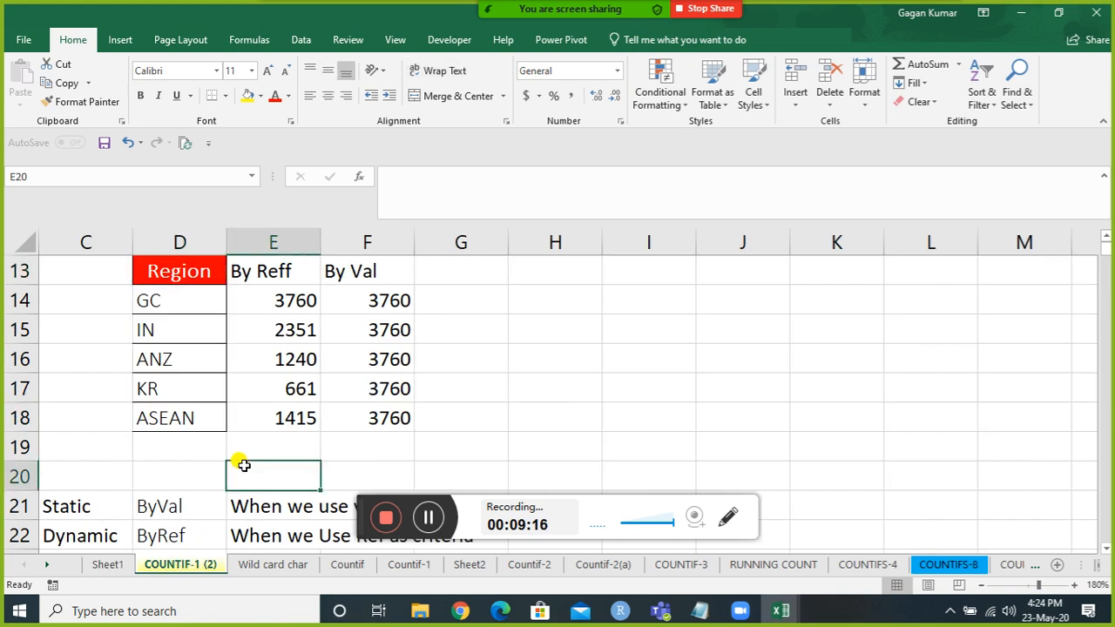
Step: Unmute the microphone in the Zoom meeting
mouse_move(557, 22)
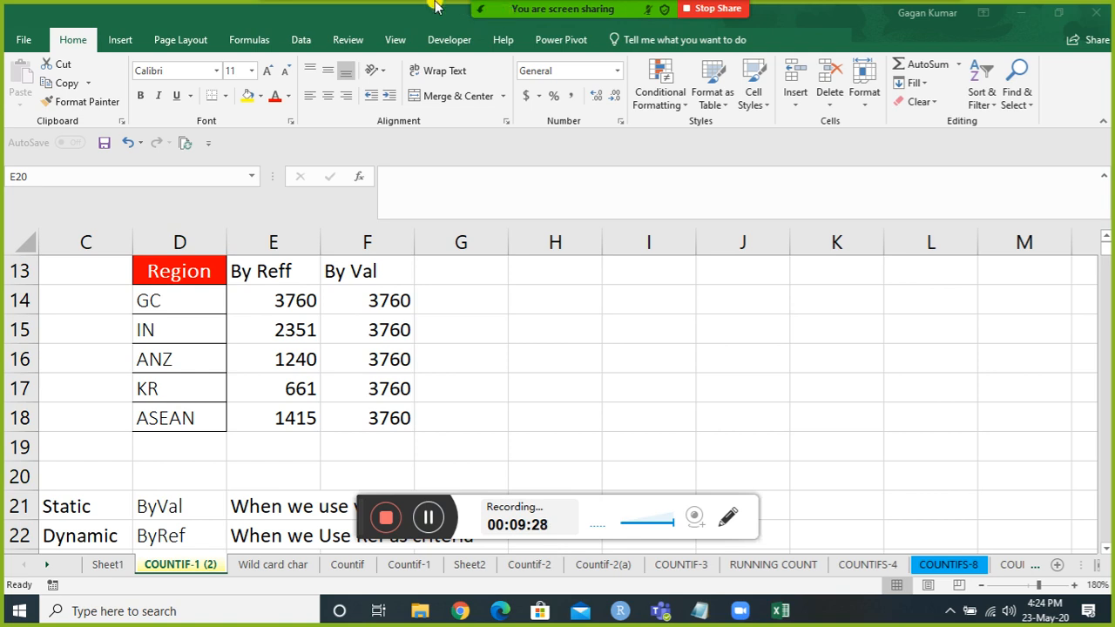
mouse_move(512, 16)
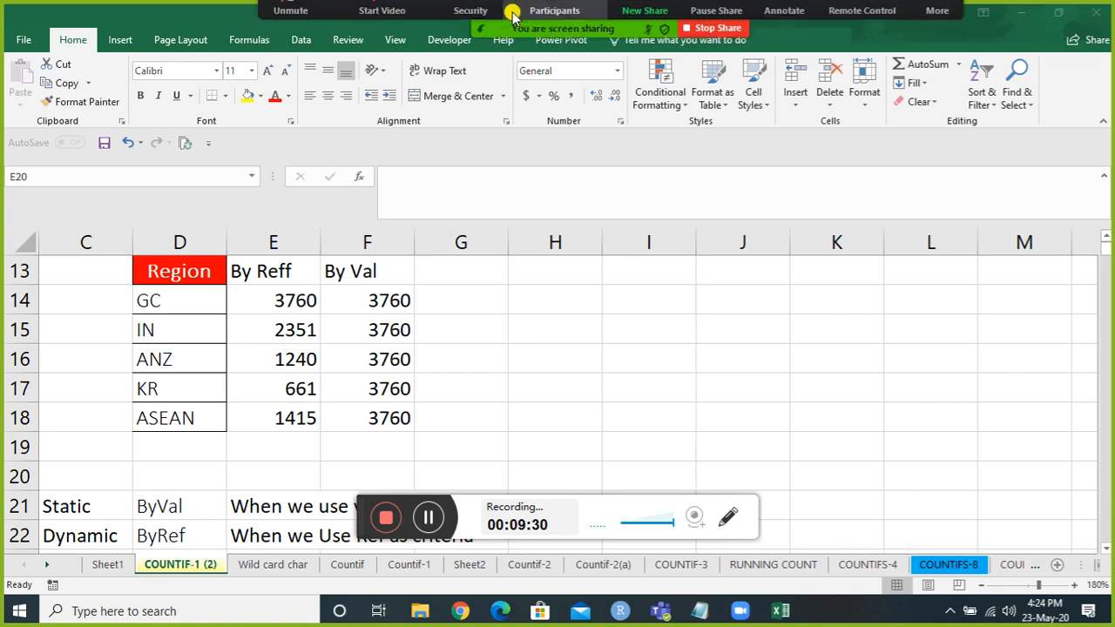
click(334, 18)
click(290, 17)
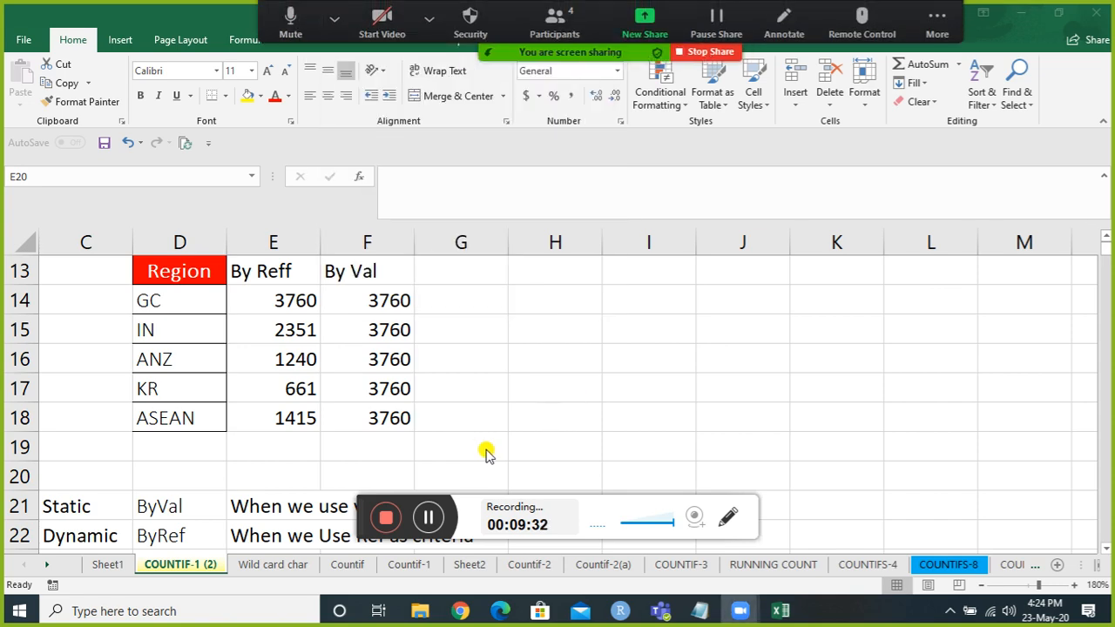
Step: Look over the COUNTIF example sheet from its title through the Region table to the Static and Dynamic notes
key(Home)
key(ctrl+Home)
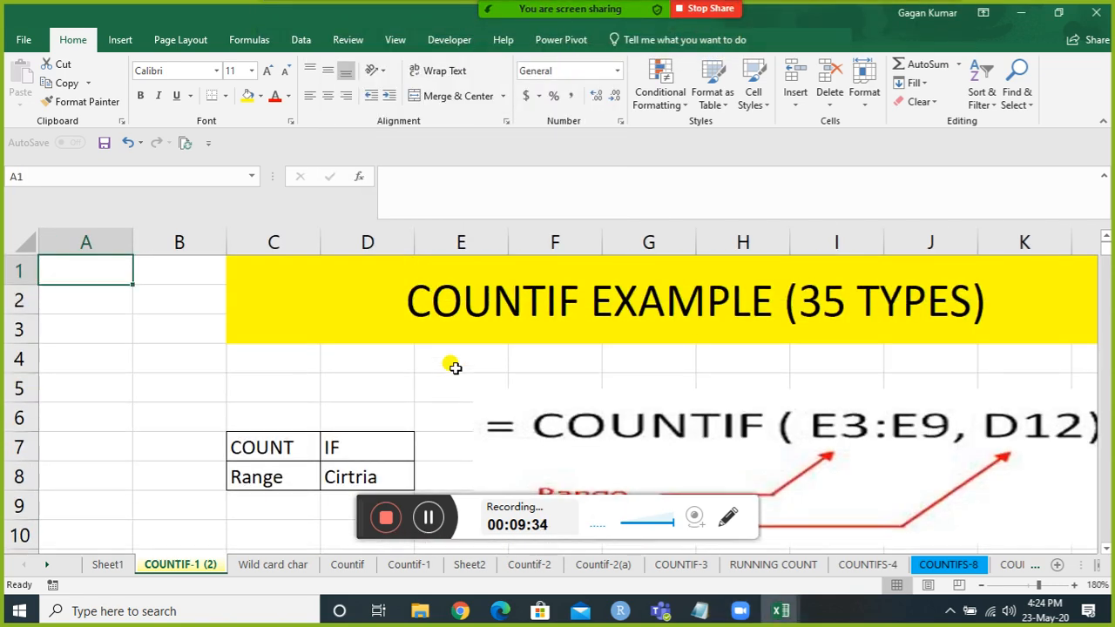
key(Down)
key(Down)
key(Down)
key(Down)
key(Down)
key(Down)
key(Down)
key(Down)
key(Down)
key(Down)
key(Down)
key(Down)
key(Down)
key(Down)
key(Down)
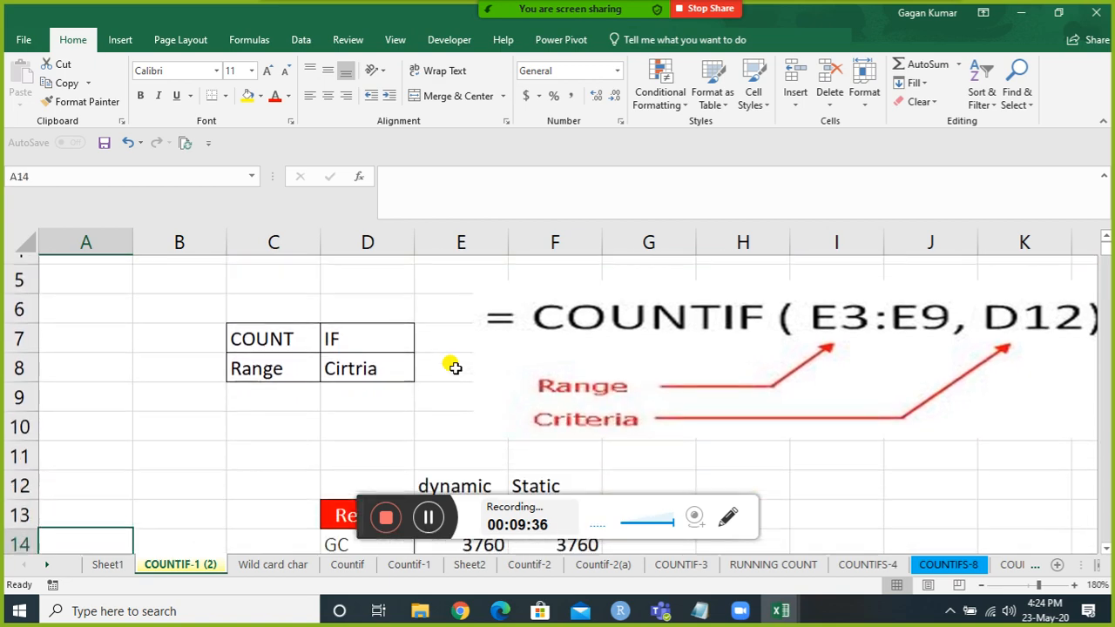
key(Down)
key(Down)
key(Down)
key(Down)
key(Down)
key(Down)
key(Down)
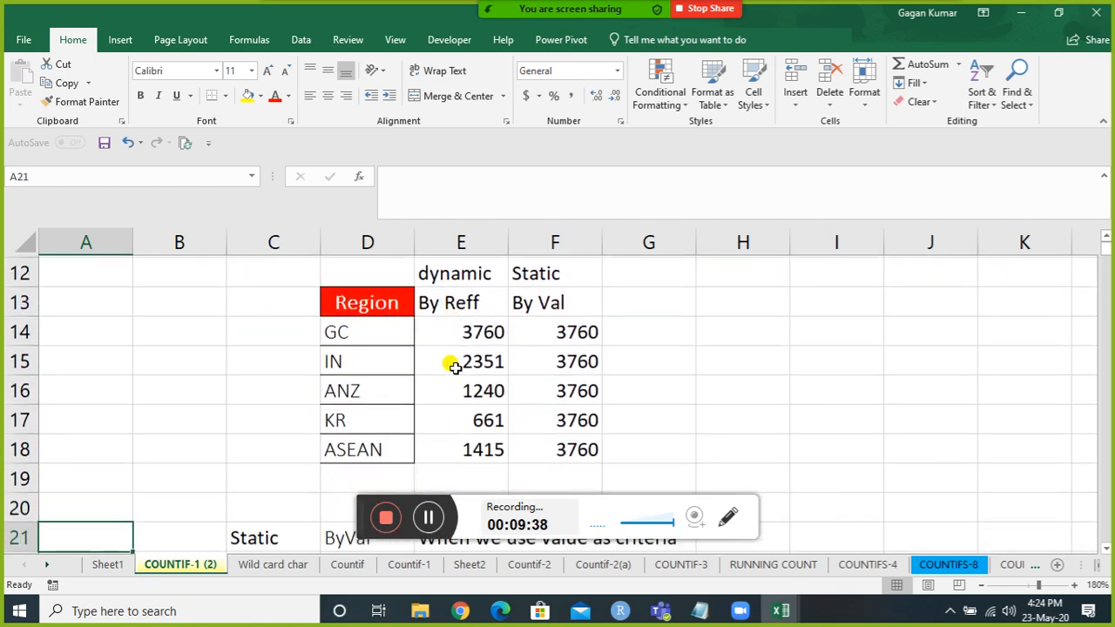
key(Down)
key(Down)
key(Down)
key(Up)
key(Up)
key(Up)
key(Up)
key(Up)
key(Up)
key(Up)
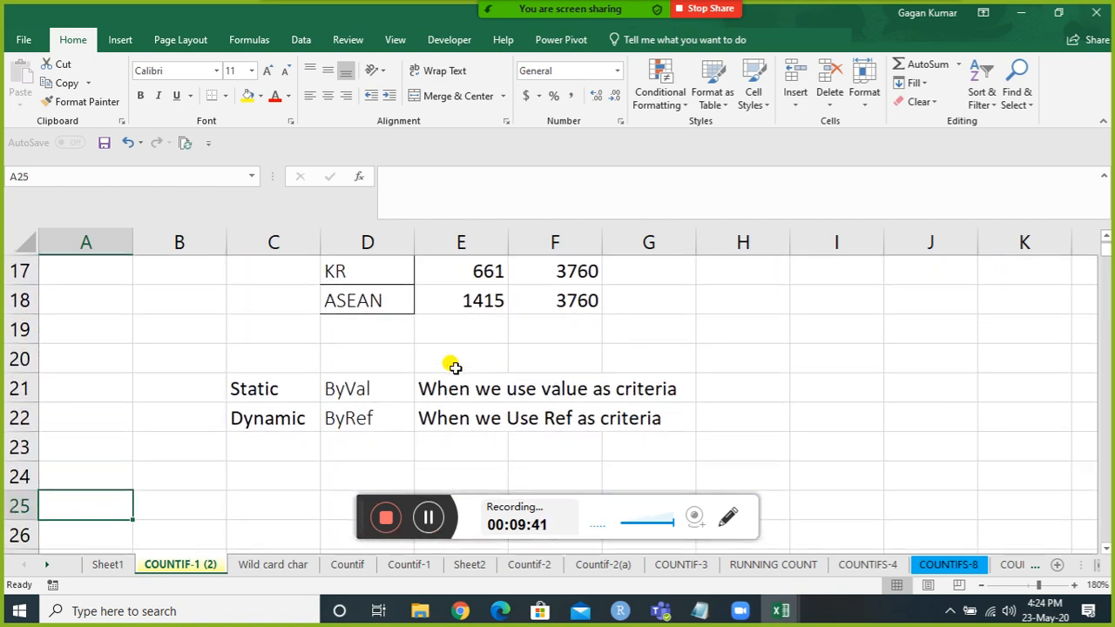
Step: Examine the Region table with its dynamic By Reff and static By Val columns
key(Right)
key(Right)
key(Right)
key(Up)
key(Up)
key(Up)
key(Up)
key(Up)
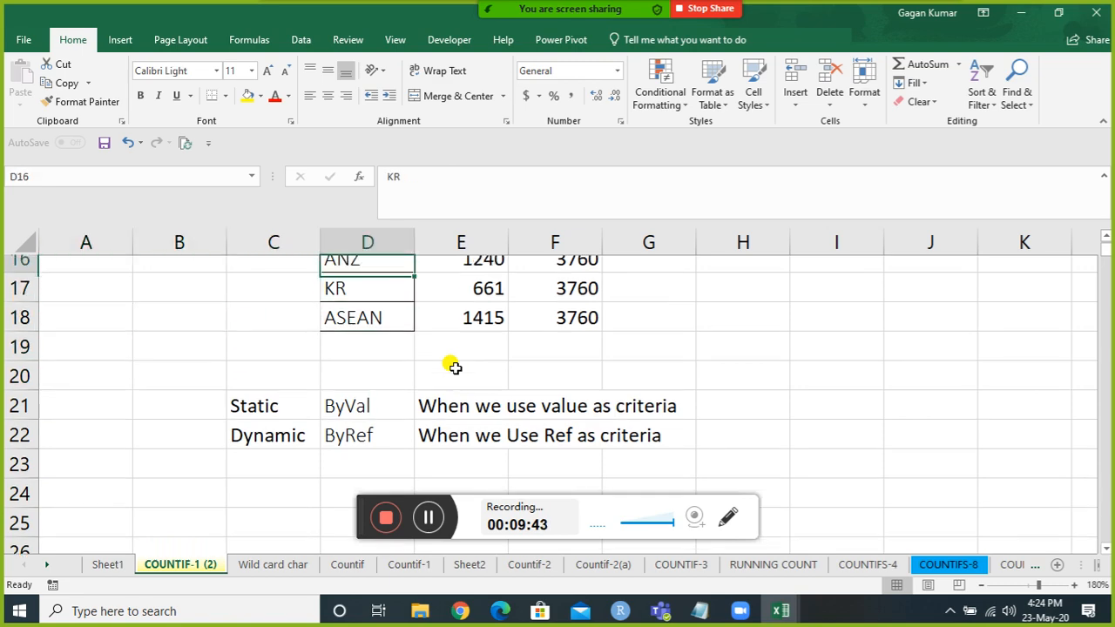
key(Up)
key(Up)
key(Up)
key(Down)
key(Down)
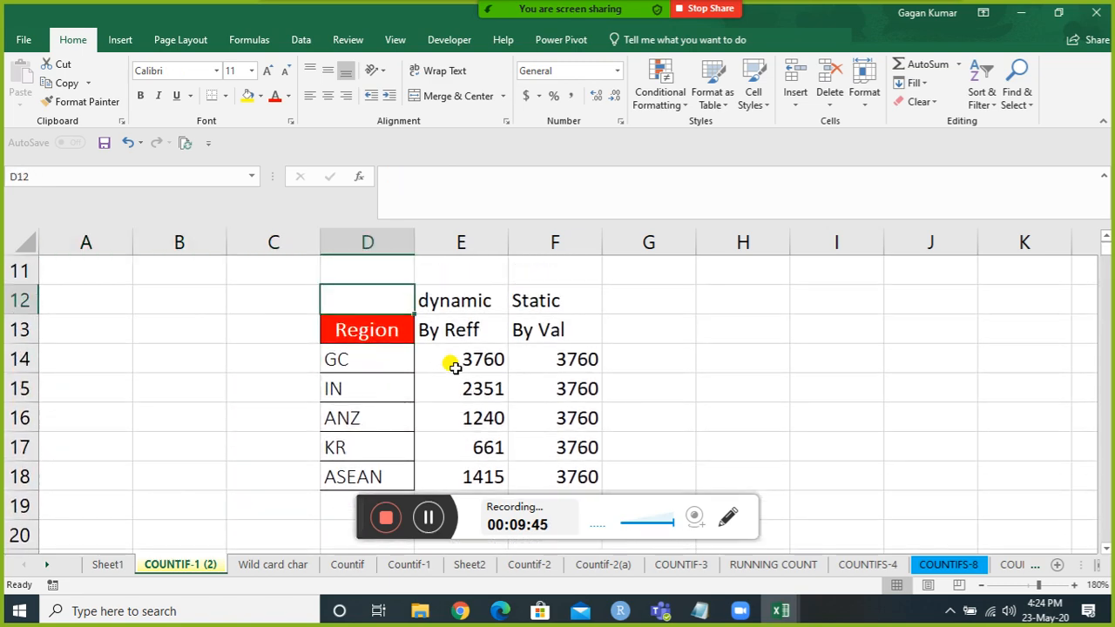
key(Right)
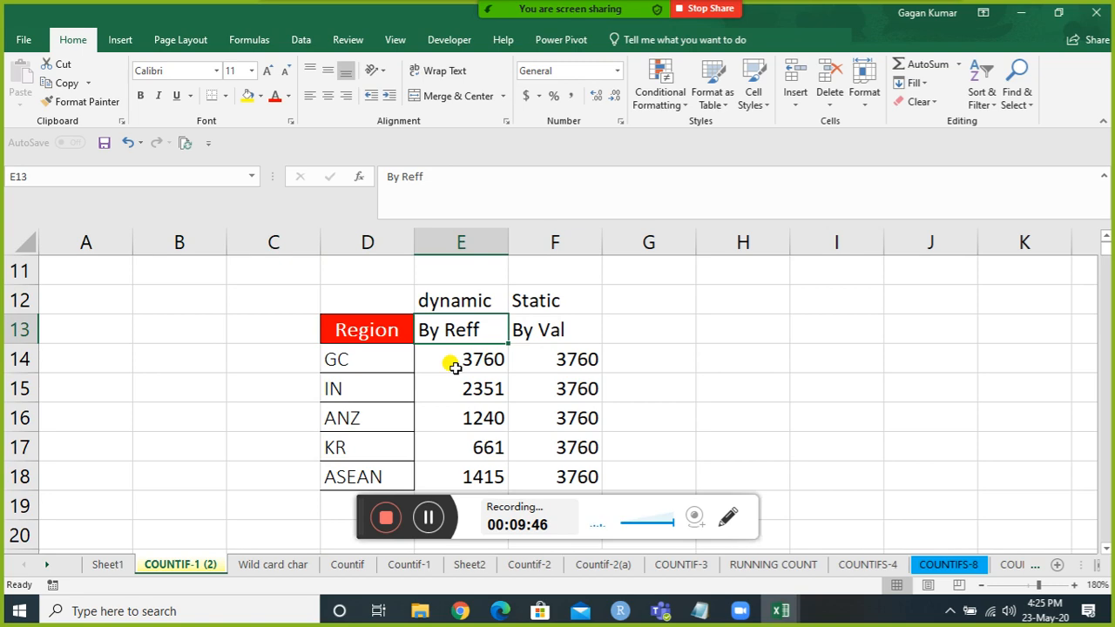
Step: Examine the COUNT/IF and Range/Cirtria box above the Region table
key(Up)
key(Up)
key(Up)
key(Up)
key(Up)
key(Up)
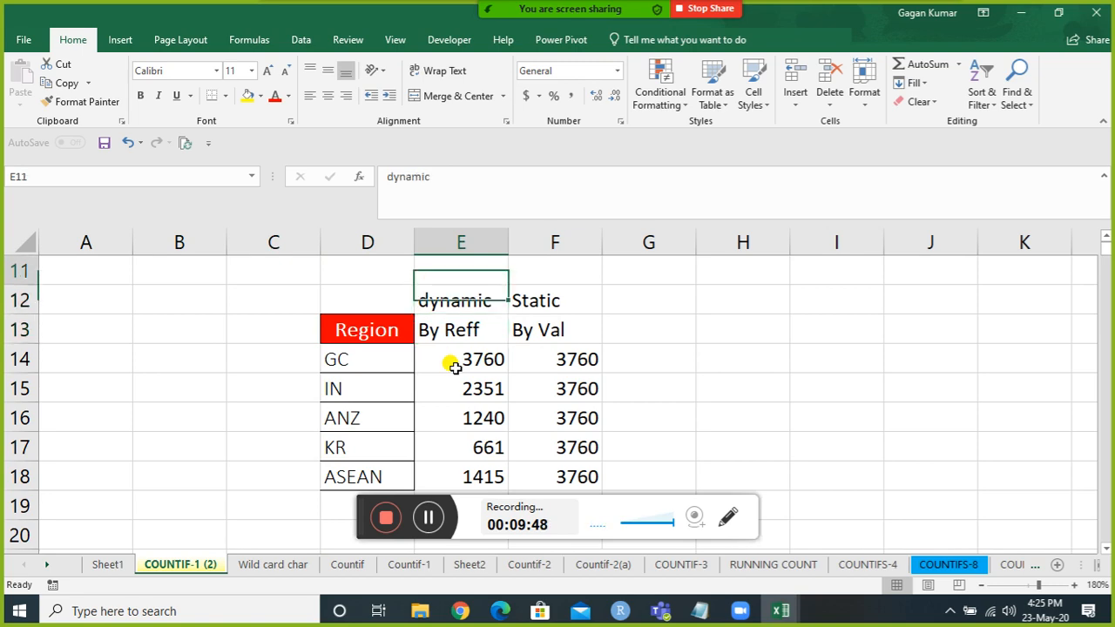
key(Down)
key(Left)
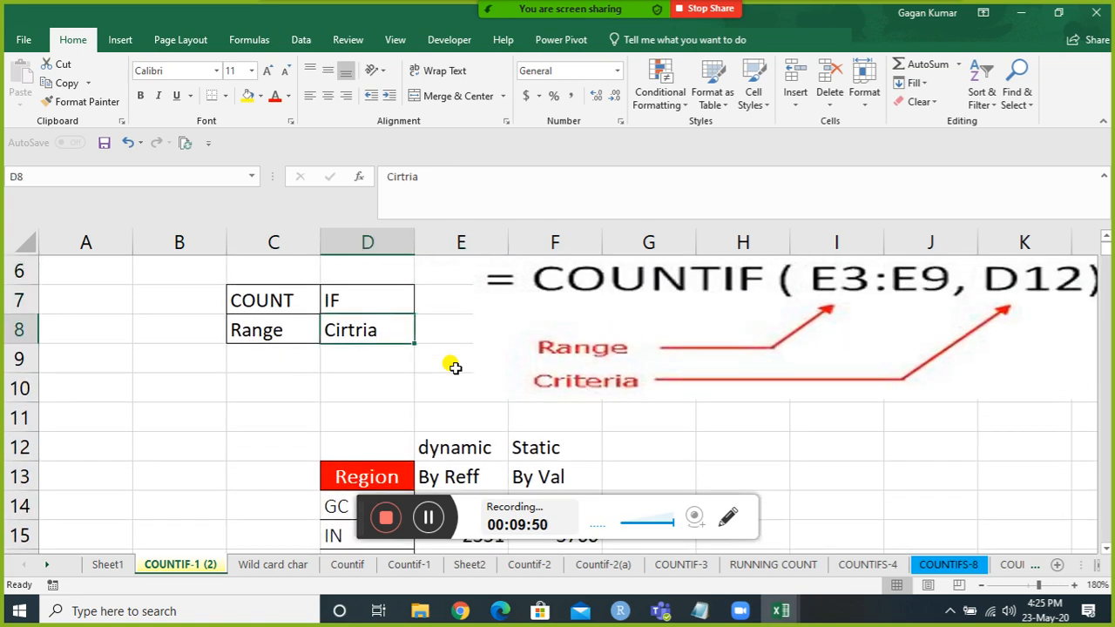
key(Left)
key(Left)
Step: Try a COUNTIF formula in A11 to show its range and criteria arguments, and discard it
key(Down)
key(Down)
key(Down)
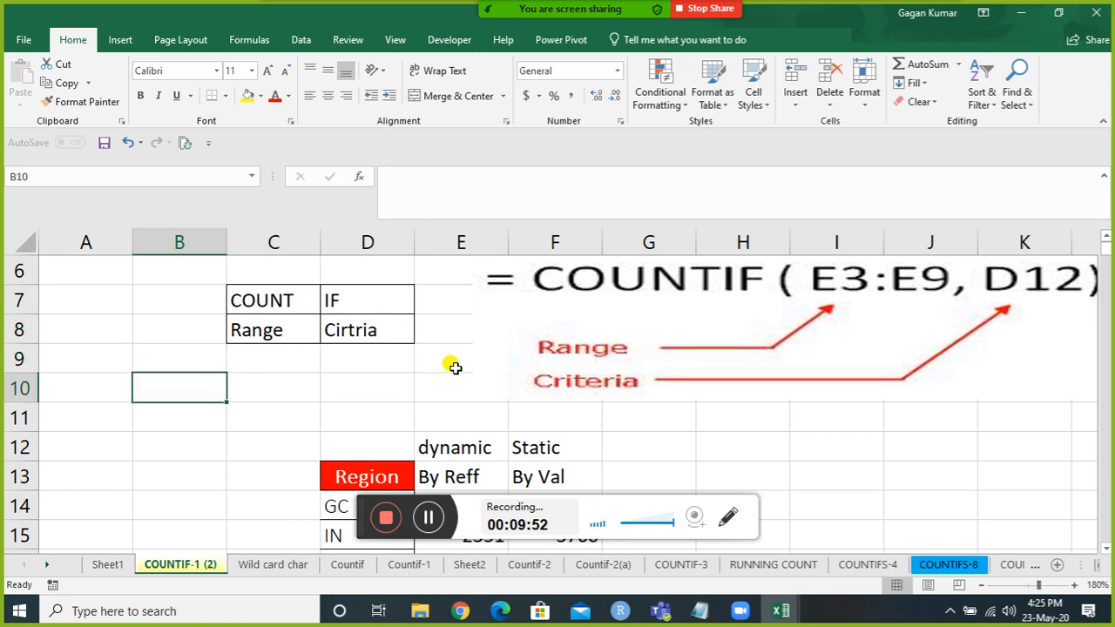
key(Left)
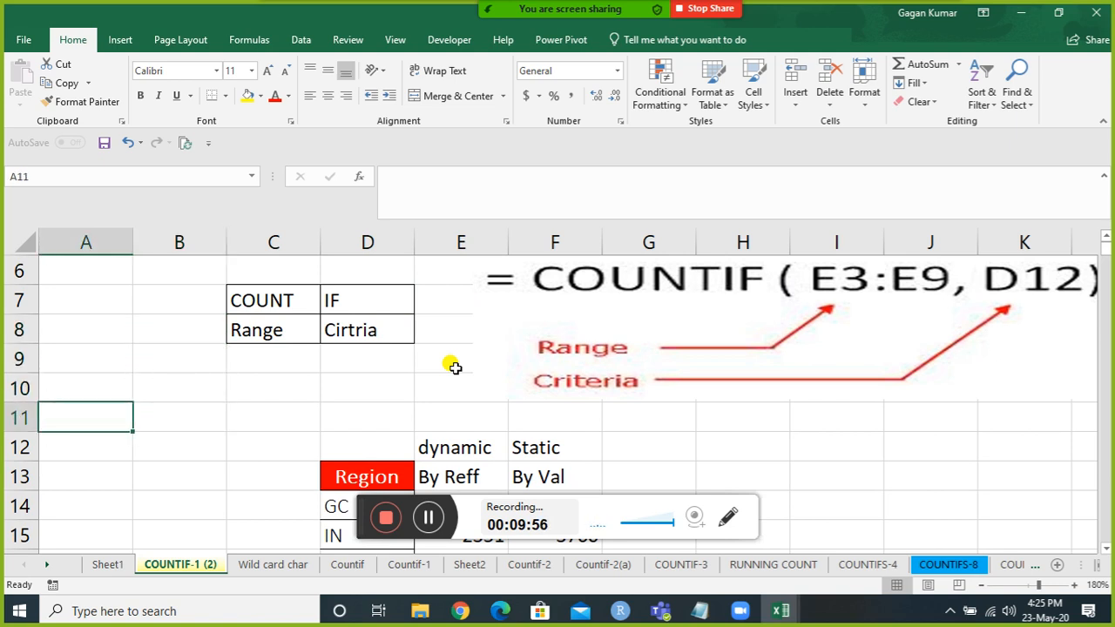
text(=co)
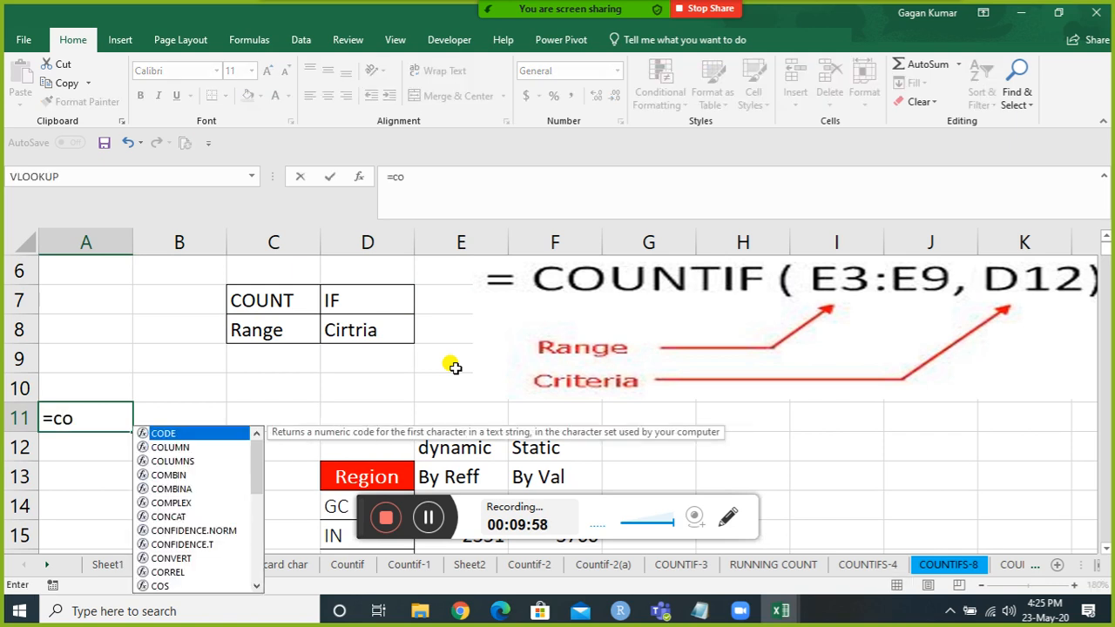
text(unt)
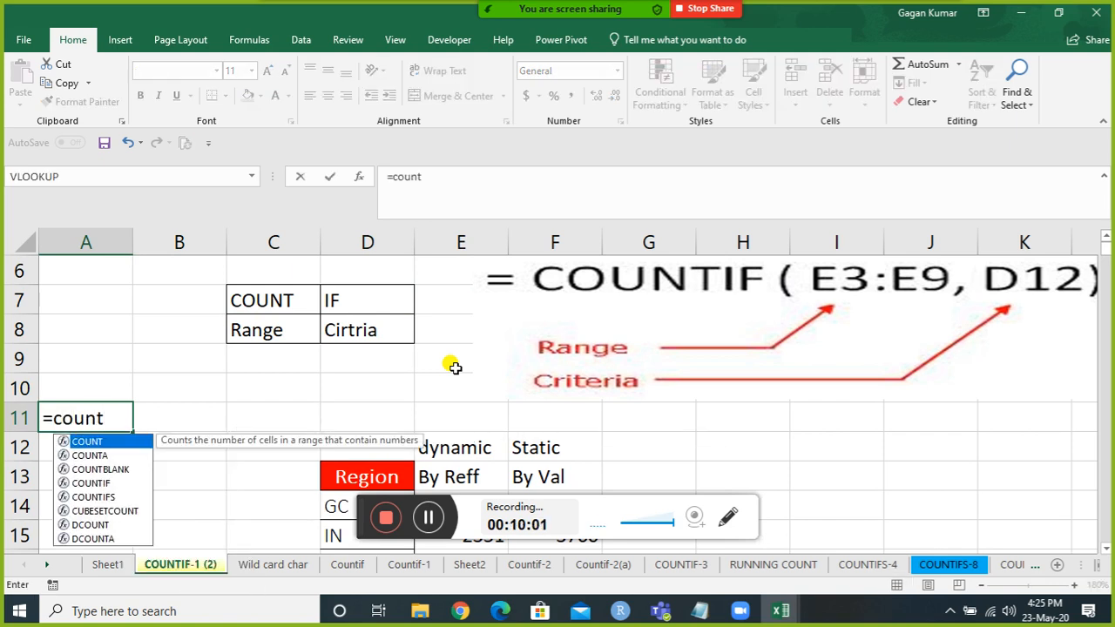
text(if)
key(Tab)
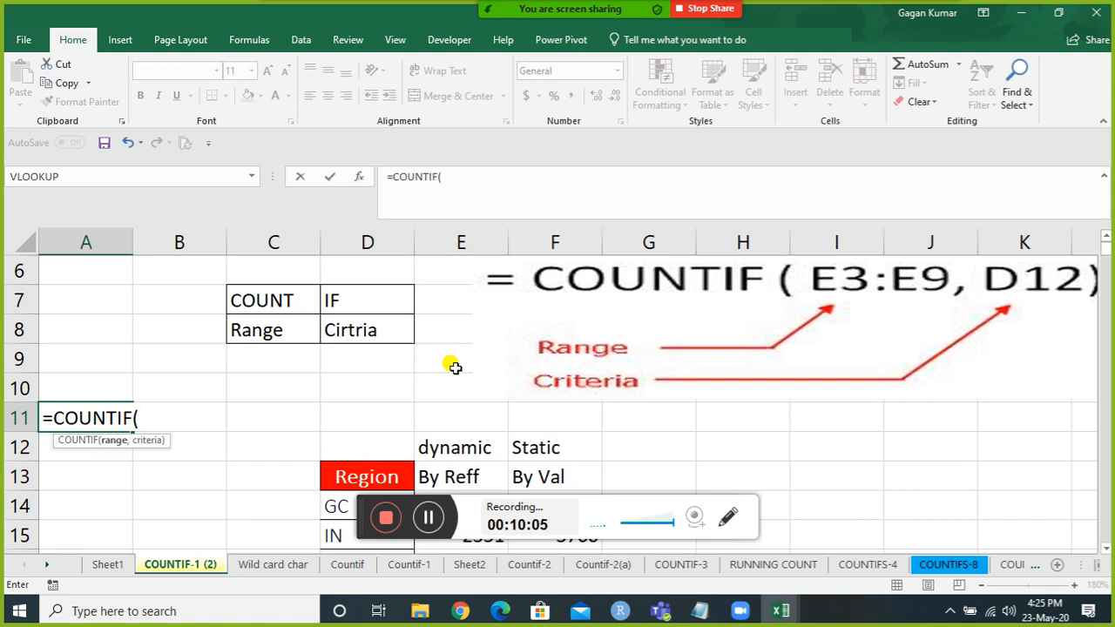
key(BackSpace)
text(s)
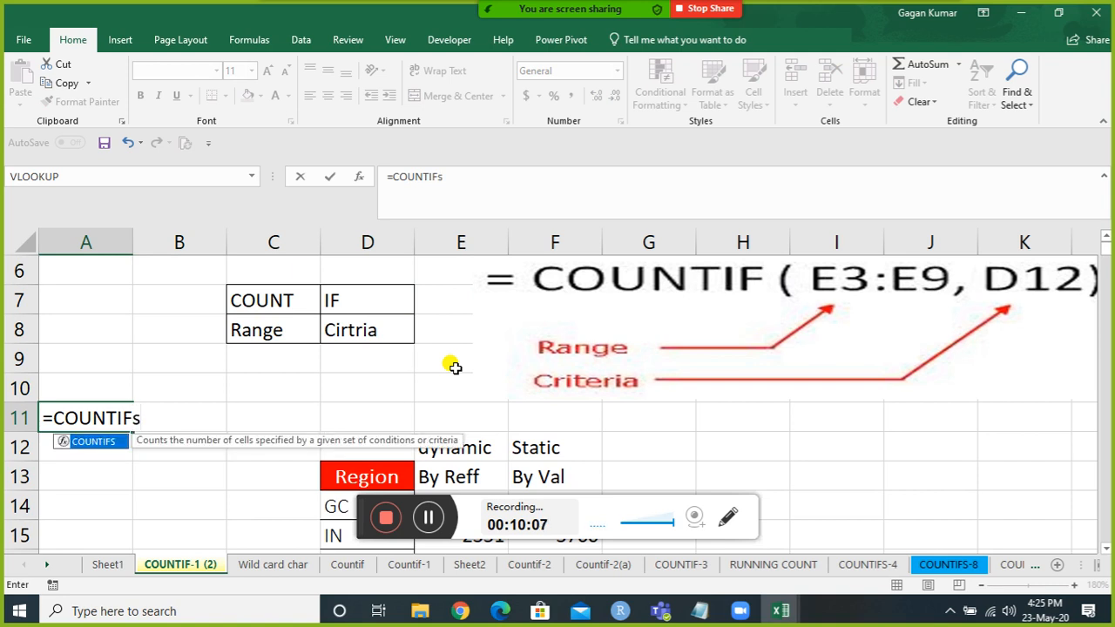
key(BackSpace)
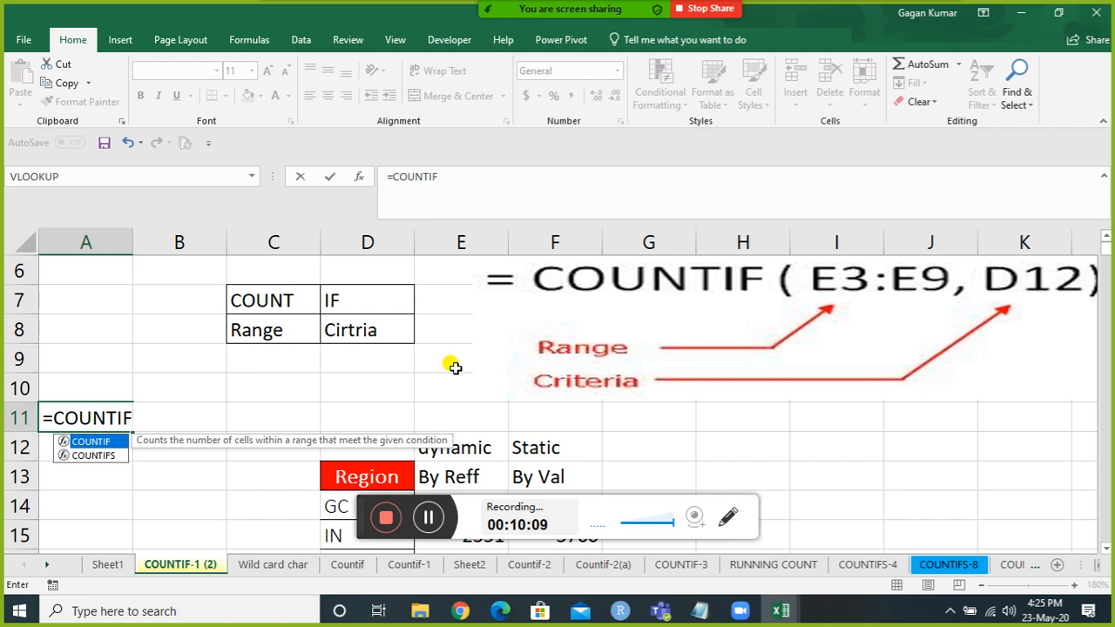
key(Tab)
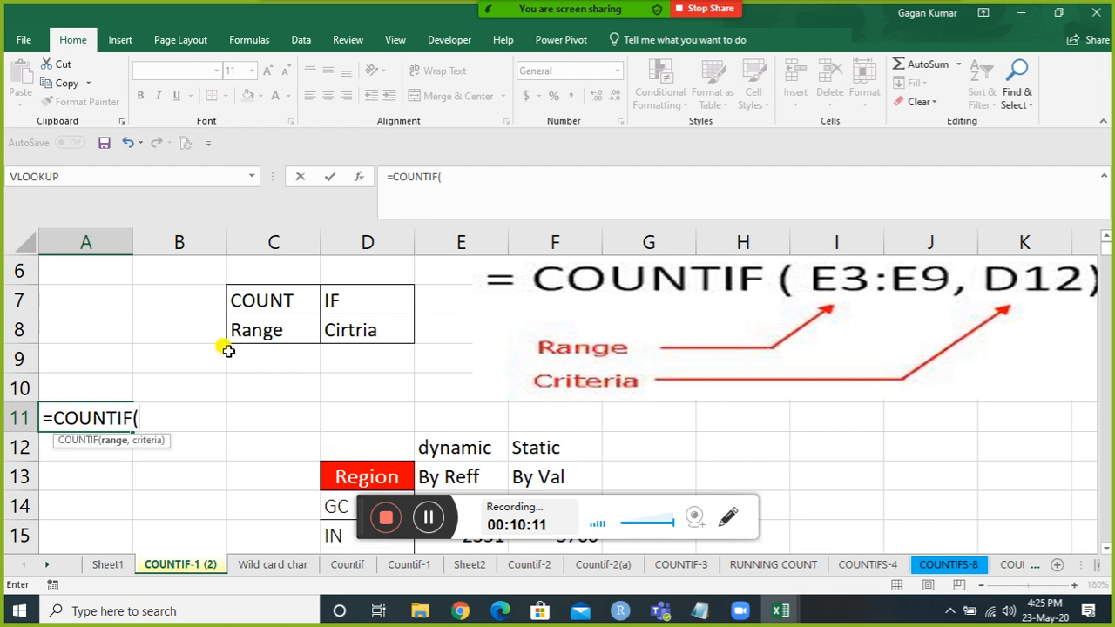
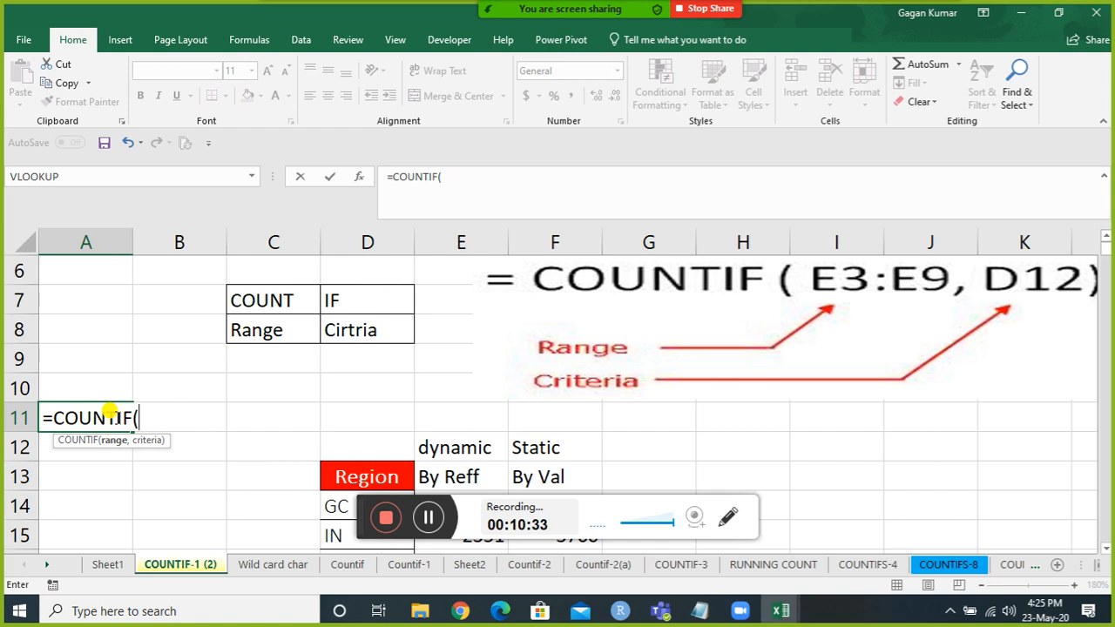
click(299, 393)
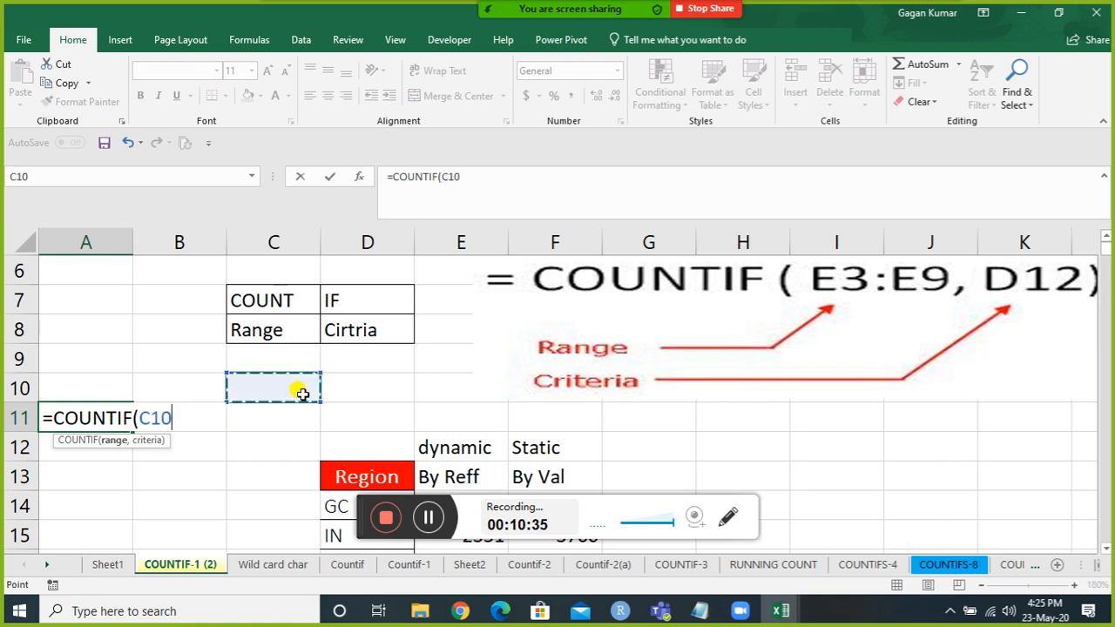
key(Escape)
Step: Clear the existing By Reff and By Val counts in E14:F19 of the Region table
key(Down)
key(Down)
key(Down)
key(Down)
key(Down)
key(Down)
key(Down)
key(Down)
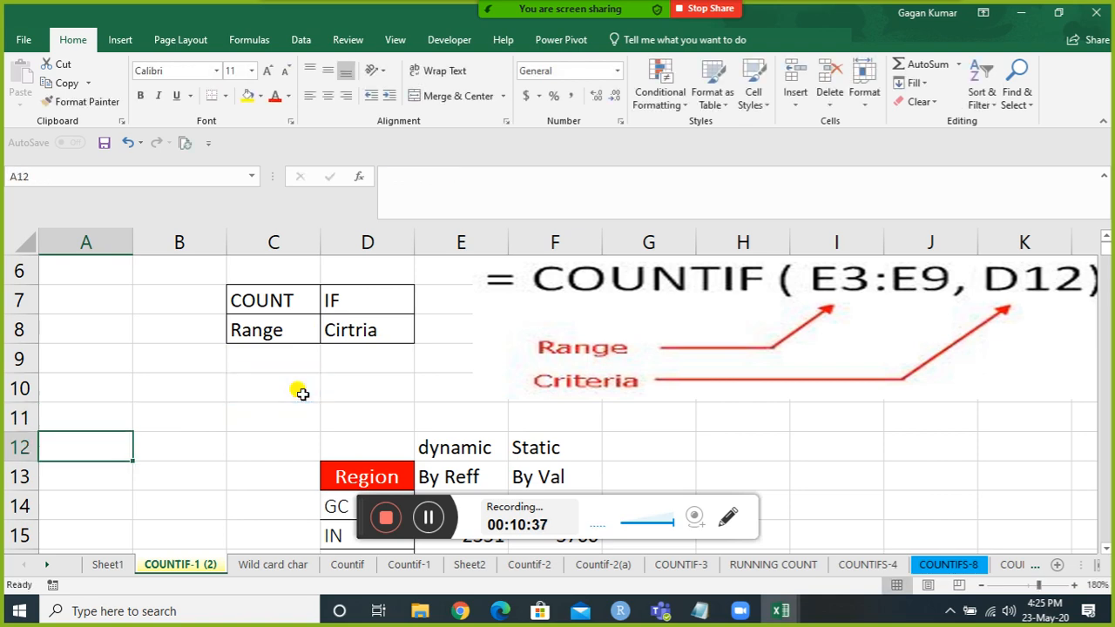
key(Right)
key(Right)
key(Right)
key(Right)
key(Down)
key(Down)
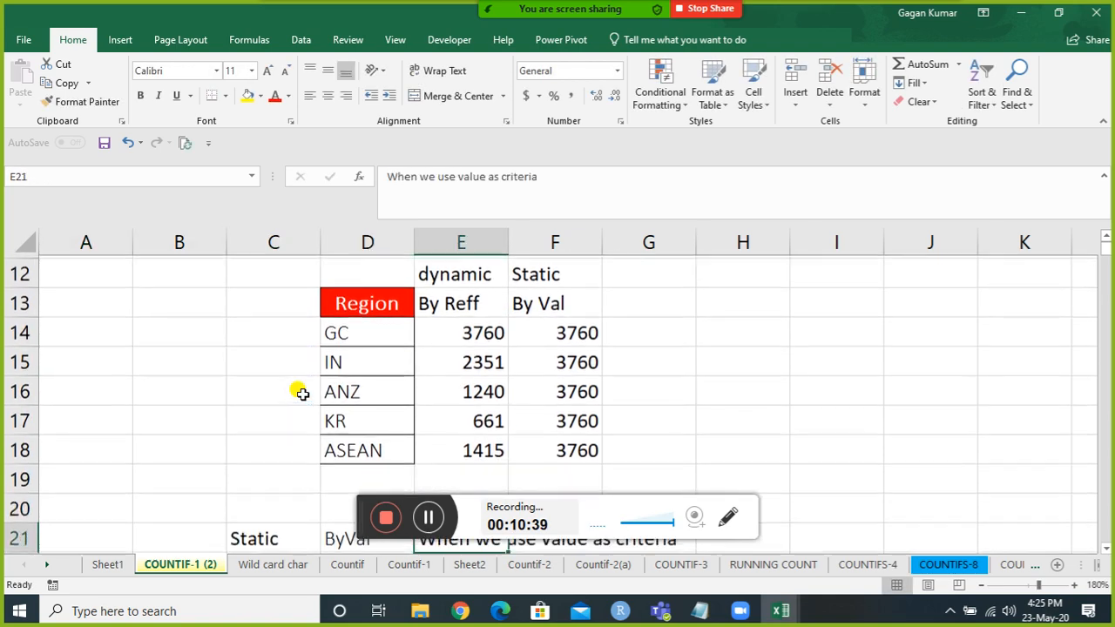
key(Up)
key(Up)
key(shift+Up)
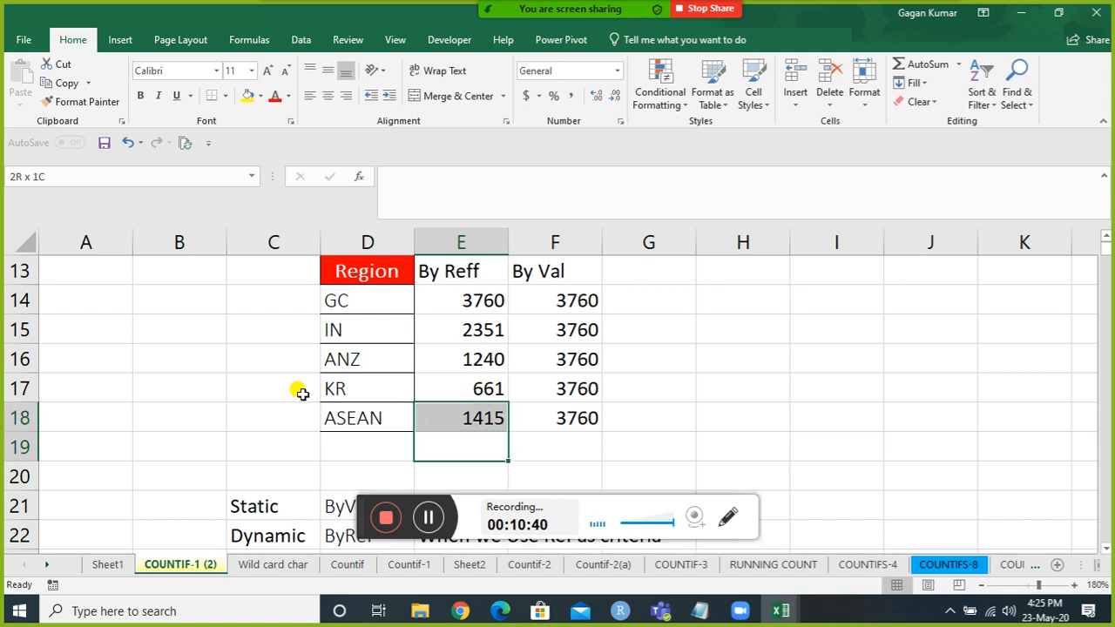
key(shift+Up)
key(shift+Up)
key(shift+Up)
key(shift+Up)
key(shift+Right)
key(Delete)
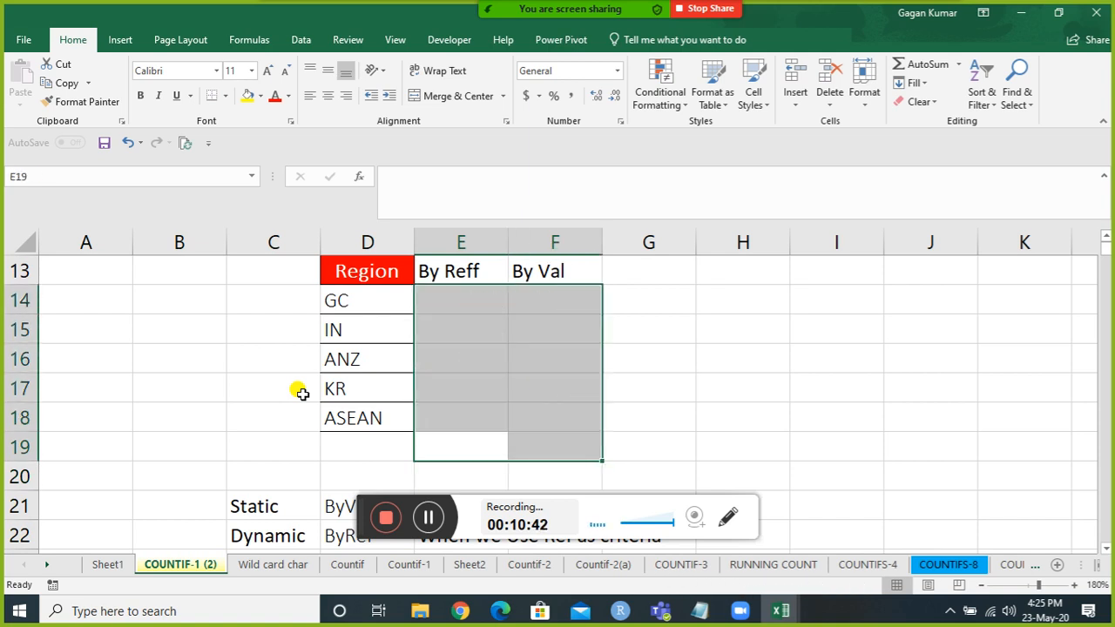
Step: Add filters to the Region, Product and Grand_Total headers of the data table in columns O to Q
key(Up)
key(Up)
key(Up)
key(Up)
key(Up)
key(Up)
key(Right)
key(ctrl+Right)
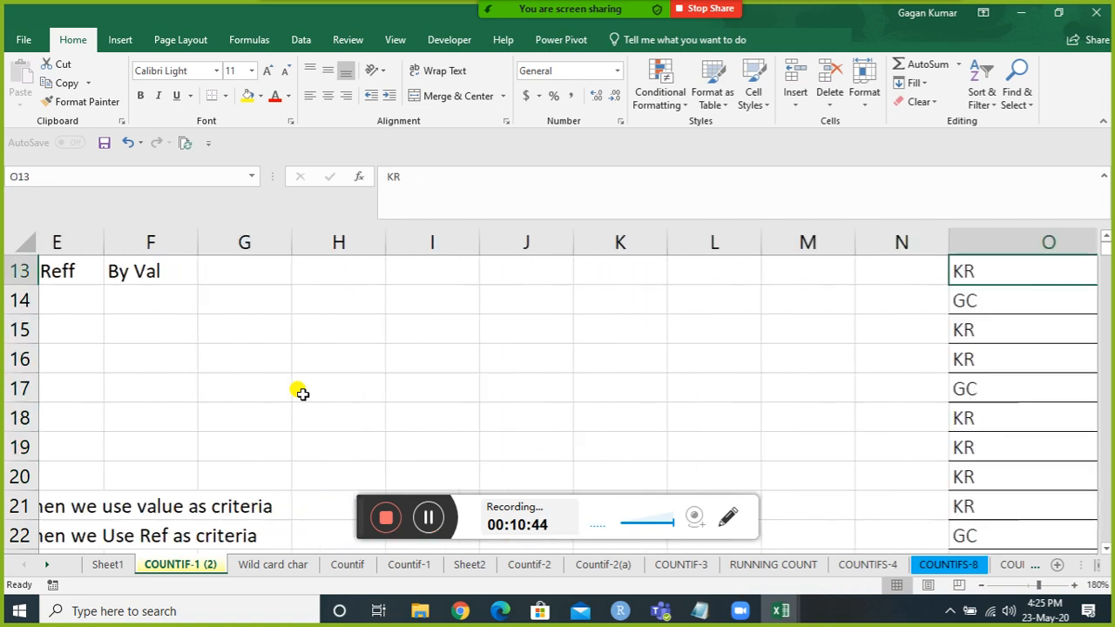
key(ctrl+Up)
key(Down)
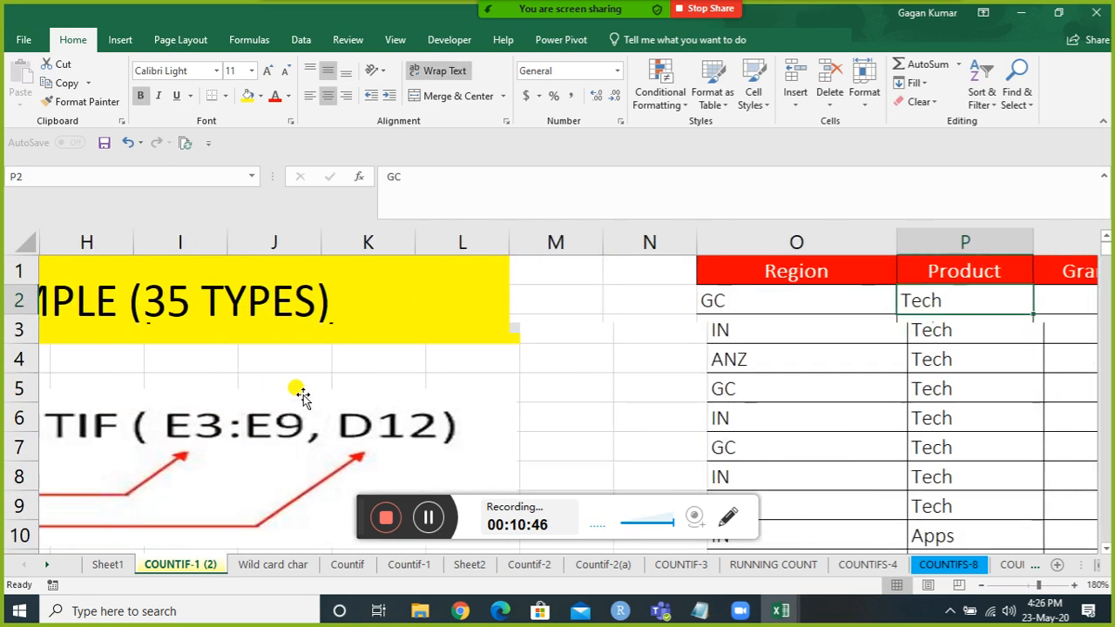
key(ctrl+Right)
key(ctrl+Left)
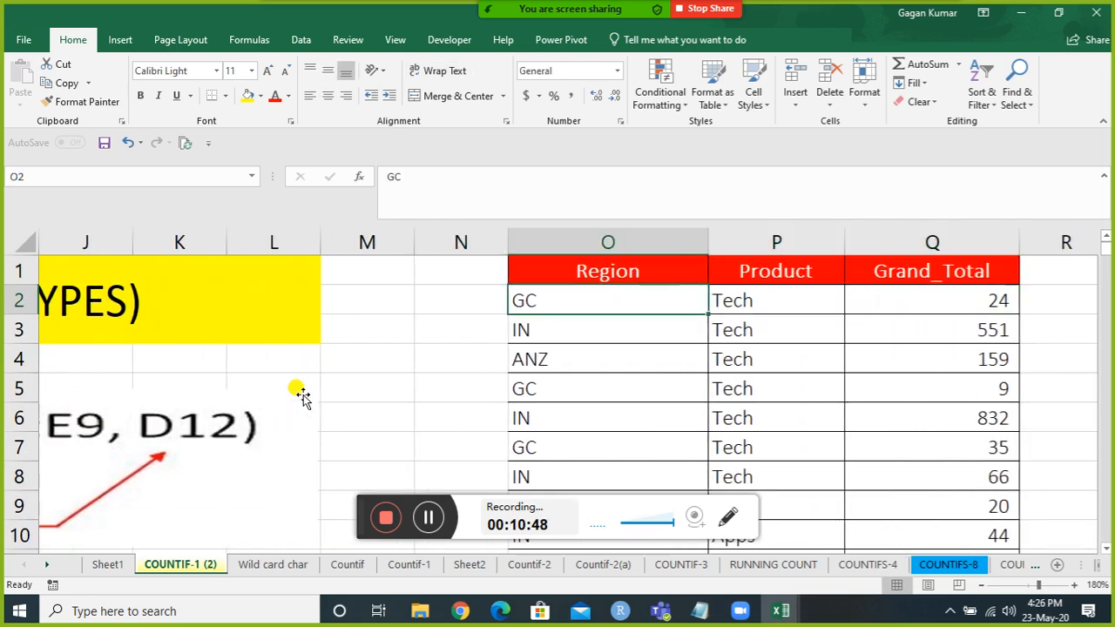
key(Up)
key(ctrl+shift+l)
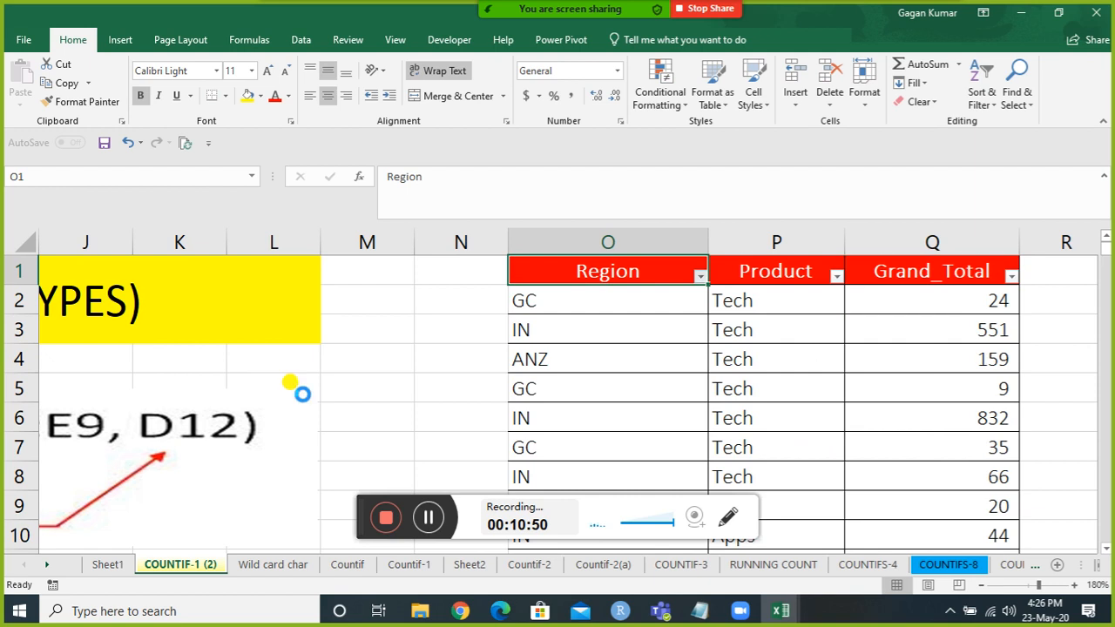
Step: Open the Region column's filter list and look through its entries
key(alt+Down)
key(Down)
key(Down)
key(Down)
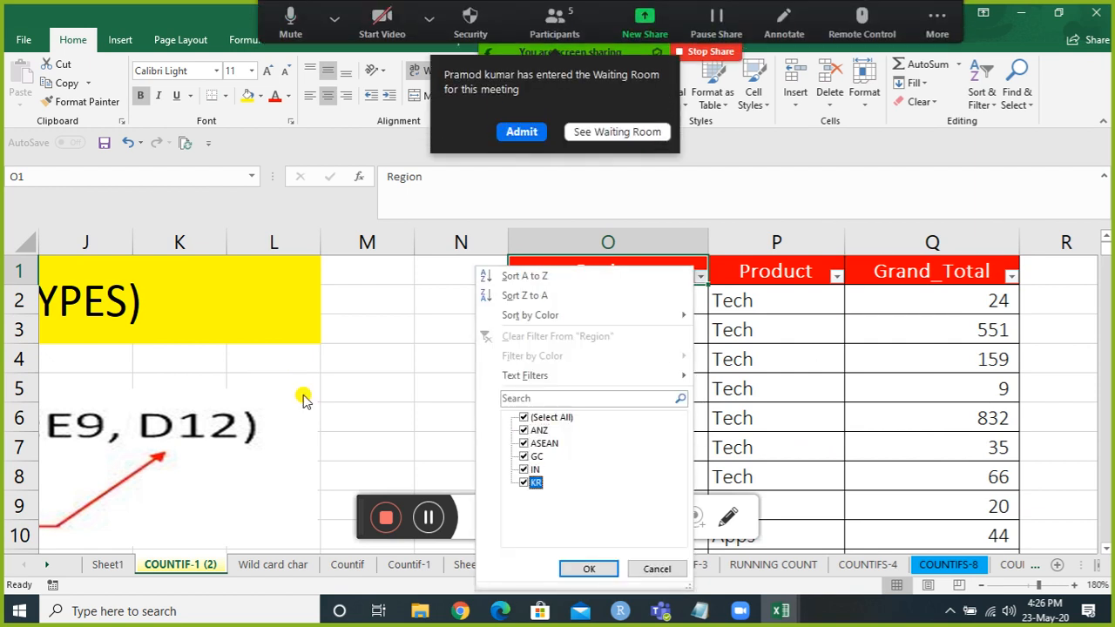
Step: Admit the waiting attendee to the Zoom meeting, check the participants list and close it
click(521, 134)
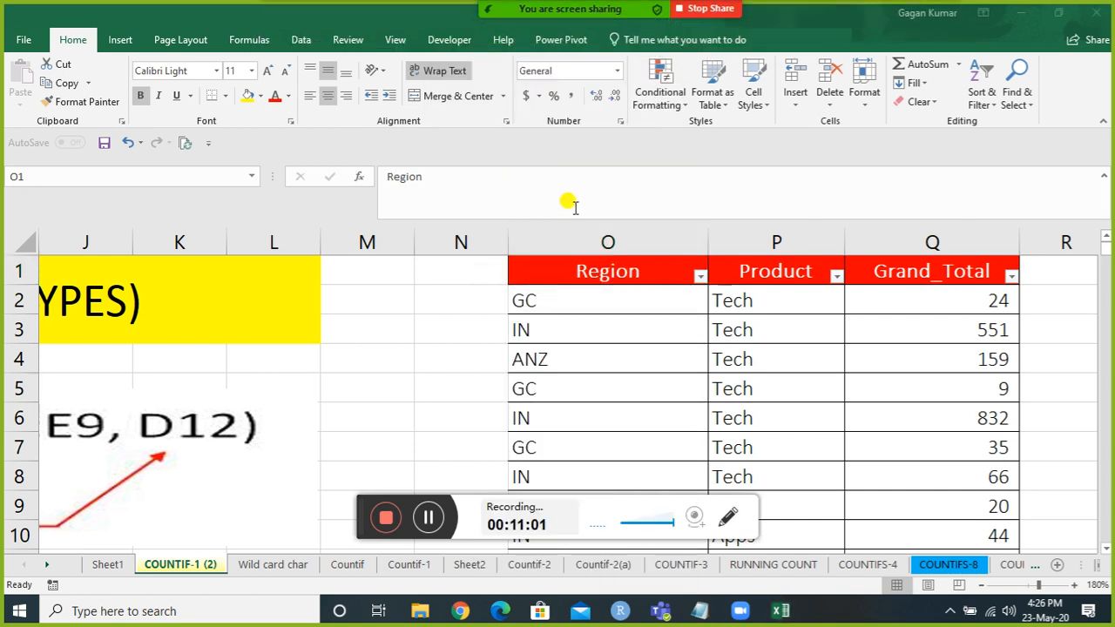
click(554, 19)
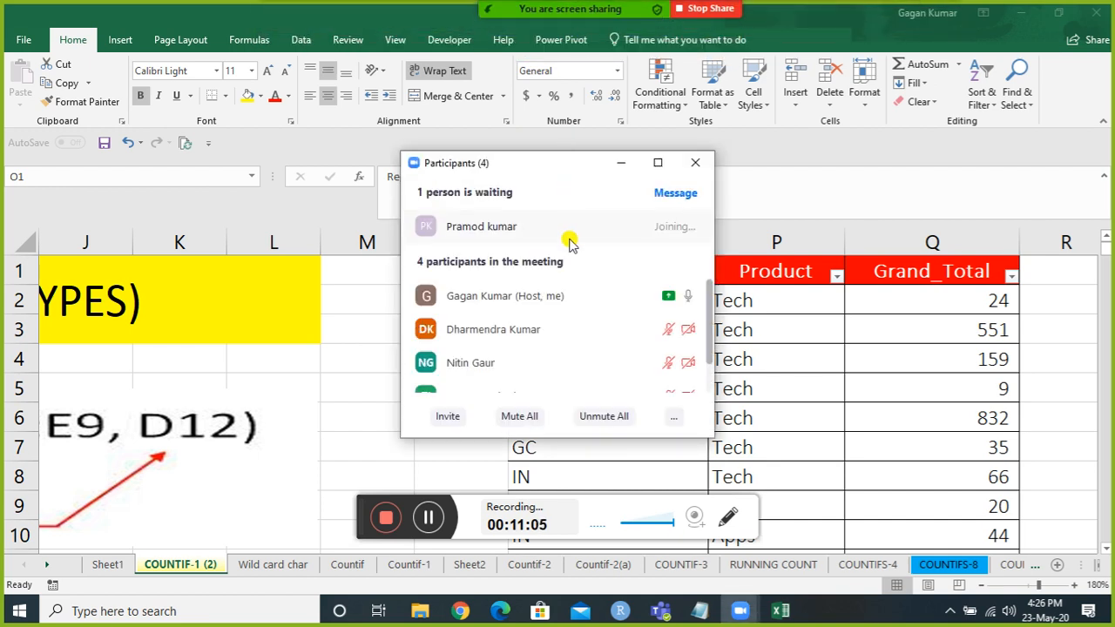
scroll(712, 335, down, 1)
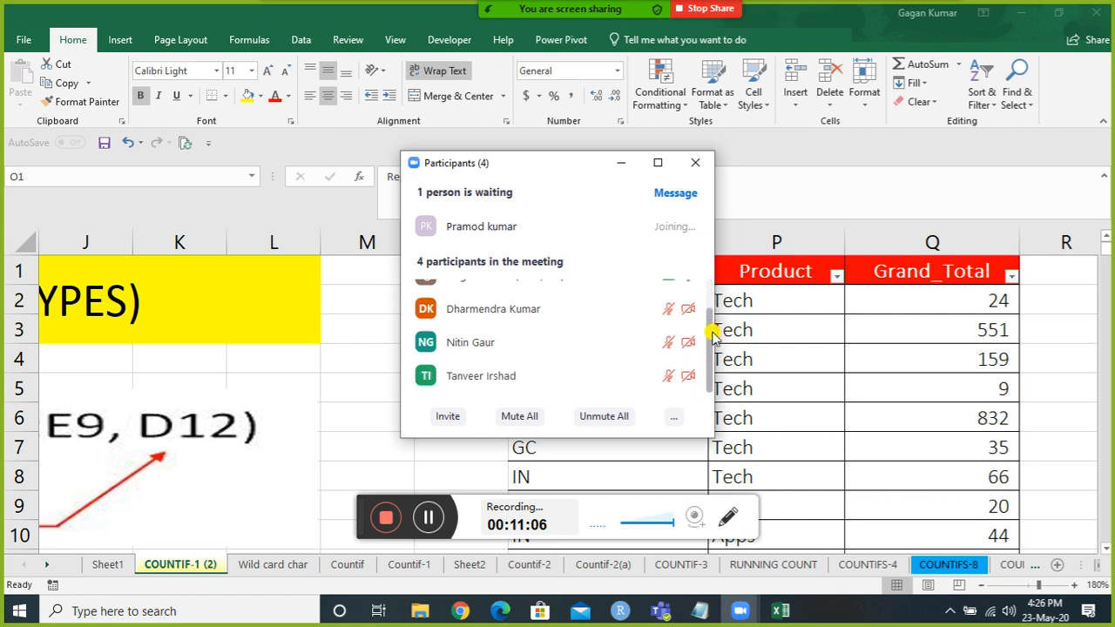
drag(713, 333, 710, 283)
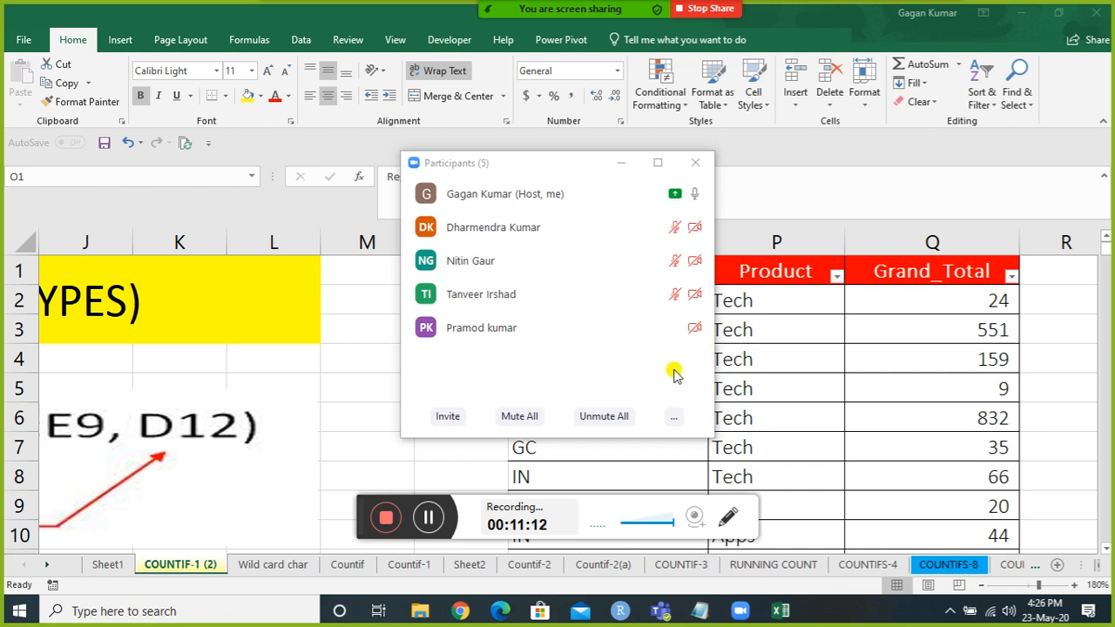
click(694, 165)
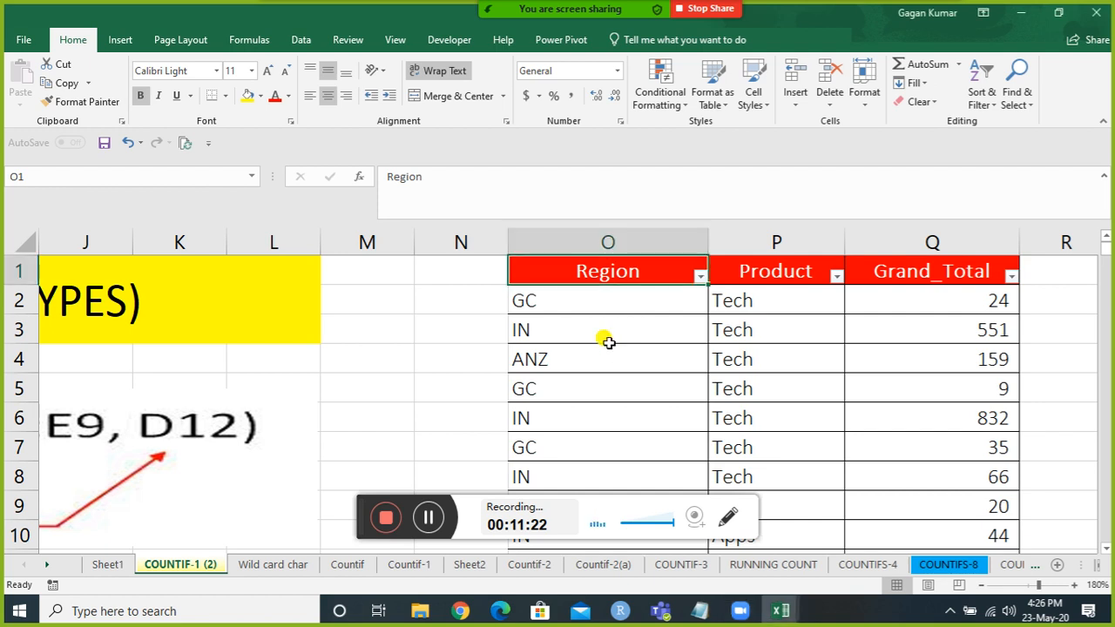
Step: Reopen the filter list on the Region header to review the distinct regions, and dismiss it without filtering
key(Down)
key(Up)
key(alt+Down)
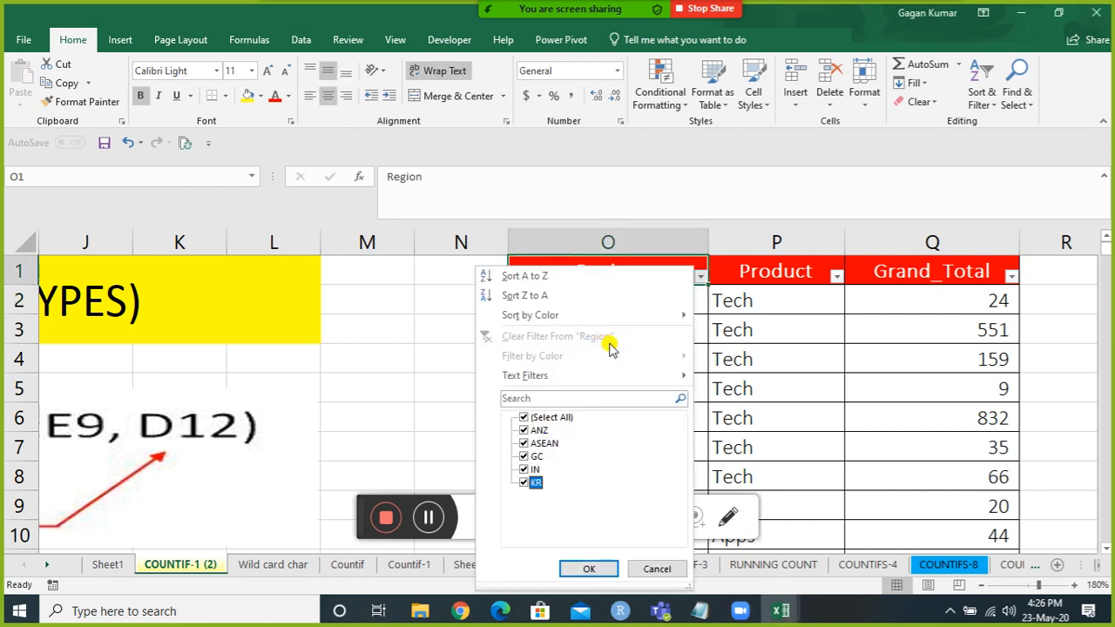
key(Escape)
Step: Review the distinct values in the Product column's filter list and close it without filtering
key(Right)
key(alt+Down)
key(Down)
key(Down)
key(Down)
key(Down)
key(Down)
key(Down)
key(Down)
key(Down)
key(Down)
key(Down)
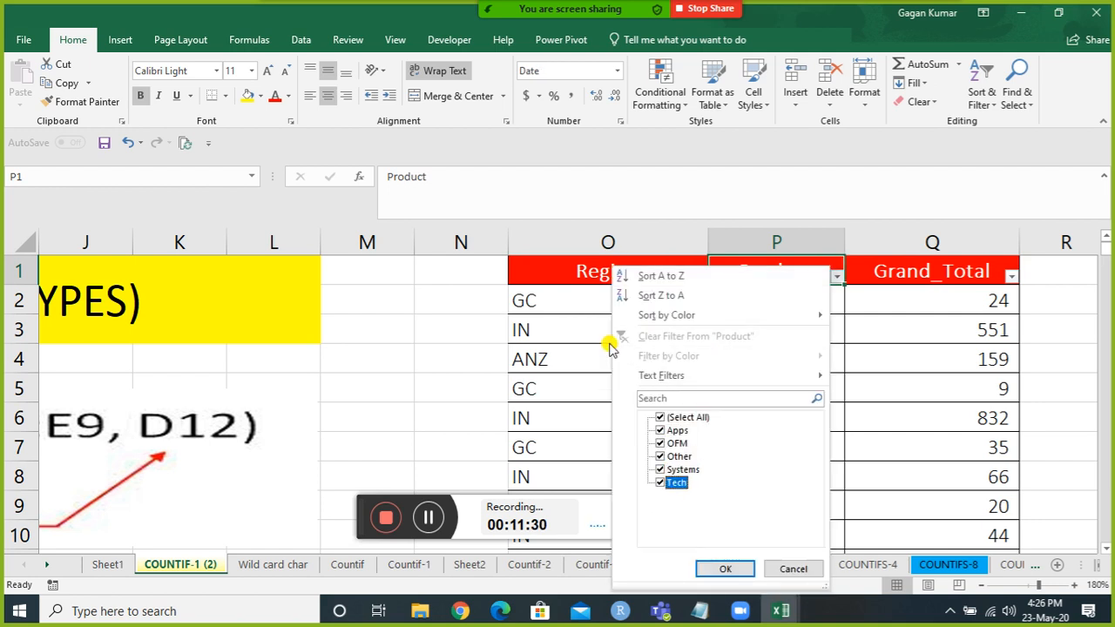
key(Escape)
Step: Review the values in the Grand_Total column's filter list and close it without filtering
key(Right)
key(alt+Down)
key(Down)
key(Down)
key(Down)
key(Down)
key(Down)
key(Down)
key(Down)
key(Down)
key(Down)
key(Down)
key(Down)
key(Down)
key(Down)
key(Down)
key(Down)
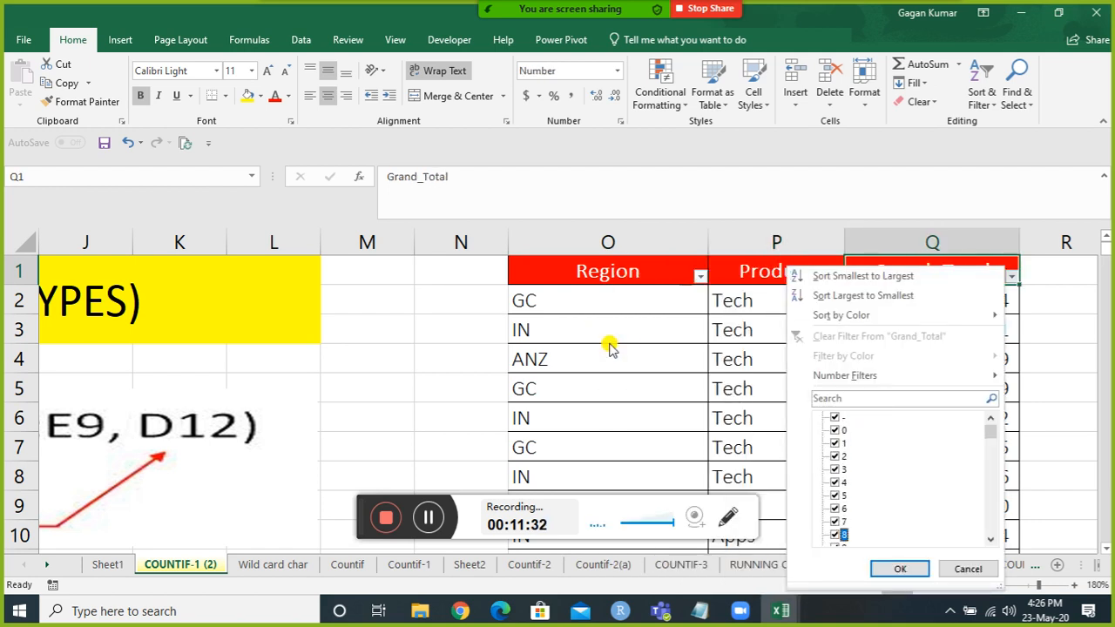
key(Escape)
Step: Remove the filters from the data table's header row
key(alt+d)
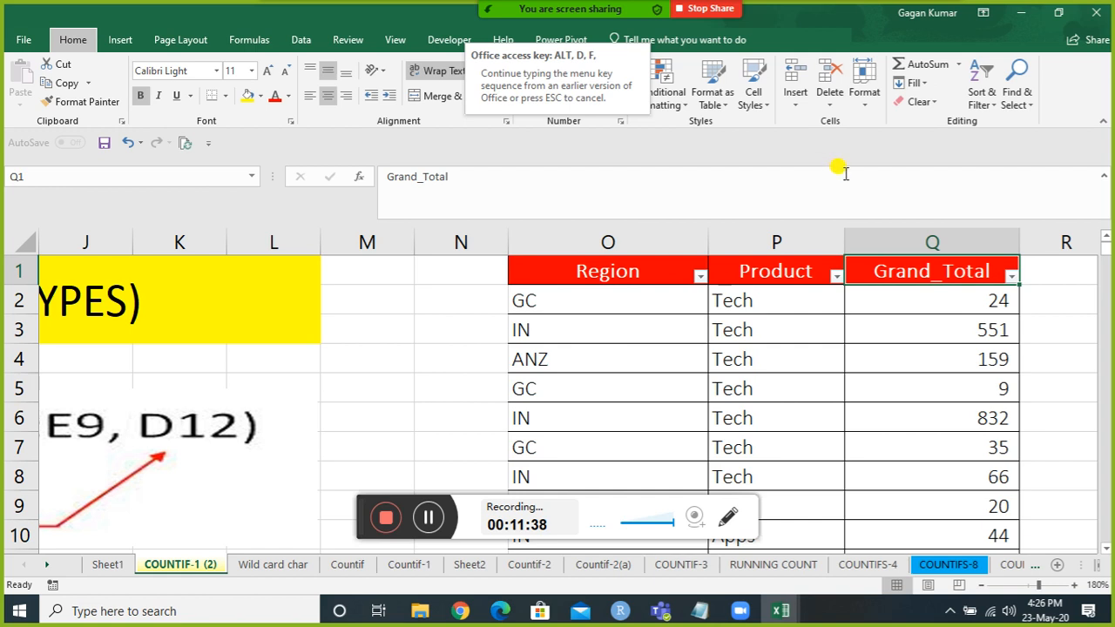
click(817, 330)
key(Up)
key(Up)
key(alt+d)
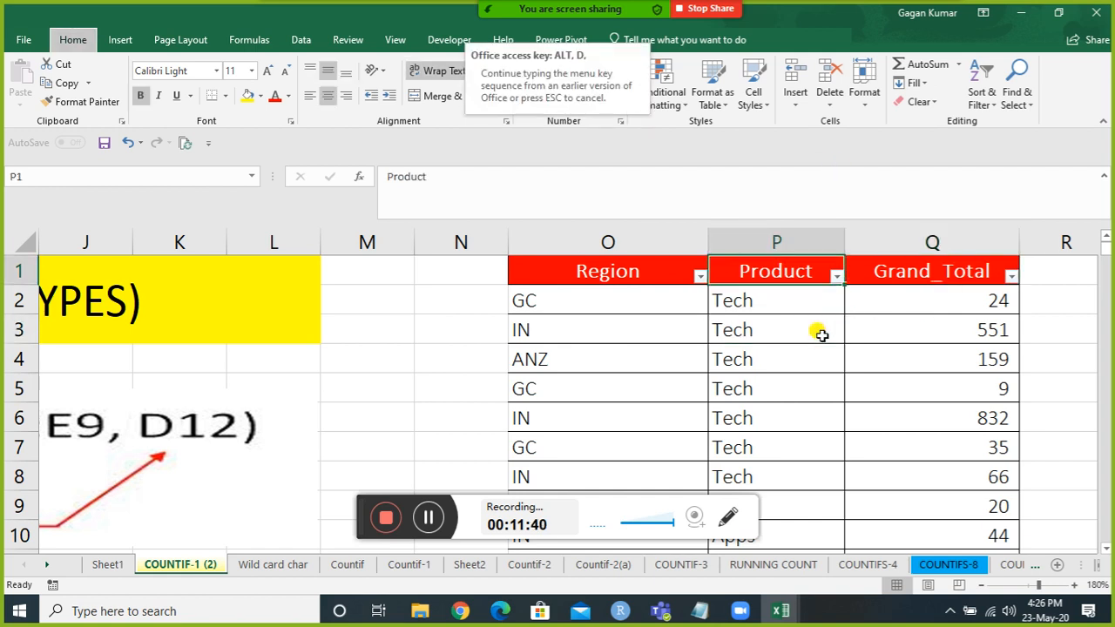
key(Escape)
Step: Select the Product column's data from the last row P9428 up to P2 to check how many records it holds
key(Down)
key(ctrl+Down)
key(Down)
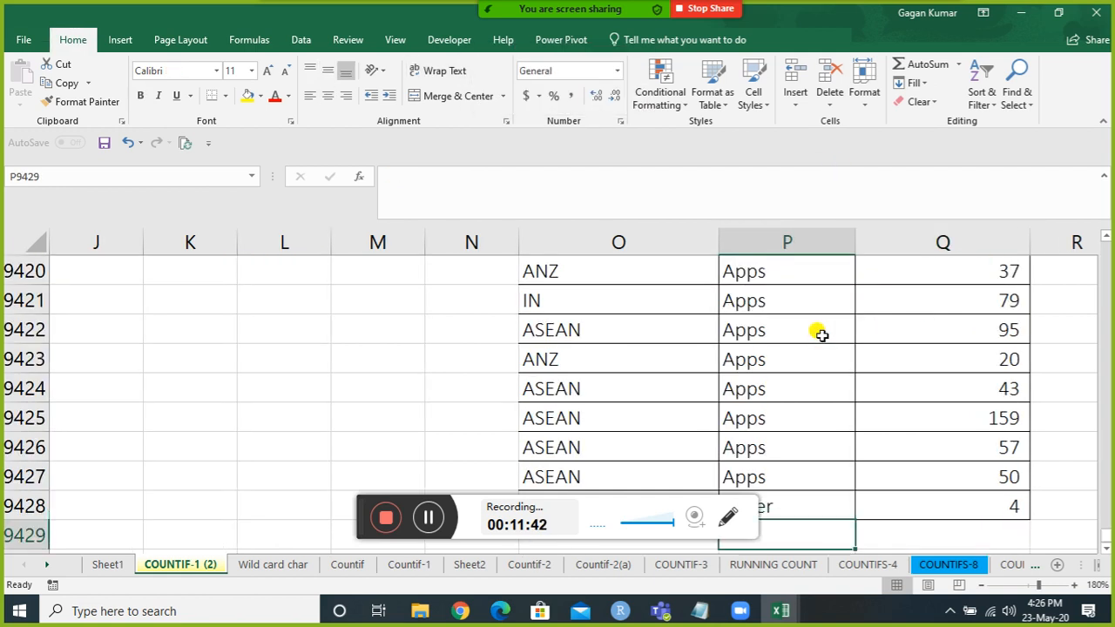
key(Up)
key(Up)
key(Down)
key(ctrl+shift+Up)
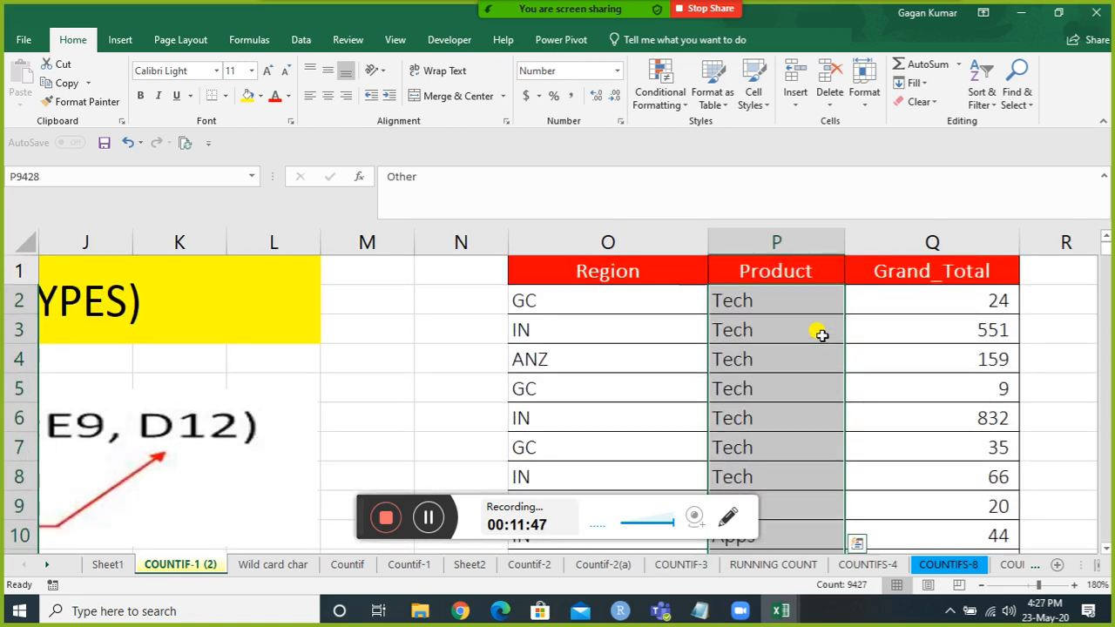
Step: Go back to the Region table with the By Reff and By Val columns, starting at row 13
key(Up)
key(Up)
key(ctrl+Up)
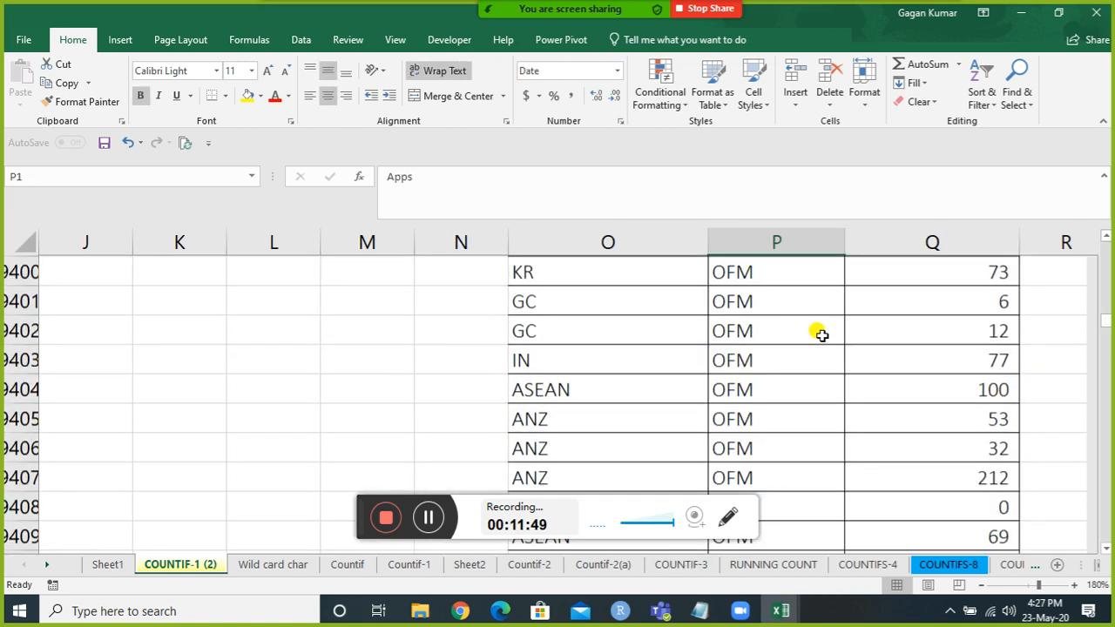
key(Down)
key(Down)
key(Down)
key(Down)
key(Down)
key(Down)
key(Down)
key(Down)
key(Down)
key(Left)
key(Left)
key(Left)
key(Left)
key(Left)
key(Left)
key(Left)
key(Left)
key(Left)
key(Left)
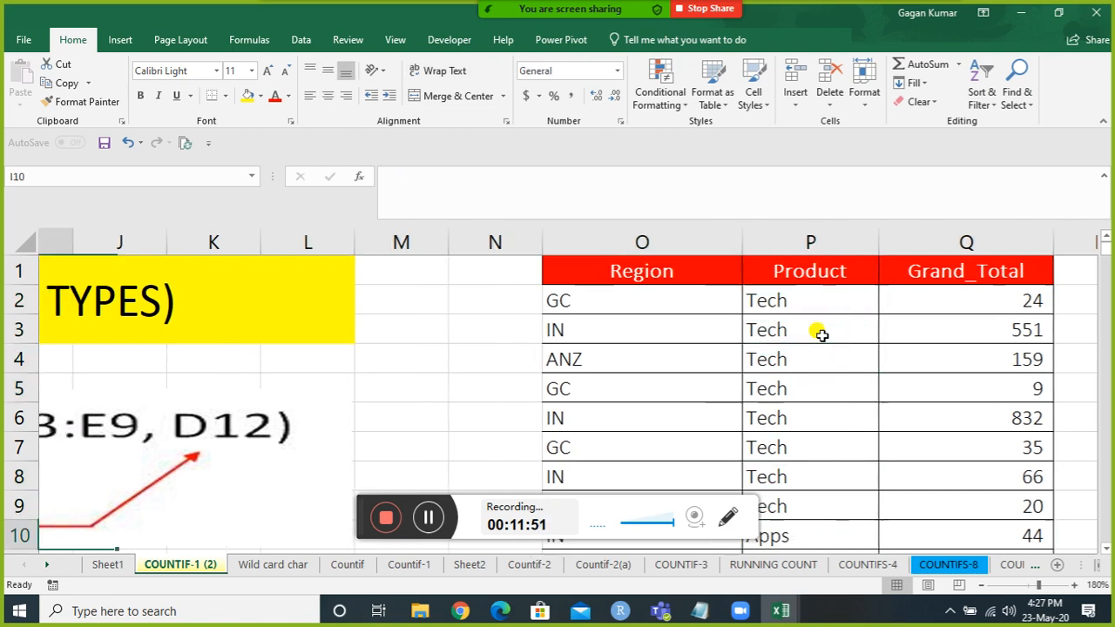
key(Down)
key(Down)
key(Down)
key(Down)
key(Down)
key(Down)
key(Down)
key(Left)
key(Left)
key(Left)
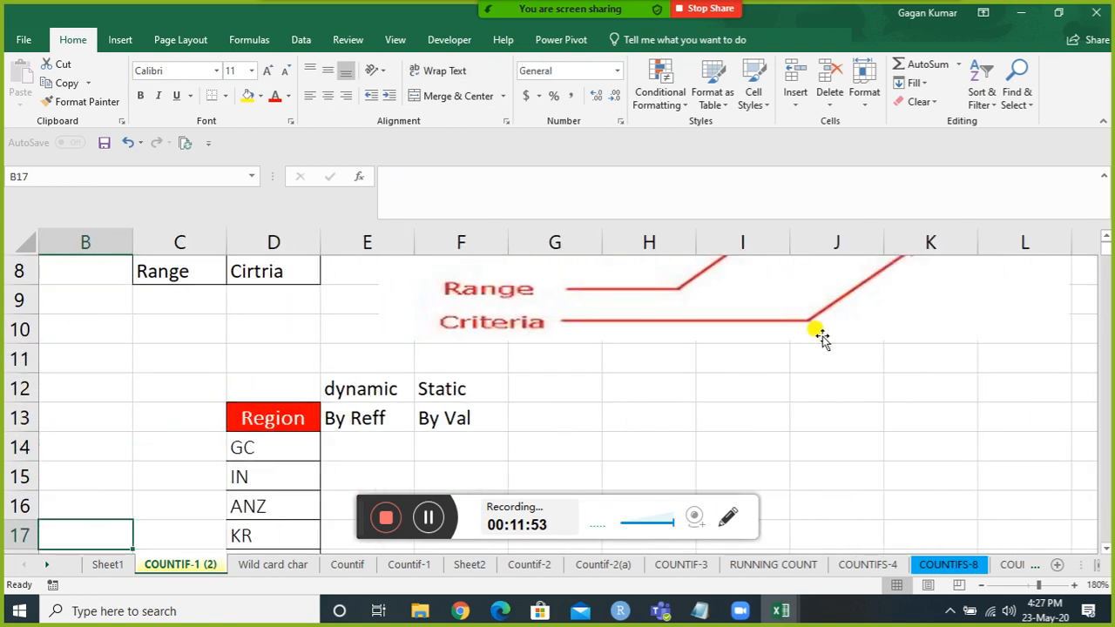
Step: Begin a COUNTIF formula in E14 with the whole Region column as its absolute range, $O:$O
key(Right)
key(Down)
key(Down)
key(Down)
key(Down)
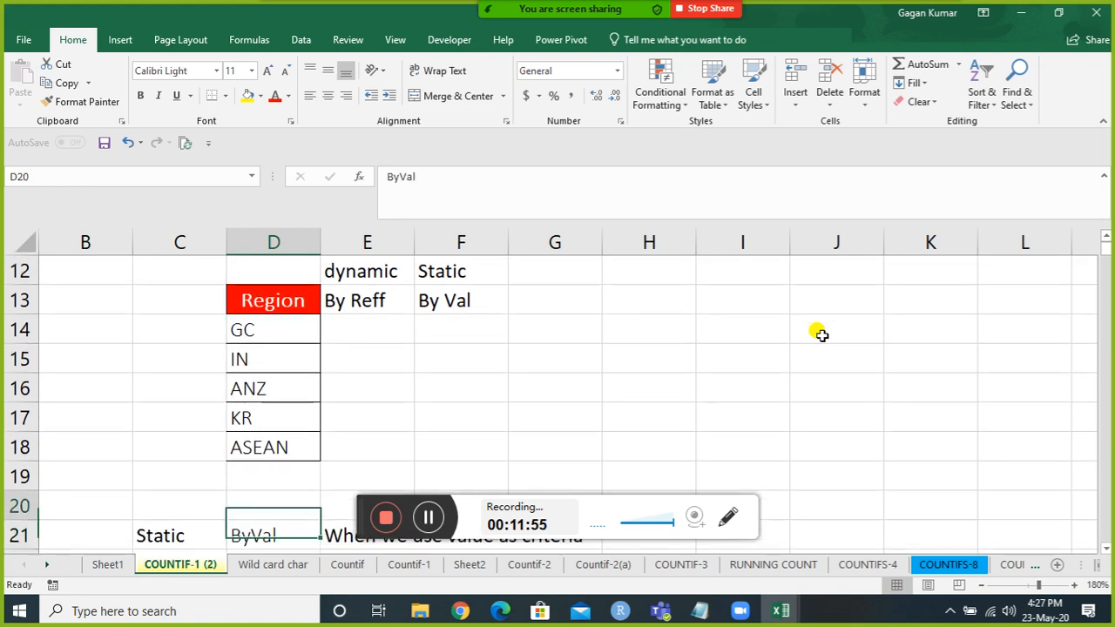
key(Up)
key(Up)
key(Up)
key(Right)
key(Up)
key(Up)
key(Up)
key(Up)
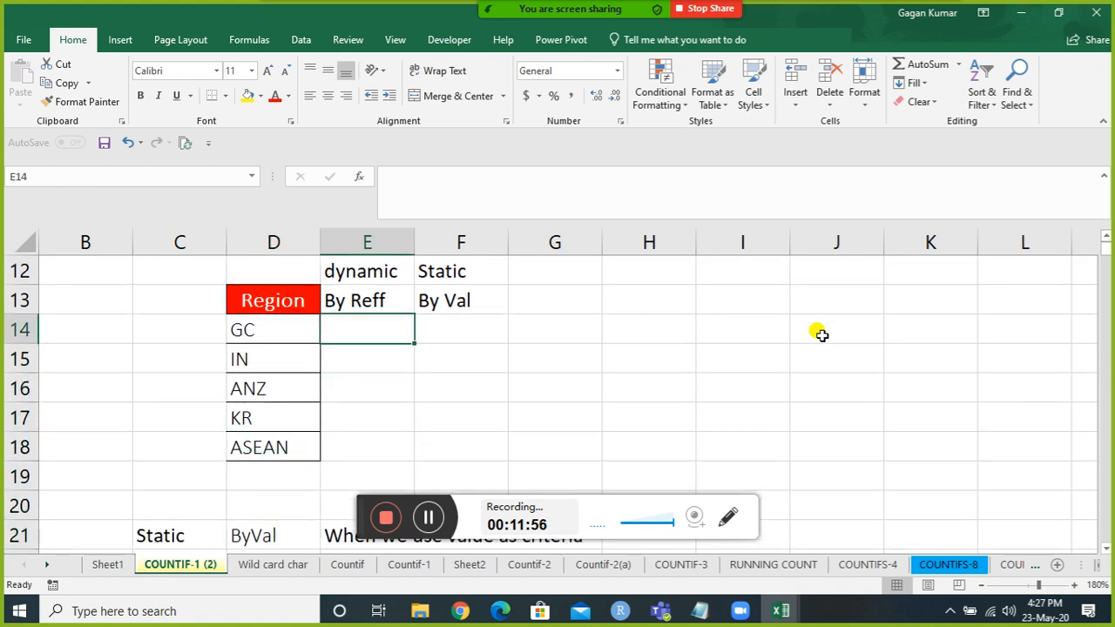
text(=countif)
key(Tab)
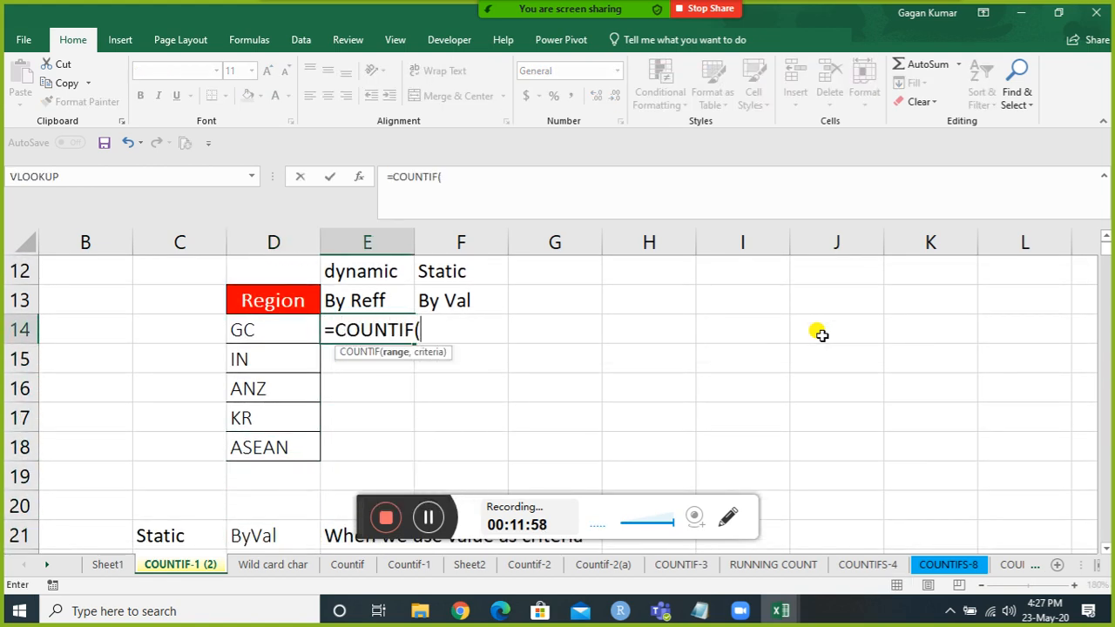
key(ctrl+Right)
key(ctrl+Right)
key(ctrl+Left)
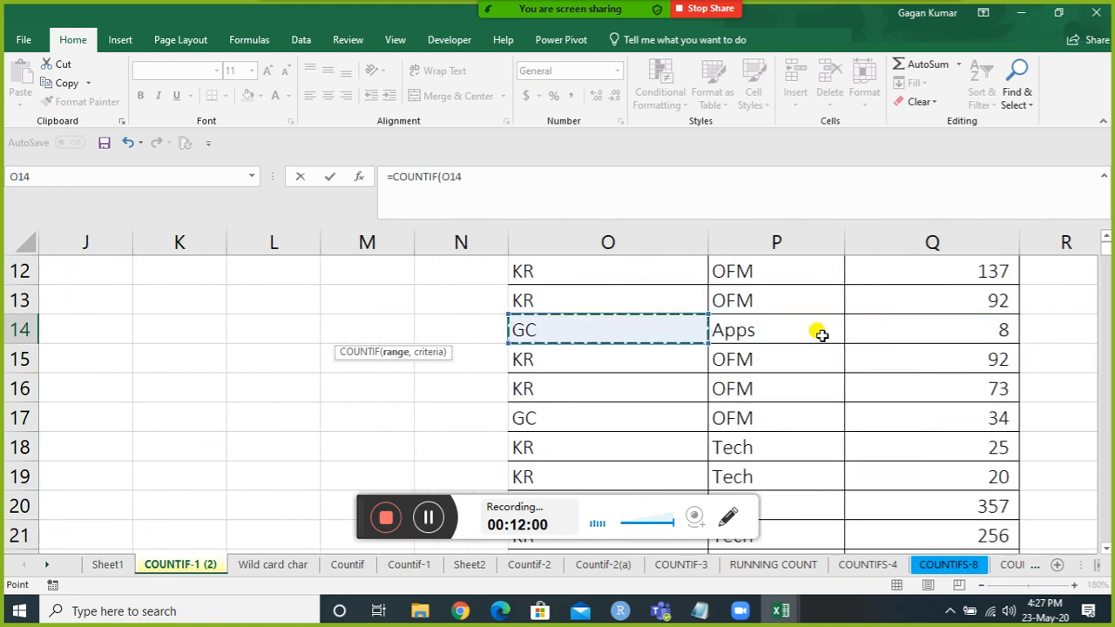
key(ctrl+Up)
key(Down)
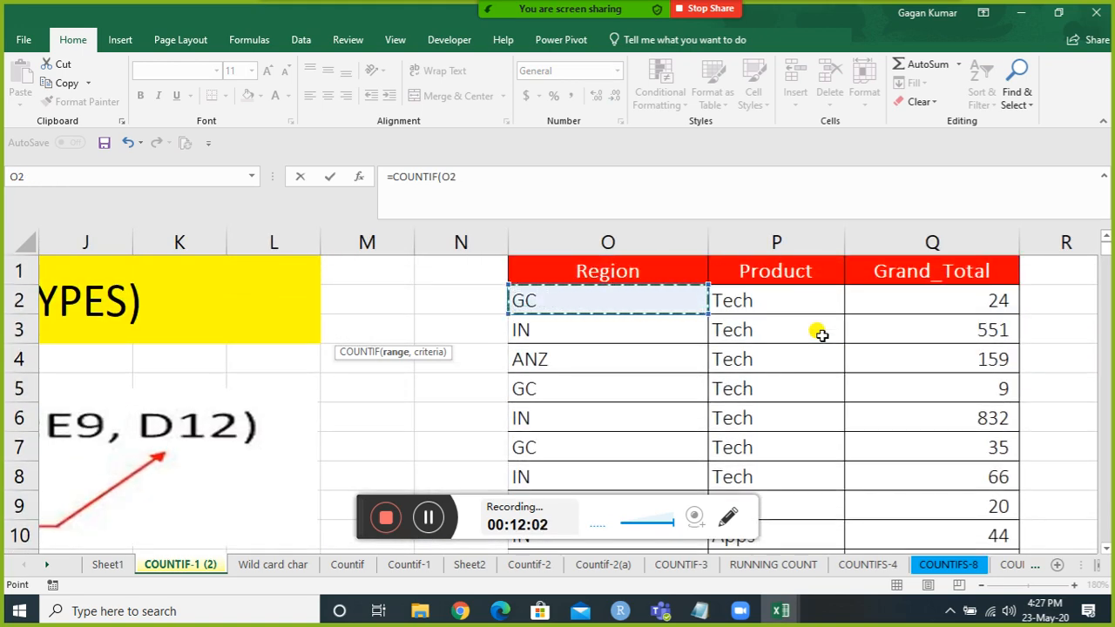
key(ctrl+space)
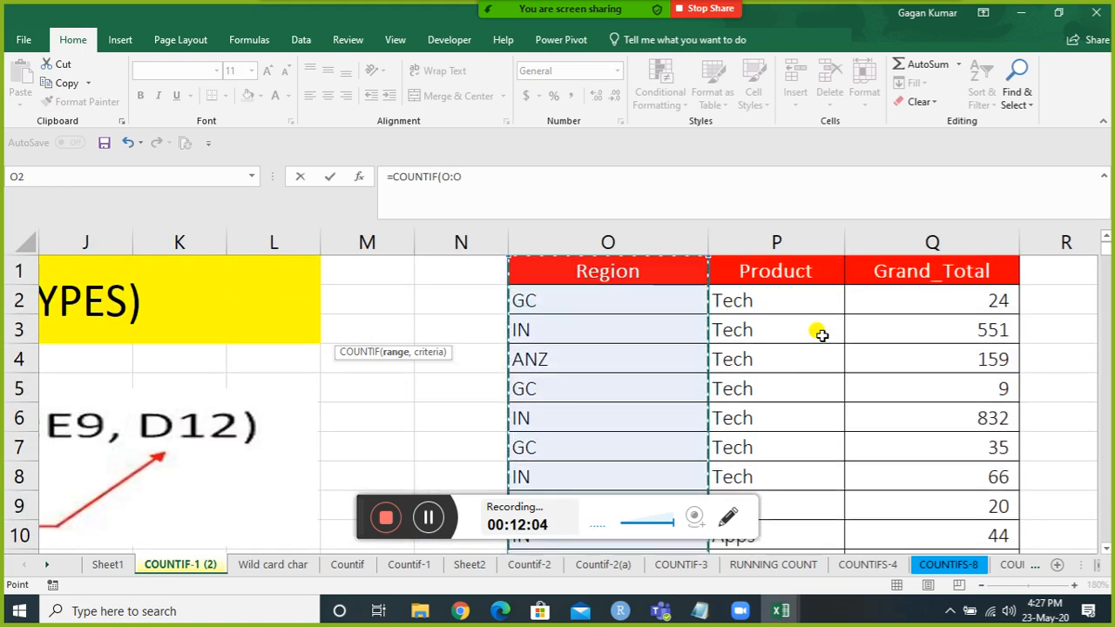
key(F4)
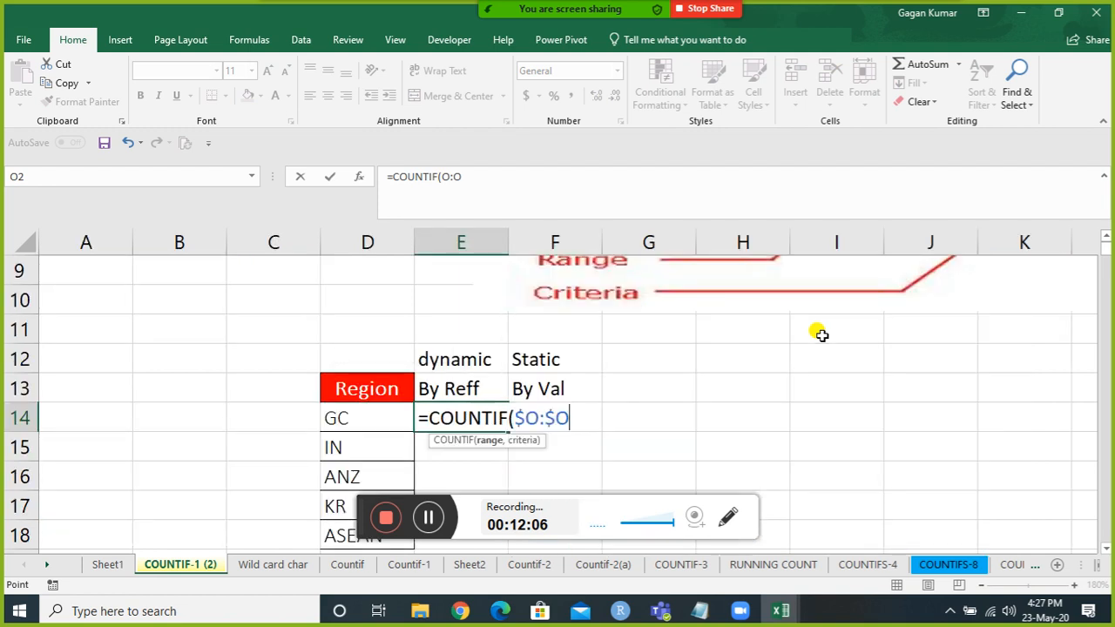
Step: Complete the COUNTIF formula in E14 with cell D14 as its criteria
key(Left)
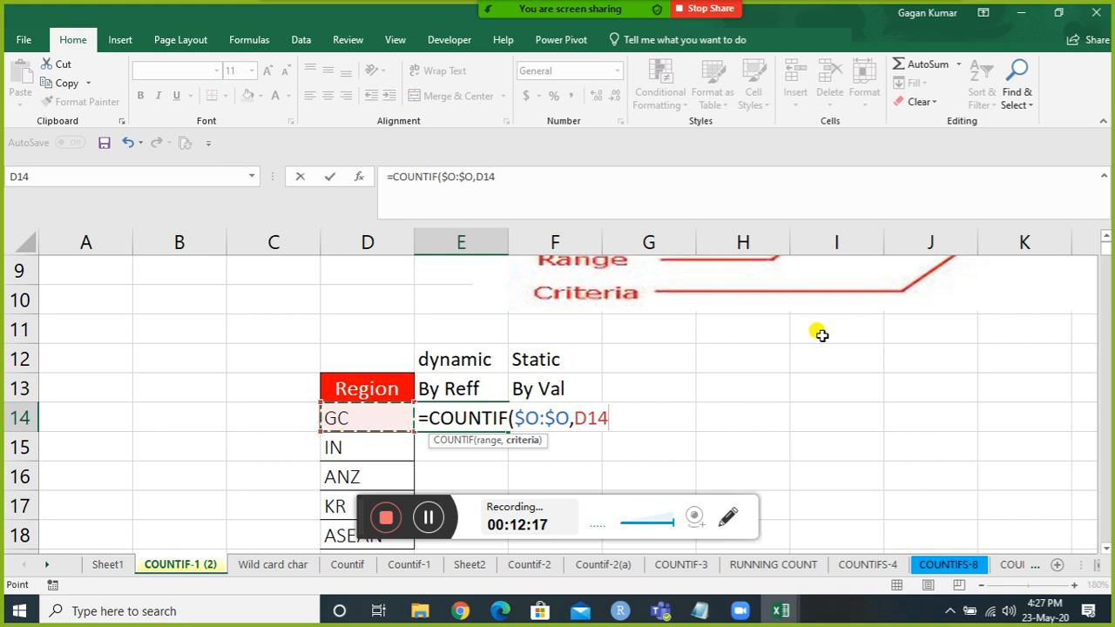
key(Return)
key(Up)
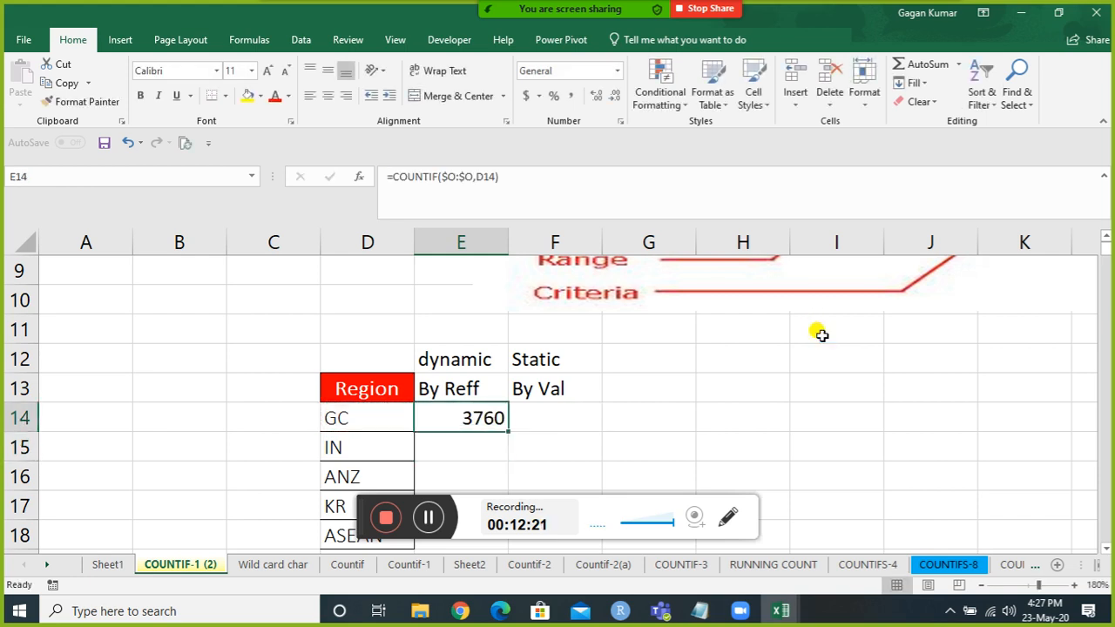
Step: Turn on filtering for the data table in columns O to Q and show only the GC rows in Region
key(ctrl+Right)
key(ctrl+Up)
key(alt+d)
key(f)
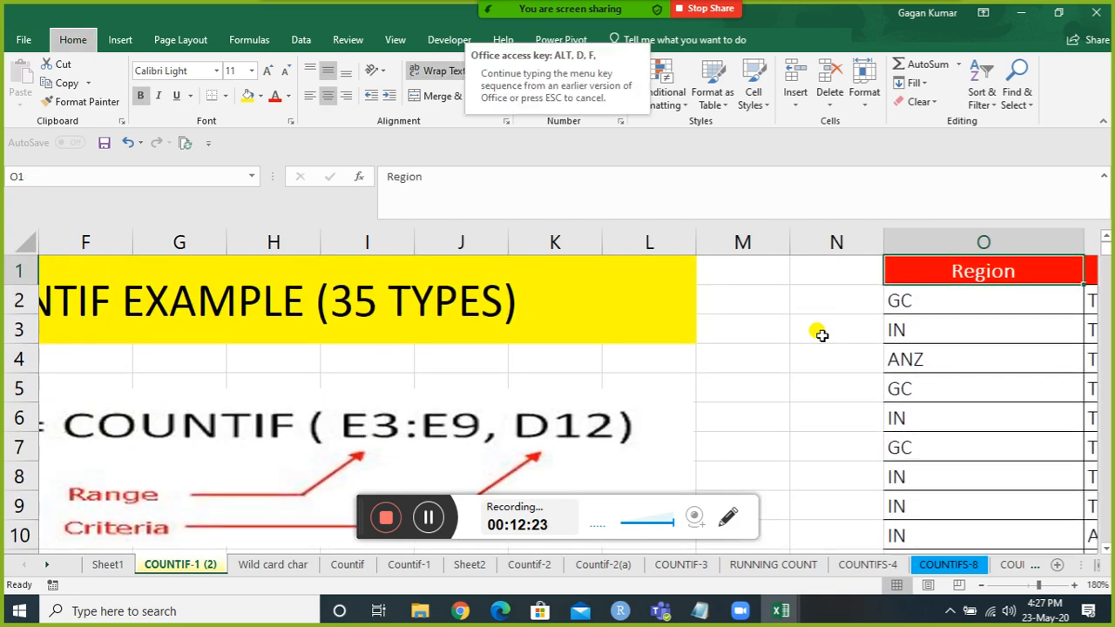
key(f)
key(alt+Down)
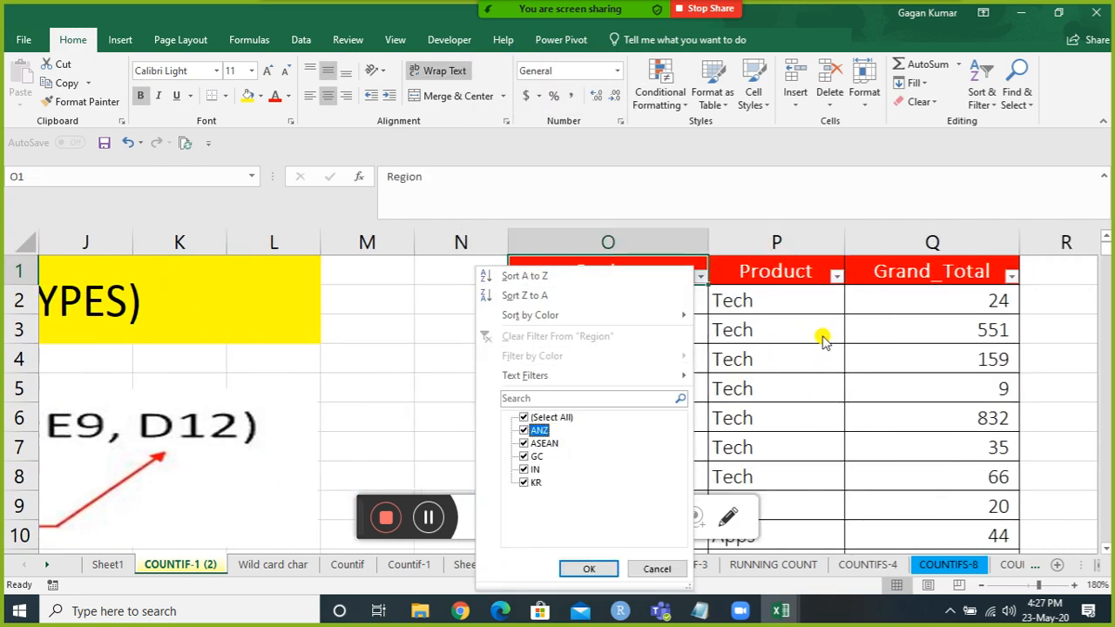
key(Up)
key(space)
key(Down)
key(Down)
key(Down)
key(space)
key(Return)
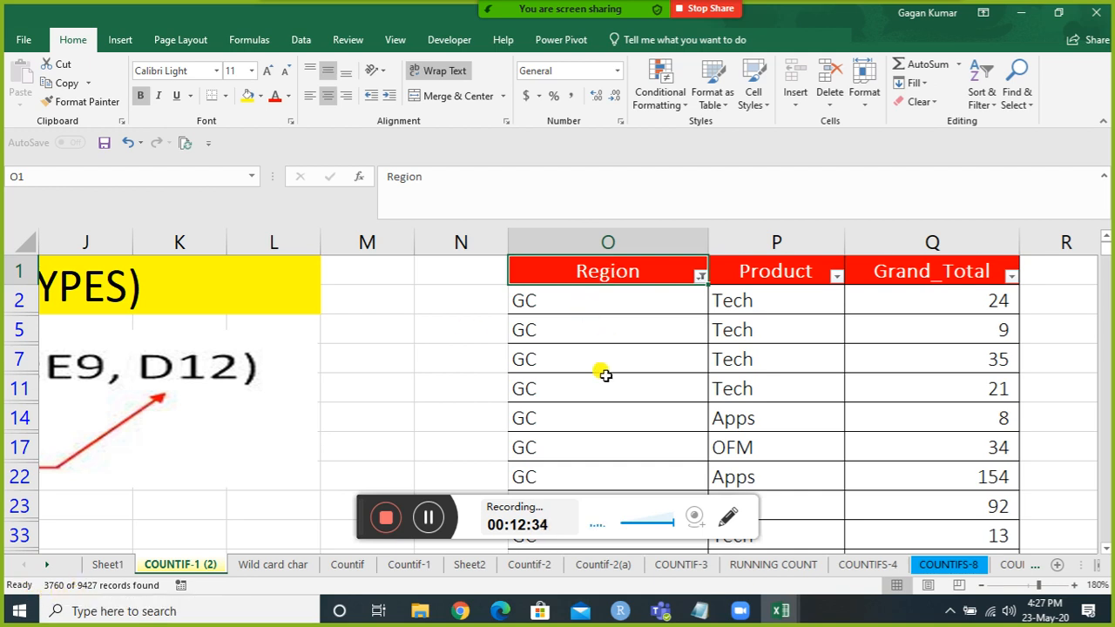
Step: Remove the filter from the data table and return to the By Reff count in E14
key(alt+d)
key(f)
key(f)
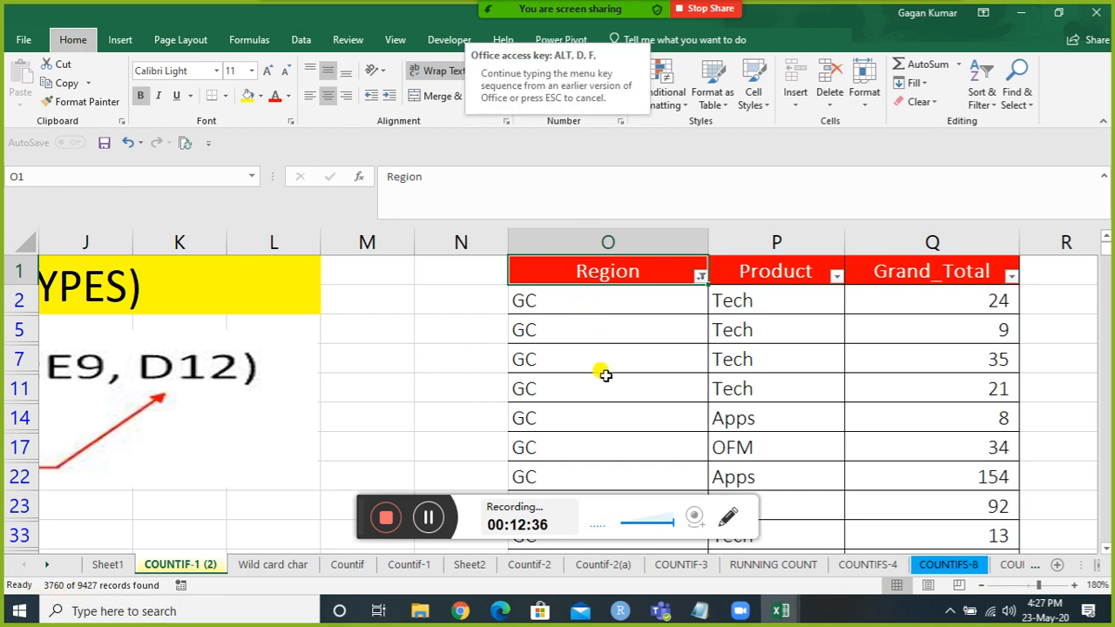
key(Down)
key(Left)
key(Left)
key(Down)
key(Down)
key(Down)
key(Down)
key(Down)
key(Down)
key(Down)
key(Down)
key(Down)
key(Down)
key(Down)
key(Down)
key(Down)
key(Down)
key(Down)
key(Down)
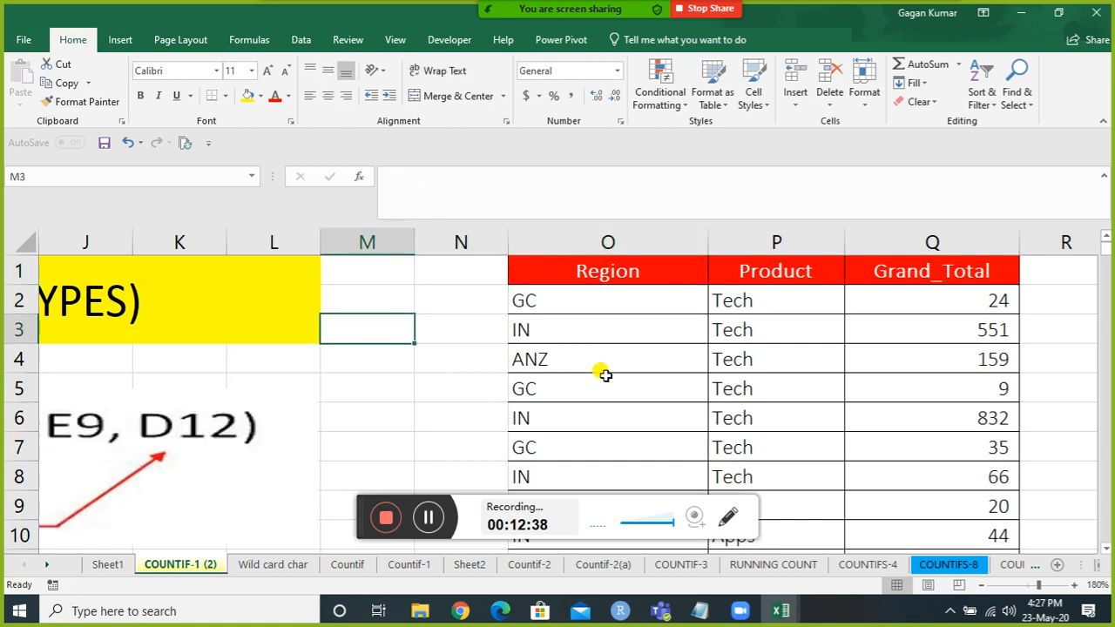
key(Up)
key(Up)
key(Up)
key(Up)
key(Up)
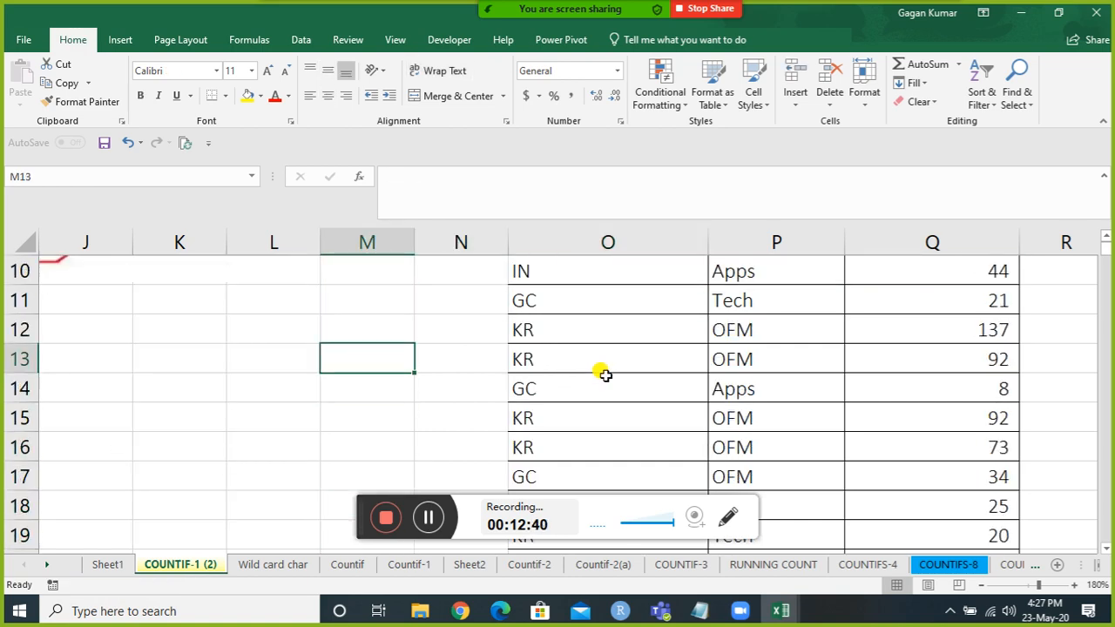
key(Left)
key(Left)
key(Left)
key(Left)
key(Left)
key(Left)
key(Left)
key(Left)
key(Left)
key(Left)
key(Right)
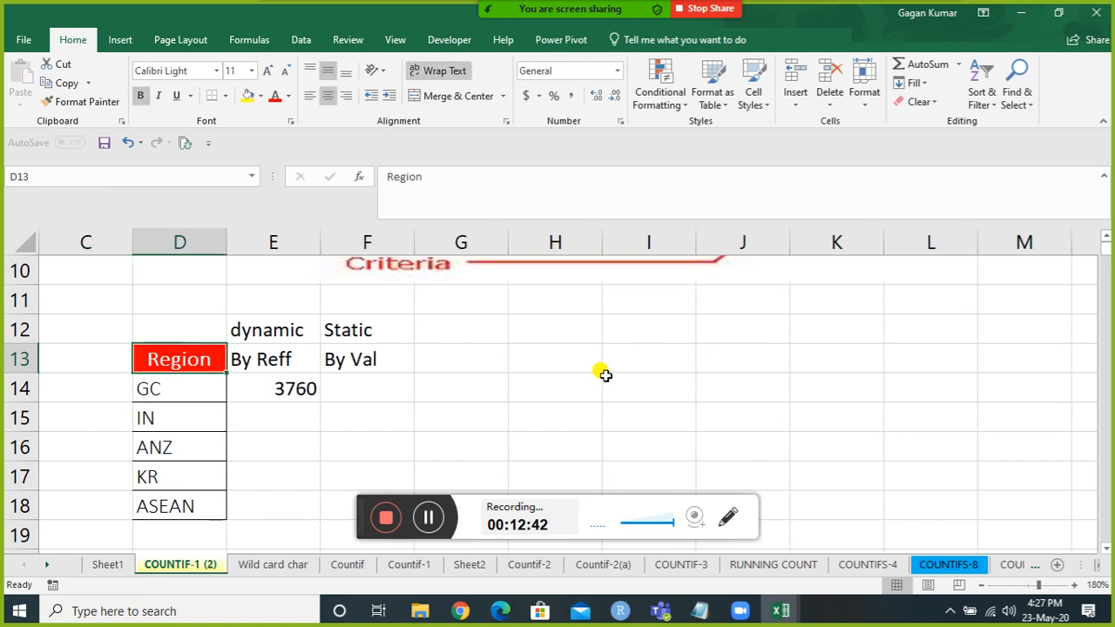
key(Down)
key(Right)
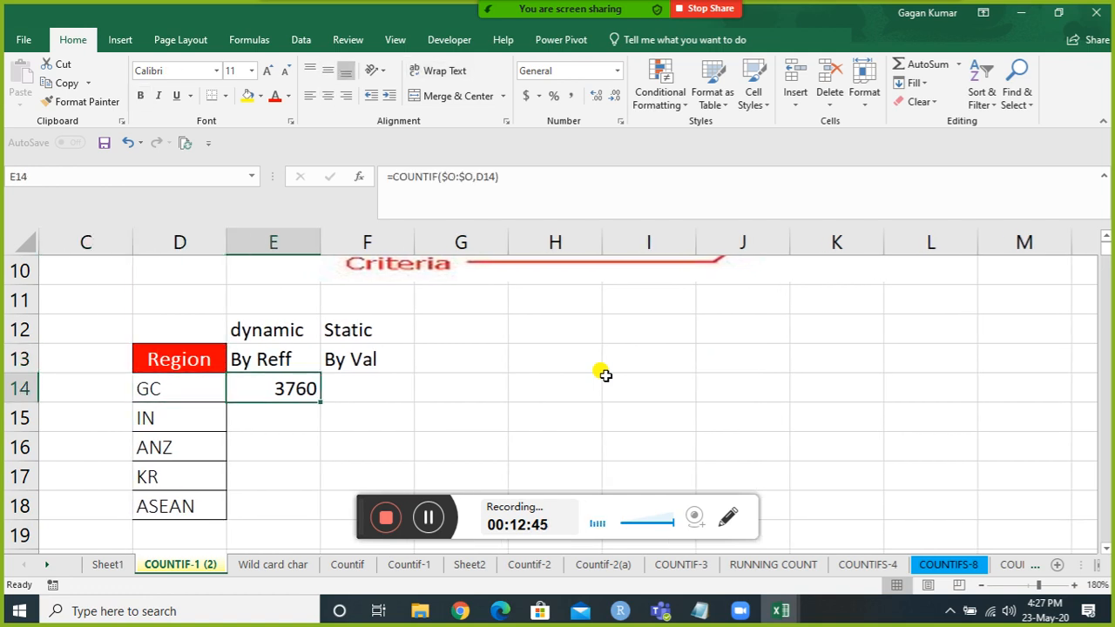
Step: Examine the range and criteria references of the COUNTIF formula in E14
key(Left)
key(Down)
key(Down)
key(Down)
key(Down)
key(Right)
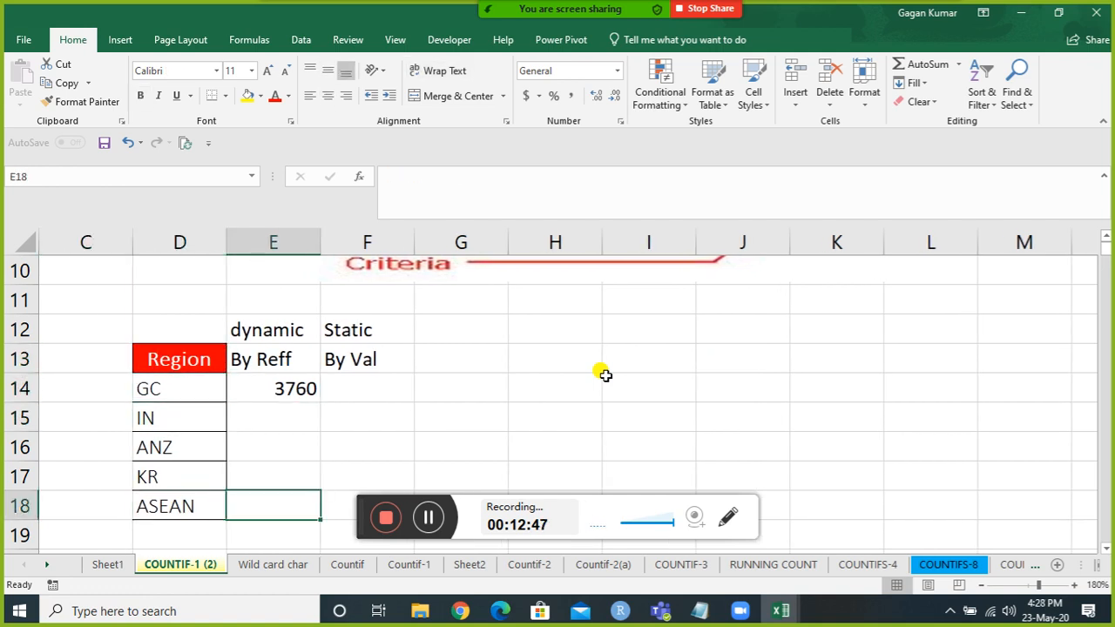
key(Up)
key(Up)
key(Up)
key(Up)
key(F2)
key(Left)
key(Left)
key(Left)
key(Left)
key(Left)
key(Left)
key(Left)
key(Left)
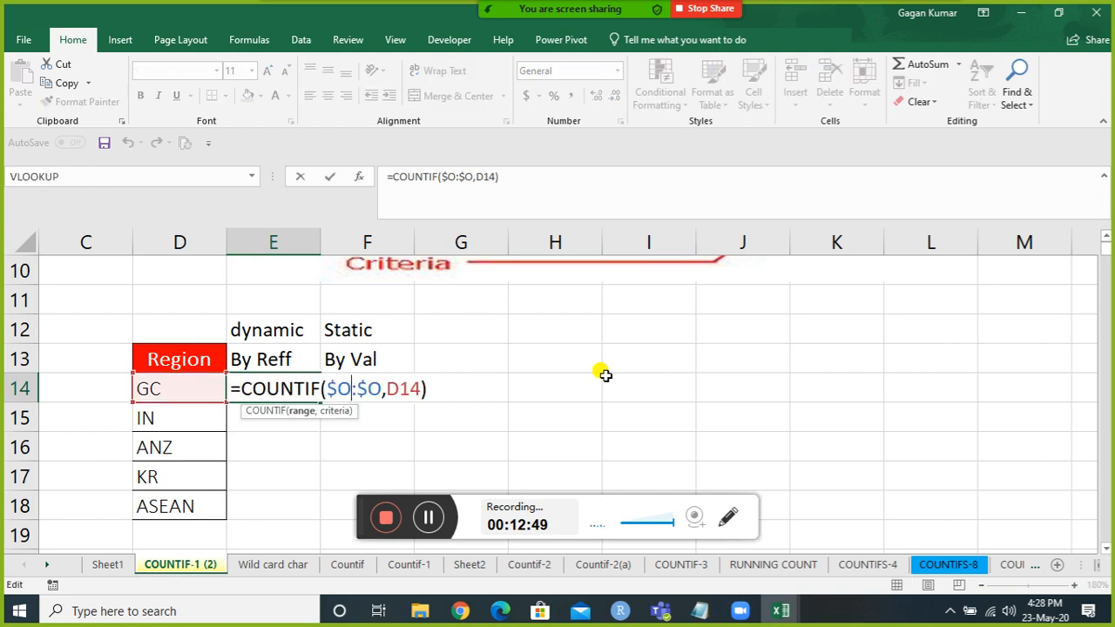
key(Right)
key(Right)
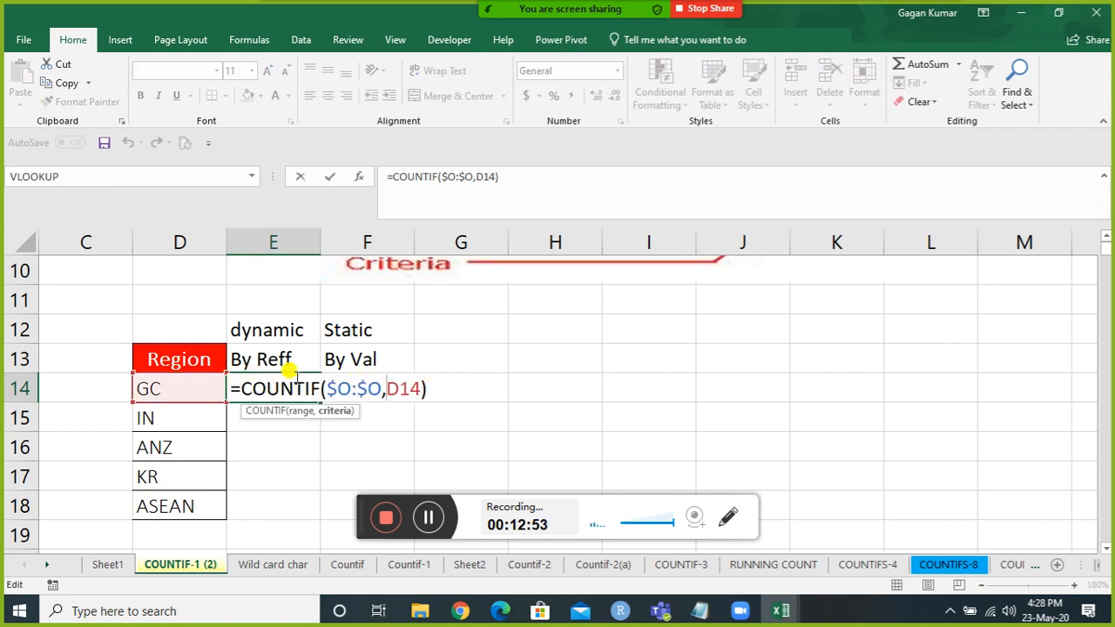
Step: Fill the COUNTIF formula from E14 down through E18 for the remaining regions
click(183, 422)
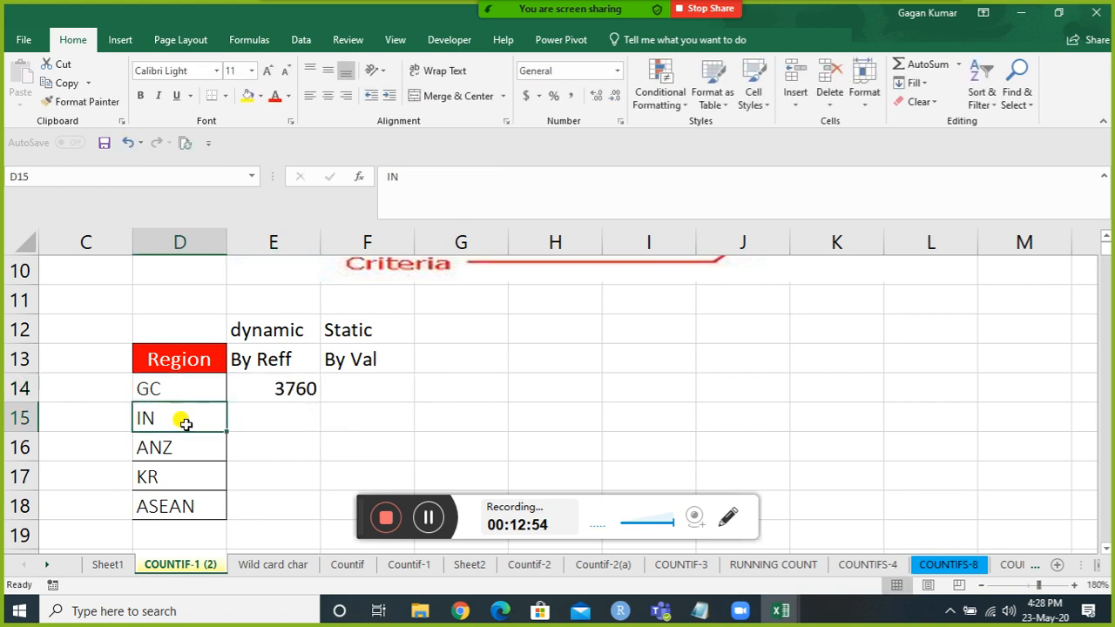
key(Down)
key(Down)
key(Down)
key(Right)
key(ctrl+shift+Up)
key(ctrl+d)
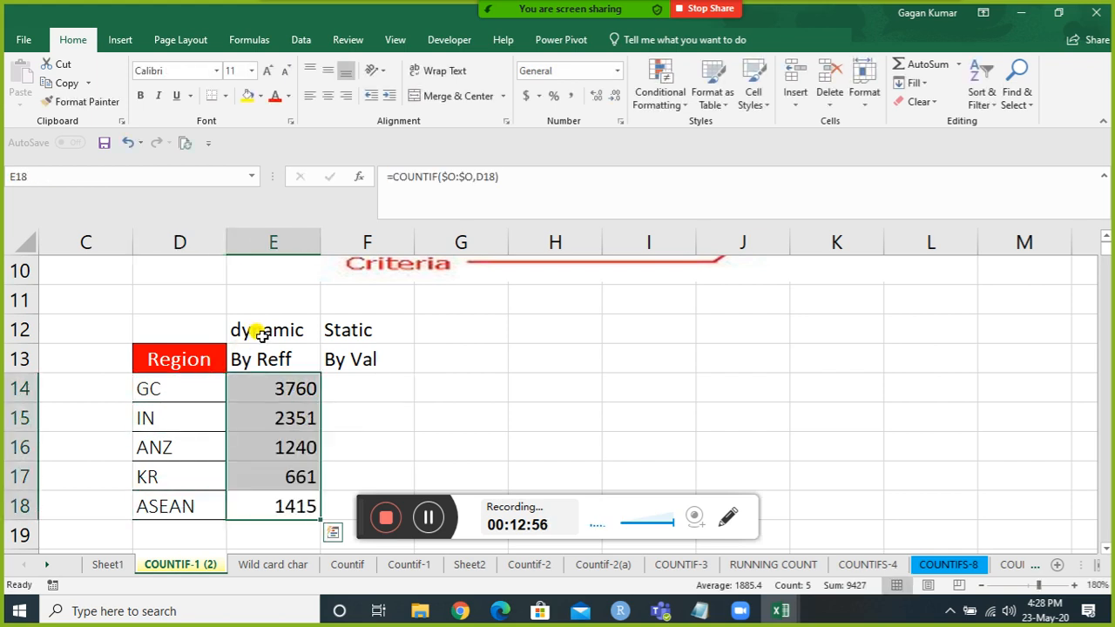
Step: Inspect the cell references in the filled COUNTIF formulas in E15 to E17
click(261, 416)
key(F2)
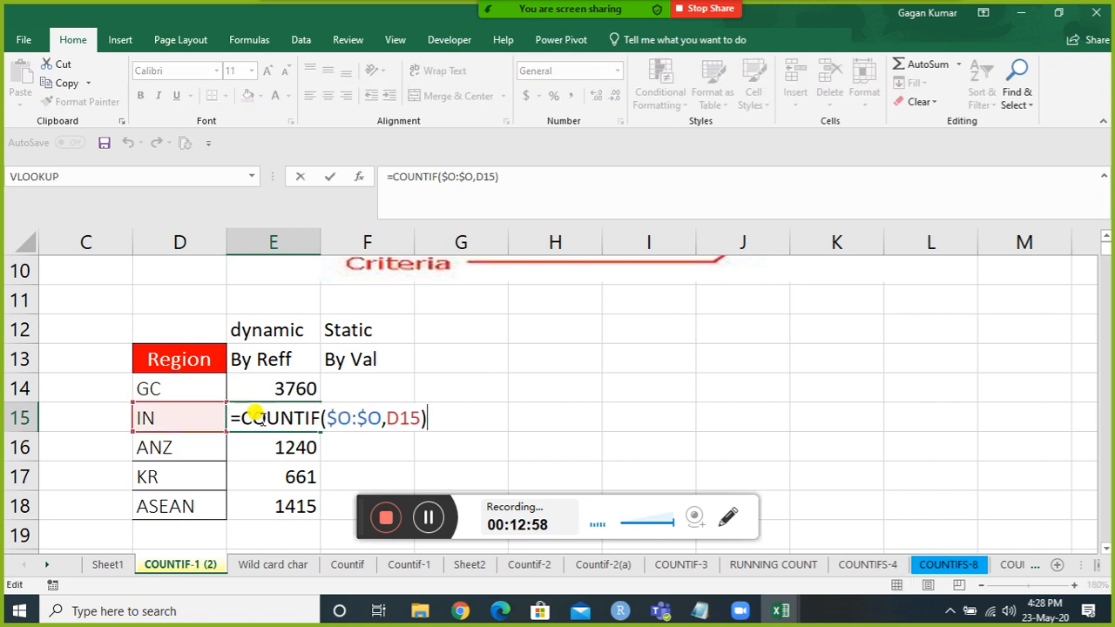
key(Return)
key(F2)
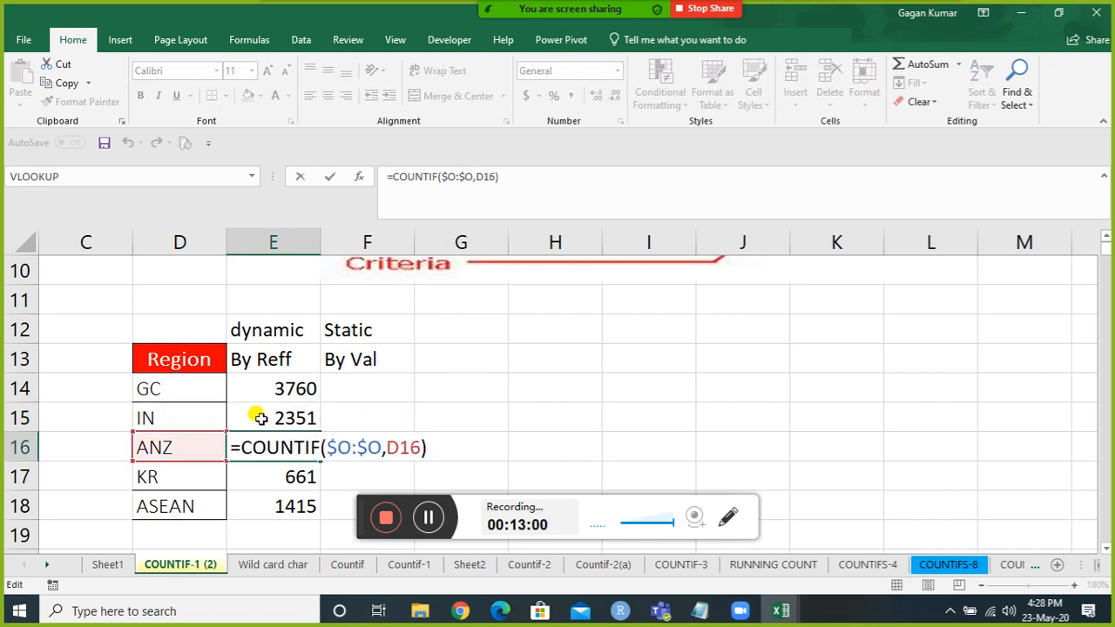
key(Return)
key(F2)
key(Return)
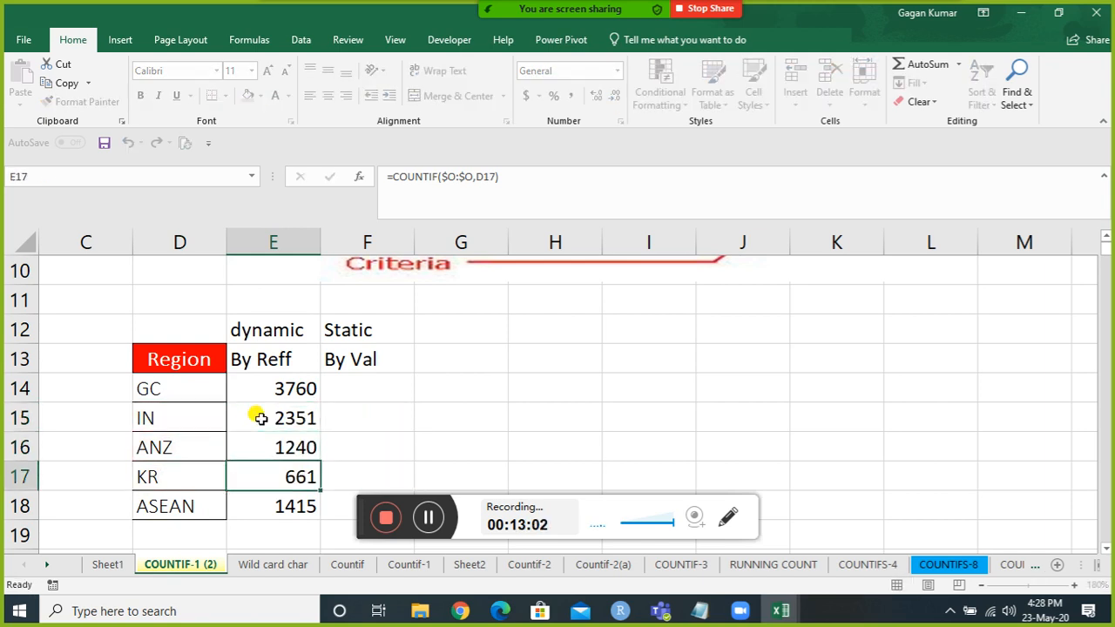
key(F2)
key(Escape)
key(Up)
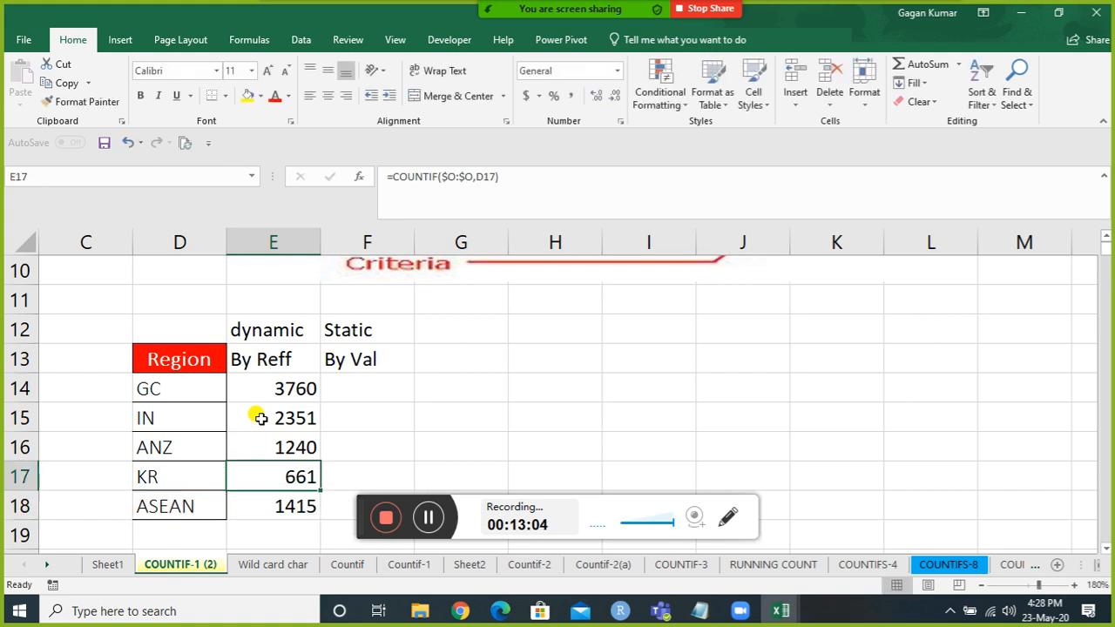
Step: Copy the COUNTIF formula from E14 into F14 and replace its criteria with the text value "GC"
key(Left)
key(Right)
key(Right)
key(Up)
key(Up)
key(Up)
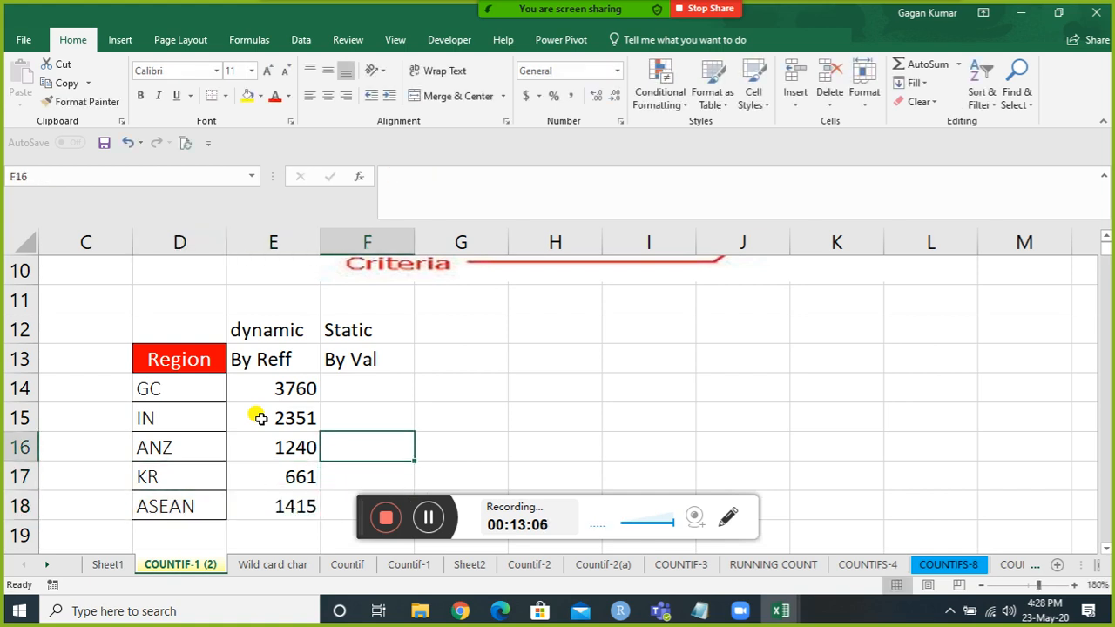
key(ctrl+r)
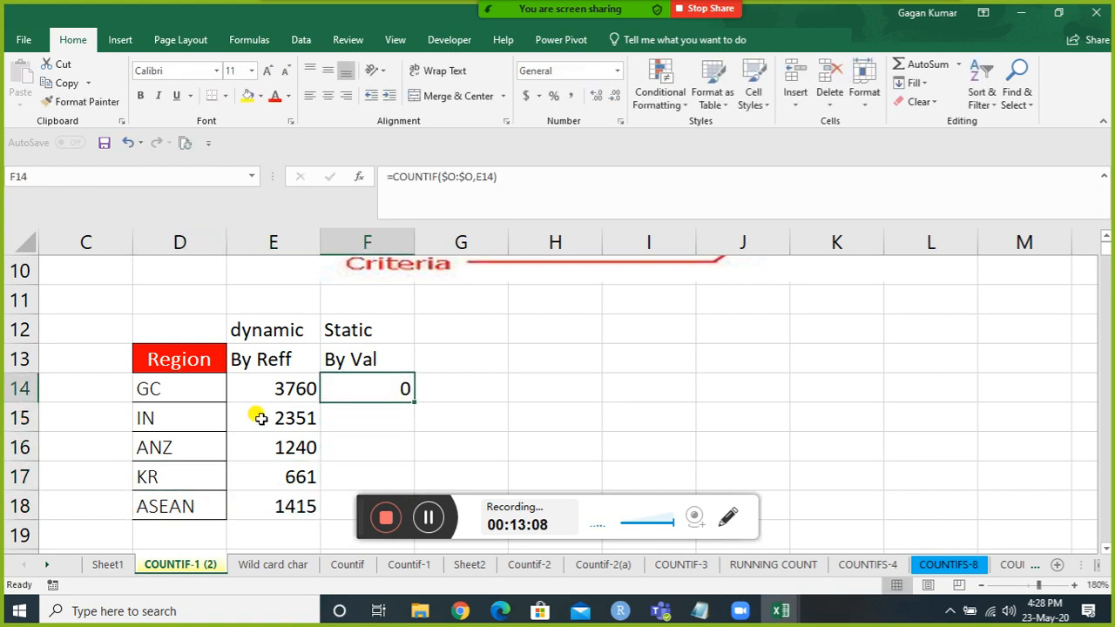
key(F2)
key(BackSpace)
key(BackSpace)
key(BackSpace)
key(BackSpace)
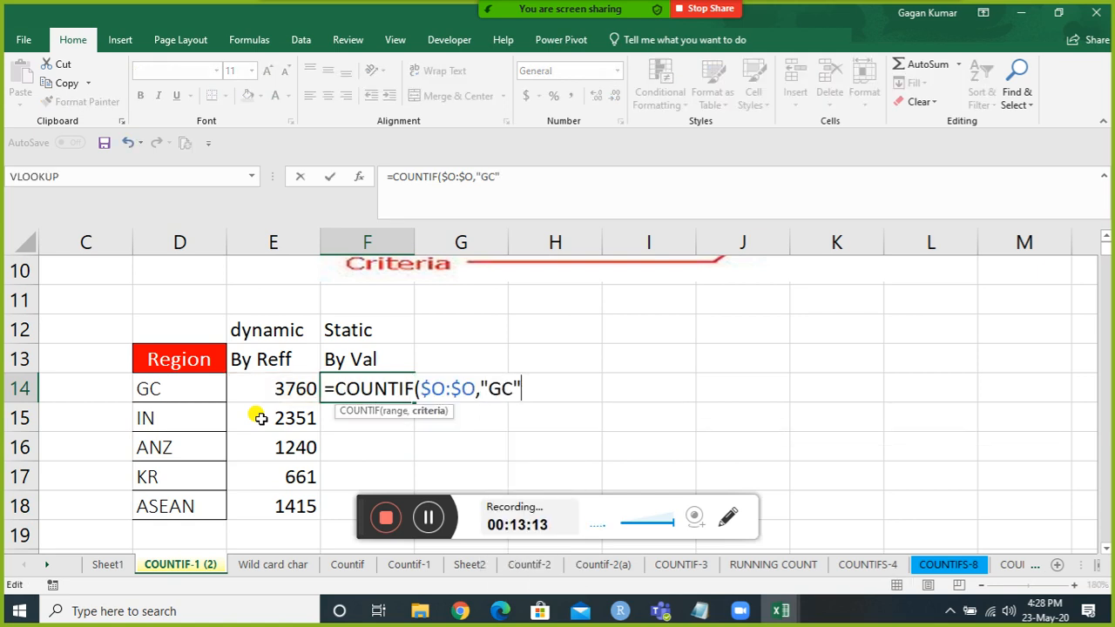
text("GC"))
key(Return)
key(Up)
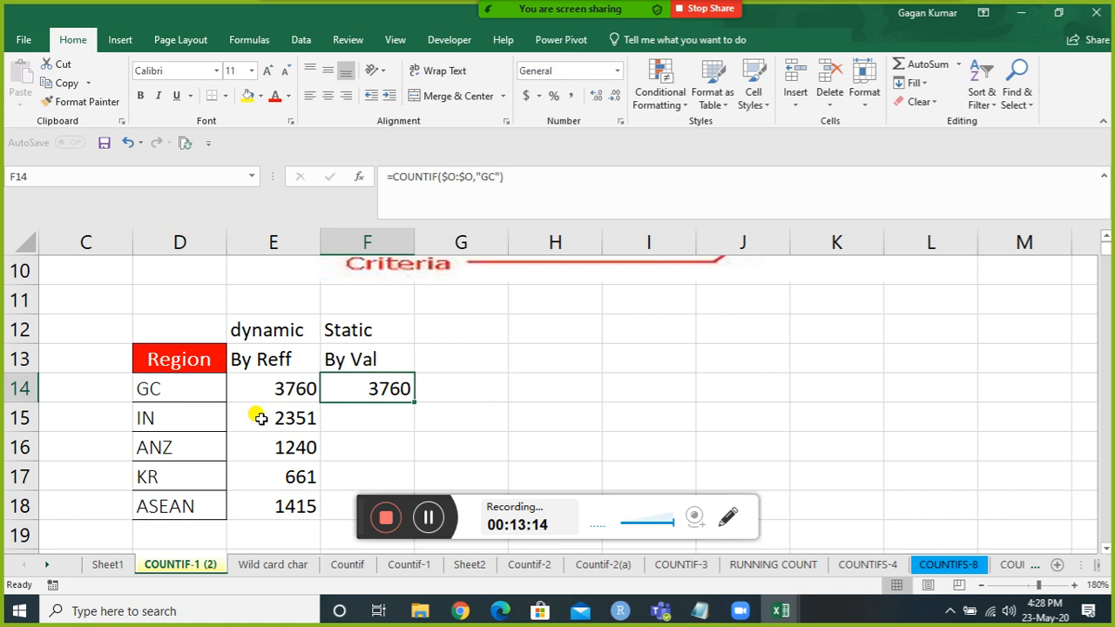
Step: Fill the static By Val formula from F14 down through F18
key(Up)
key(Down)
key(F2)
key(Left)
key(Left)
key(Escape)
key(Down)
key(Down)
key(Down)
key(Down)
key(ctrl+shift+Up)
key(ctrl+d)
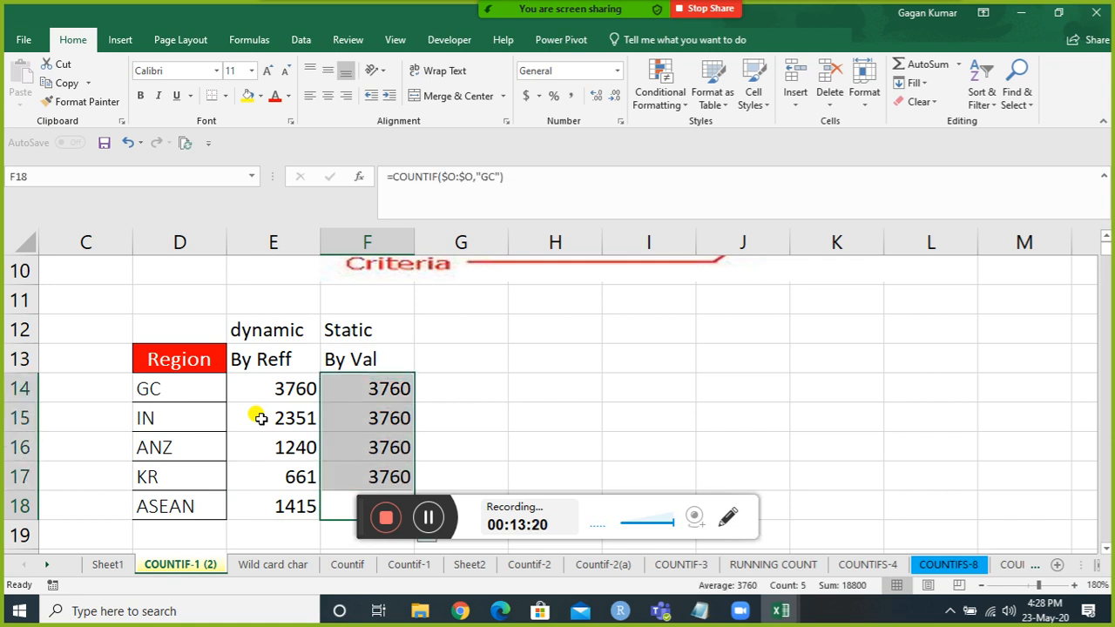
Step: Replace the criteria in the F15 COUNTIF formula with the text value "IN"
key(Up)
key(Up)
key(Up)
key(Up)
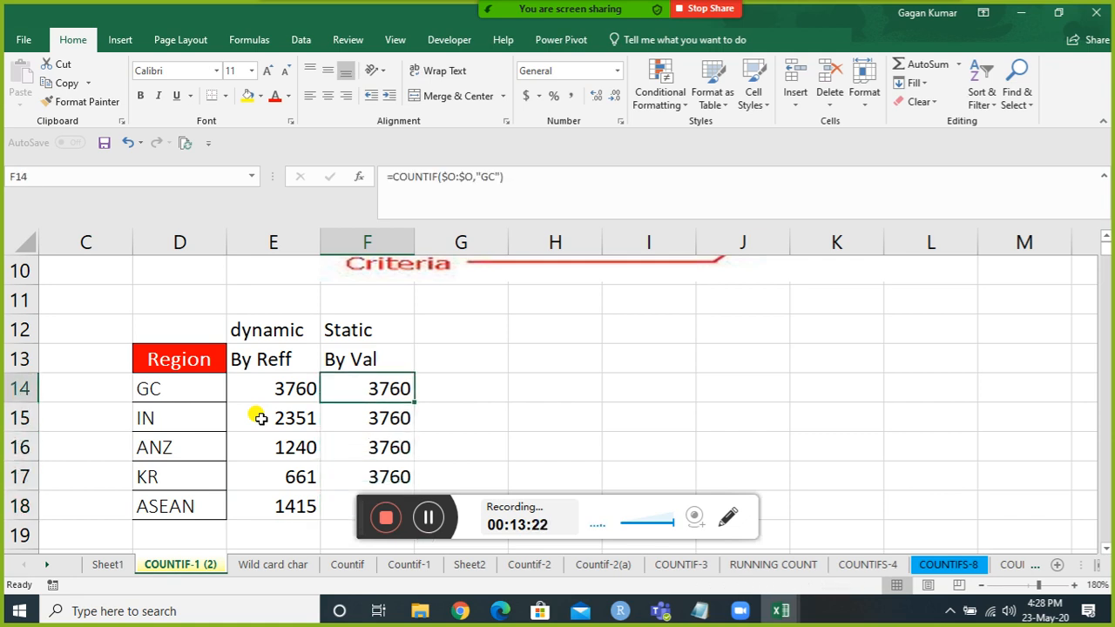
click(260, 418)
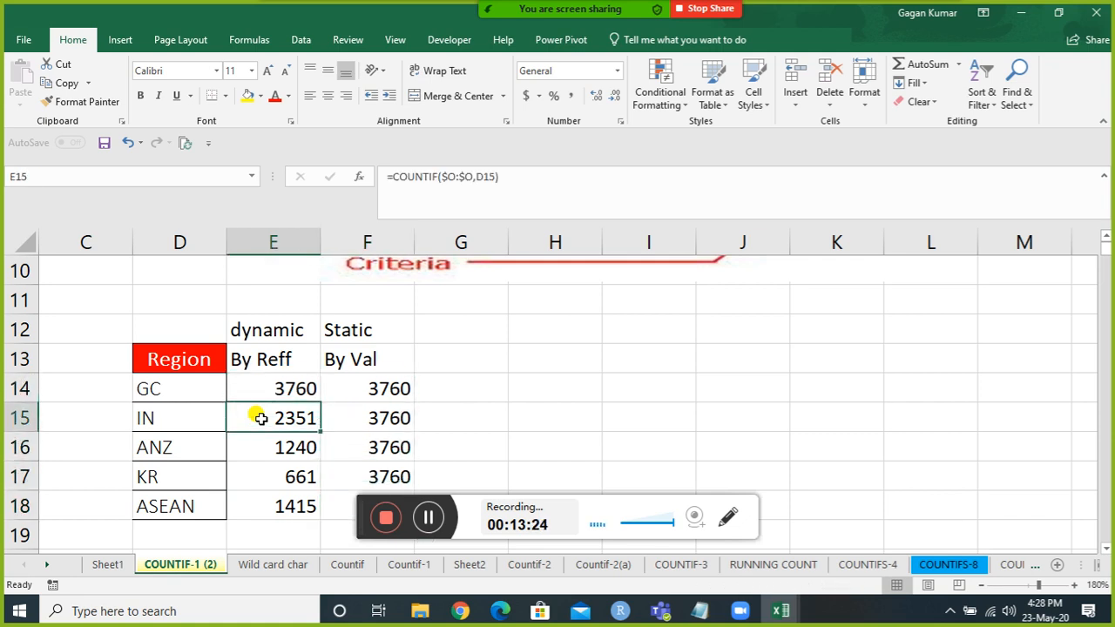
key(Right)
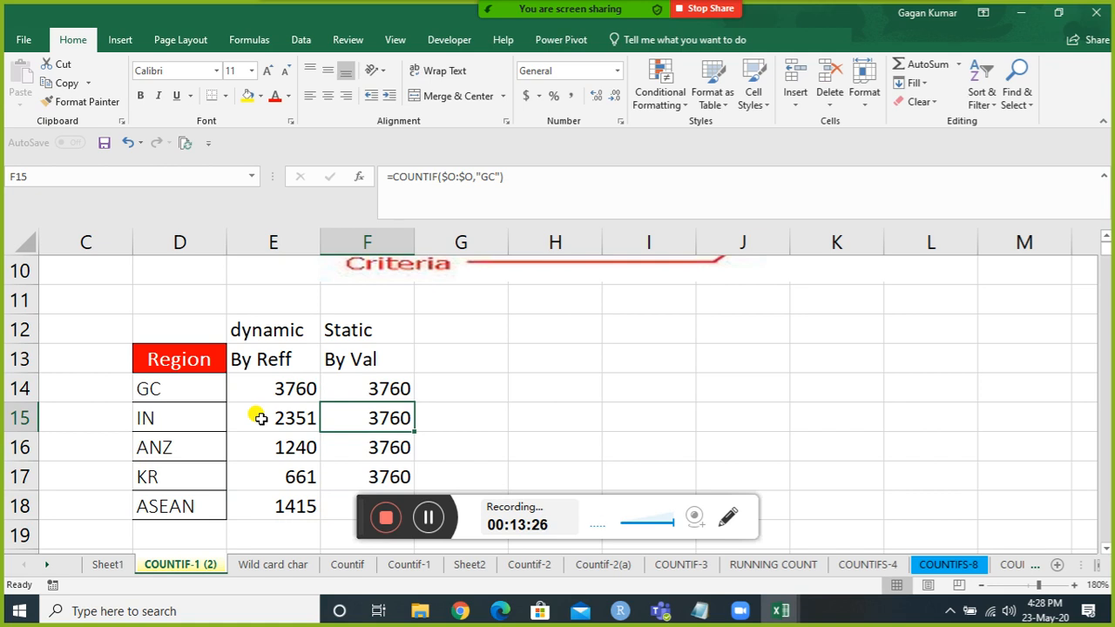
key(F2)
key(BackSpace)
key(BackSpace)
key(BackSpace)
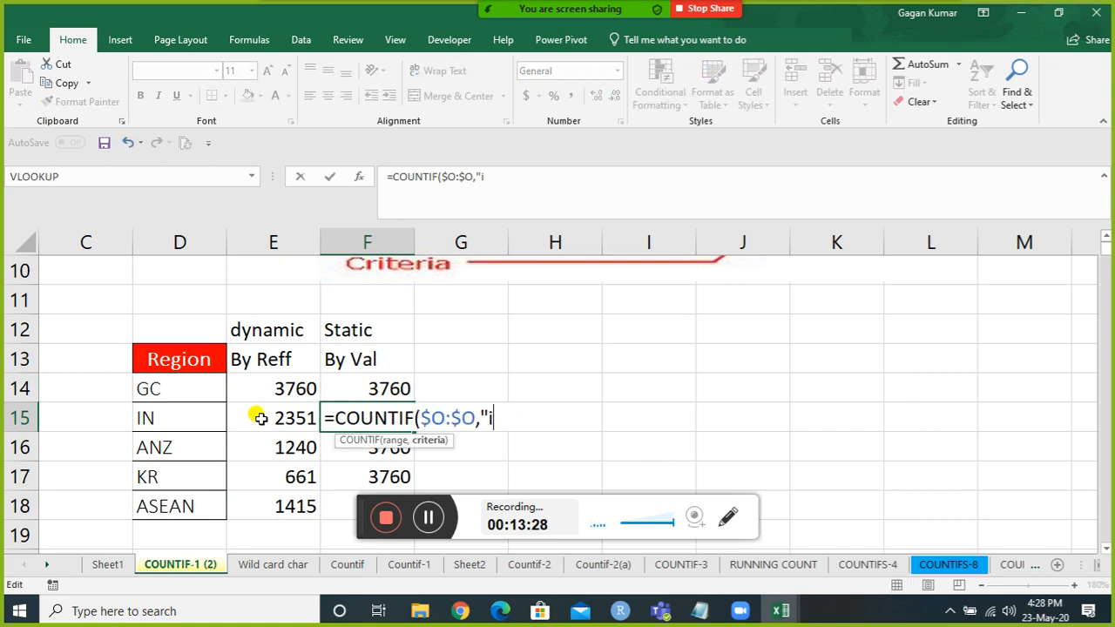
key(Return)
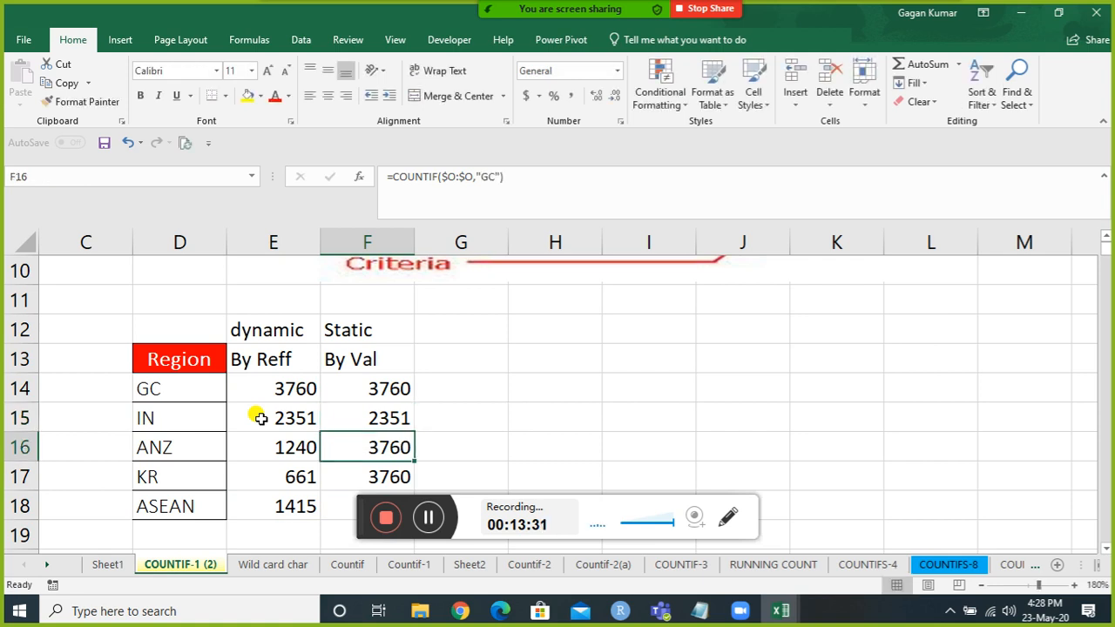
Step: Compare the static By Val column with the dynamic By Reff column and its region criteria in D15
key(Down)
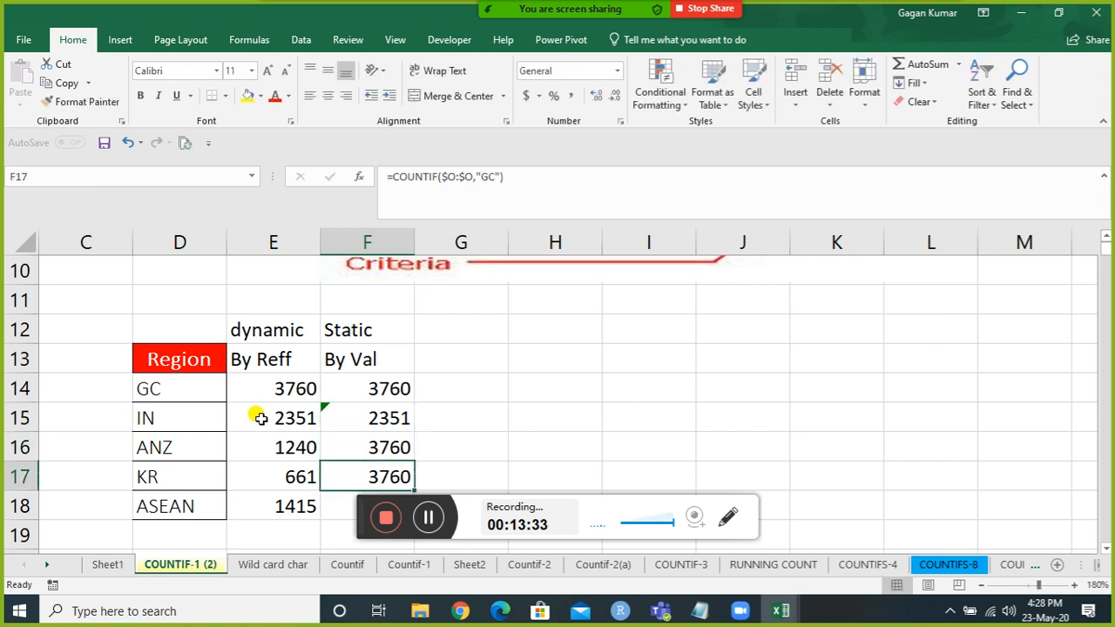
key(Up)
key(Up)
key(Up)
key(Up)
key(Up)
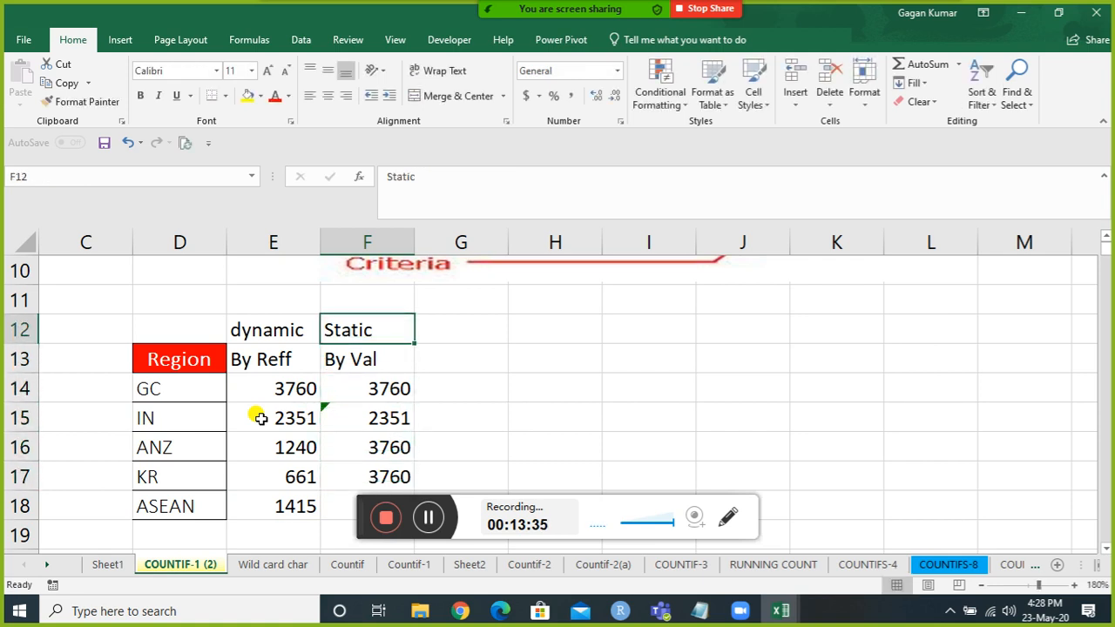
key(Left)
key(Down)
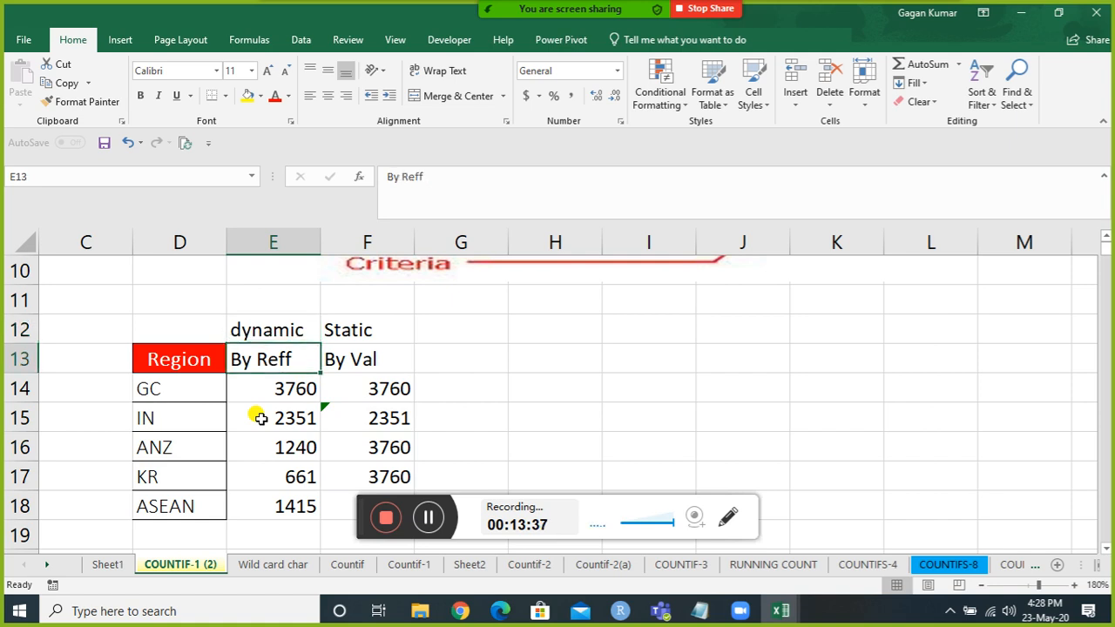
key(Down)
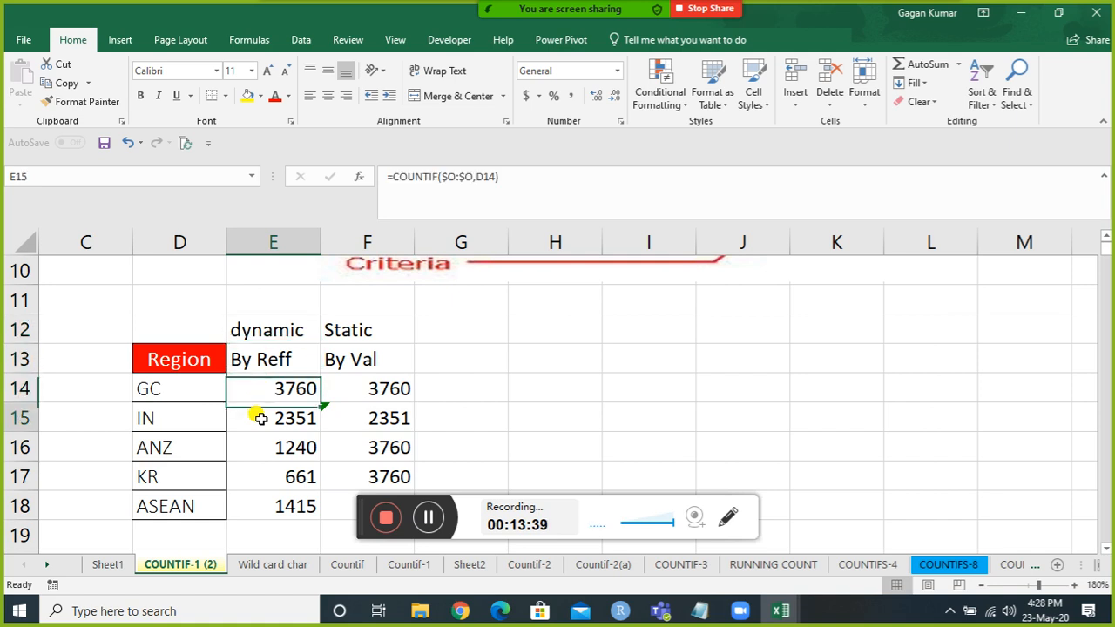
key(Down)
key(Left)
key(Left)
key(Left)
key(Left)
key(Right)
key(Right)
key(Right)
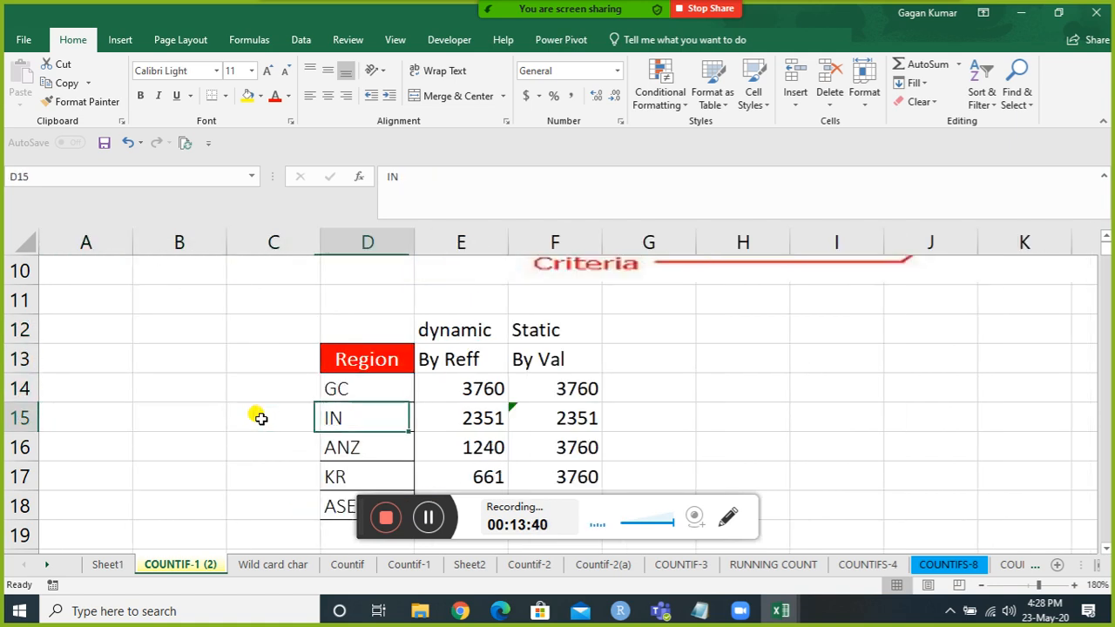
Step: Read the notes below the region table that define Static ByVal and Dynamic ByRef criteria
key(Down)
key(Down)
key(Down)
key(Down)
key(Down)
key(Down)
key(Down)
key(Down)
key(Down)
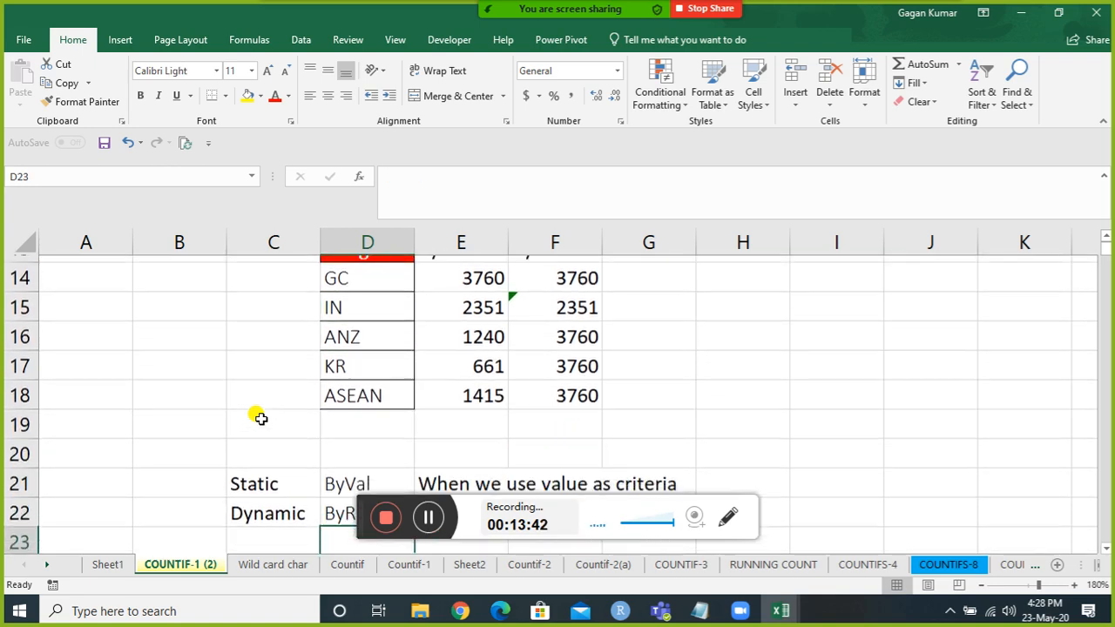
key(Down)
key(Down)
key(Down)
key(Down)
key(Down)
key(Down)
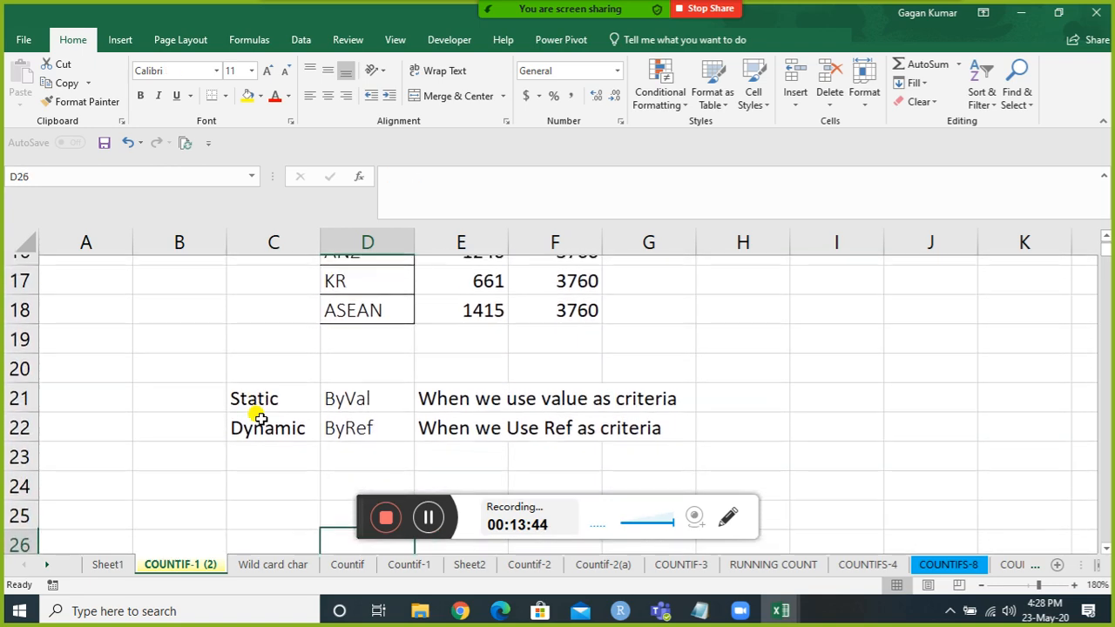
key(Down)
key(Down)
key(Down)
key(Down)
key(Down)
key(Down)
key(Down)
key(Down)
key(Down)
key(Down)
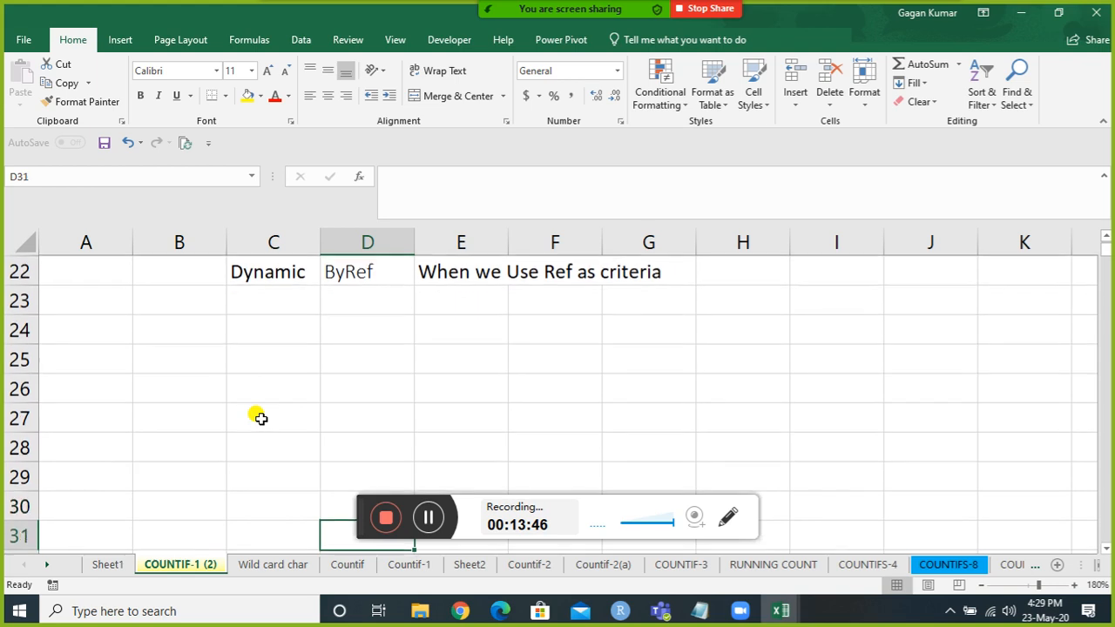
Step: Go to the Wild card char sheet and read the meanings of the ? and * wildcards
key(ctrl+Page_Down)
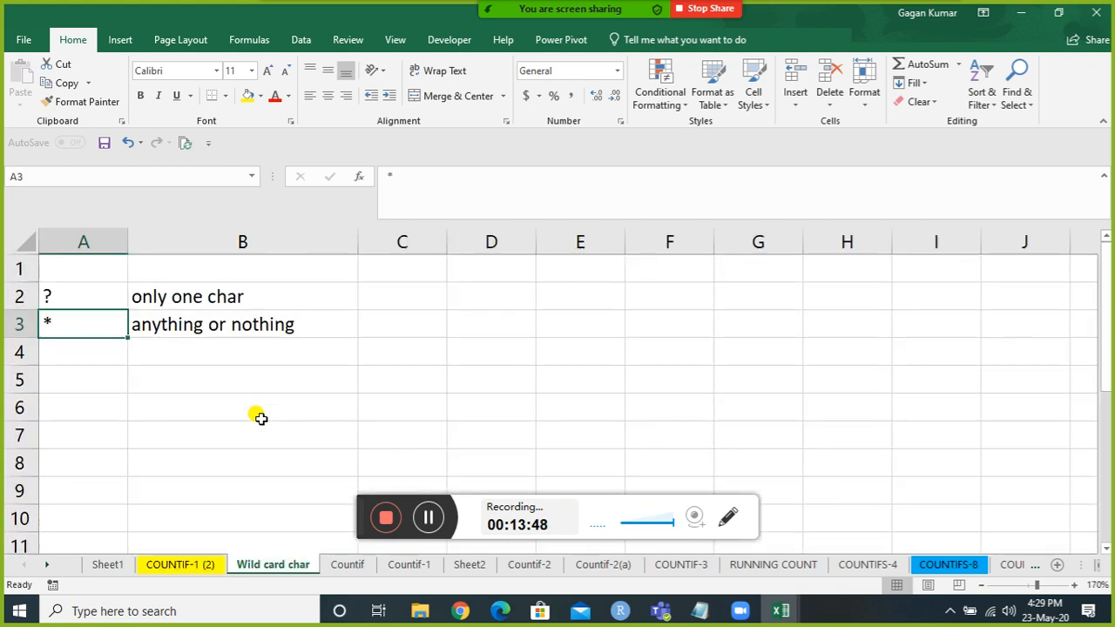
key(Up)
key(Up)
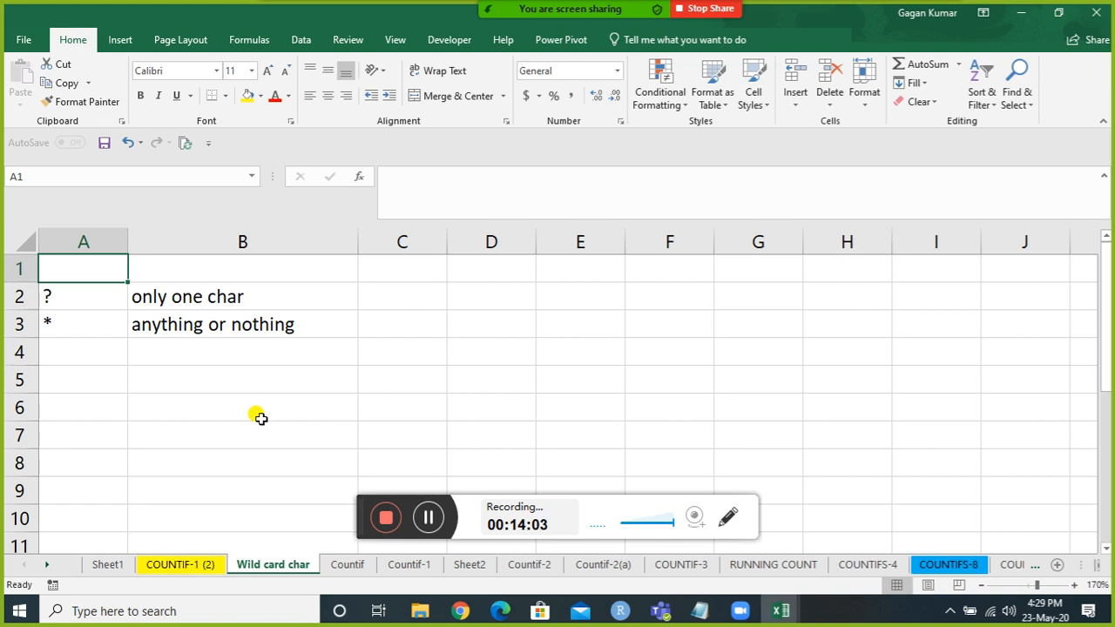
key(Down)
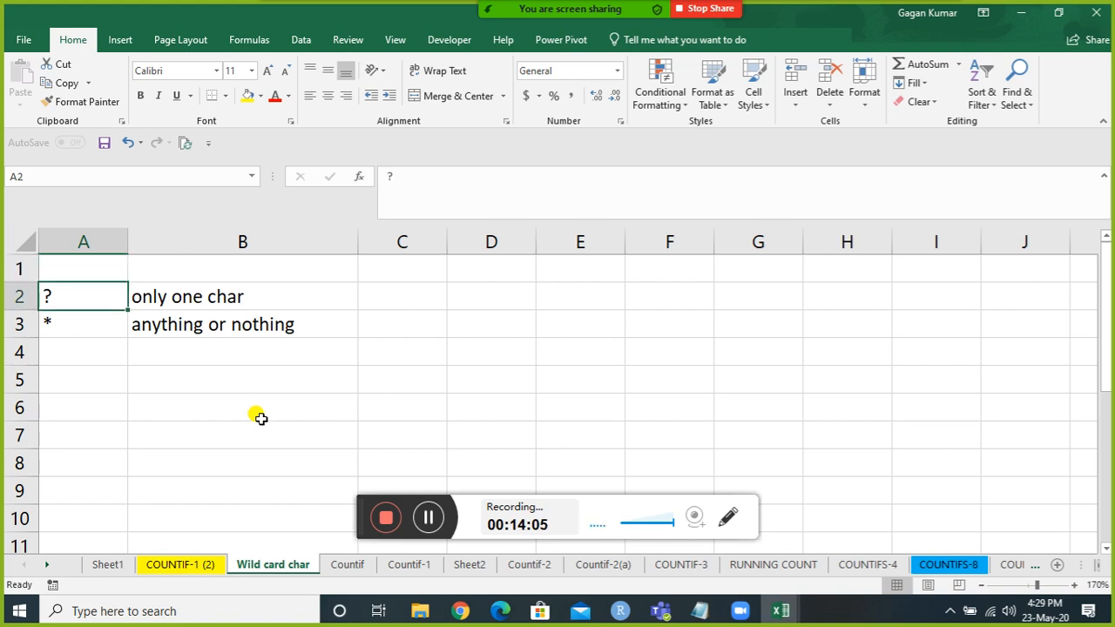
key(Right)
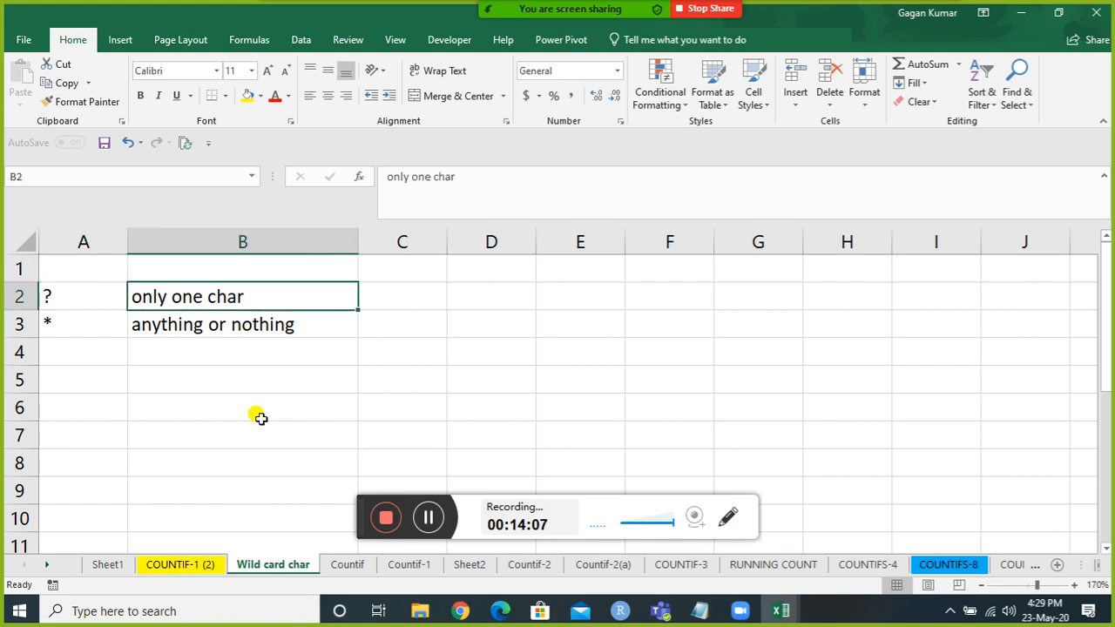
key(Left)
key(Down)
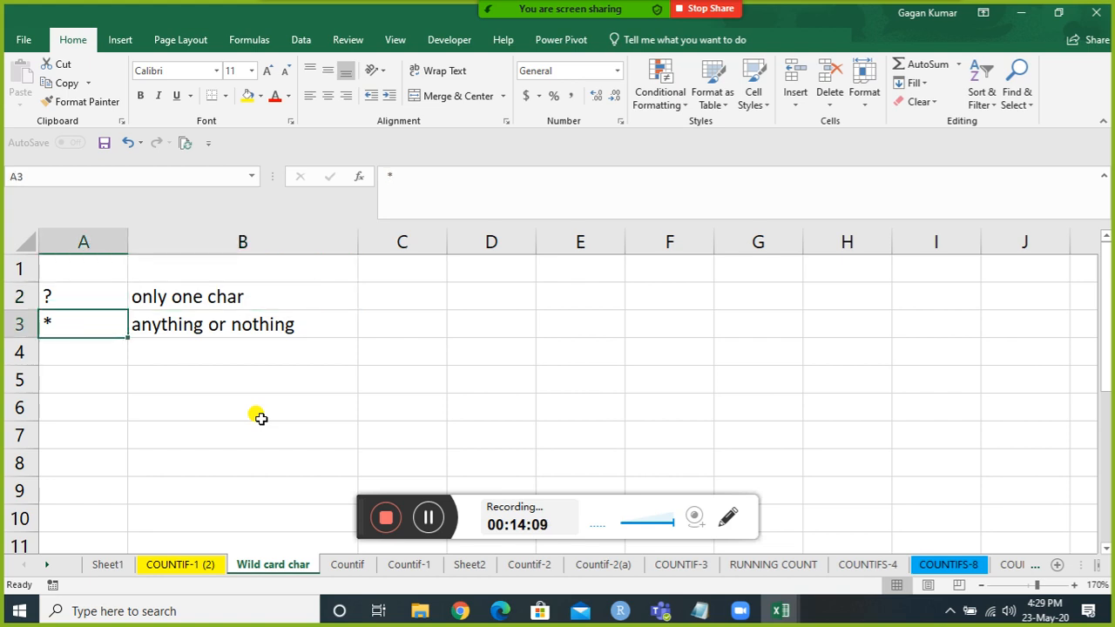
key(Right)
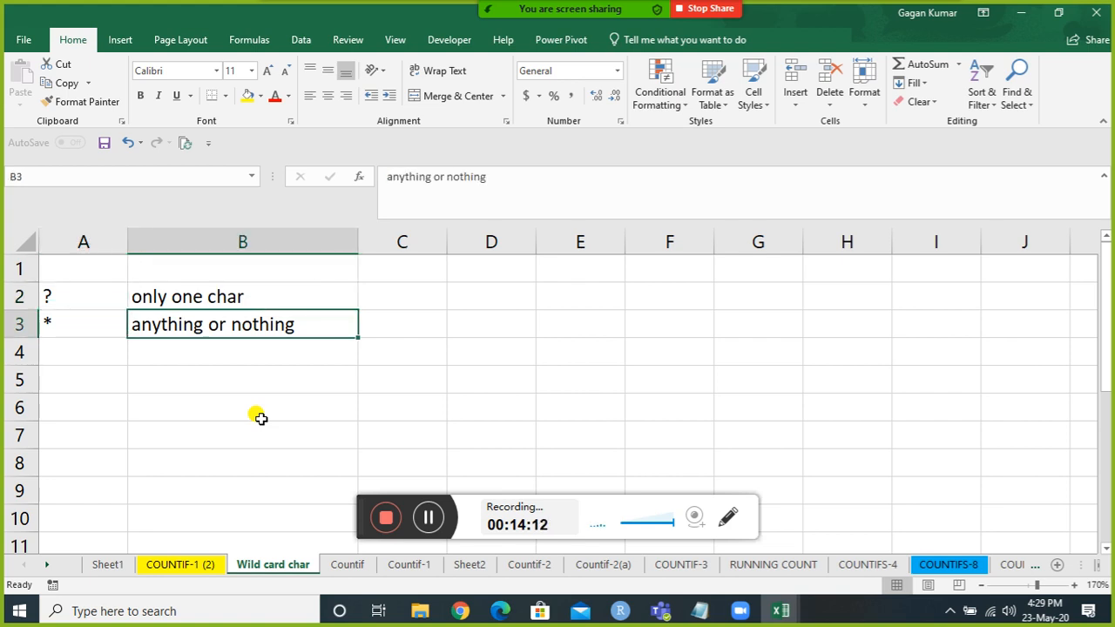
key(Left)
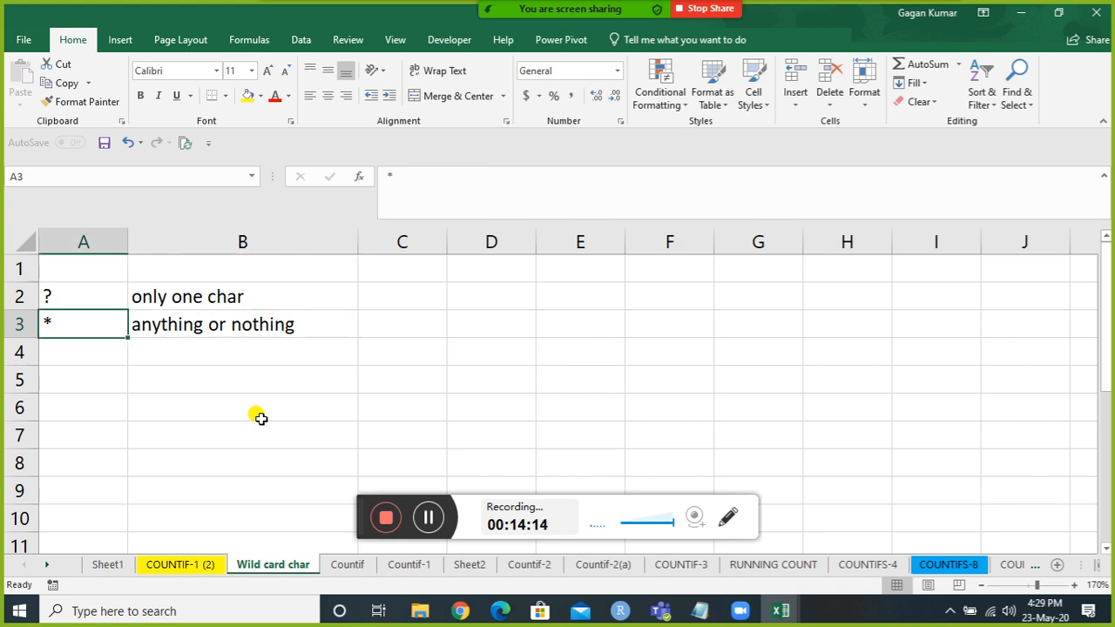
key(Up)
key(Right)
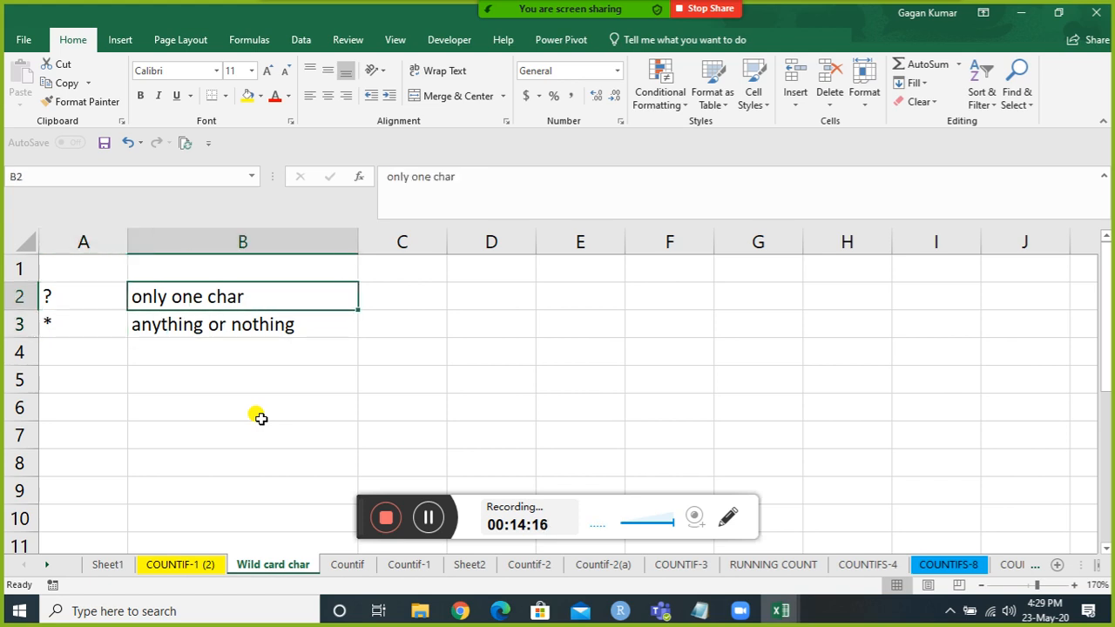
key(Left)
key(Down)
key(Up)
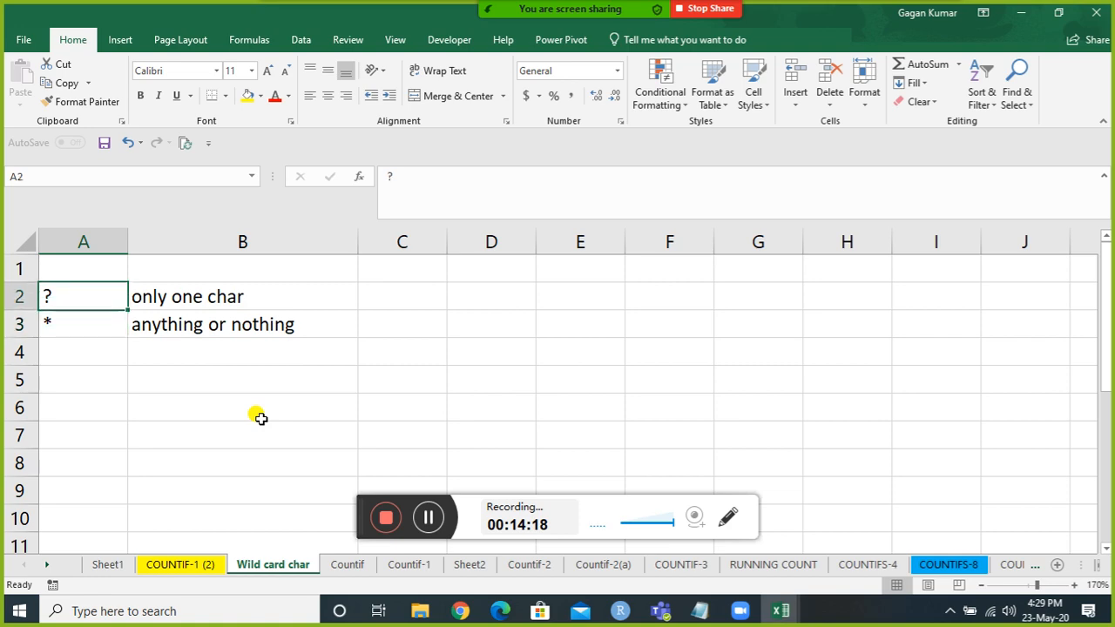
key(Down)
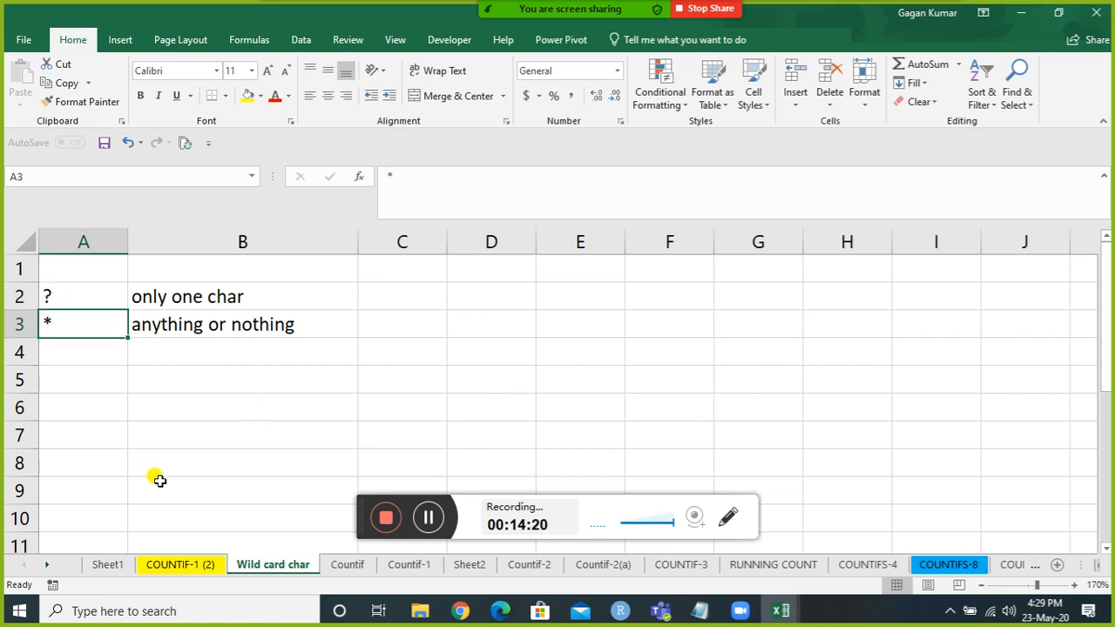
Step: Go to the Countif sheet and look through the EmpName list in column A
click(348, 566)
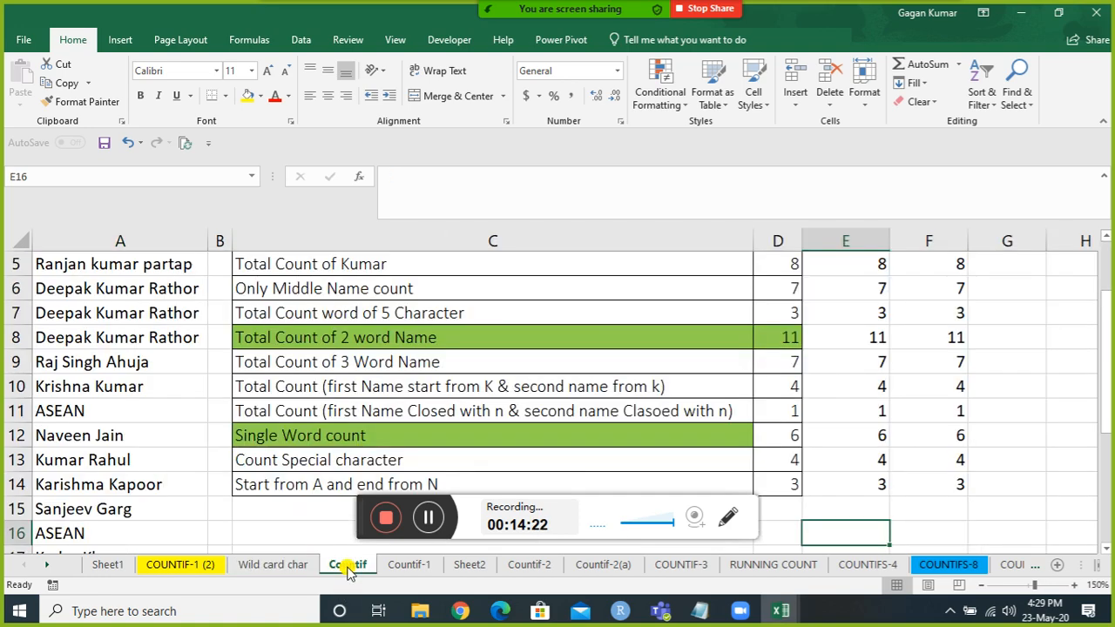
click(191, 462)
key(ctrl+Home)
key(Down)
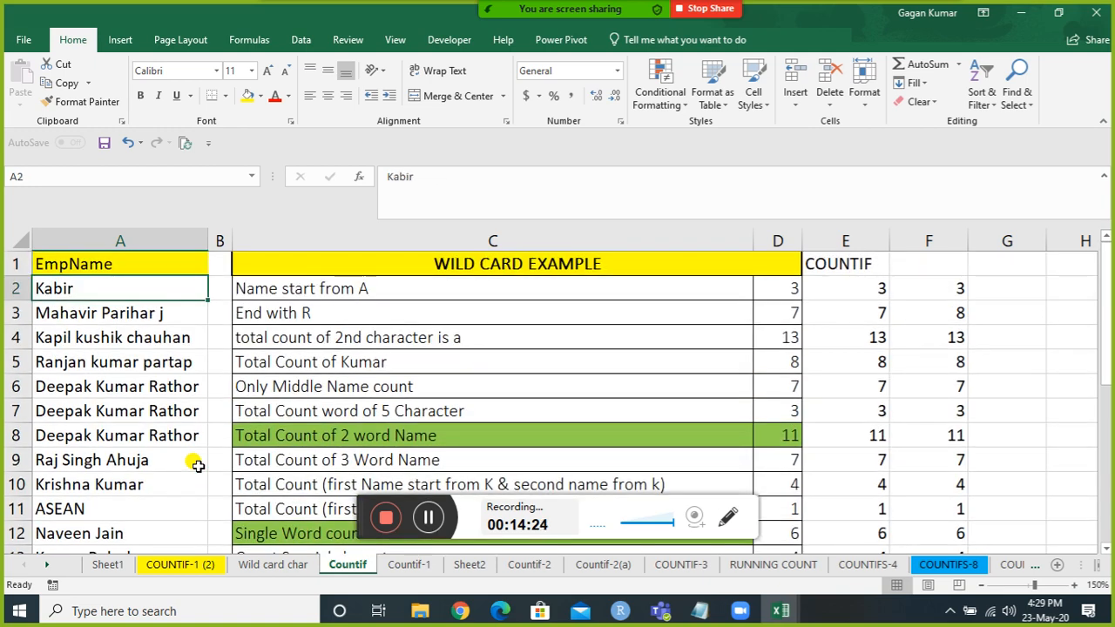
key(Up)
key(Down)
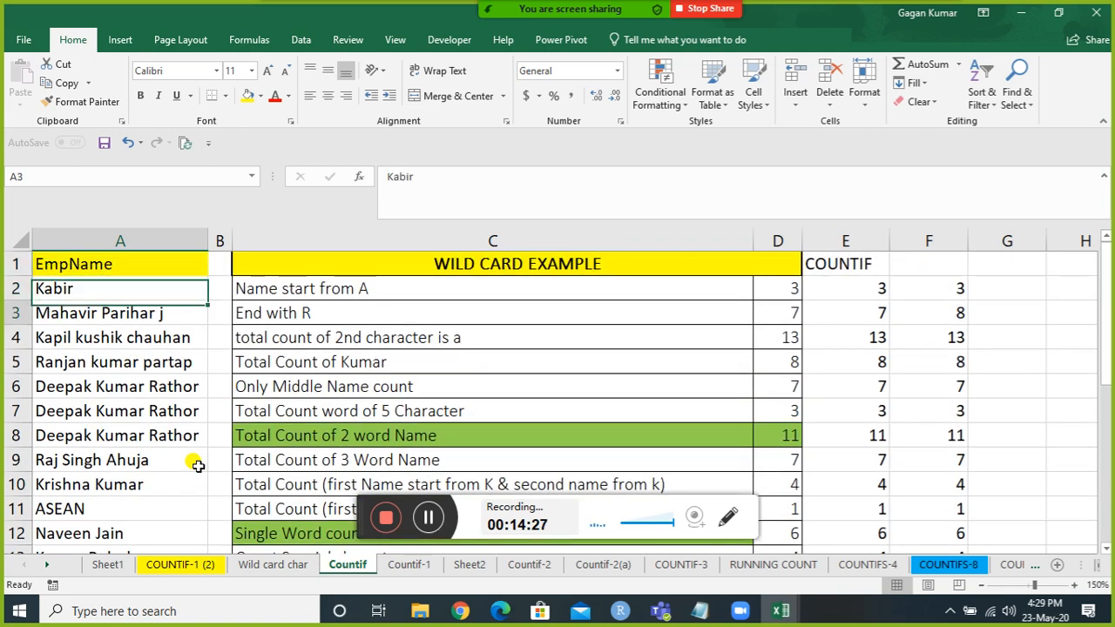
key(Down)
key(Down)
key(Down)
key(Down)
key(Down)
key(Down)
key(Down)
key(Down)
key(Down)
key(Down)
key(Down)
key(Down)
key(Down)
key(Down)
key(Down)
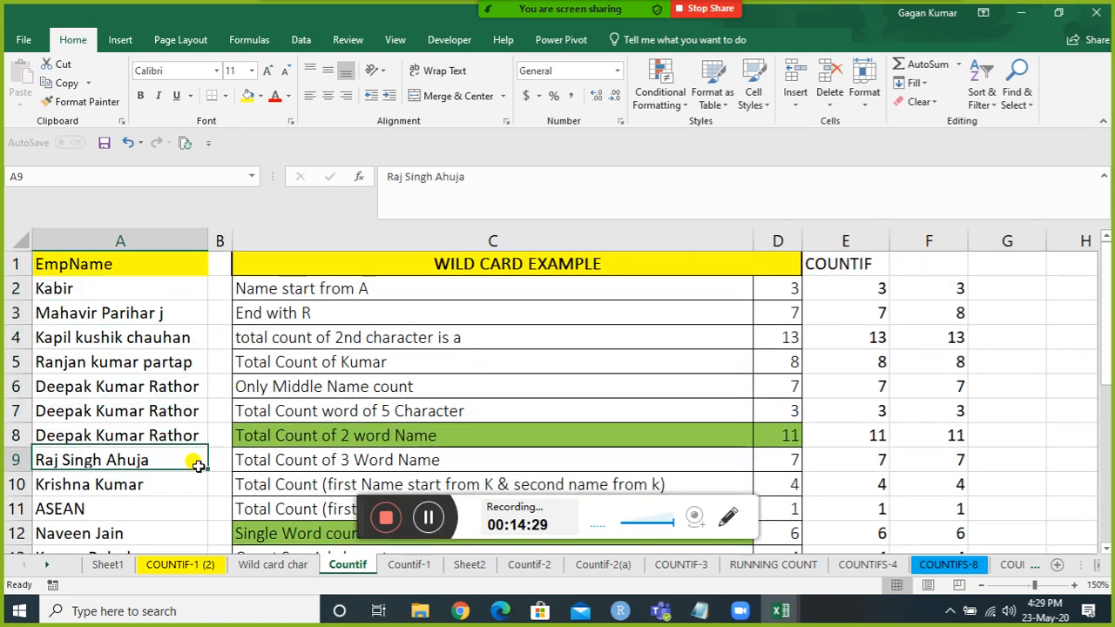
key(Down)
key(Down)
key(Down)
key(Down)
key(Down)
key(Down)
key(Down)
key(Down)
key(Down)
key(Down)
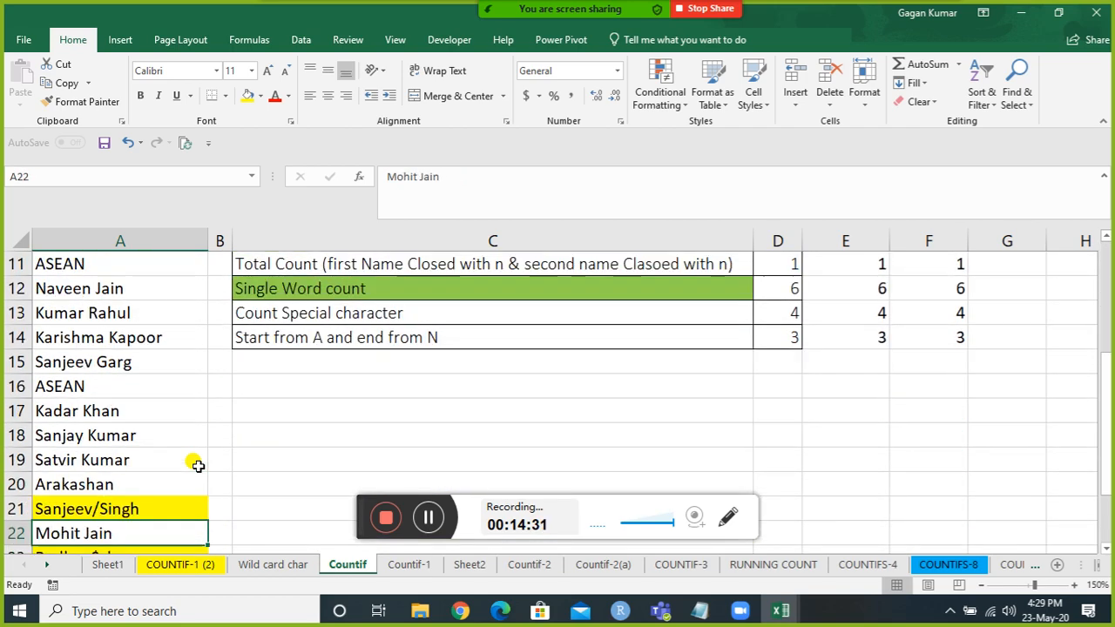
key(Up)
key(Up)
key(Up)
key(Up)
key(Up)
key(Up)
key(Up)
key(Up)
key(Up)
key(Up)
key(Up)
key(Up)
key(Up)
key(Up)
key(Up)
key(Up)
key(Up)
key(Up)
key(Up)
key(Up)
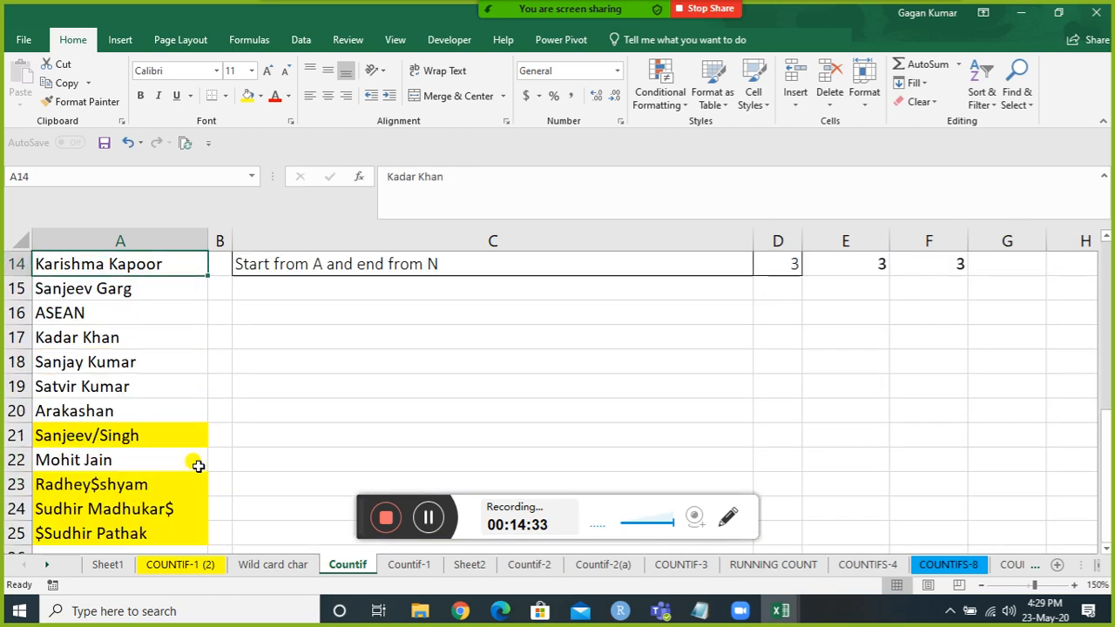
key(Right)
key(Right)
key(Right)
key(Right)
key(Right)
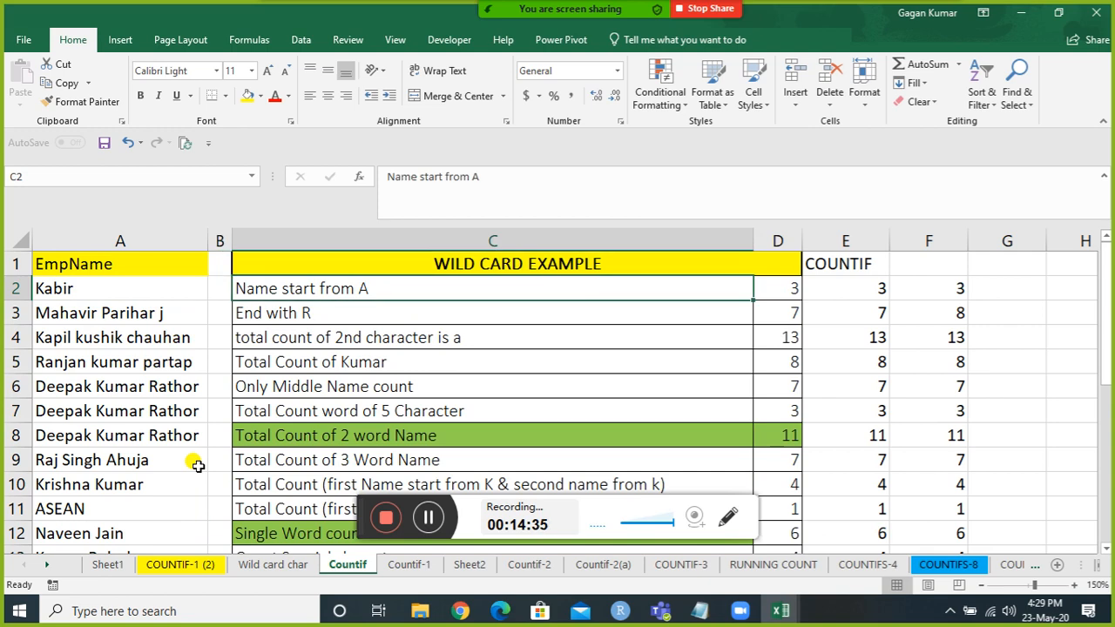
key(ctrl+shift+Down)
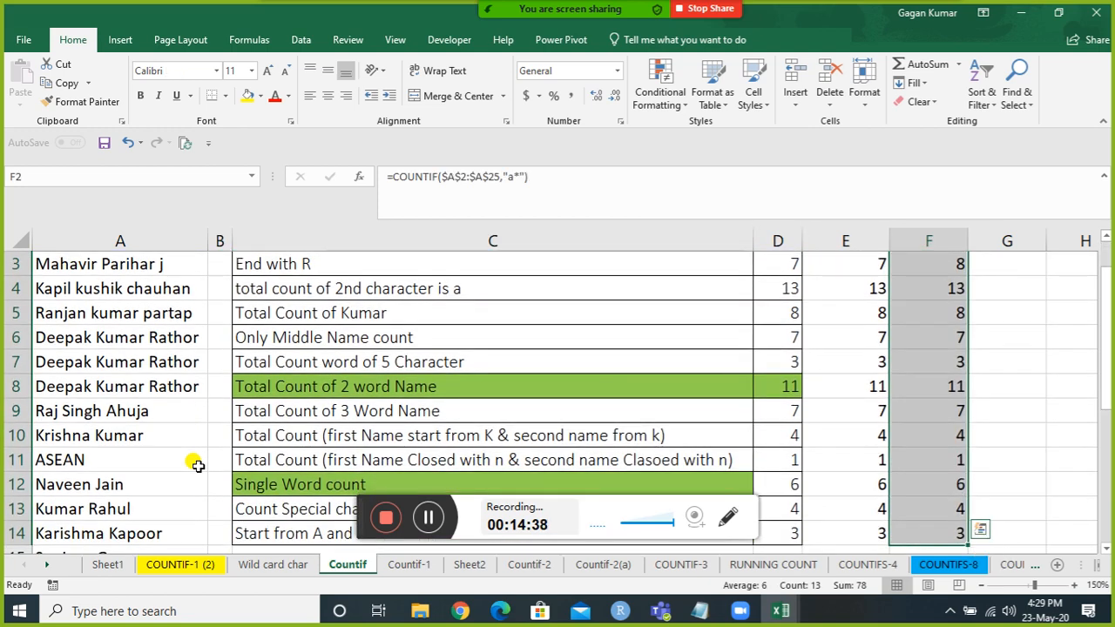
key(ctrl+q)
key(Escape)
key(Up)
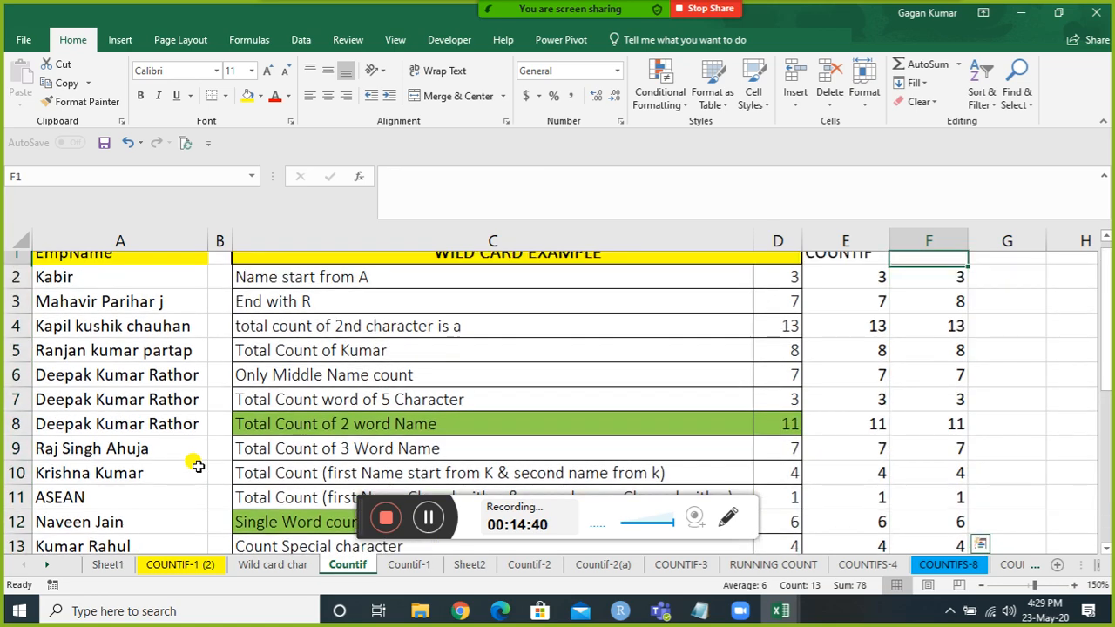
key(Down)
key(Left)
key(ctrl+shift+Down)
scroll(199, 466, down, 4)
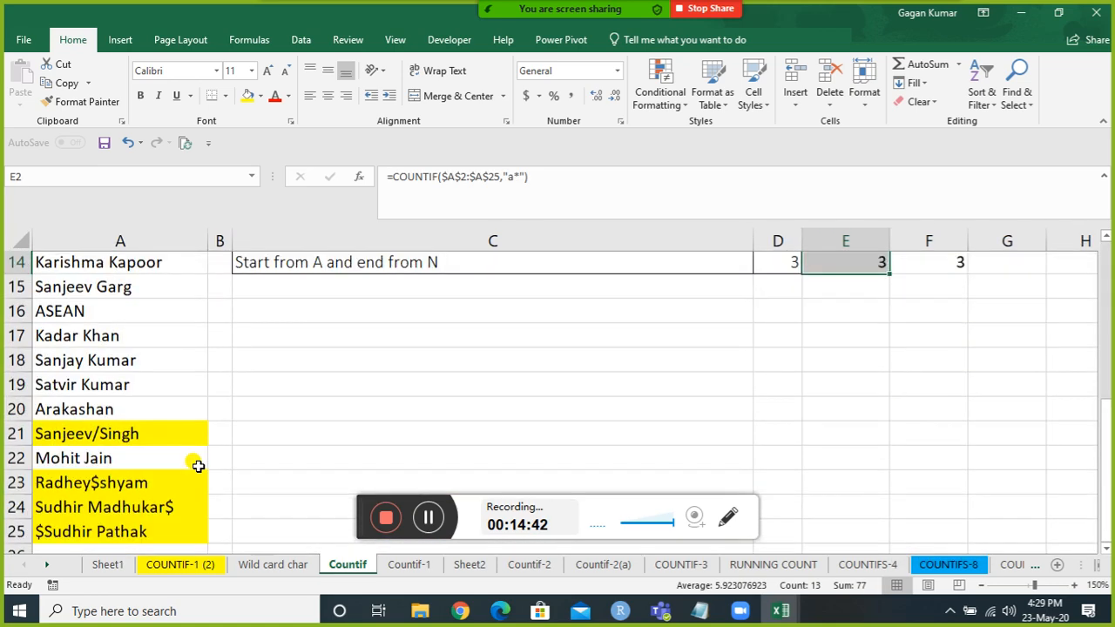
key(ctrl+c)
key(ctrl+Up)
key(Down)
key(Left)
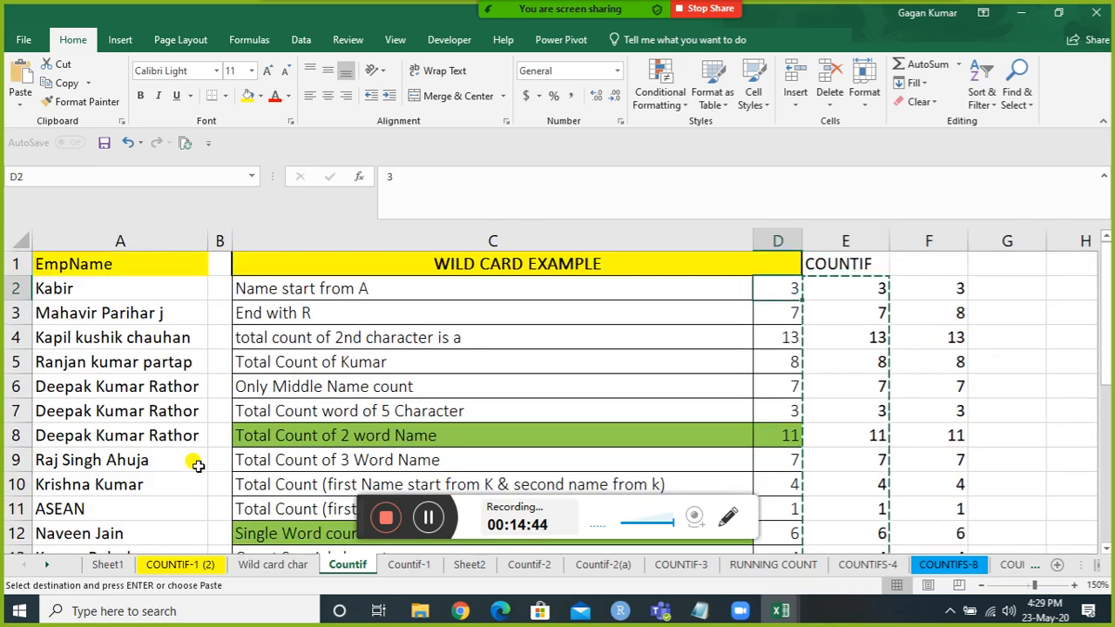
key(shift+F10)
key(Escape)
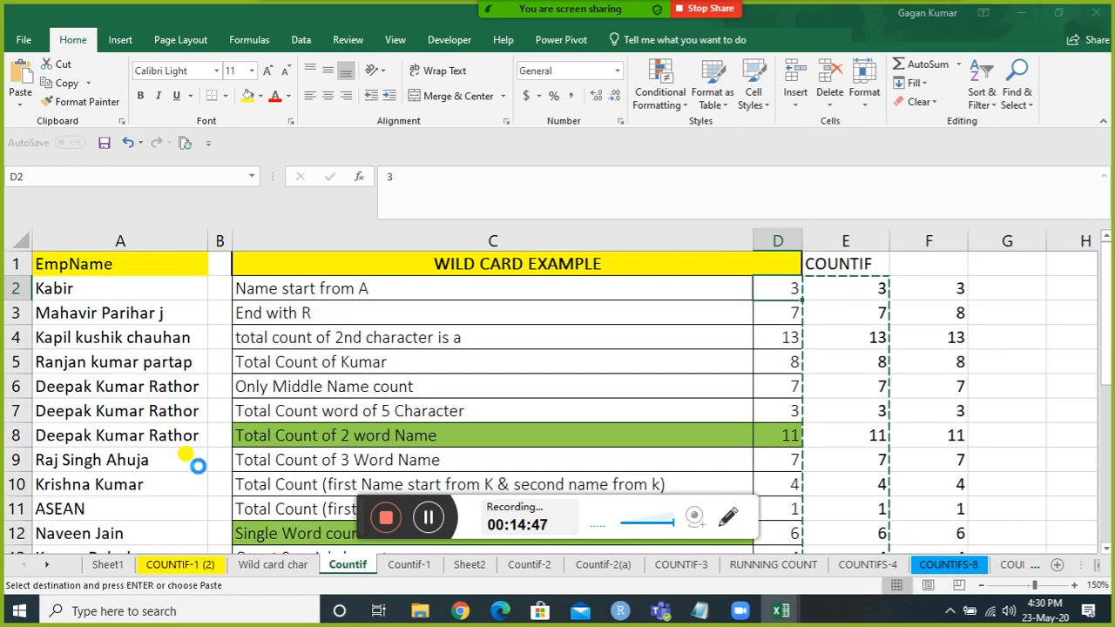
Step: Clear the existing results in E2:F14 next to the wildcard examples
key(Right)
key(ctrl+shift+Down)
key(shift+Right)
key(Delete)
scroll(199, 465, up, 1)
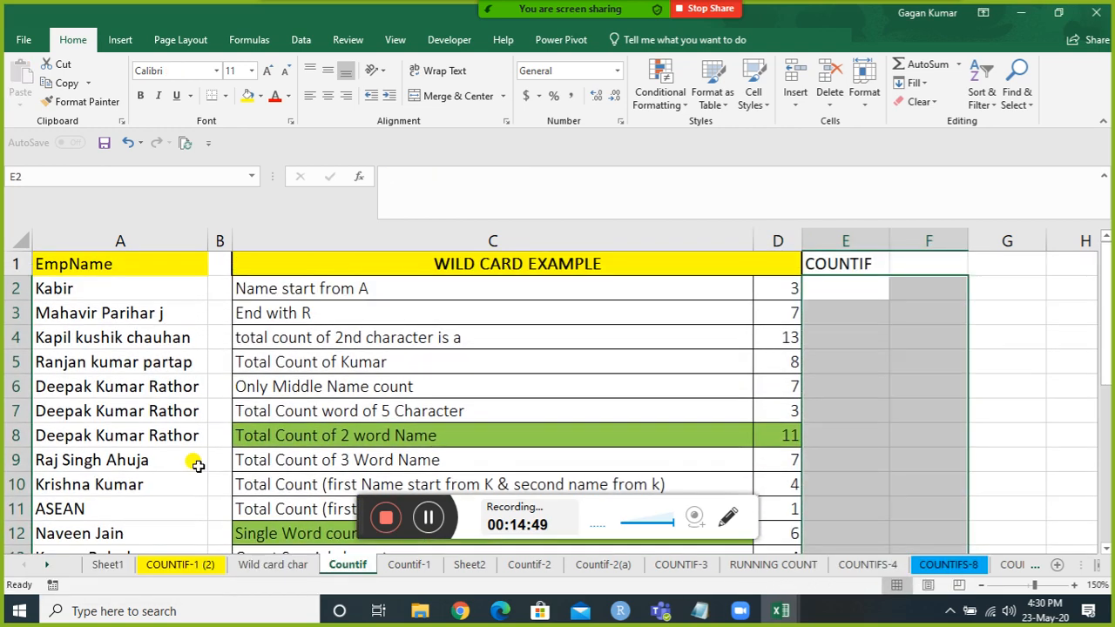
key(Up)
key(Down)
key(Left)
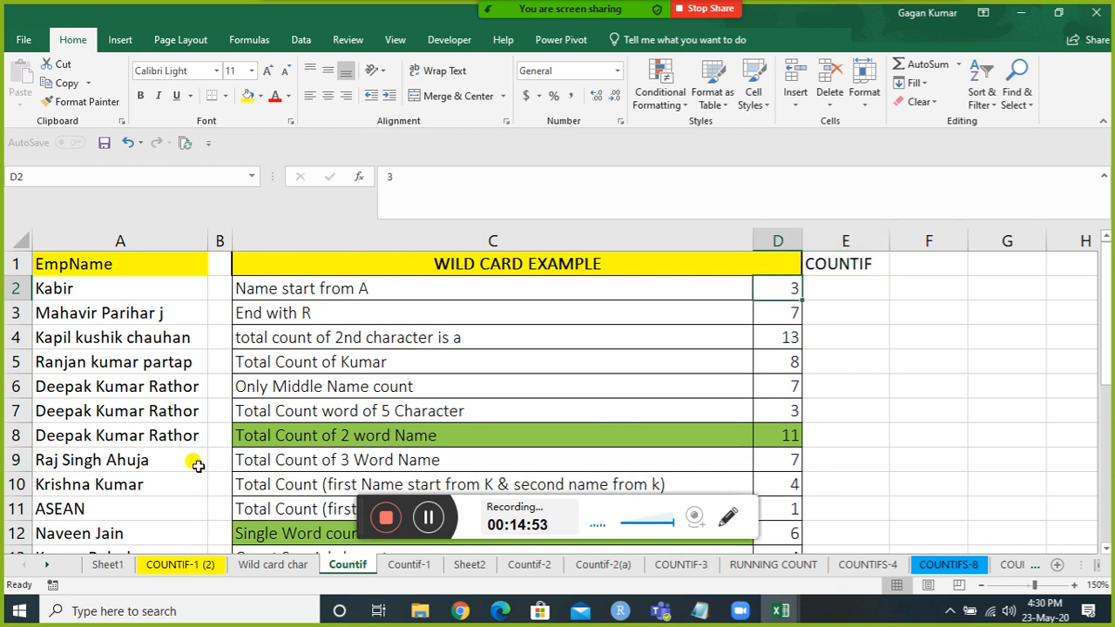
Step: Compare the first wildcard example descriptions and their expected counts with the EmpName entries in column A
key(Left)
key(Right)
key(Down)
key(Down)
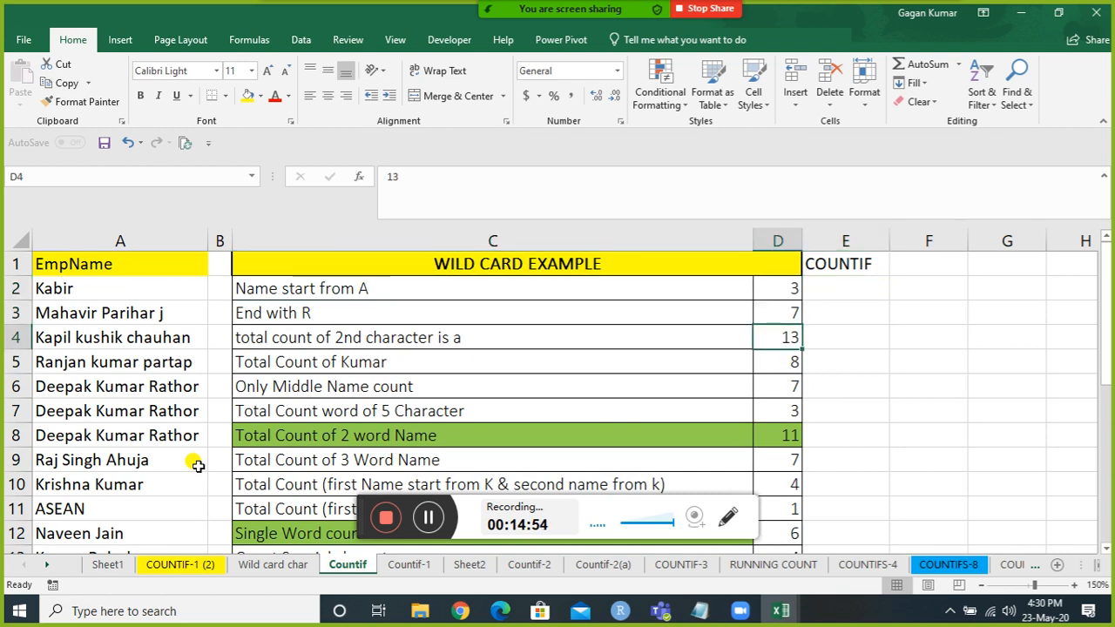
key(Up)
key(Up)
key(Left)
key(Left)
key(Left)
key(Down)
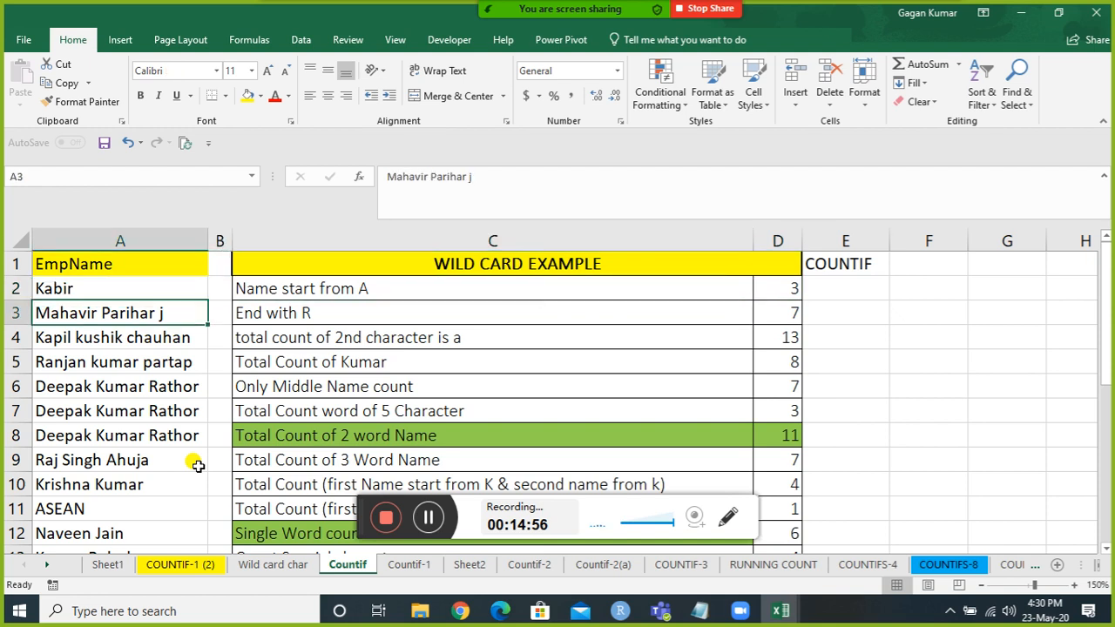
key(Down)
key(Right)
key(Right)
key(Right)
key(Up)
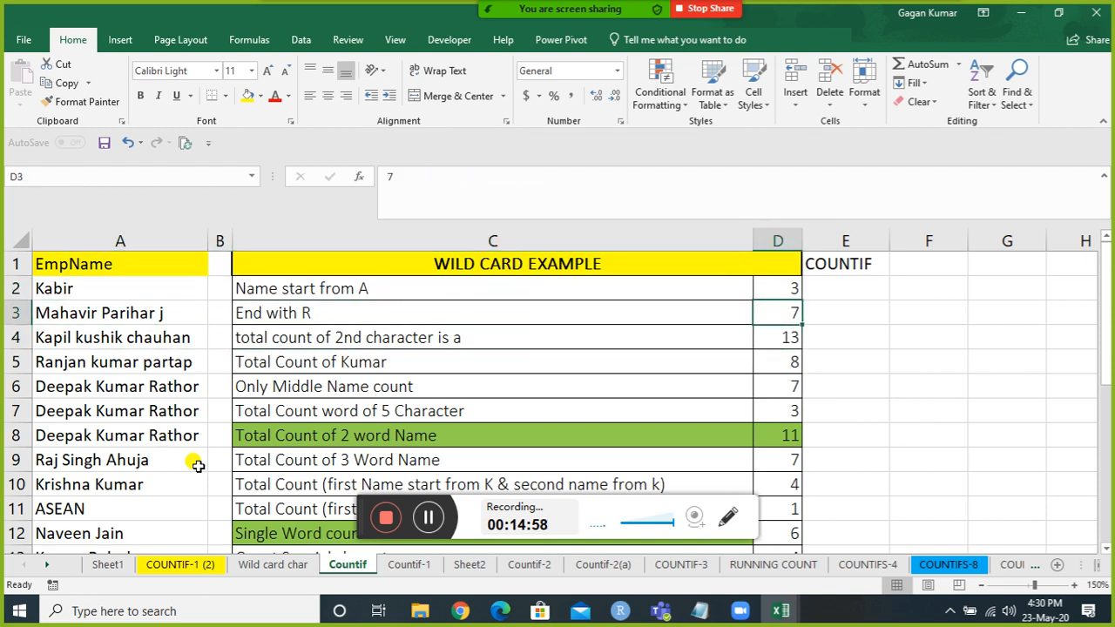
key(Up)
key(Left)
key(Left)
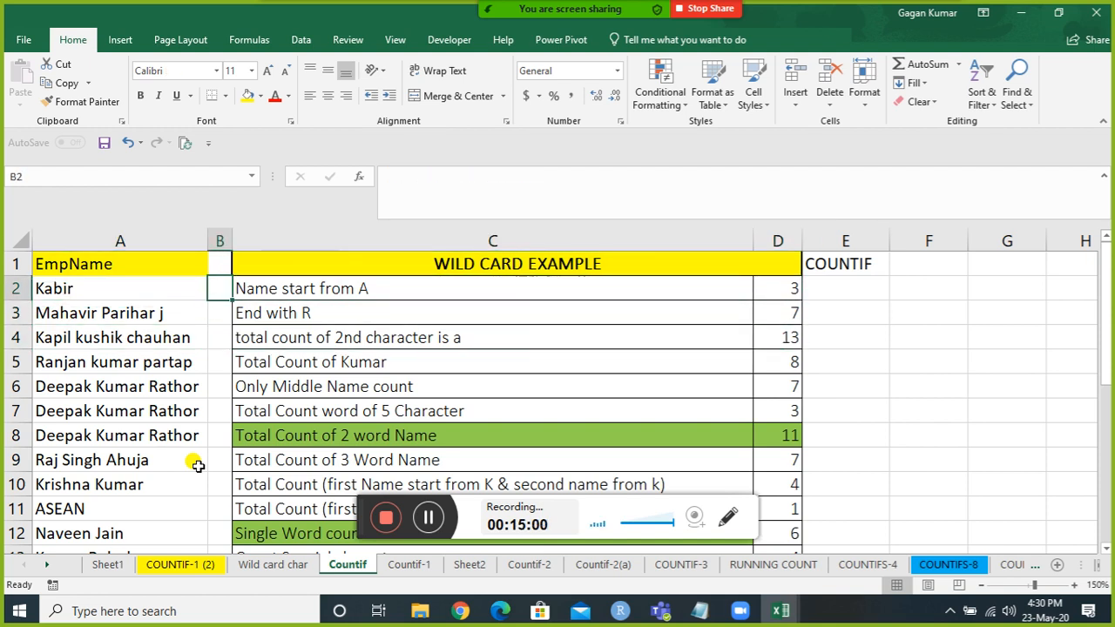
key(Right)
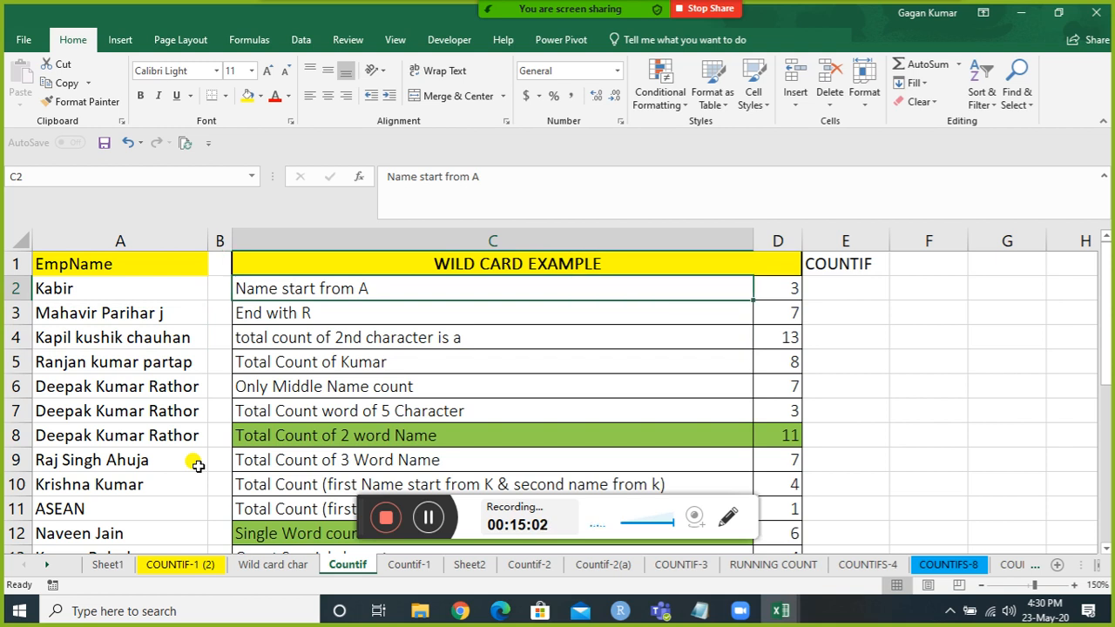
key(Left)
key(Left)
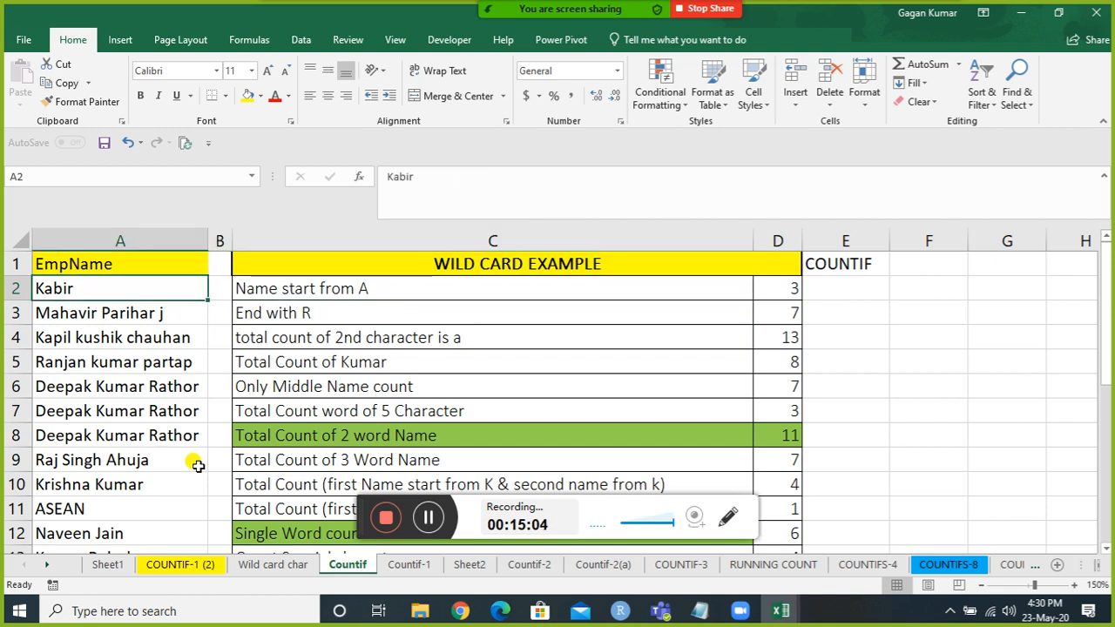
key(Down)
key(Up)
Step: Enter =COUNTIF($A$2:$A$25,"a*") in E2 to count the employee names that start with A
key(Right)
key(Right)
key(Right)
key(Right)
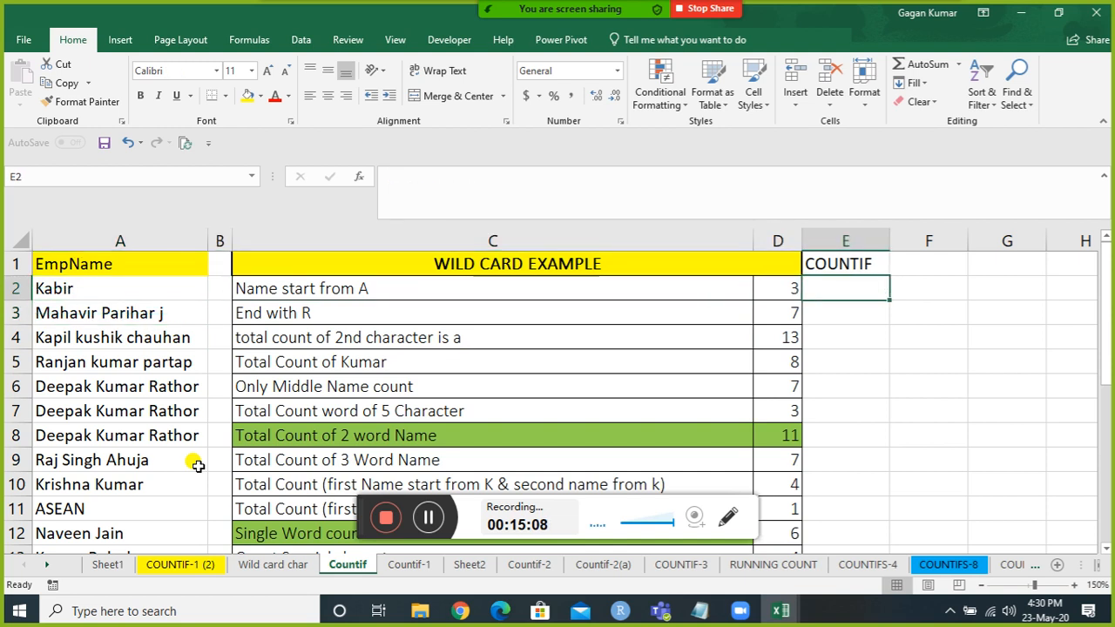
text(=)
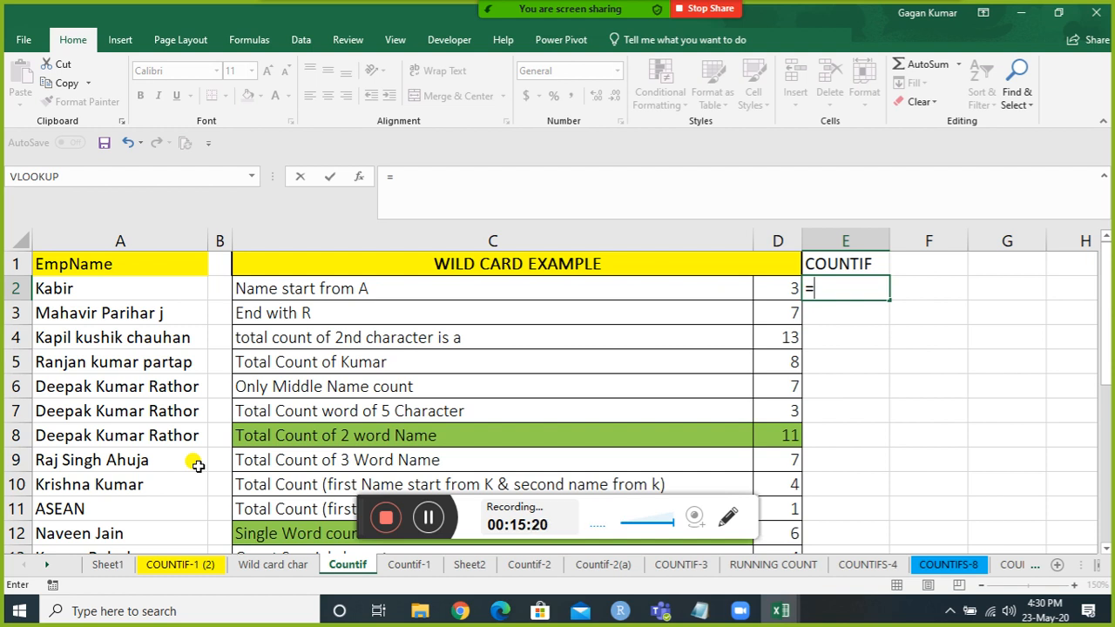
text(countif)
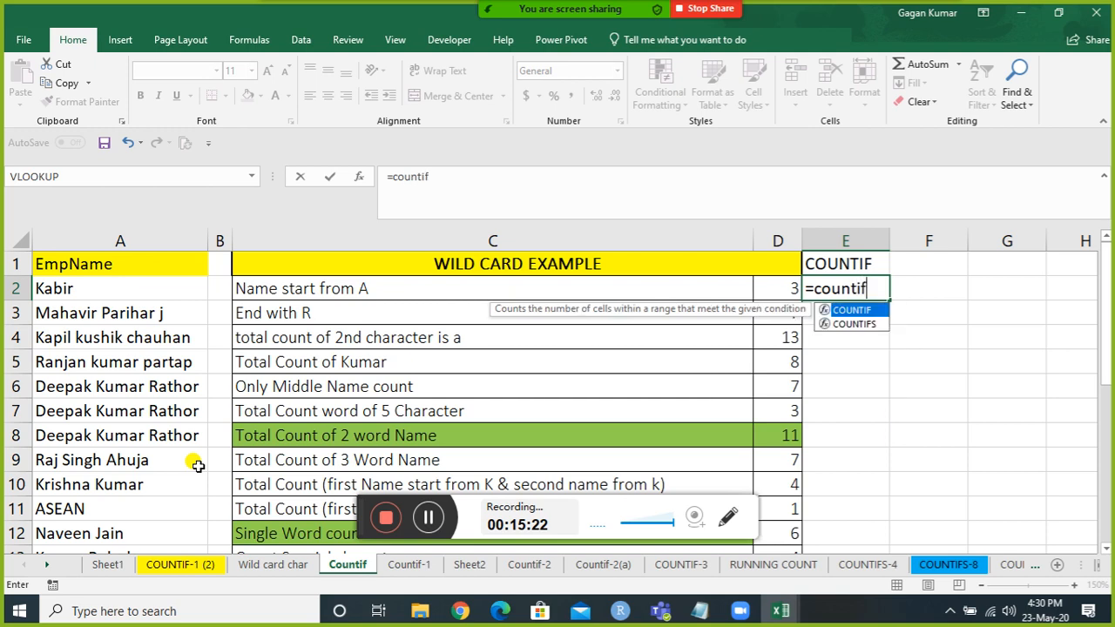
key(Tab)
key(Left)
key(Left)
key(Left)
key(Left)
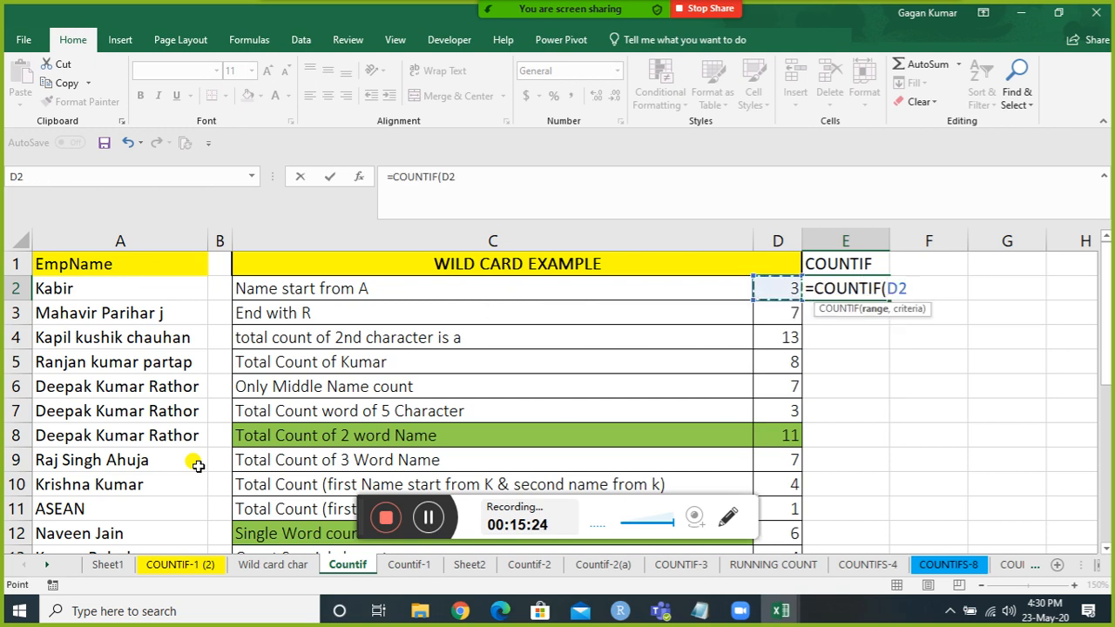
key(ctrl+Down)
key(ctrl+shift+Up)
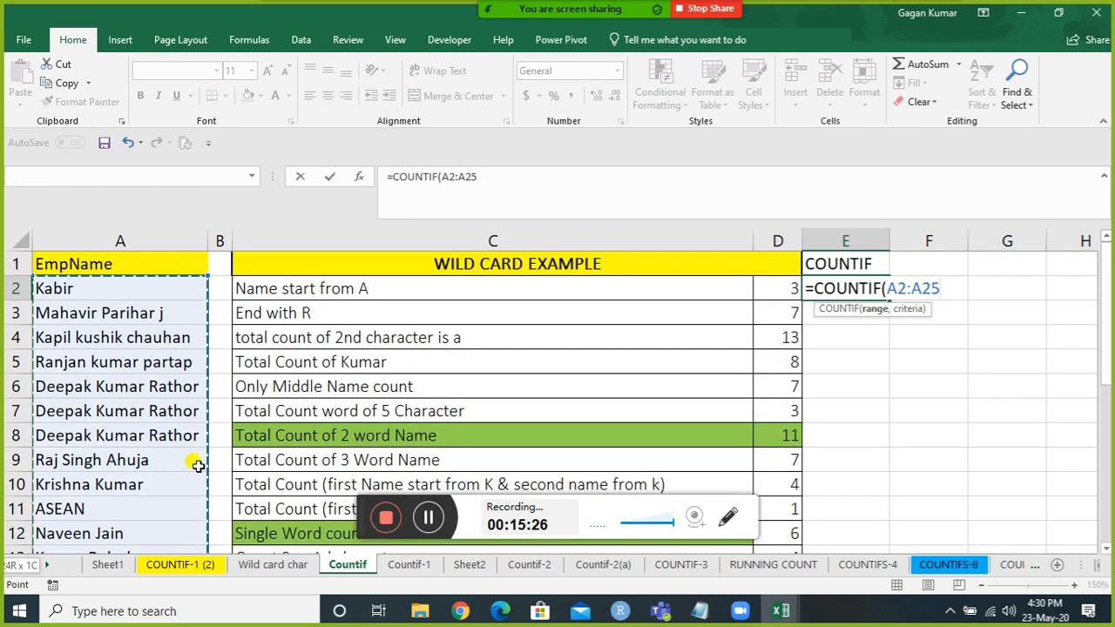
key(F4)
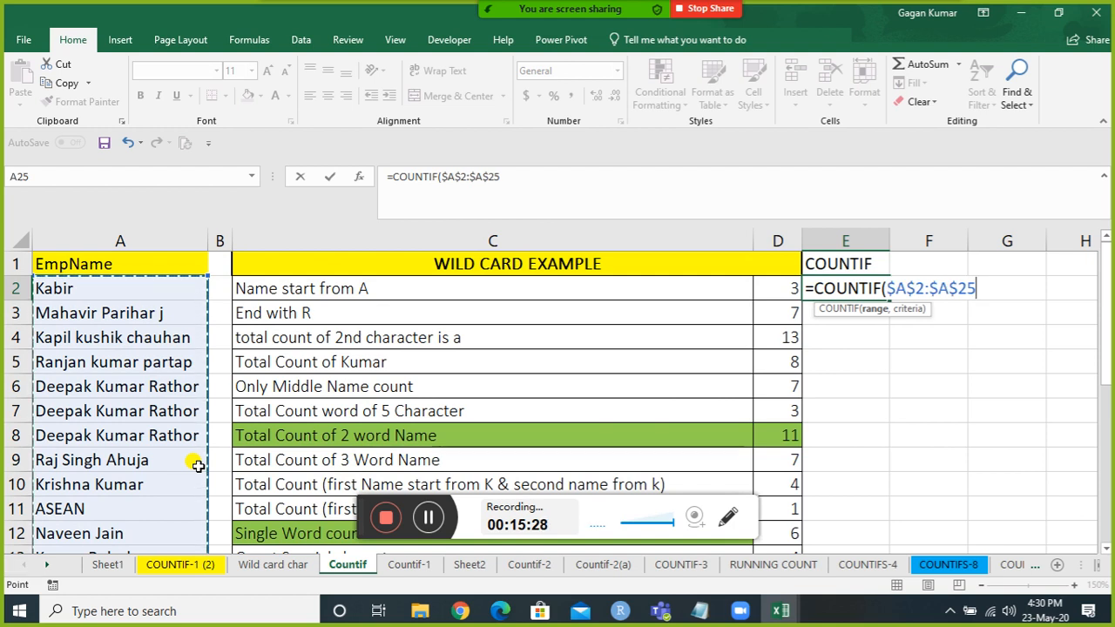
text(,)
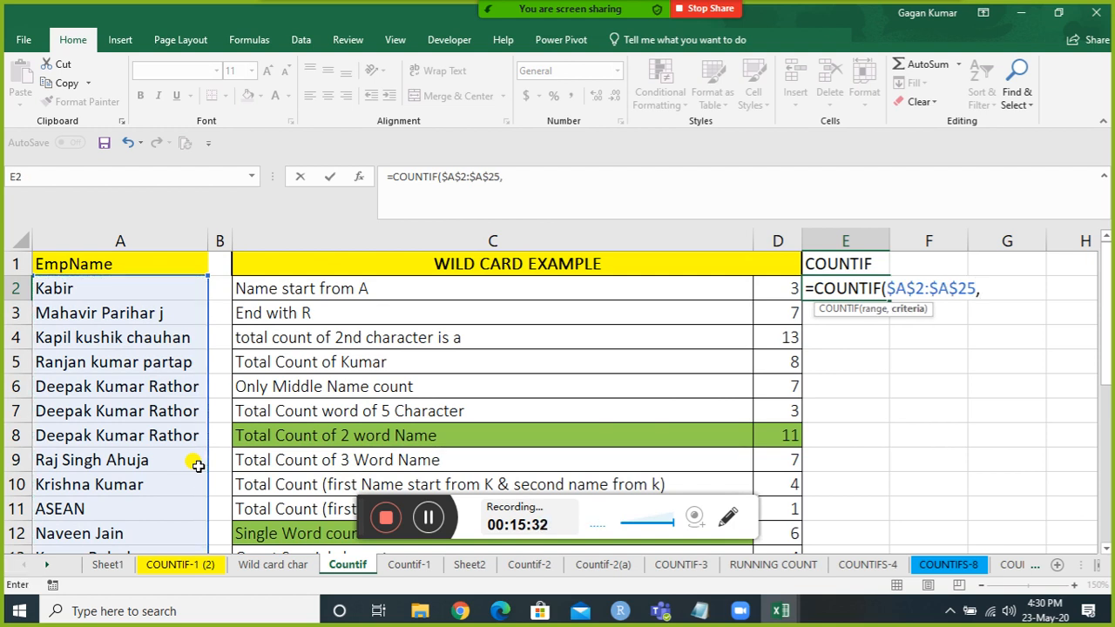
text("a*"))
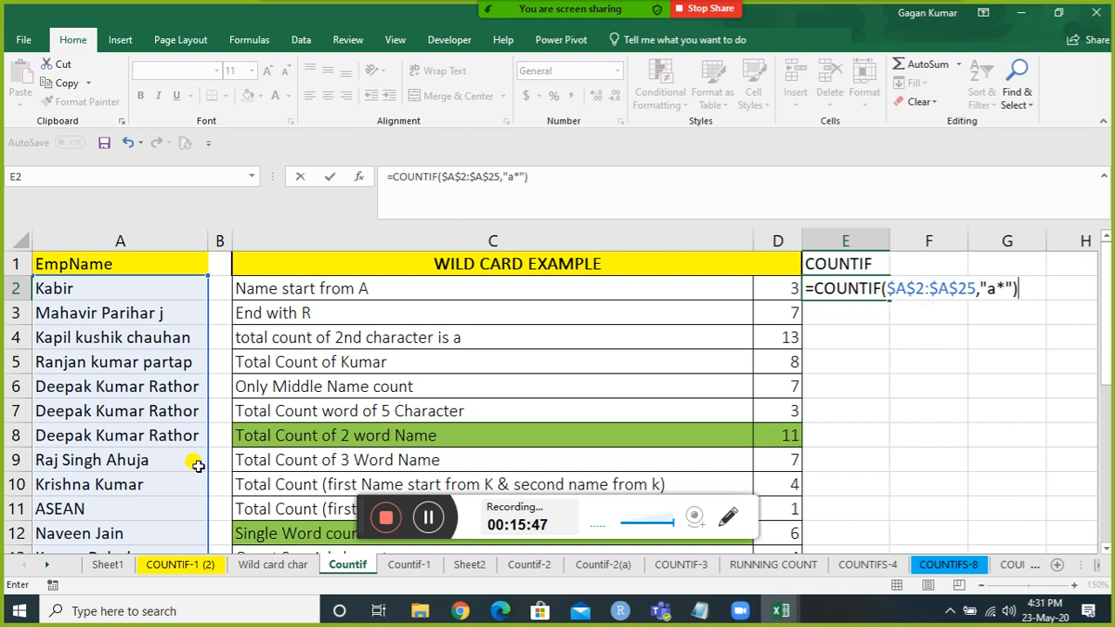
key(Return)
Step: Go through the EmpName list down to row 25 to check which names start with A
key(Up)
key(Left)
key(Left)
key(Left)
key(Left)
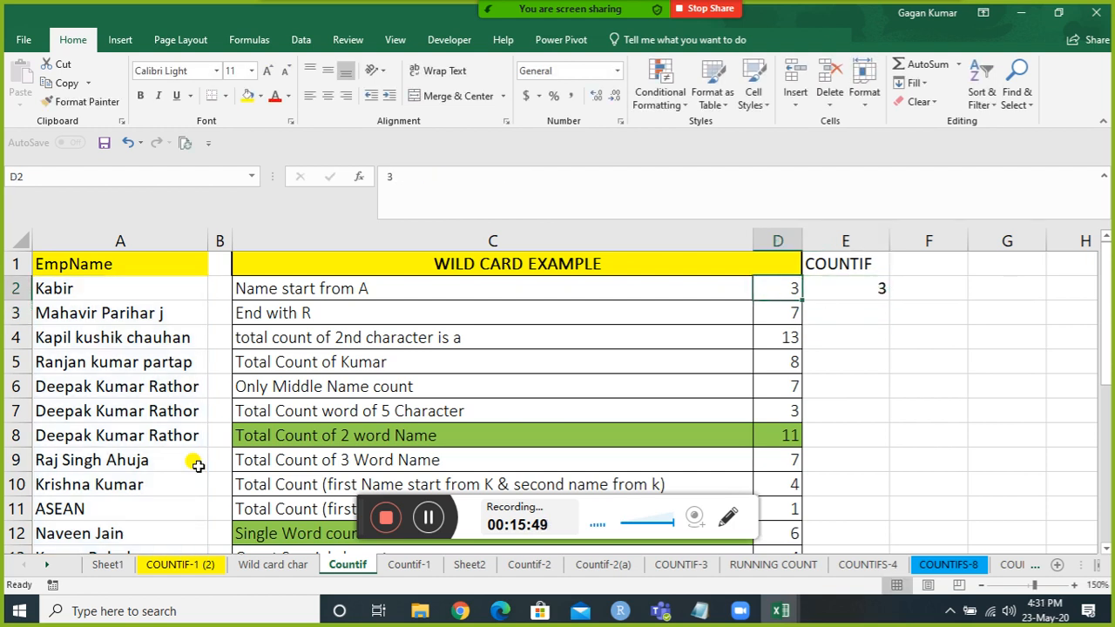
key(Down)
key(Down)
key(Down)
key(Down)
key(Down)
key(Down)
key(Down)
key(Down)
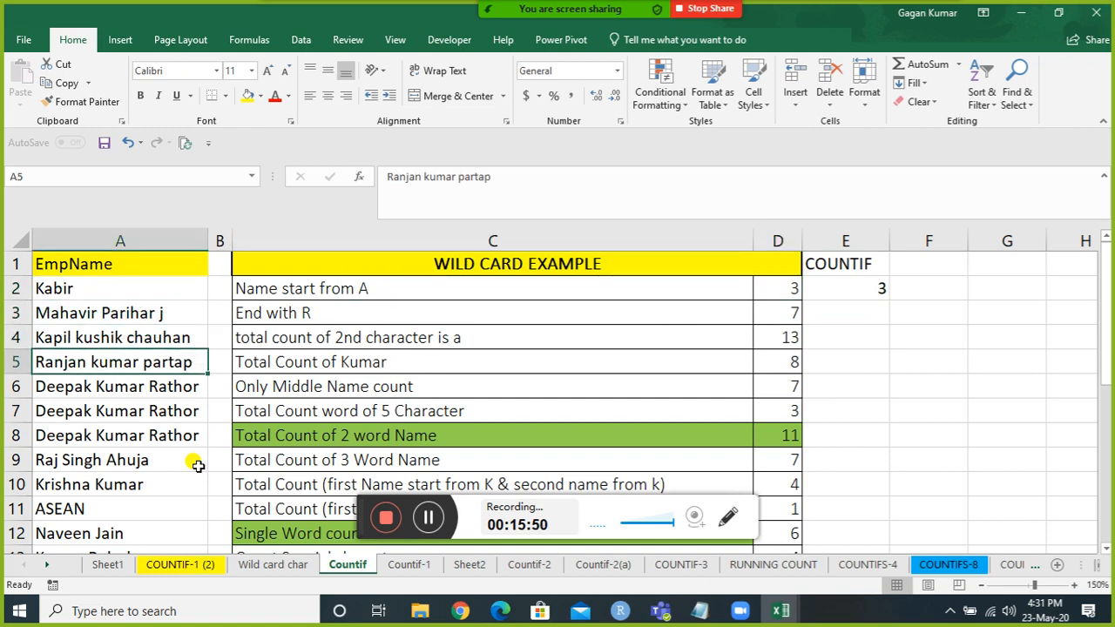
key(Down)
key(Down)
key(Down)
key(Down)
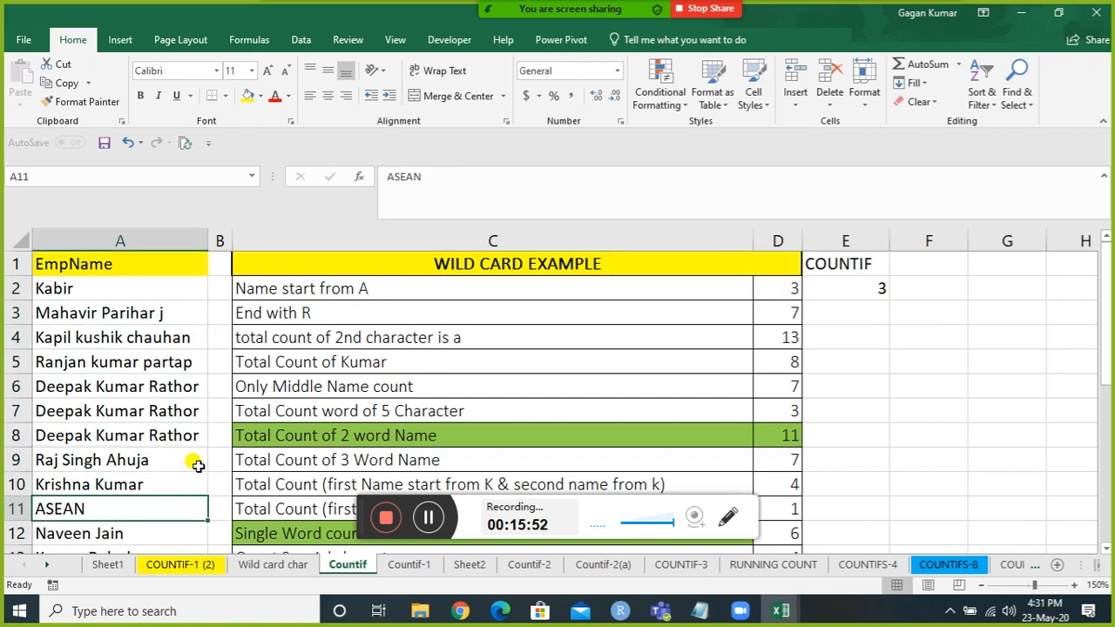
key(Down)
key(Down)
key(Down)
key(Down)
key(Down)
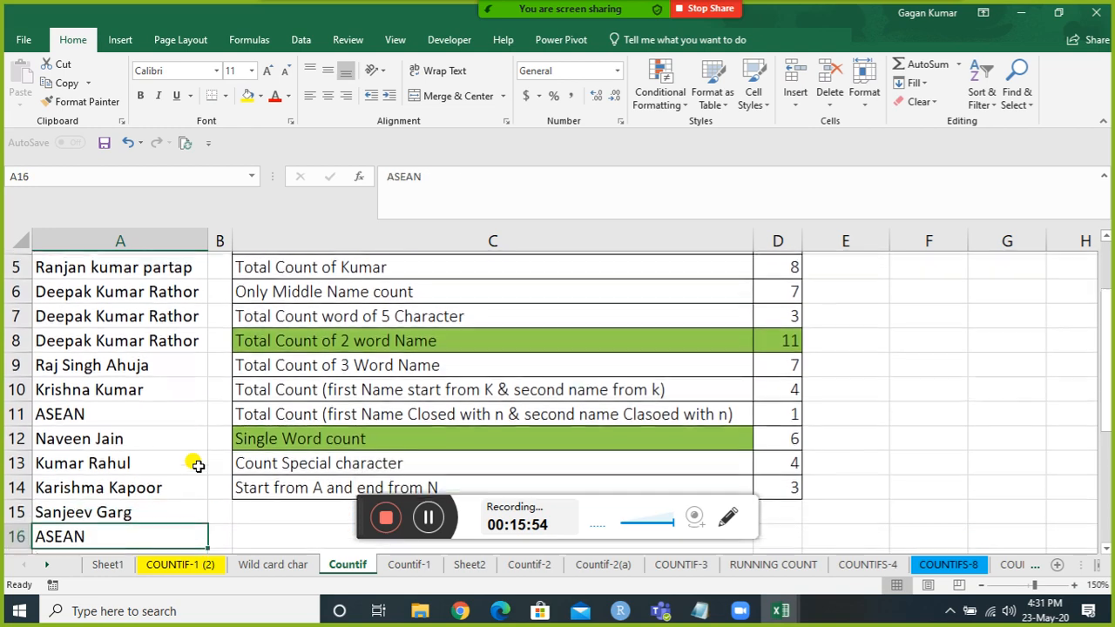
key(Down)
key(Down)
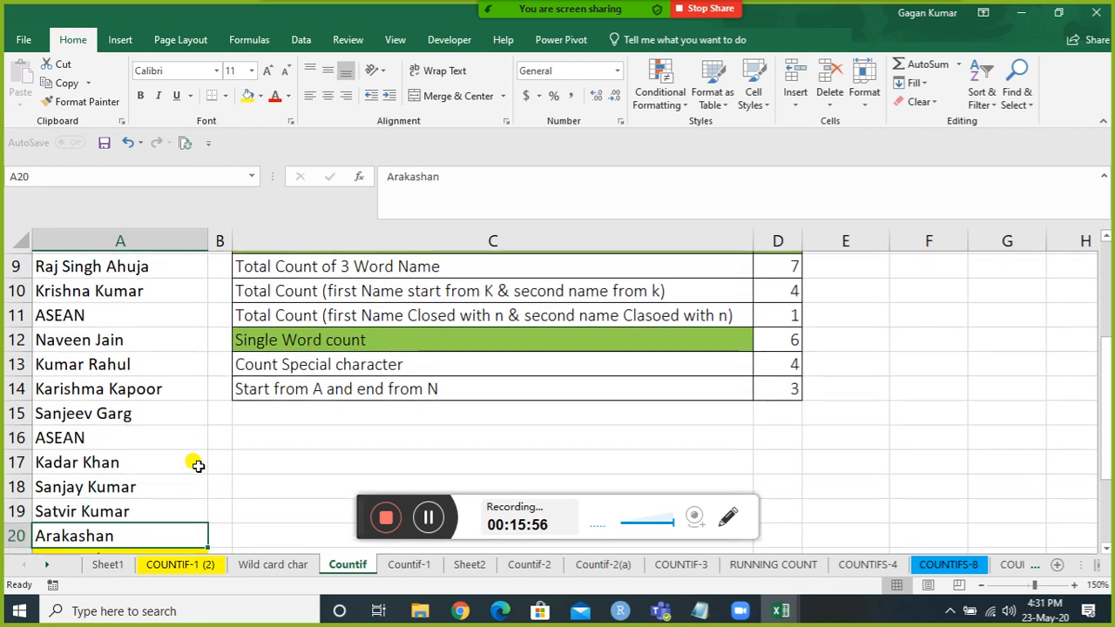
key(Up)
key(Down)
key(Down)
key(Down)
key(Down)
key(Down)
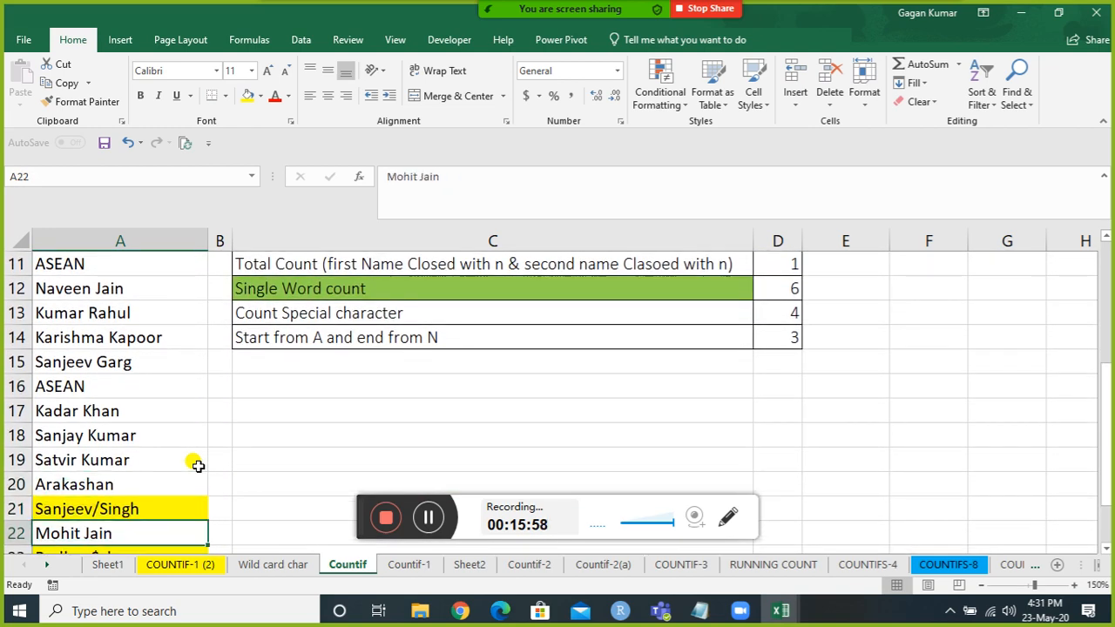
key(Down)
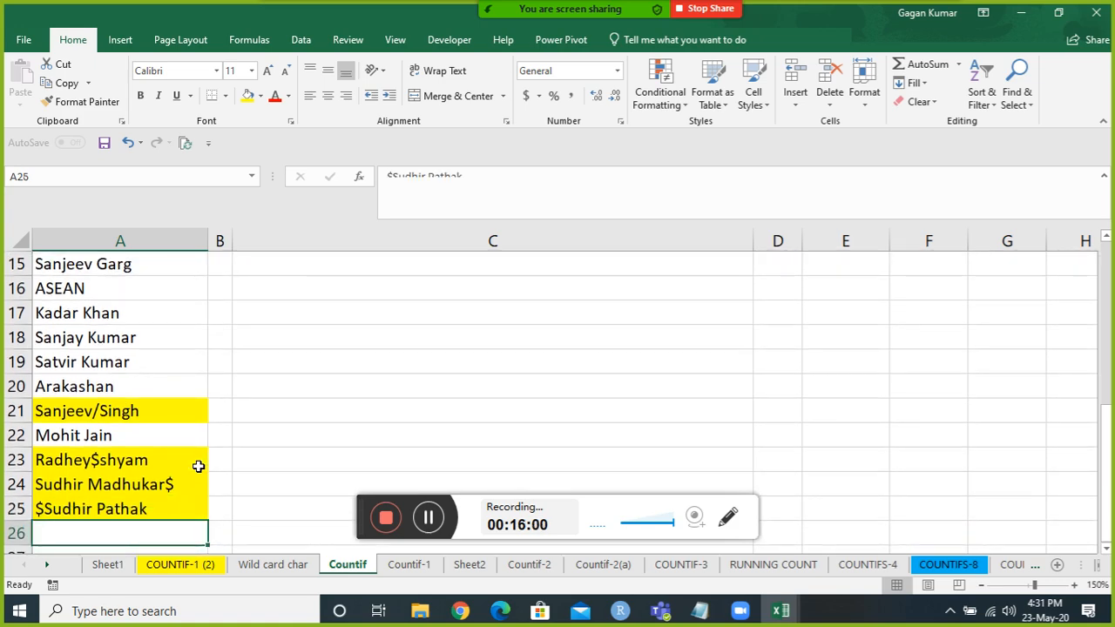
Step: Fill the COUNTIF formula from E2 into E3 and change its criterion to "*r" to count names ending with R
key(ctrl+Home)
key(Down)
key(Right)
key(Right)
key(Right)
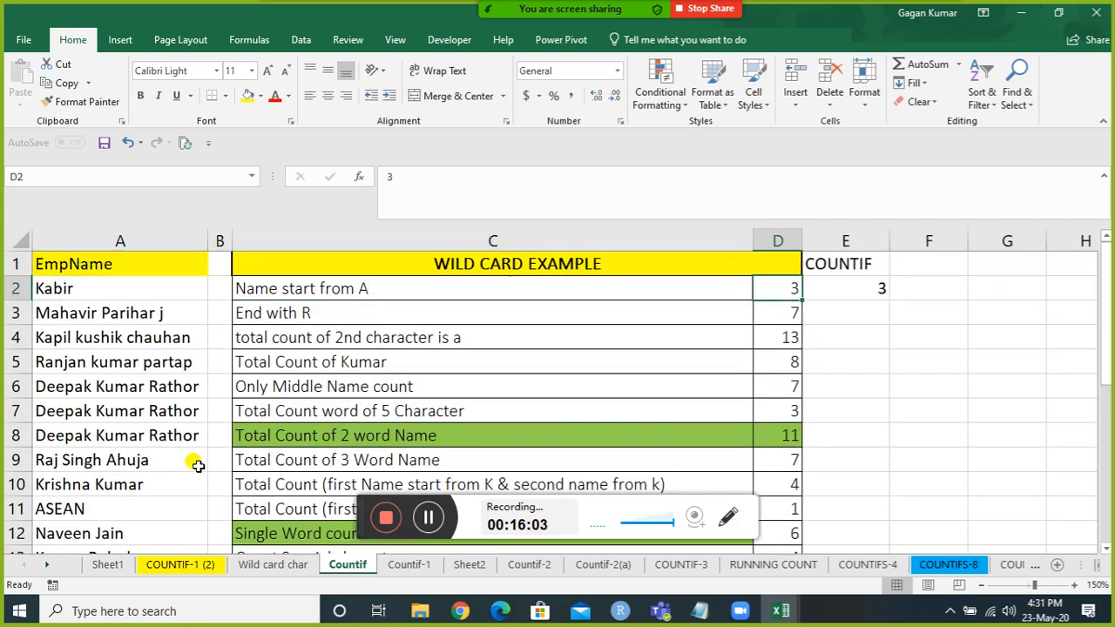
key(Down)
key(Left)
key(Right)
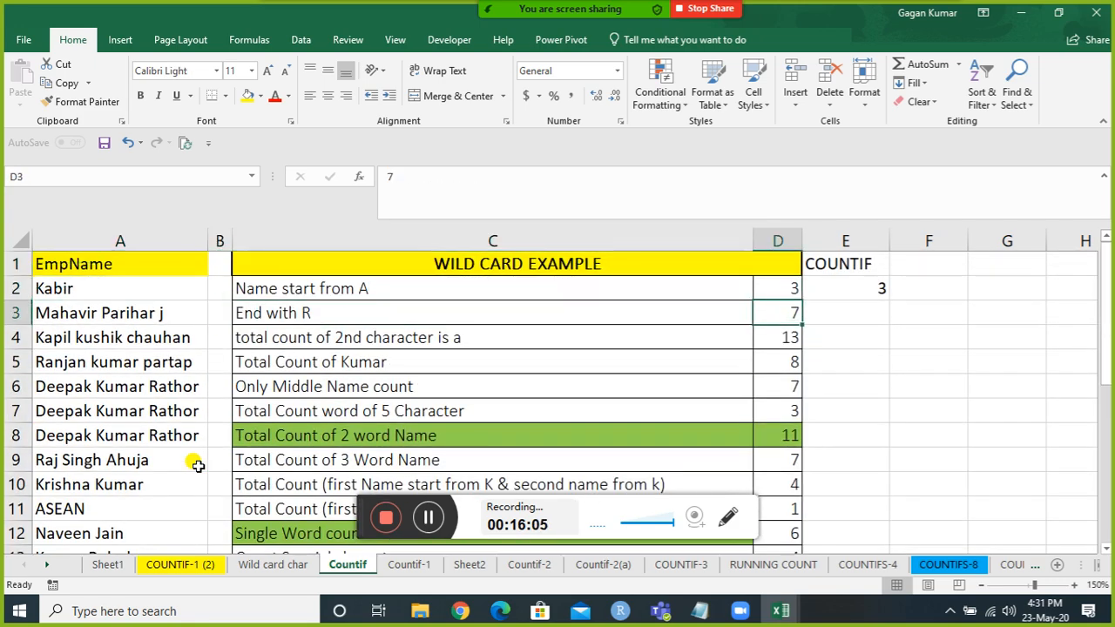
key(Right)
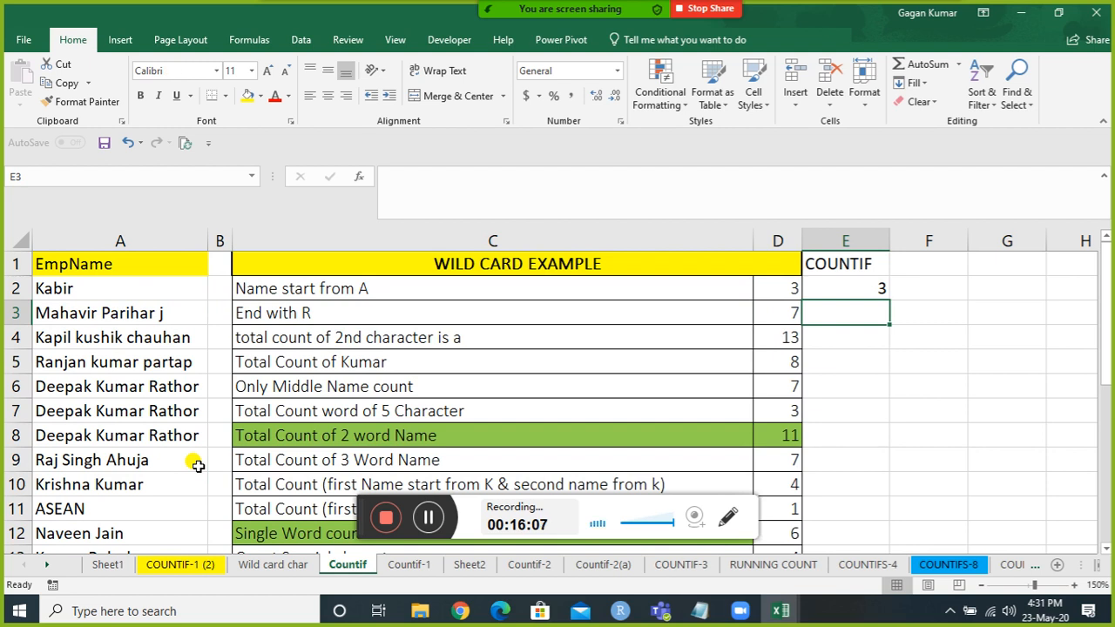
text(7)
key(ctrl+d)
key(F2)
key(BackSpace)
key(BackSpace)
key(BackSpace)
key(BackSpace)
key(BackSpace)
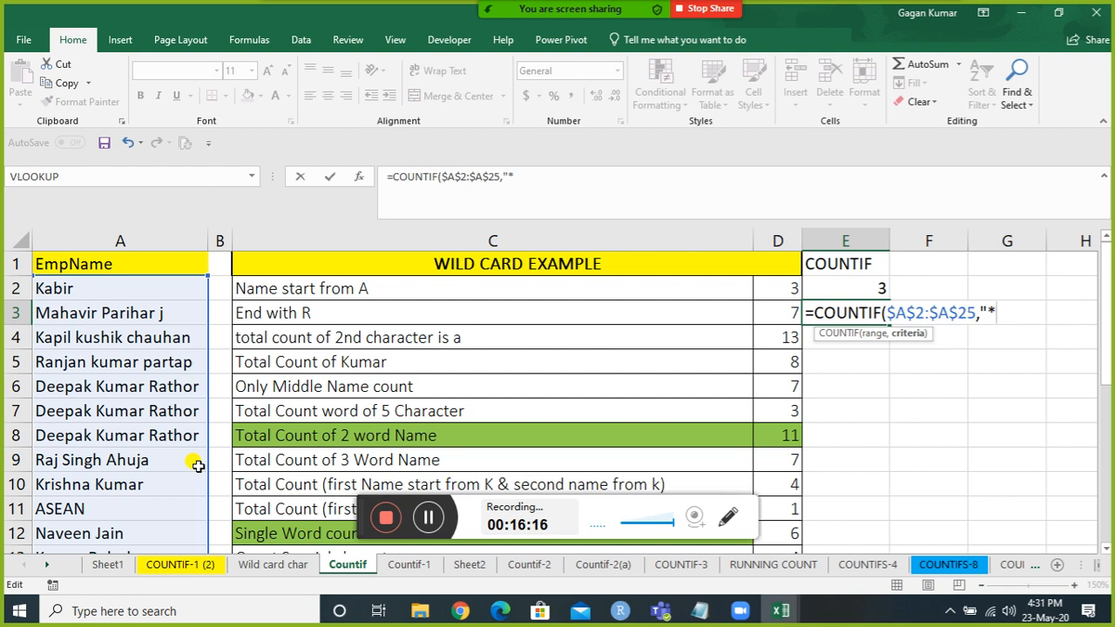
text("*r"))
key(Return)
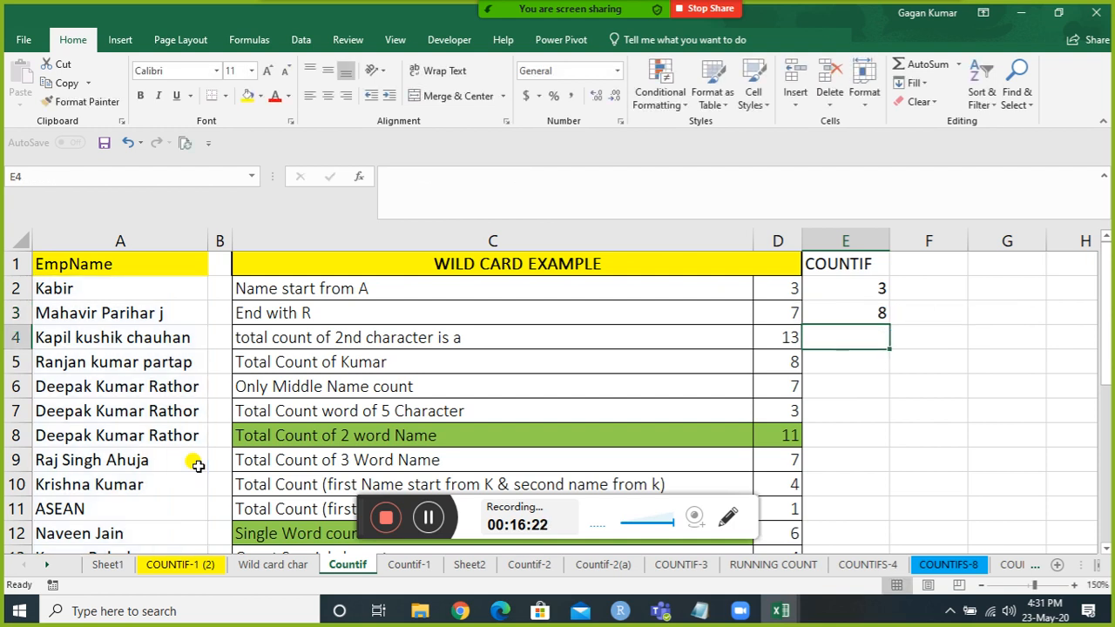
Step: Go through the EmpName list from row 2 down to row 25 to check which names end with R
key(Up)
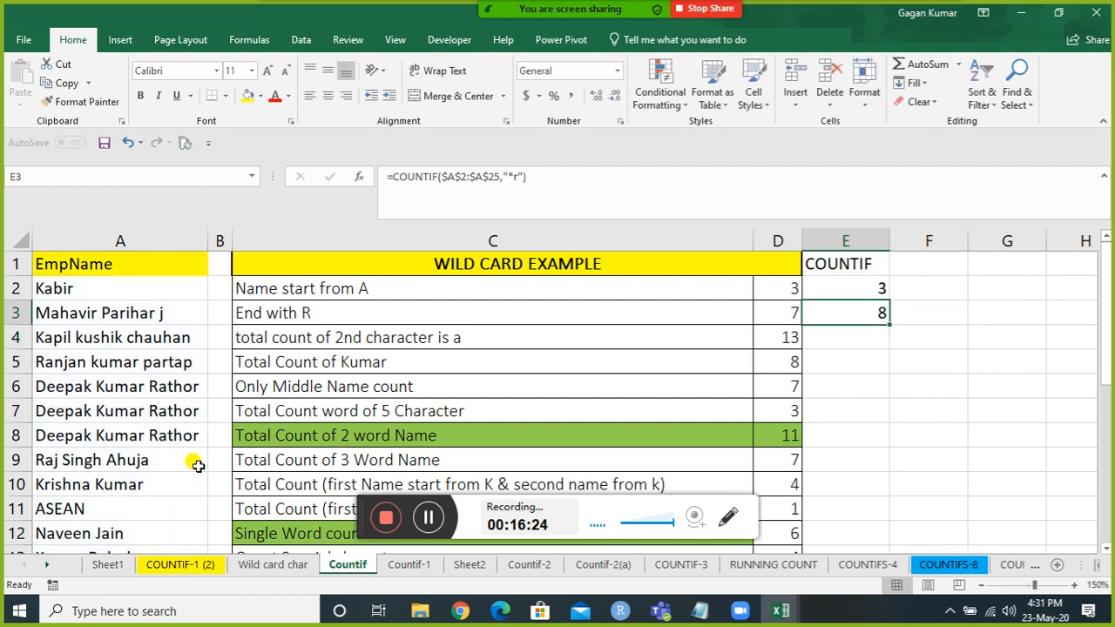
key(Left)
key(Left)
key(Left)
key(Left)
key(Up)
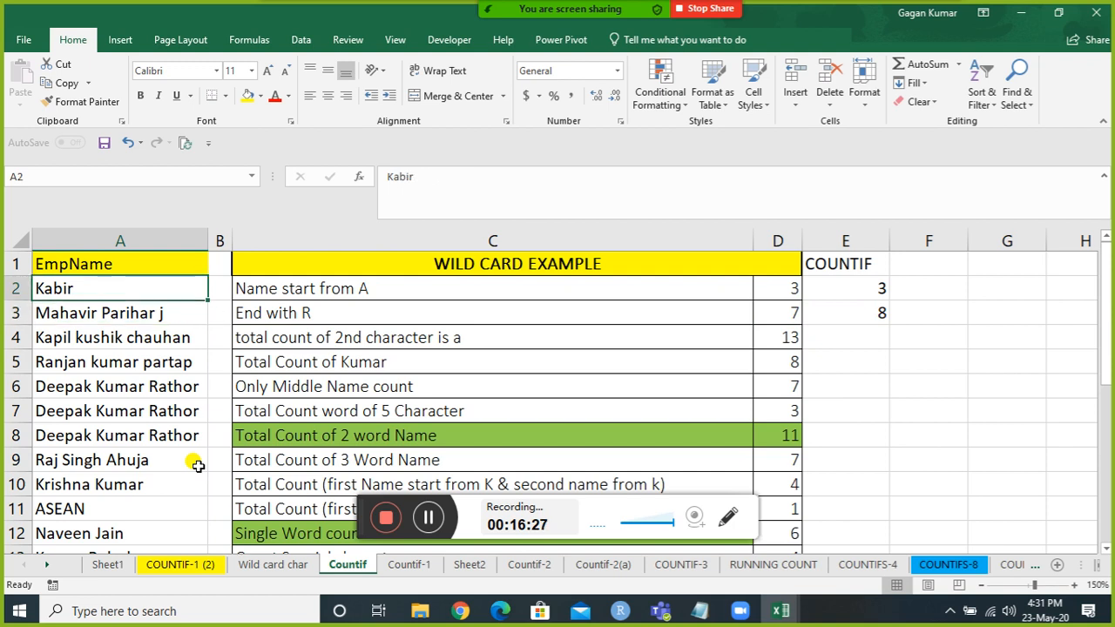
key(Down)
key(Down)
key(Down)
key(Down)
key(Down)
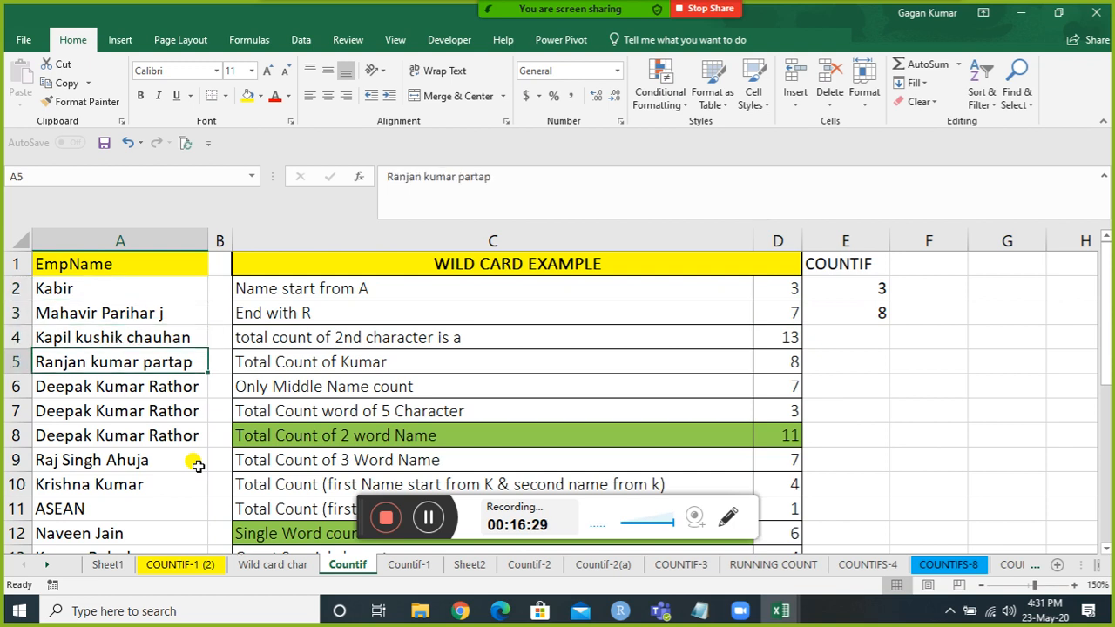
key(Down)
key(Down)
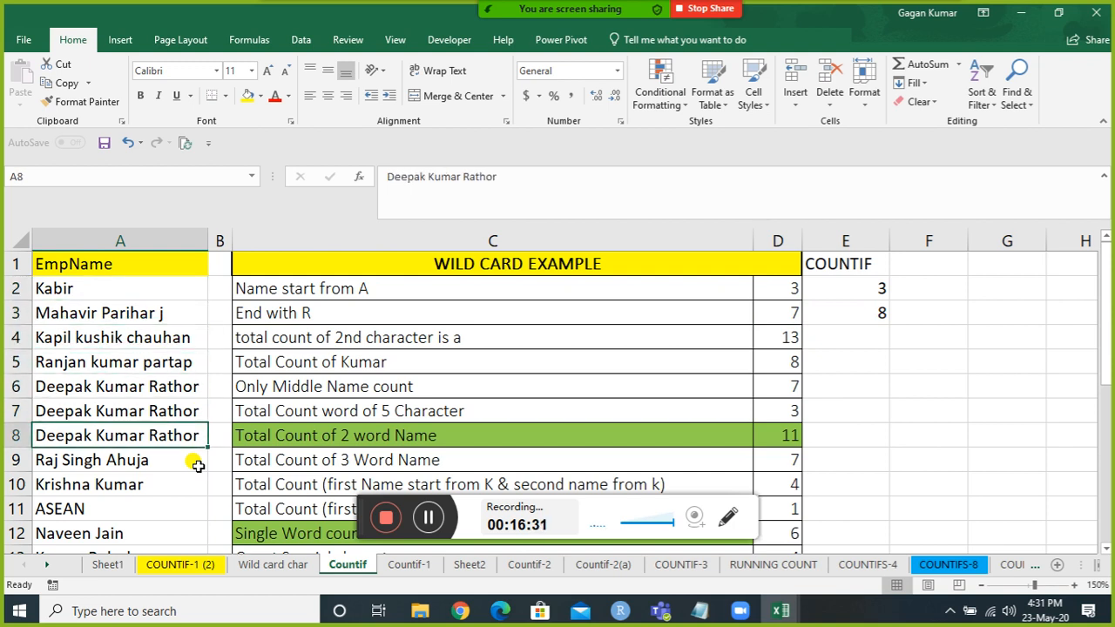
key(Down)
key(Down)
key(Down)
key(Down)
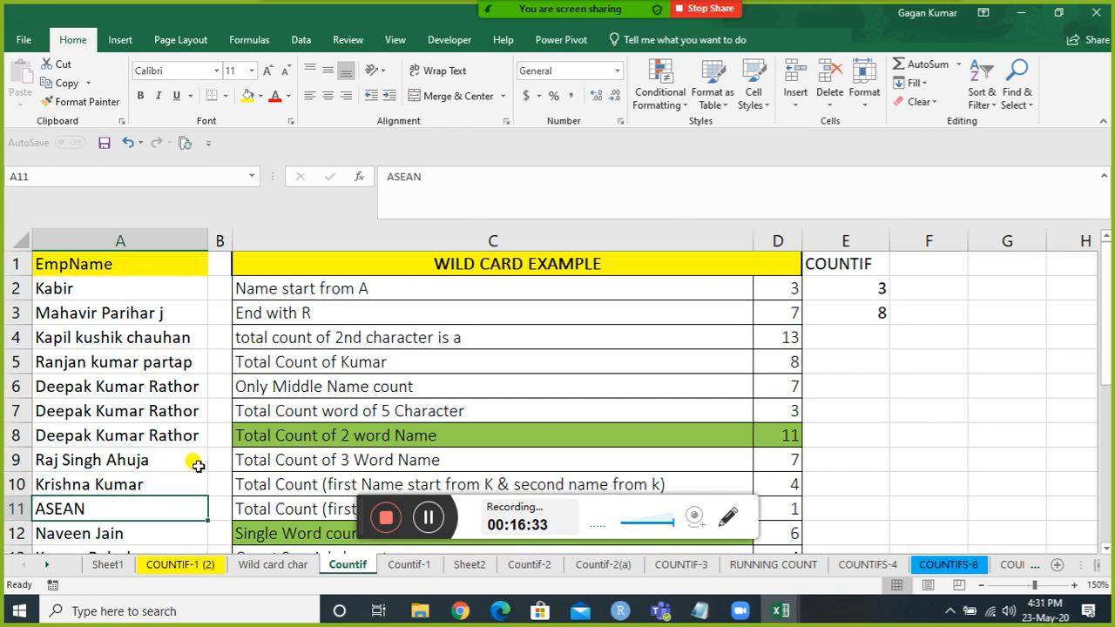
key(Down)
key(Down)
key(Down)
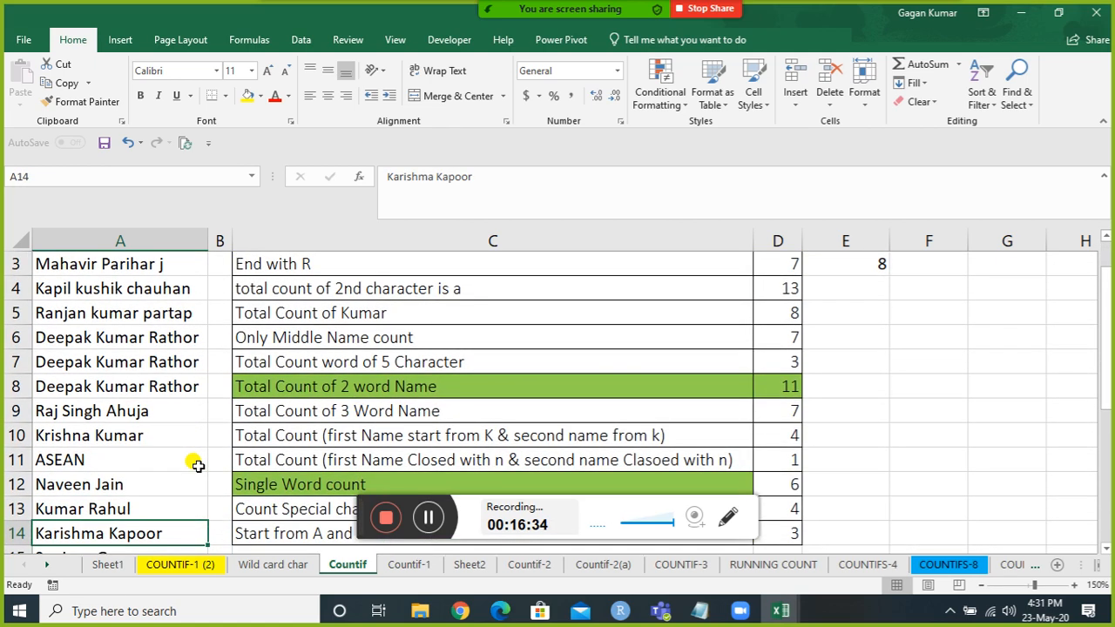
key(Down)
key(Down)
key(Down)
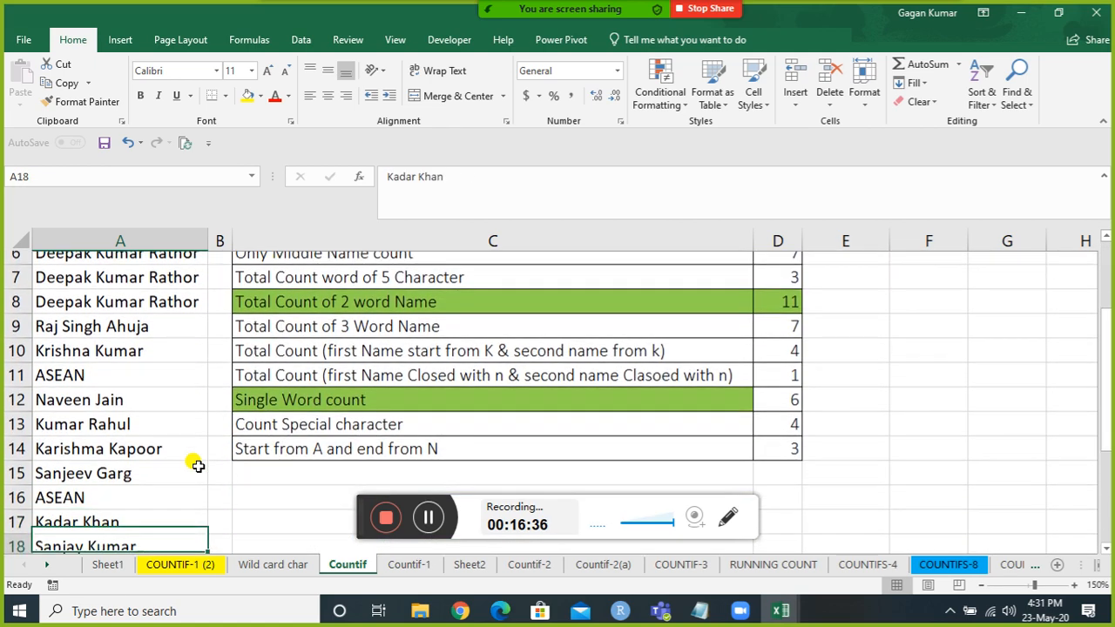
key(Down)
key(Down)
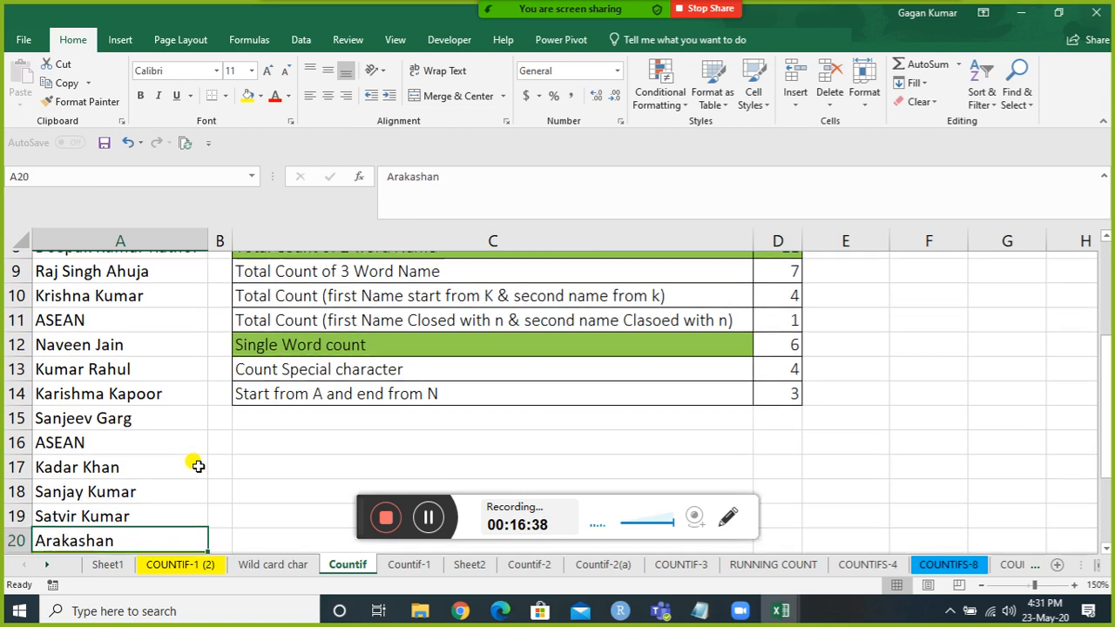
key(Down)
key(Down)
key(Down)
key(Down)
key(Down)
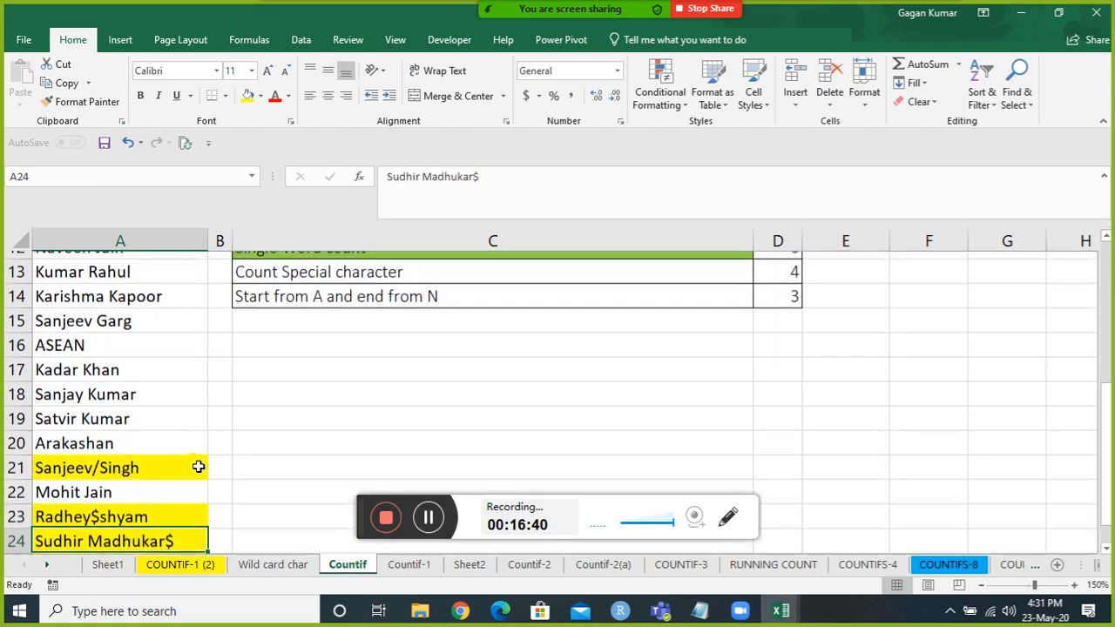
key(Up)
key(Up)
key(Up)
key(Up)
key(Up)
key(Up)
key(Up)
key(Up)
key(Up)
key(Up)
key(Up)
key(Up)
key(Up)
key(Up)
key(Up)
key(Up)
key(Up)
key(Up)
key(Up)
key(Up)
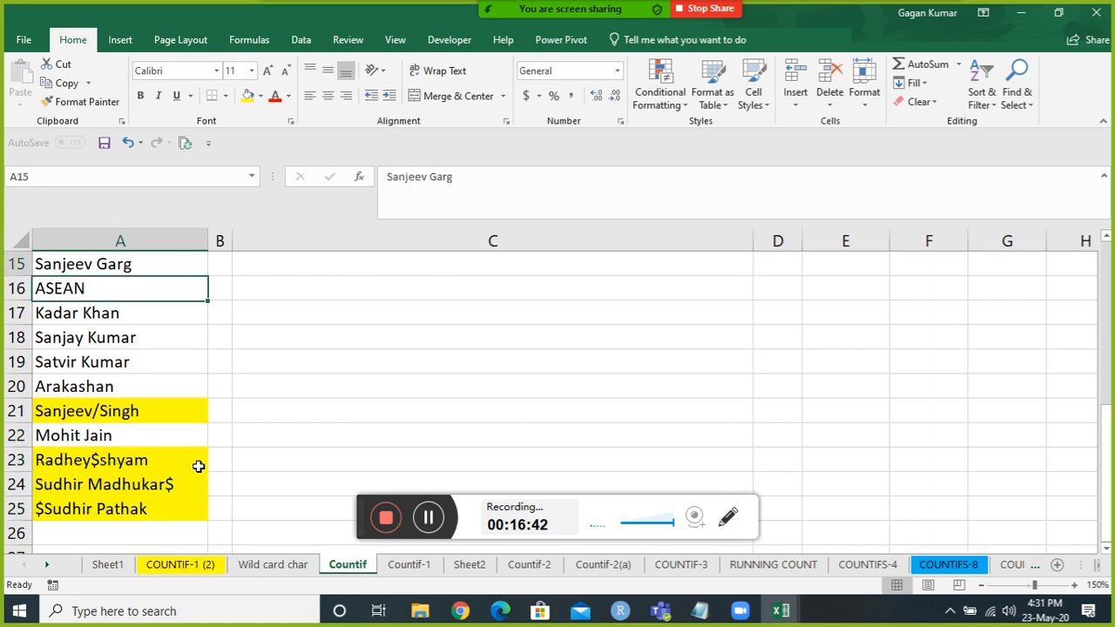
Step: Set the expected count for the End with R example in D3 to 8
key(Down)
key(Right)
key(Right)
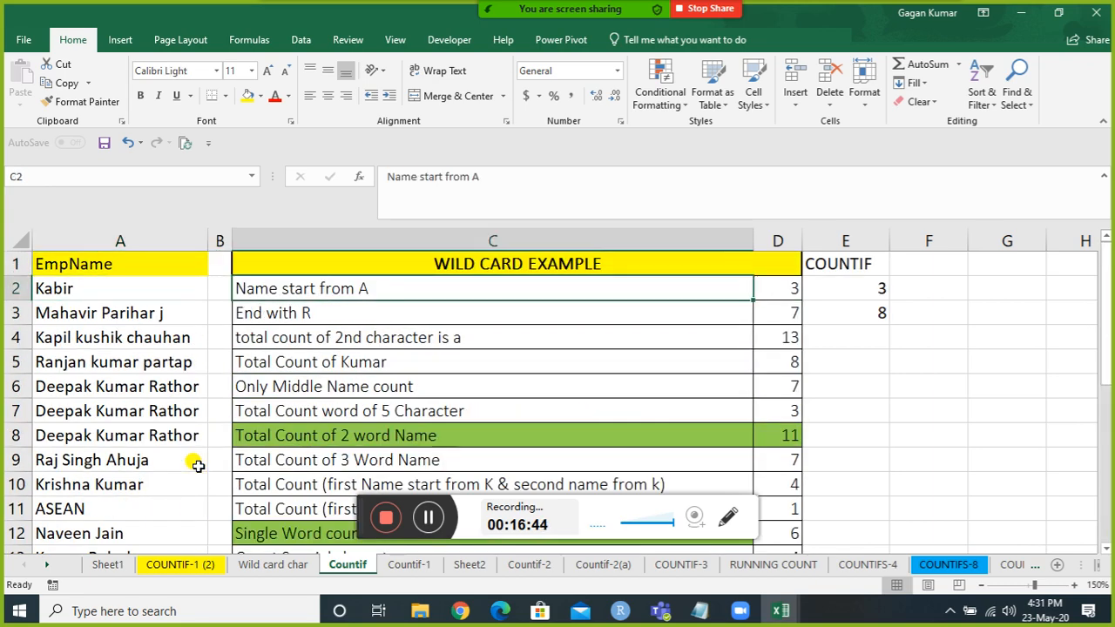
key(Right)
key(Down)
text(8)
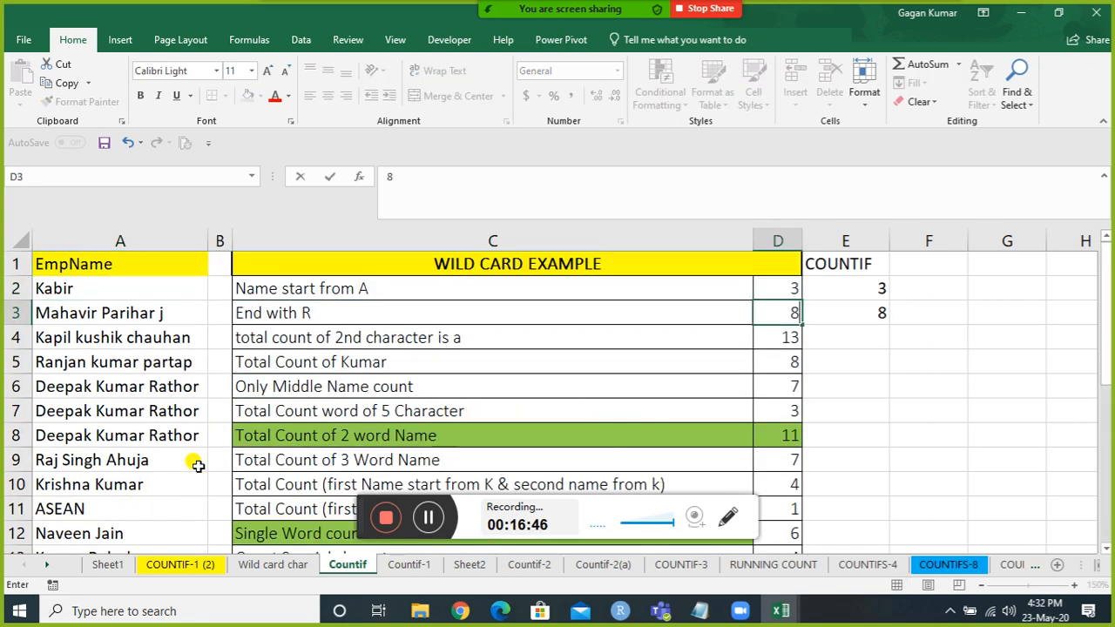
key(Left)
key(Left)
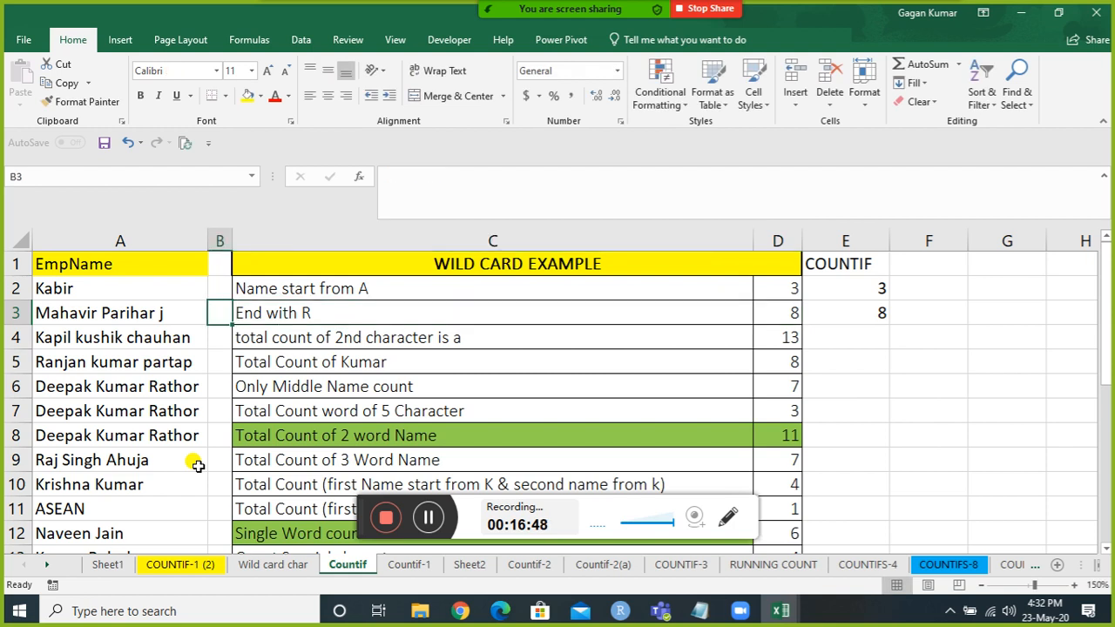
Step: Review the row 4 example about names whose second character is a, and dismiss the meeting time-limit notice
mouse_move(538, 26)
click(555, 19)
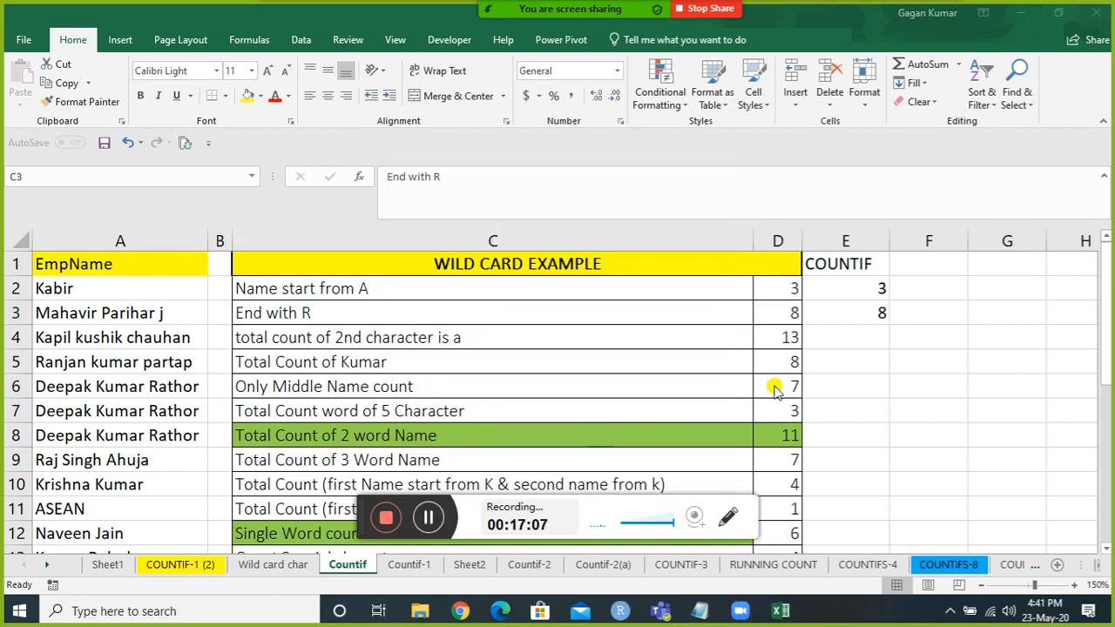
click(862, 338)
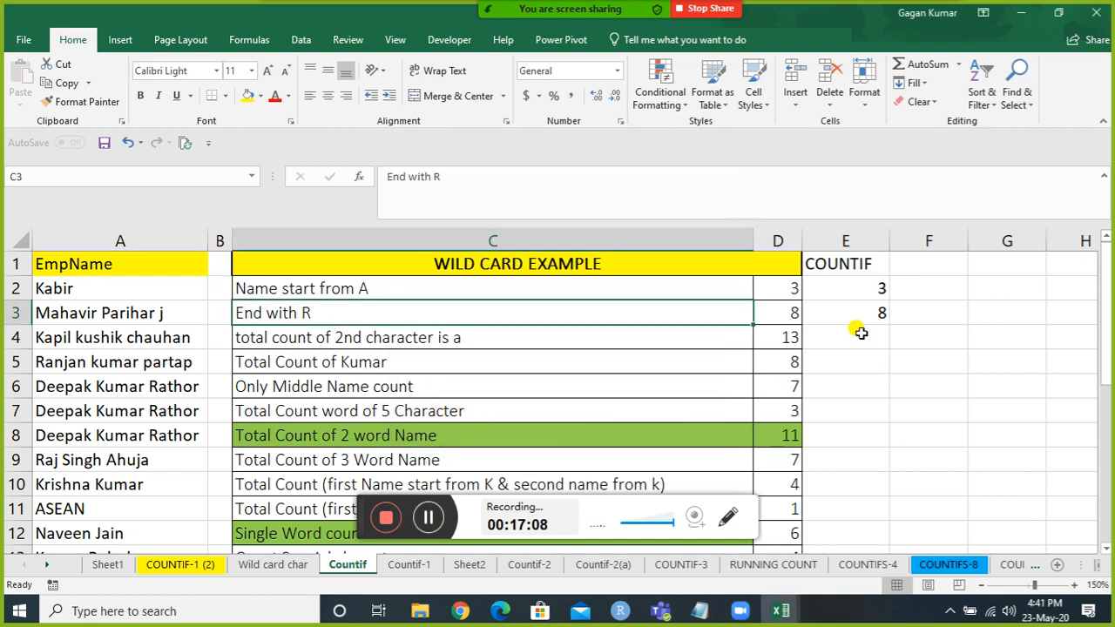
key(Right)
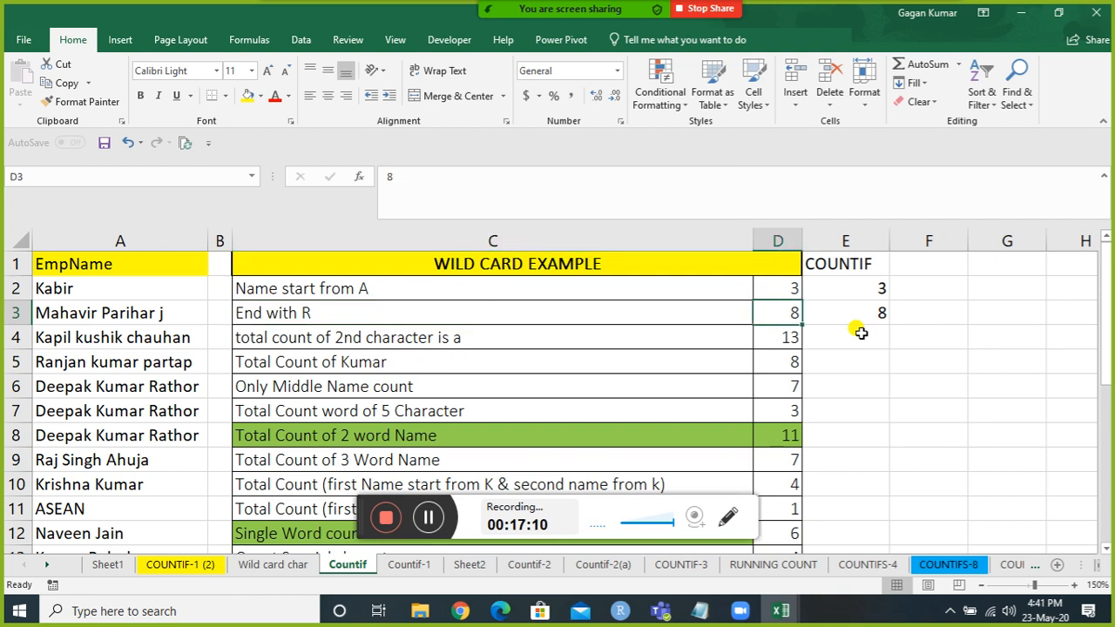
key(Down)
key(Left)
key(Left)
key(Left)
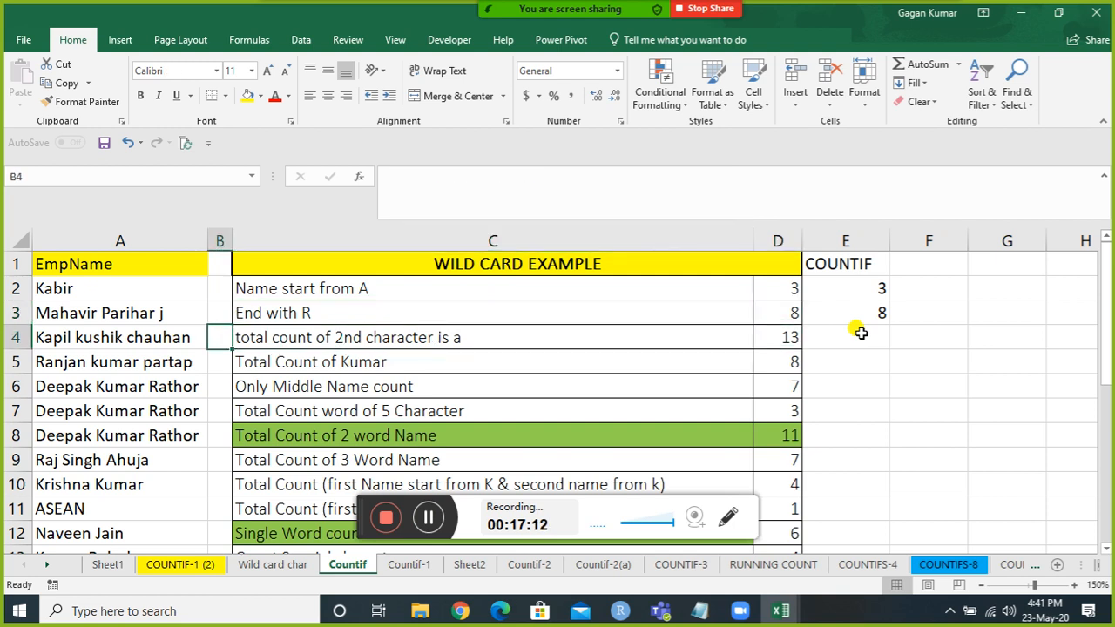
key(Right)
key(Right)
key(Right)
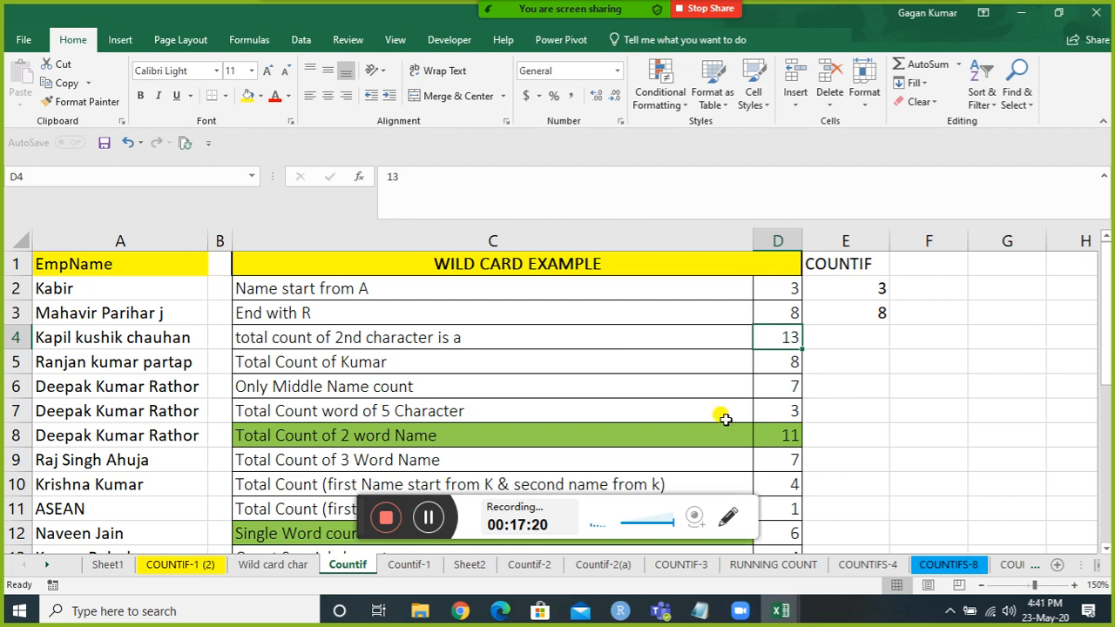
click(847, 331)
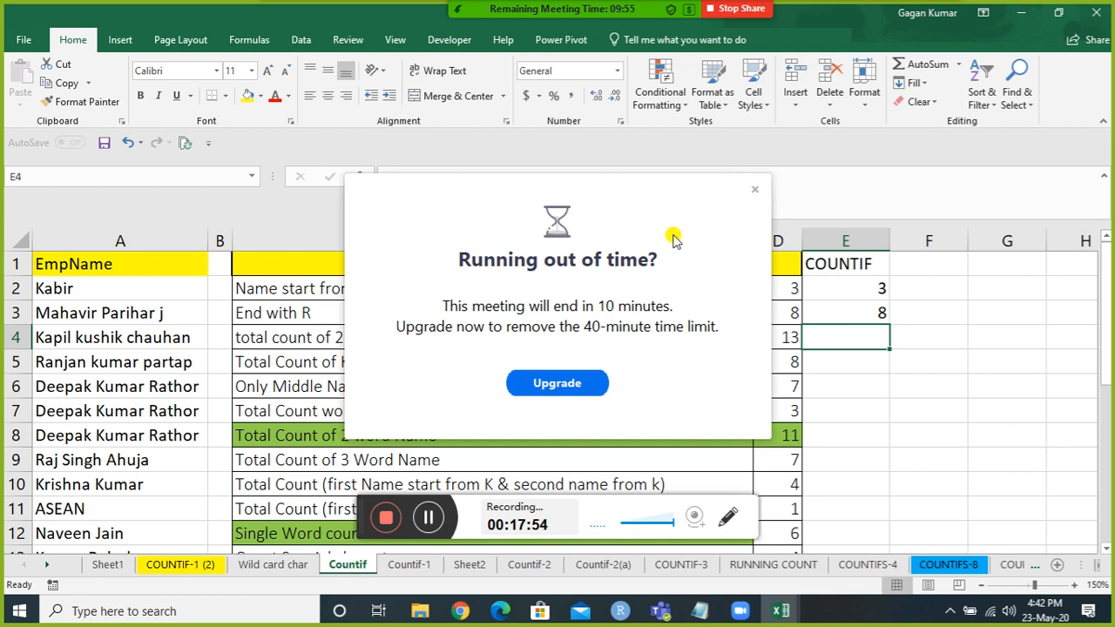
click(755, 189)
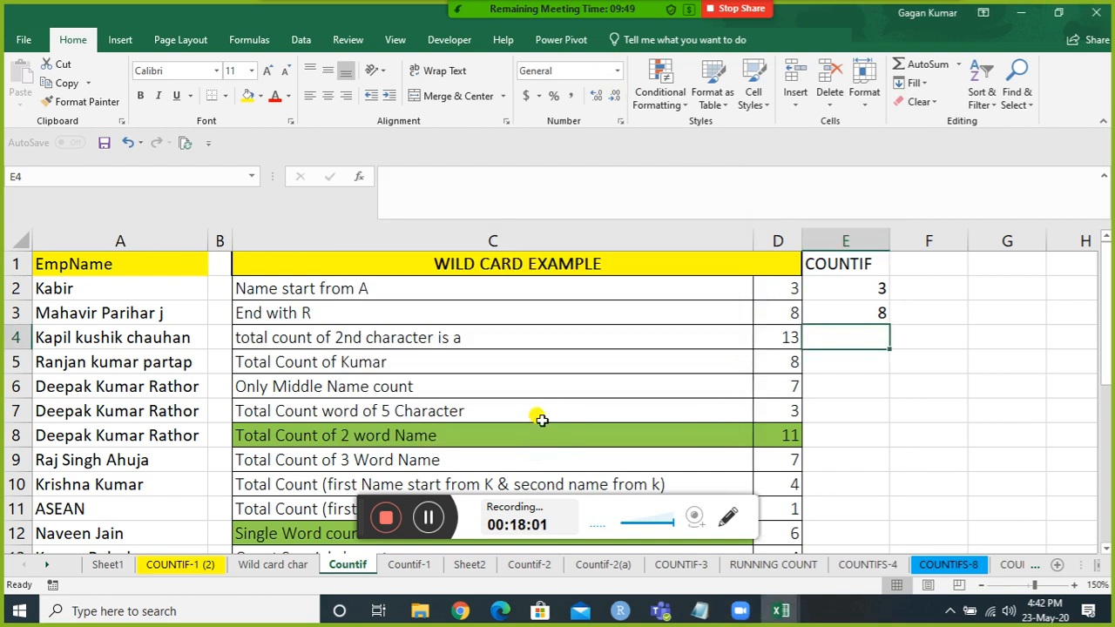
click(399, 339)
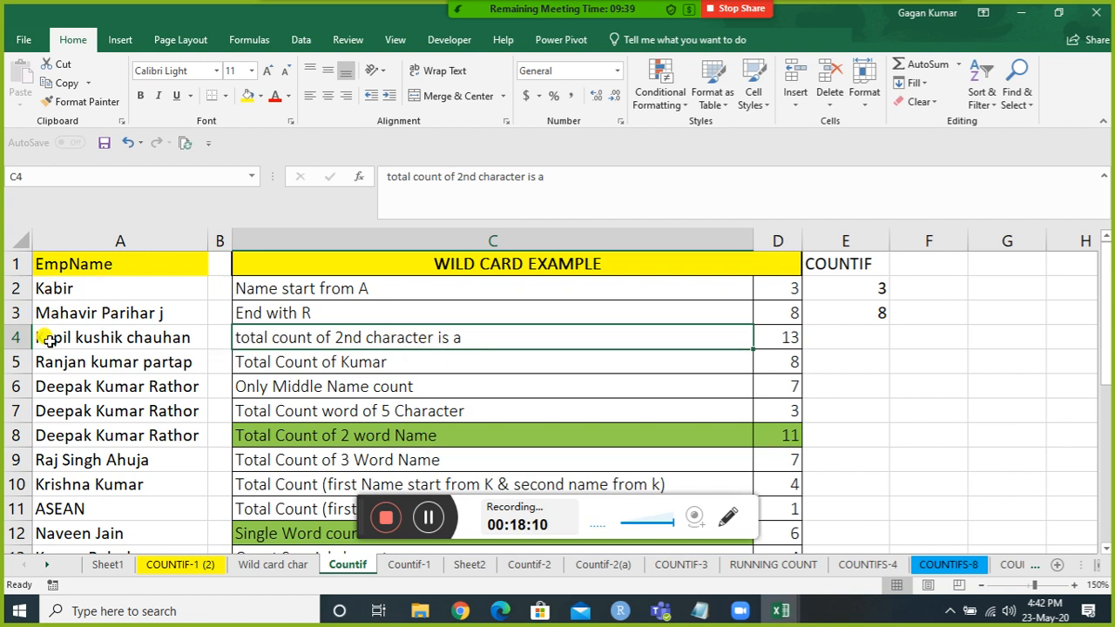
Step: Fill the COUNTIF formula from E3 into E4 and change its criterion to "?a*" to count names whose second character is a
click(833, 344)
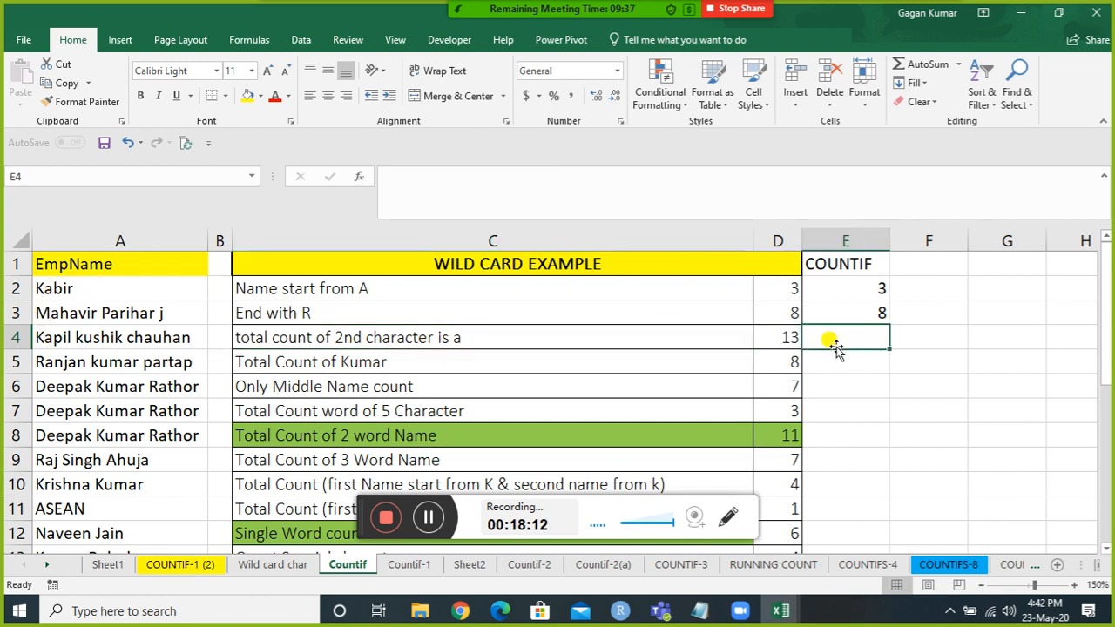
key(ctrl+d)
double_click(833, 344)
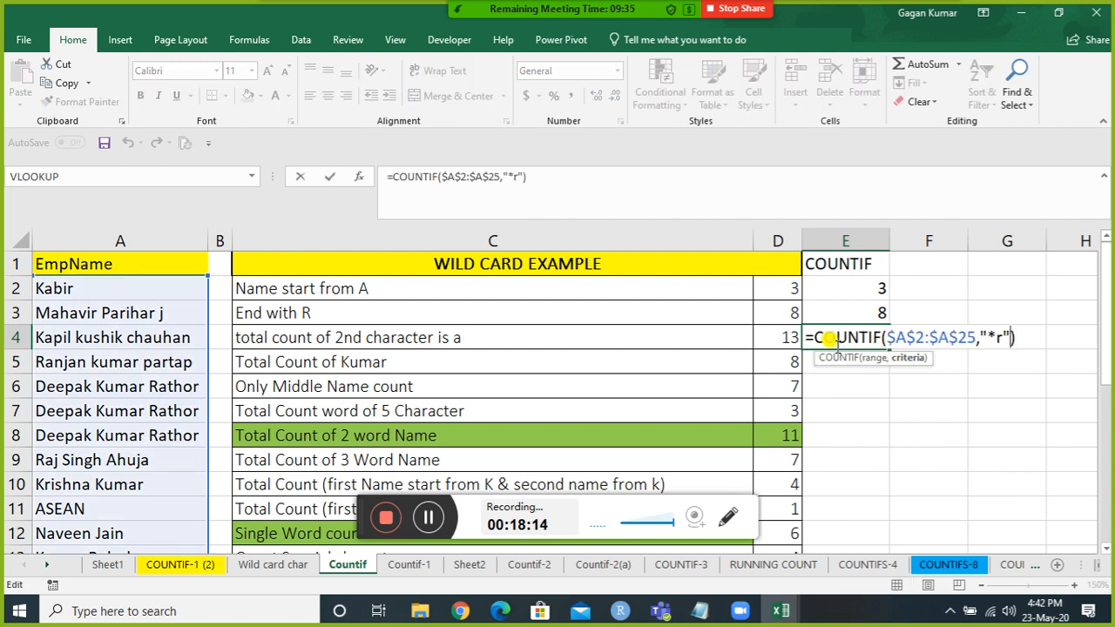
key(BackSpace)
key(BackSpace)
key(BackSpace)
key(BackSpace)
text(?)
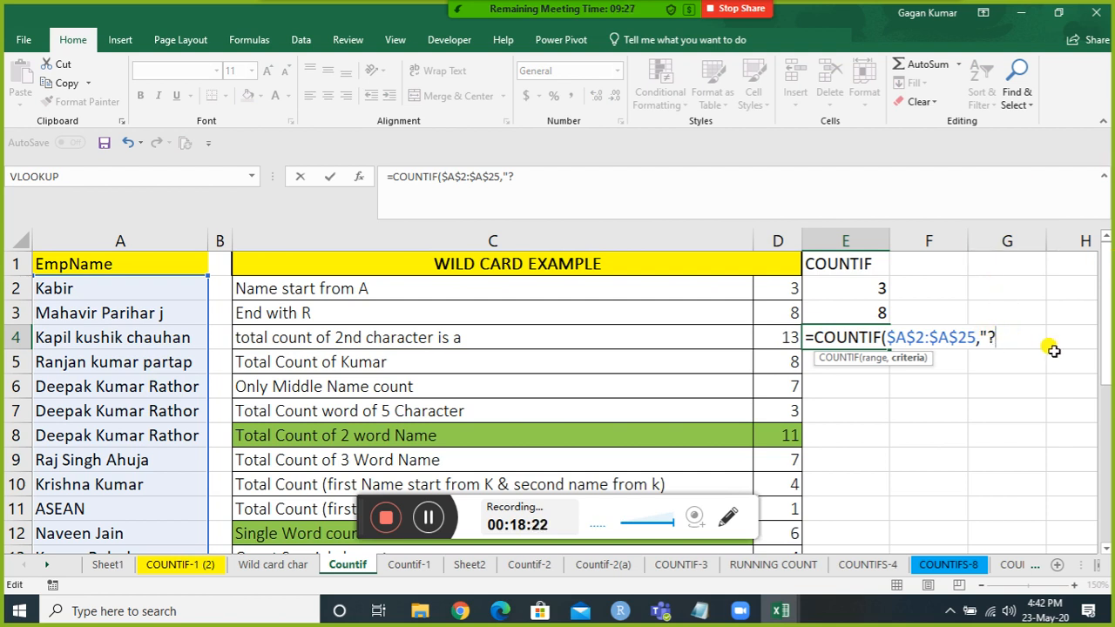
text(a*"))
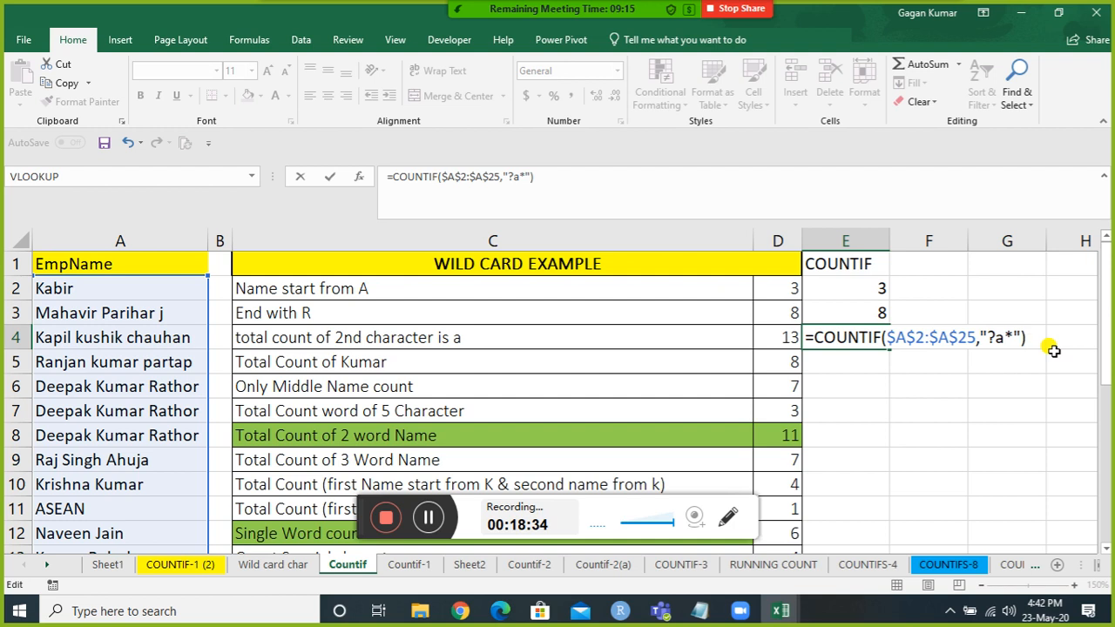
key(Return)
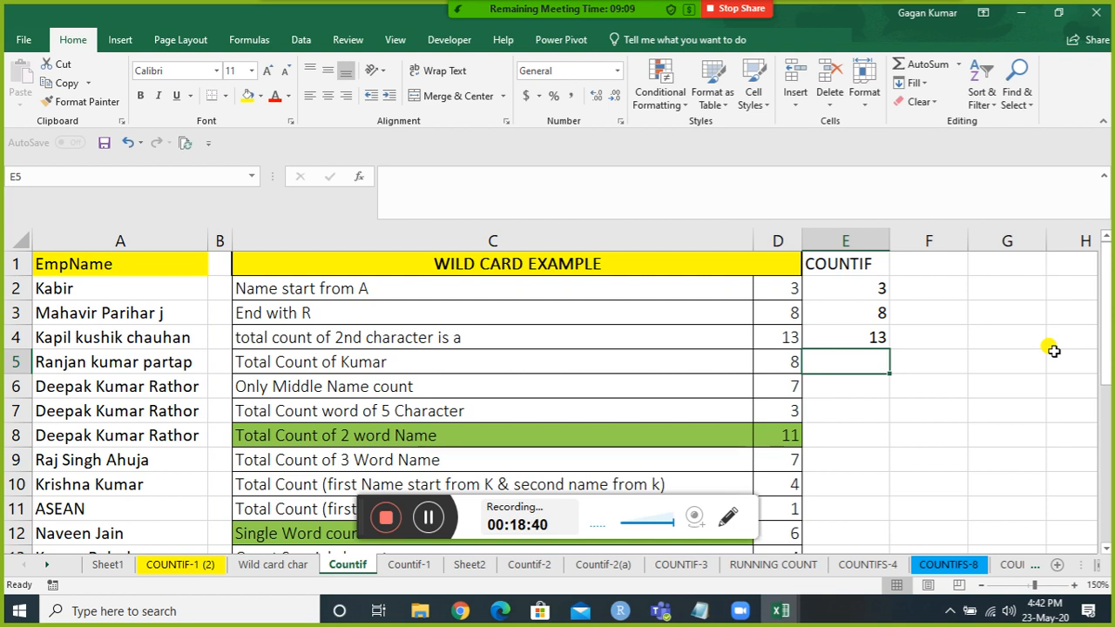
Step: Fill the COUNTIF formula from E4 into E5 and change its criterion to "*kumar*" to count names containing Kumar
key(ctrl+d)
key(F2)
key(Left)
key(Left)
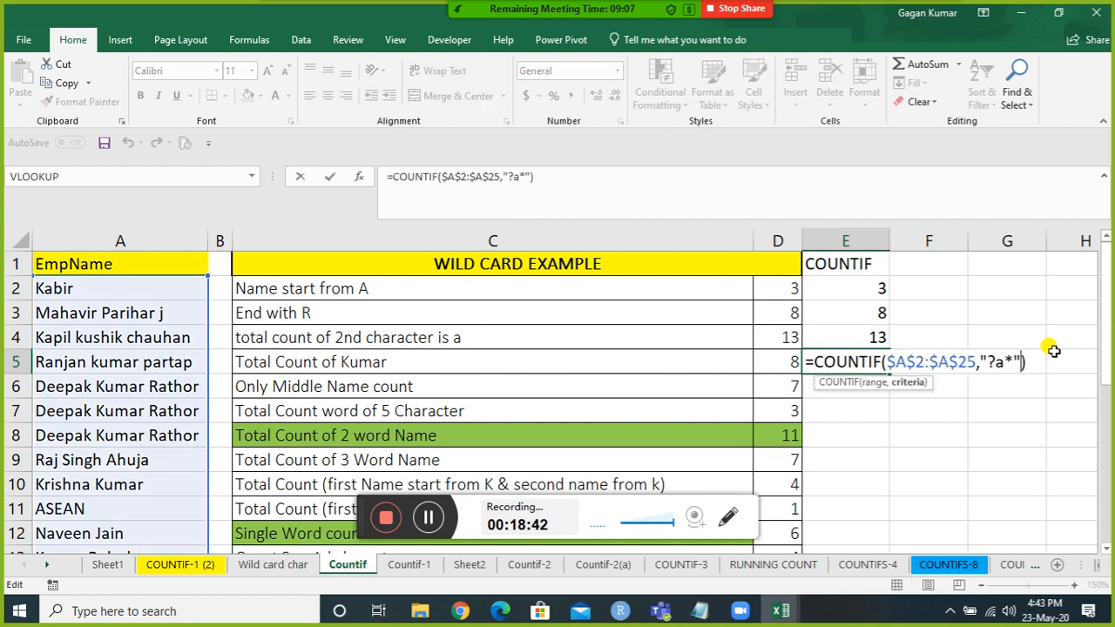
key(BackSpace)
key(BackSpace)
key(BackSpace)
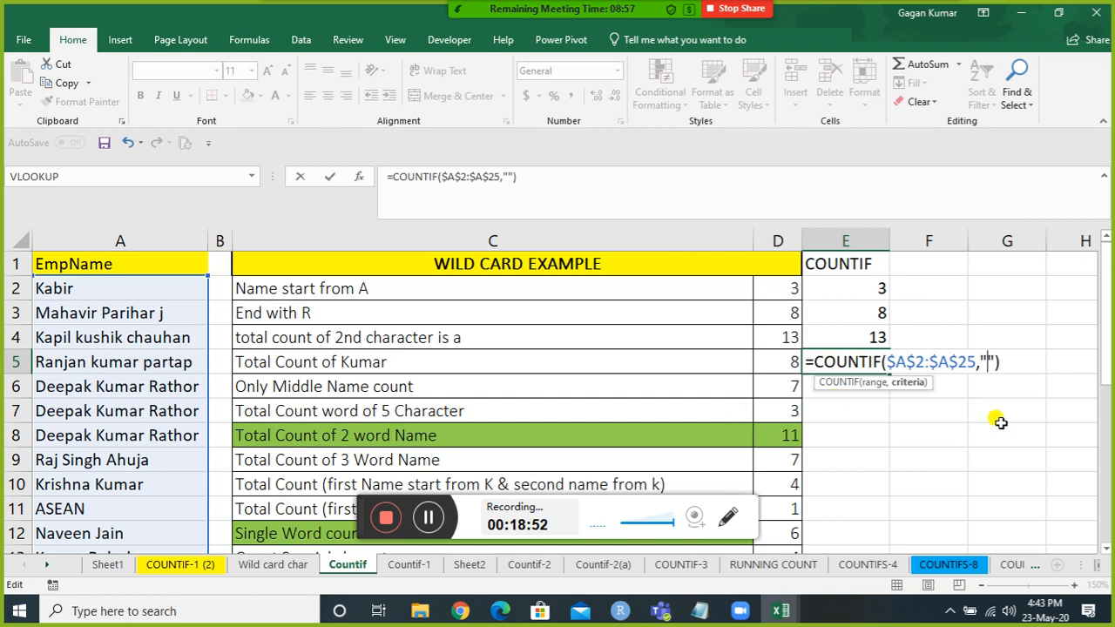
text(*kumar)
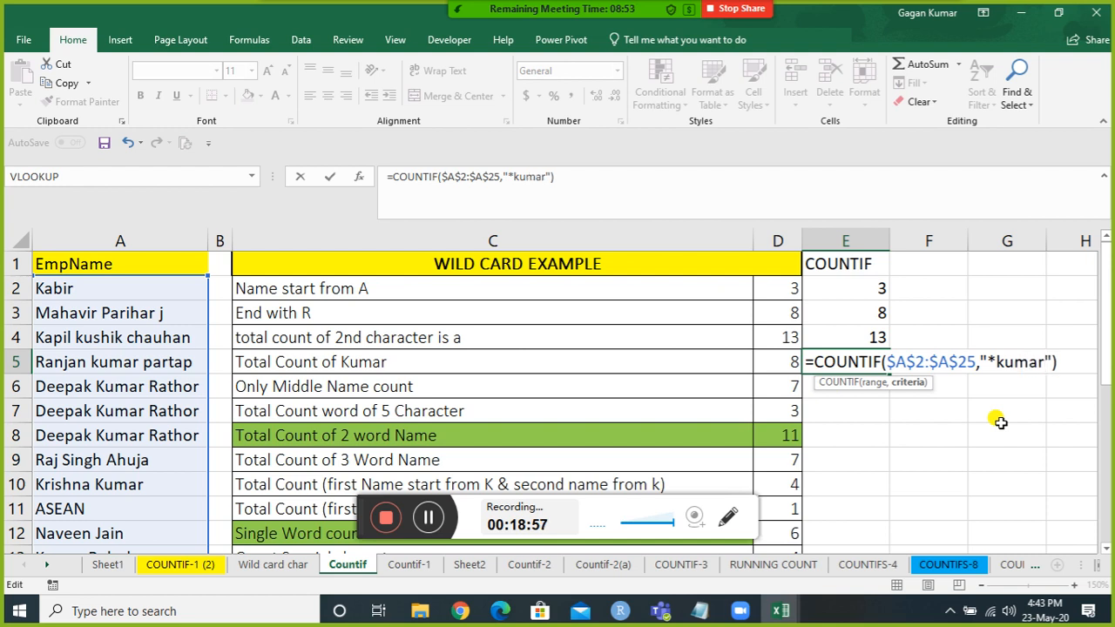
text(*)
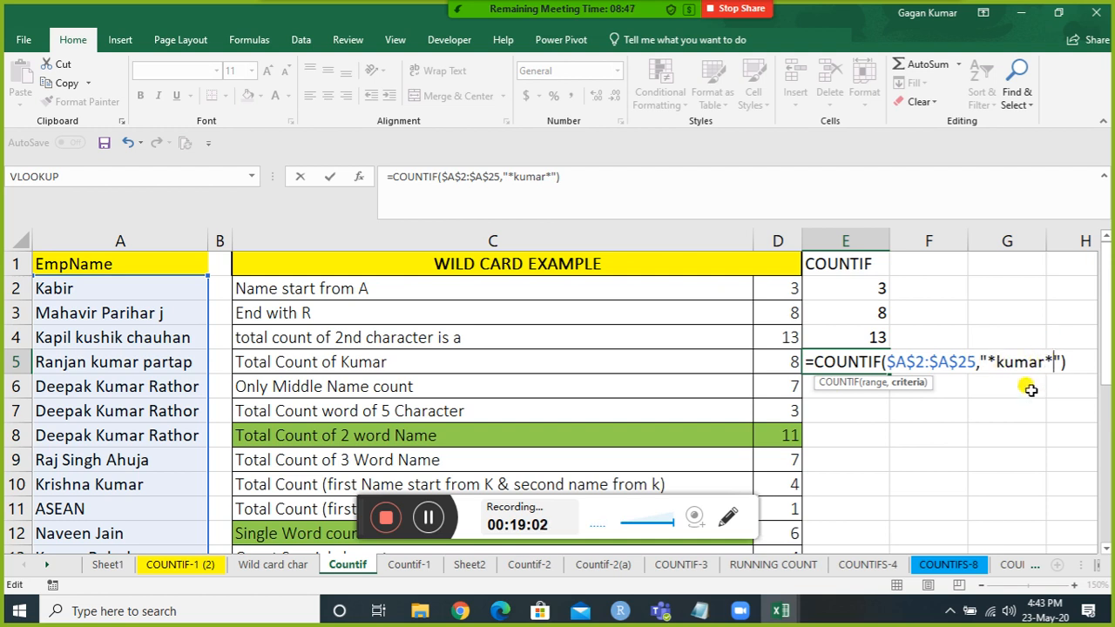
key(Return)
key(Up)
key(Down)
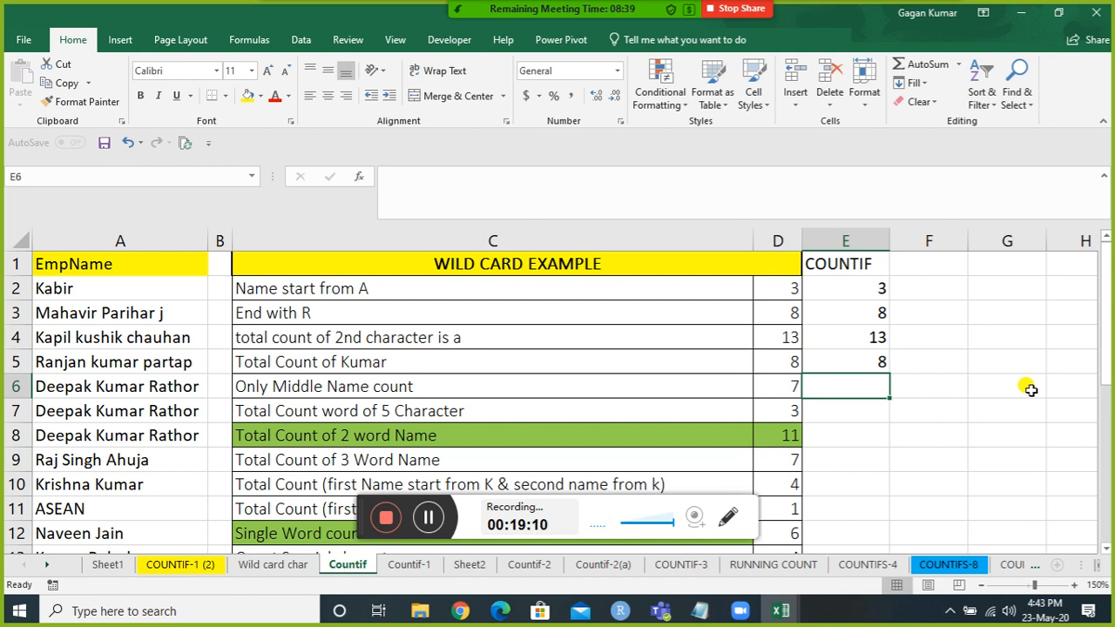
Step: Compare the employee names in A5 and A6 for the Only Middle Name count example
key(Left)
key(Left)
key(Left)
key(Left)
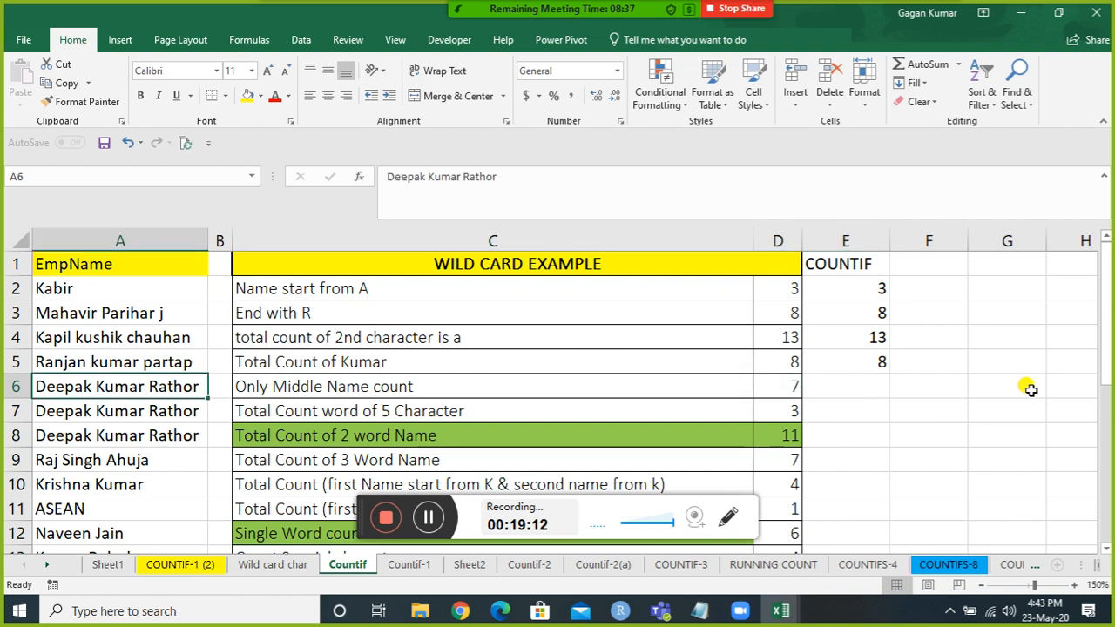
key(Up)
key(Down)
key(Up)
key(Down)
Step: Fill the COUNTIF formula from E5 into E6 and change its criterion to "* * *" to count names with a middle name
key(Right)
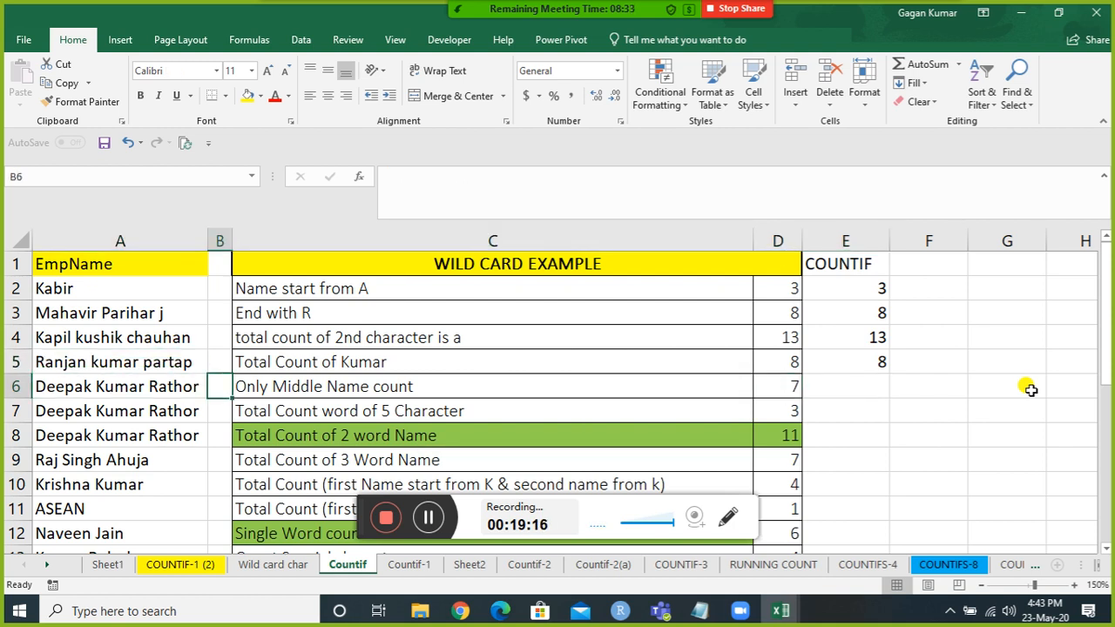
key(Right)
key(Right)
key(Right)
key(ctrl+d)
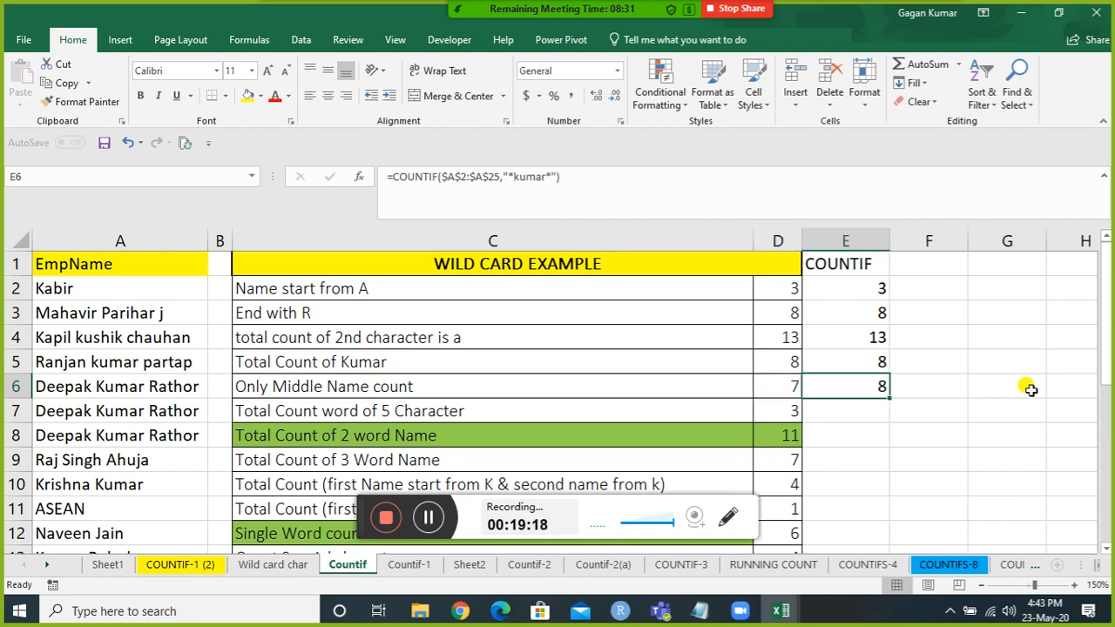
key(F2)
key(BackSpace)
key(BackSpace)
key(BackSpace)
key(BackSpace)
key(BackSpace)
key(BackSpace)
key(BackSpace)
key(BackSpace)
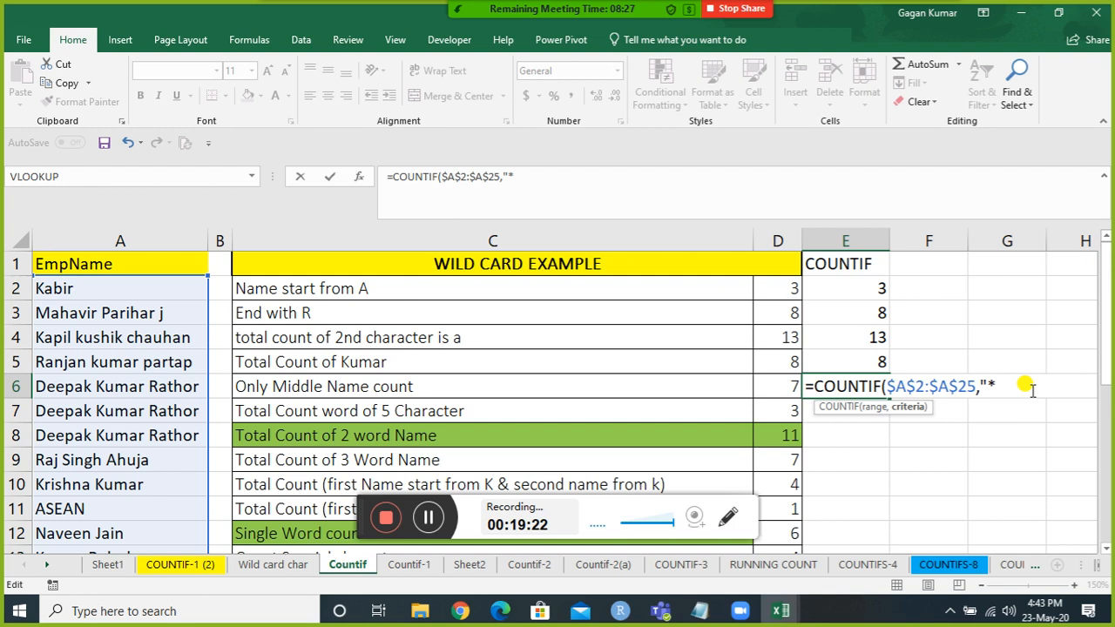
text(* *"))
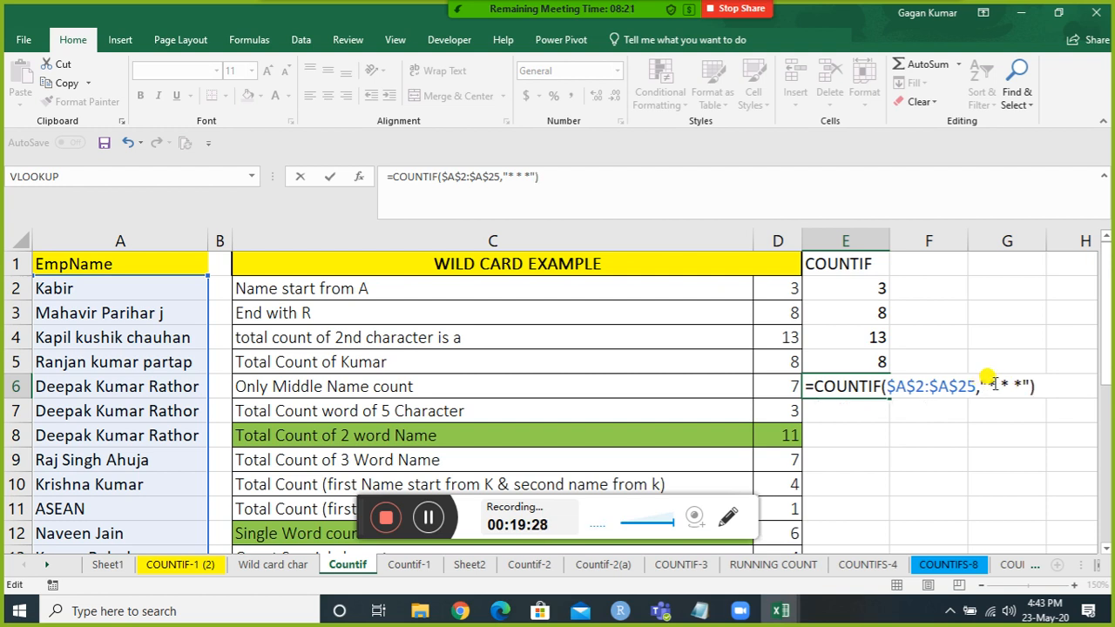
click(987, 385)
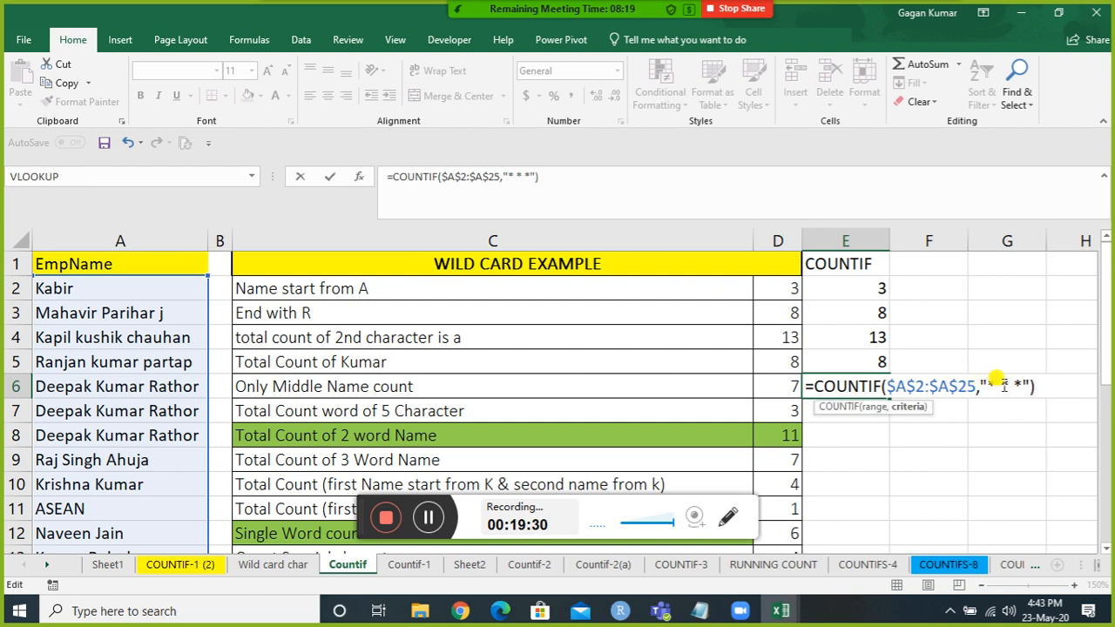
click(1016, 385)
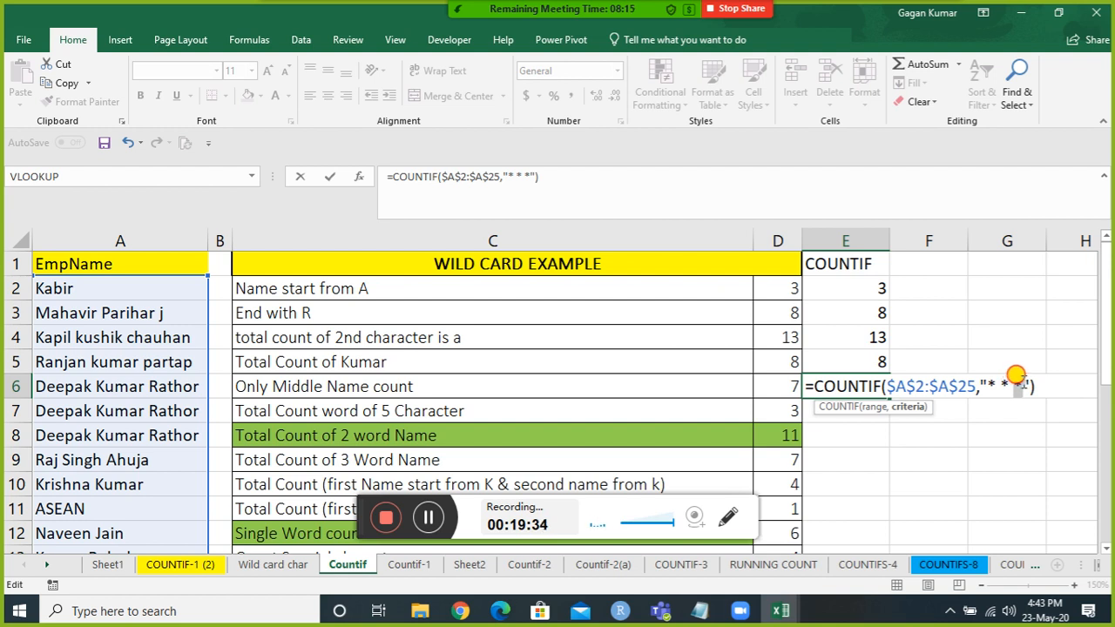
drag(1016, 383, 1063, 381)
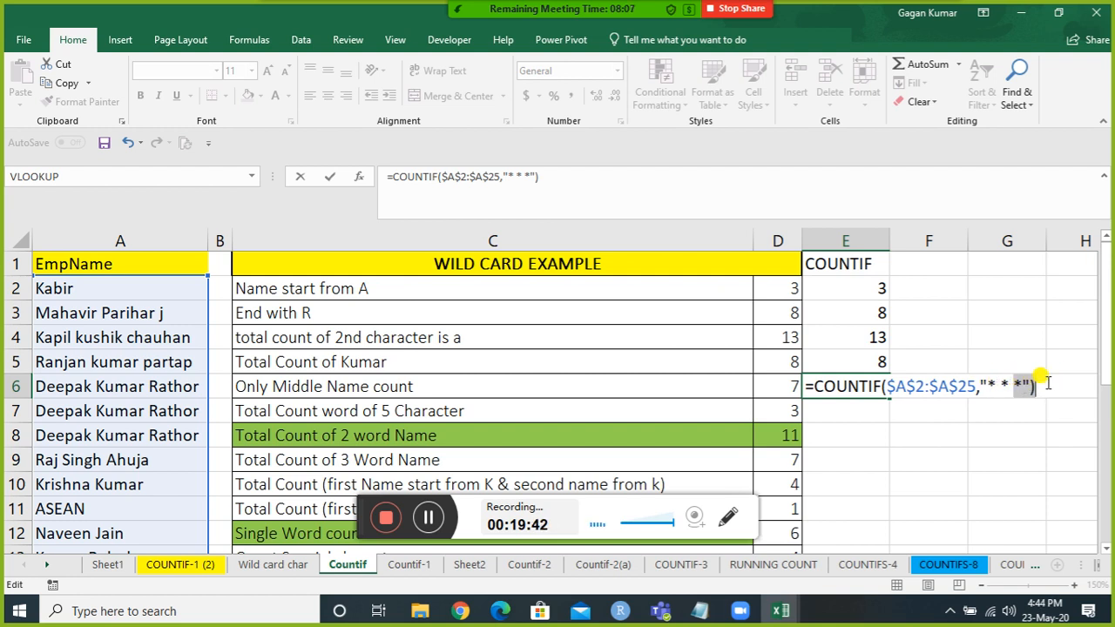
key(Return)
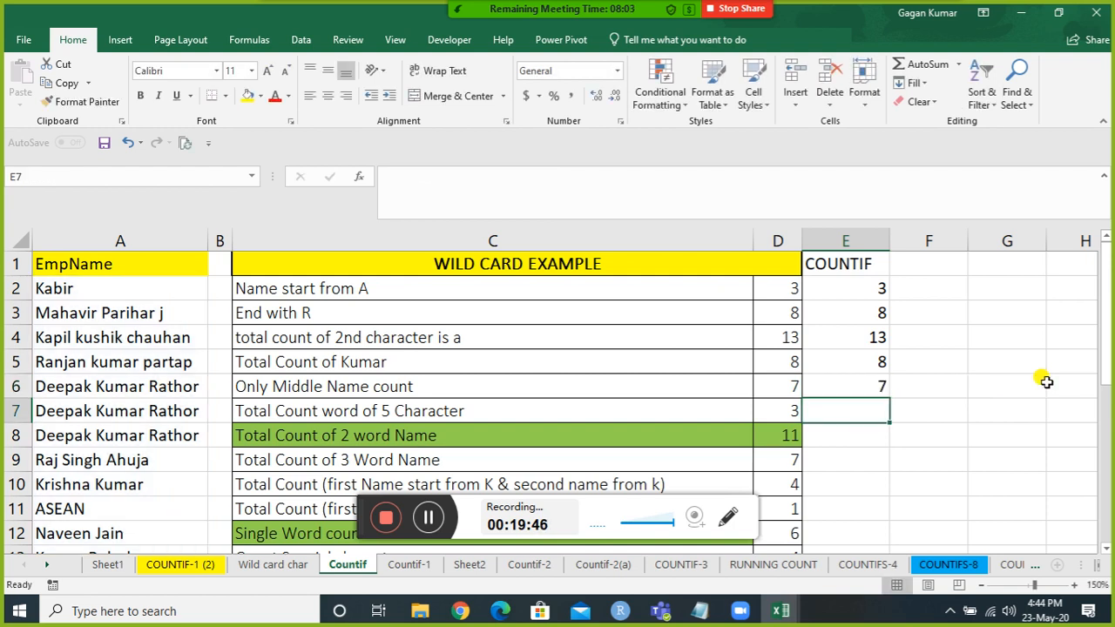
Step: Fill the COUNTIF formula from E6 into E7 and change its criterion to "?????" to count five-character names
key(Left)
key(Left)
key(Right)
key(Right)
key(ctrl+d)
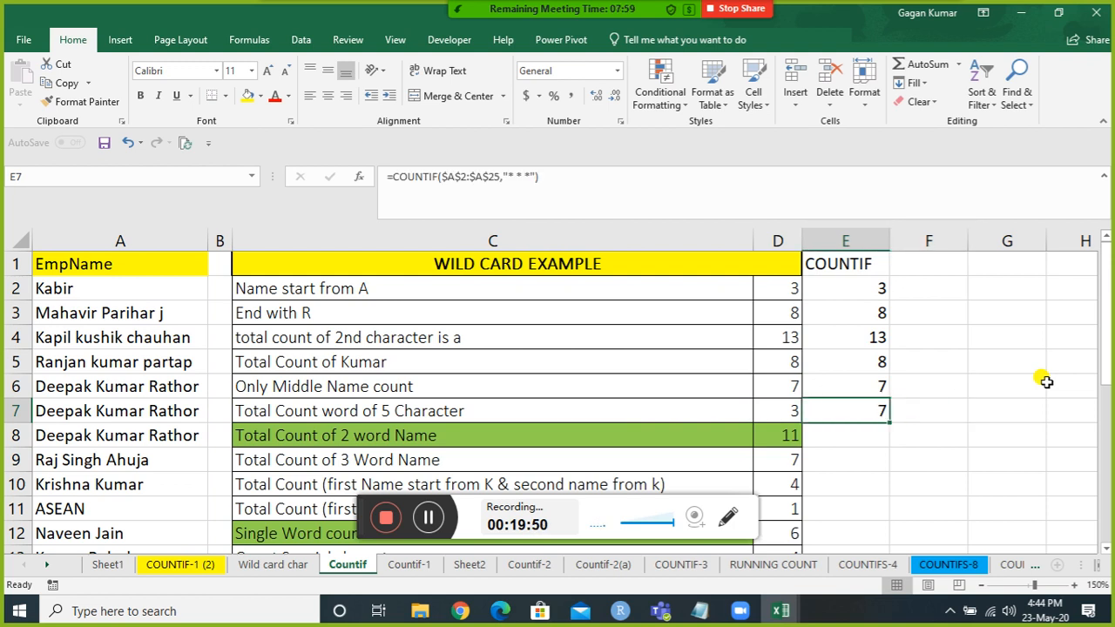
key(F2)
key(BackSpace)
key(BackSpace)
key(BackSpace)
key(BackSpace)
key(BackSpace)
key(BackSpace)
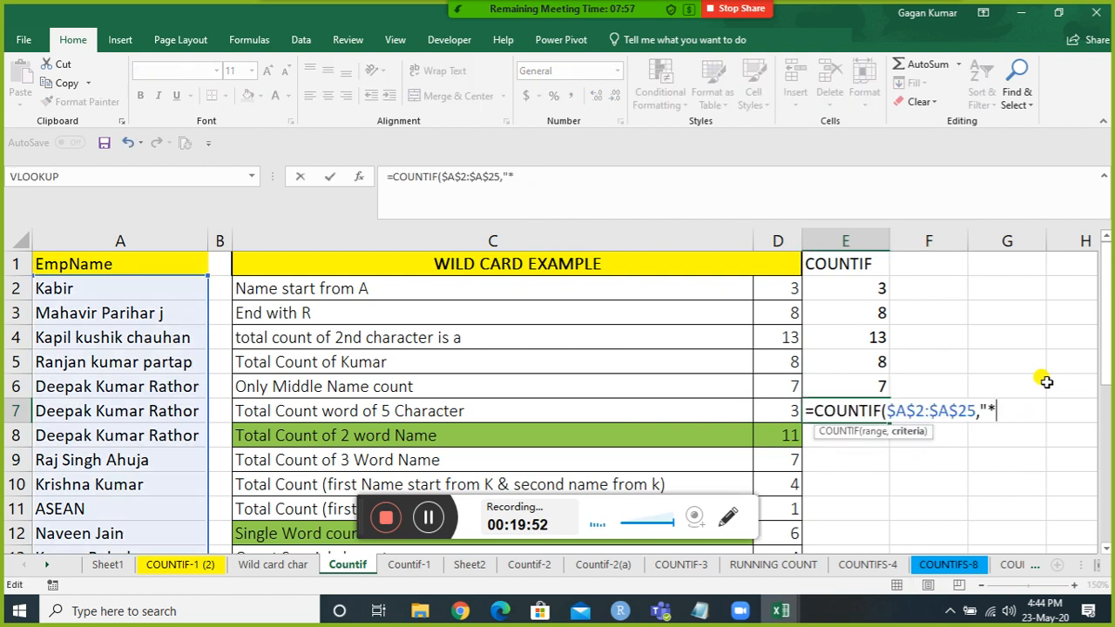
key(BackSpace)
text(?????)
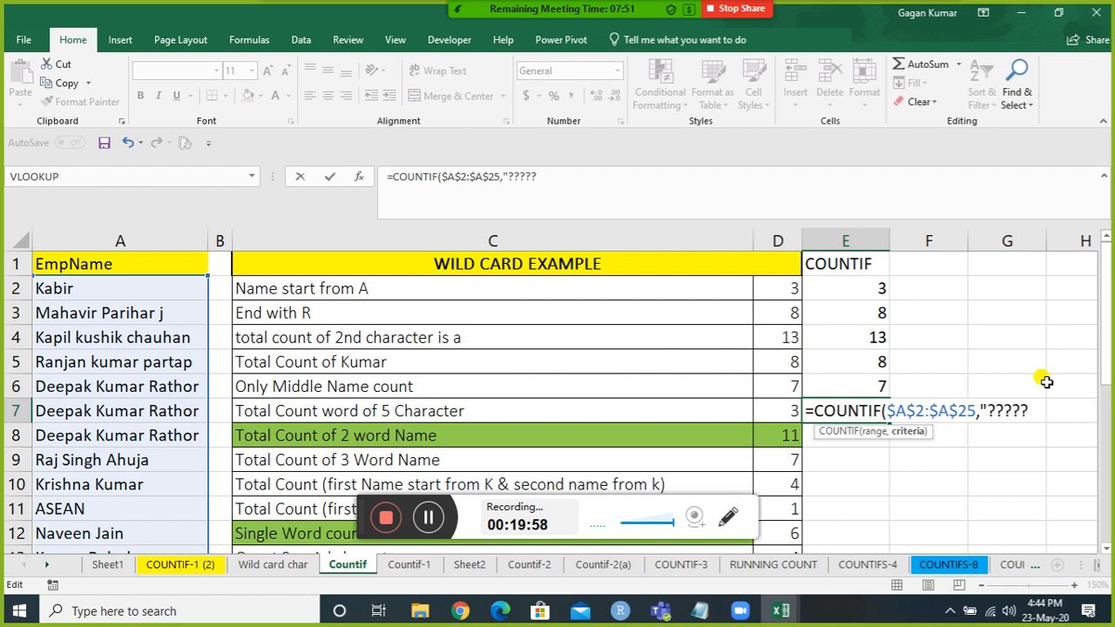
text("))
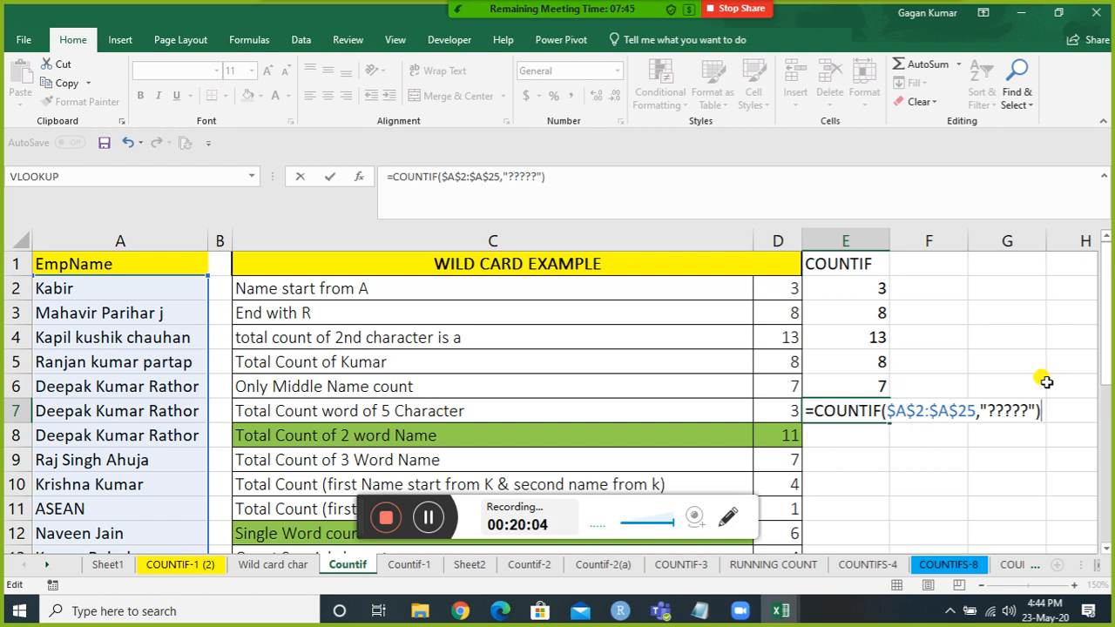
key(Return)
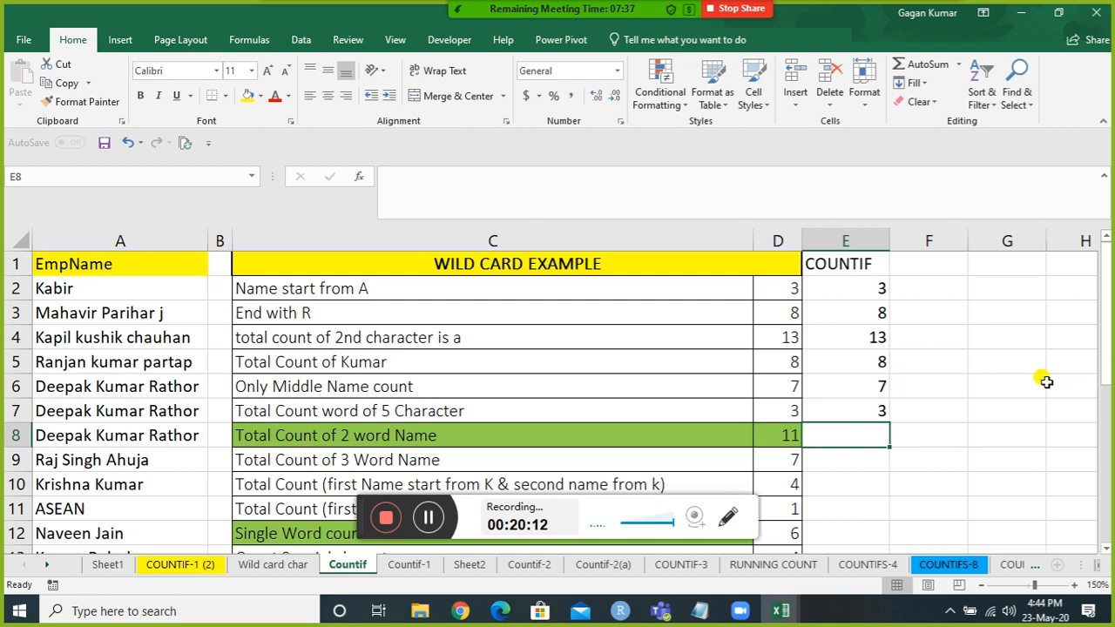
Step: Copy the COUNTIF formula from E6 into E8 with the "* * *" criterion as the starting point for the two-word name count
key(Up)
key(Up)
key(ctrl+c)
key(Down)
key(Down)
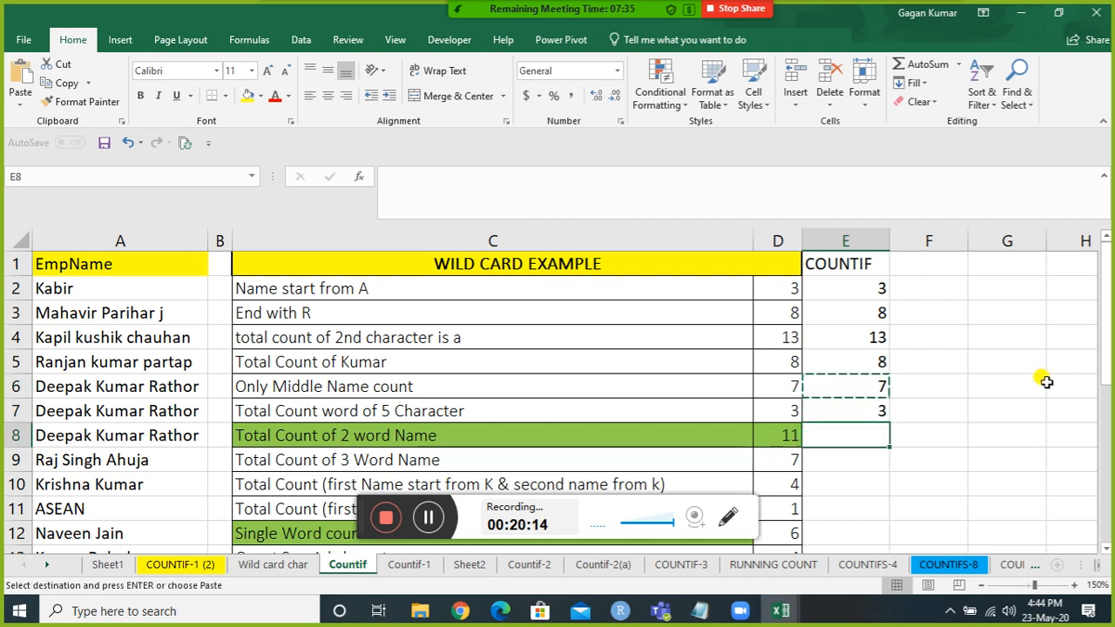
key(ctrl+v)
key(F2)
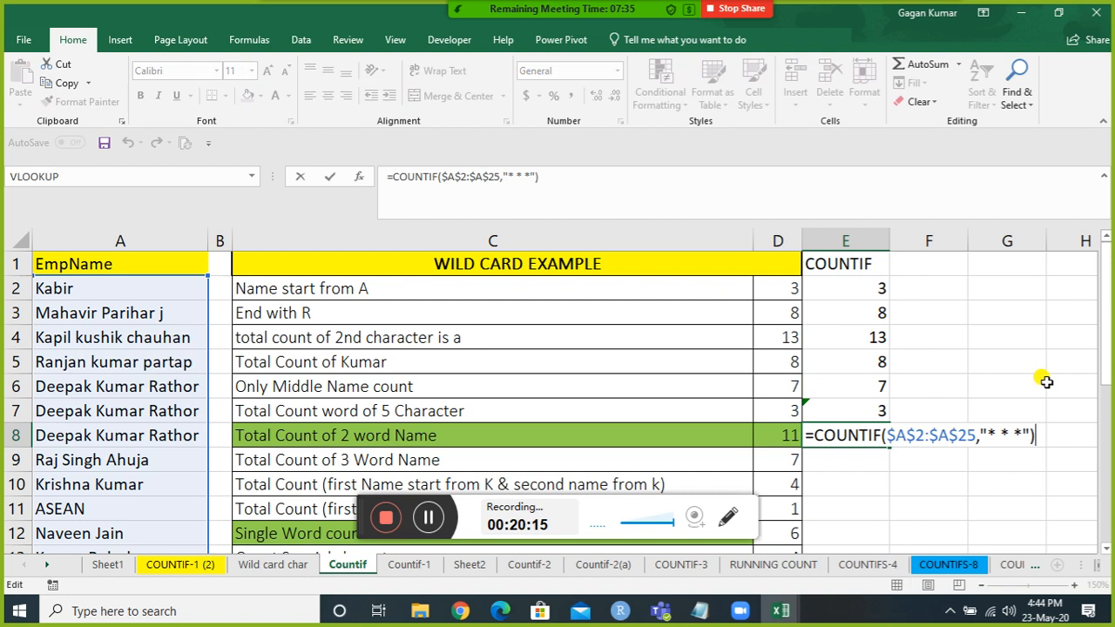
click(1019, 434)
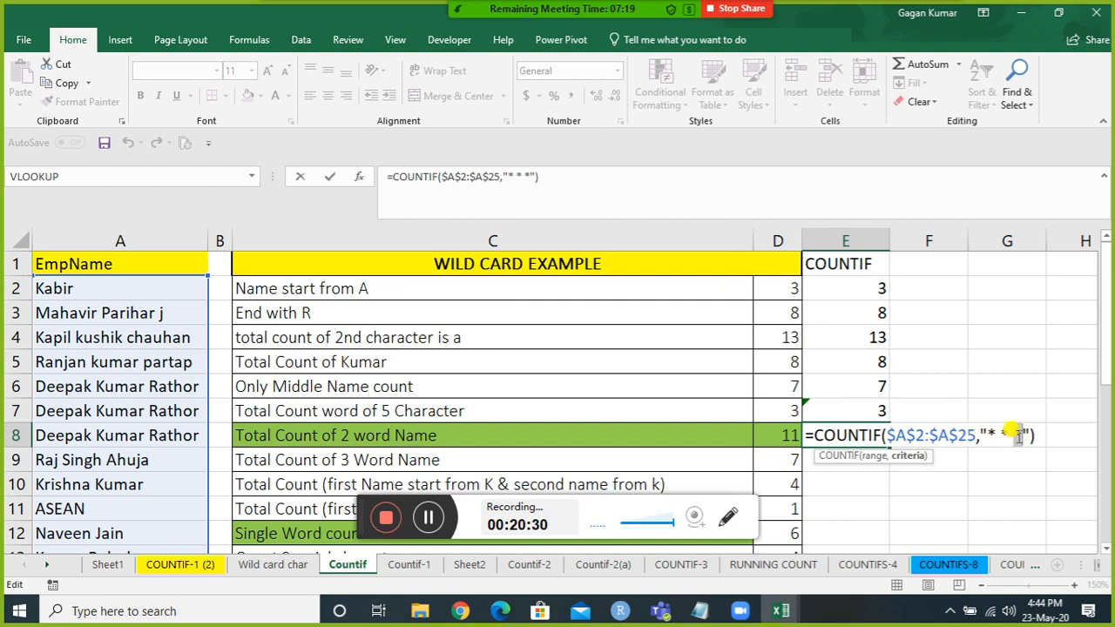
key(ctrl+Return)
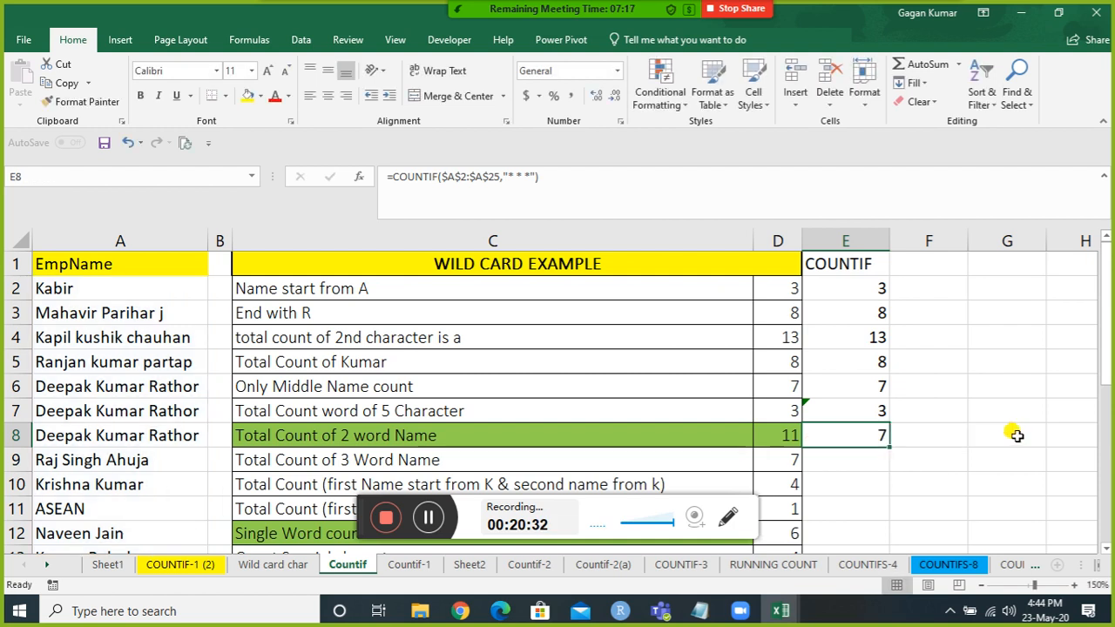
Step: Move the employee names from A10 down to the end of the list into column B, starting at B10
key(Left)
key(Left)
key(Left)
key(Left)
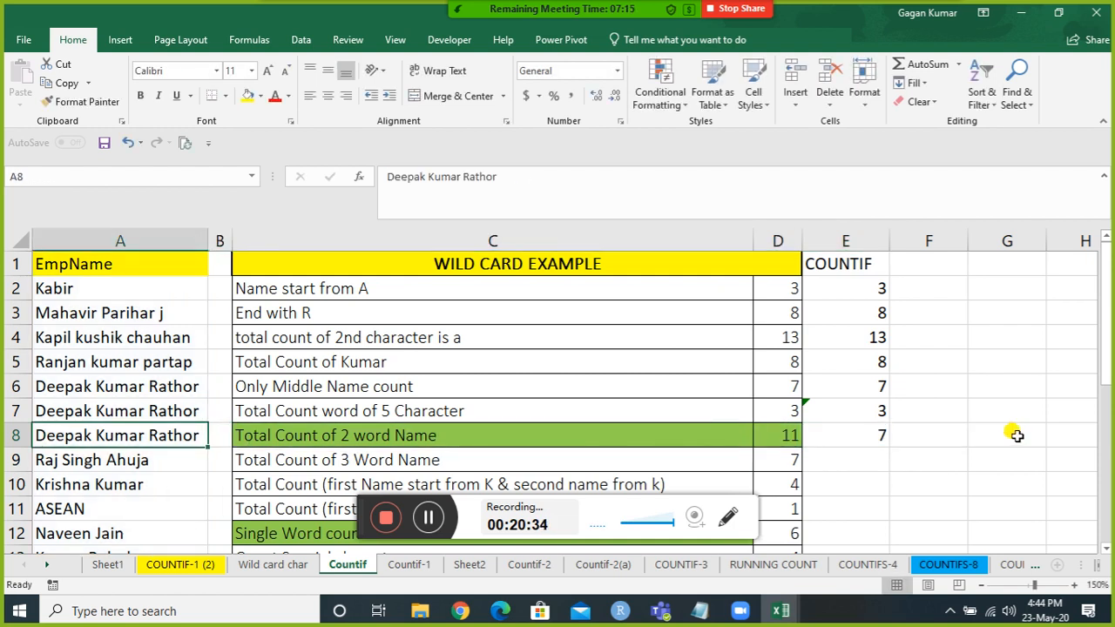
key(Down)
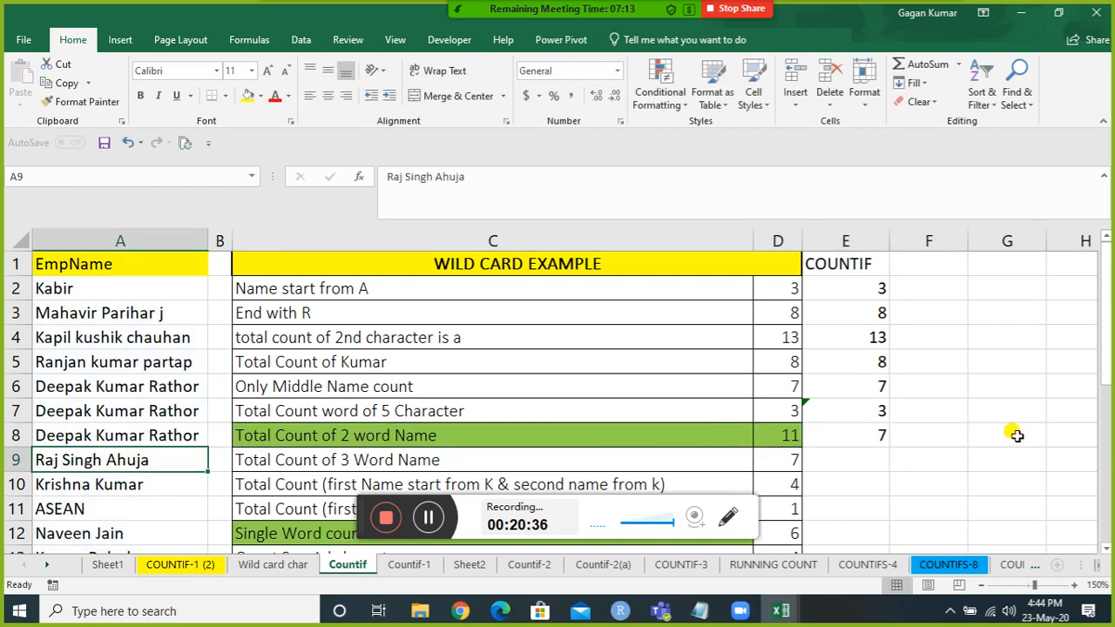
key(Down)
key(ctrl+shift+Down)
key(ctrl+x)
key(Right)
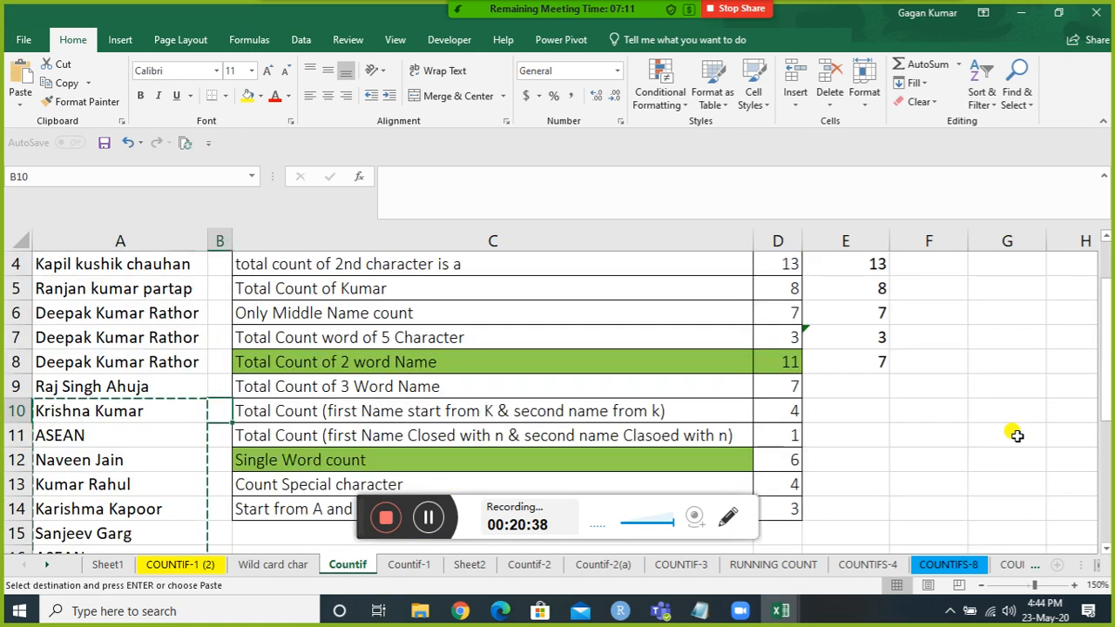
key(Return)
key(ctrl+Up)
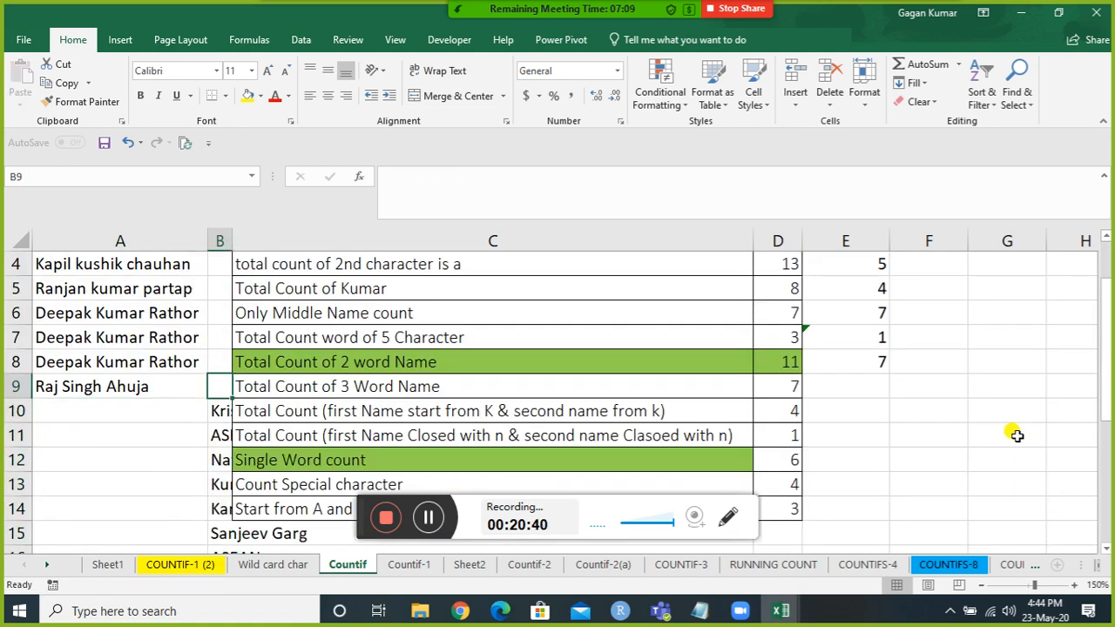
key(Down)
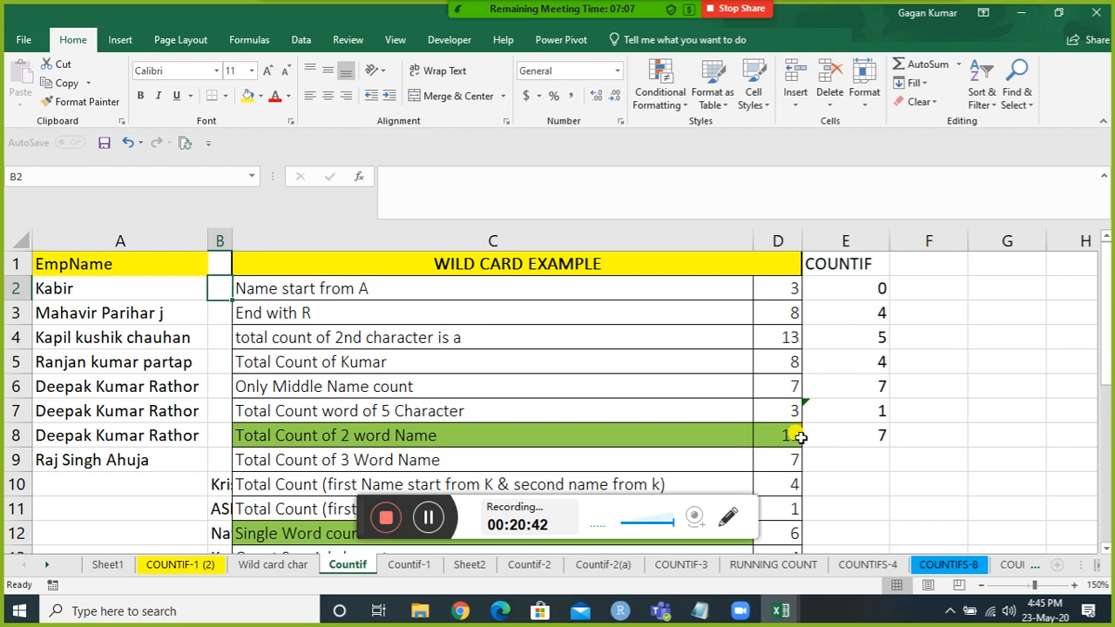
Step: Check the E8 formula against the names left in A3 to A9 to see which ones have three words
click(862, 435)
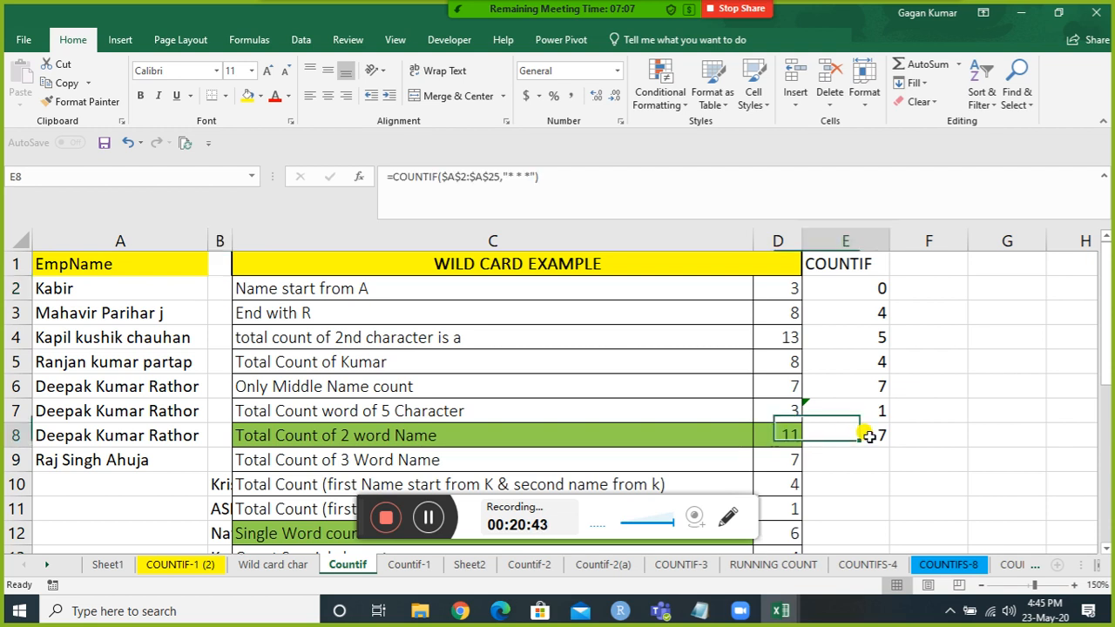
click(157, 314)
key(Down)
key(Down)
key(Down)
key(Down)
key(Down)
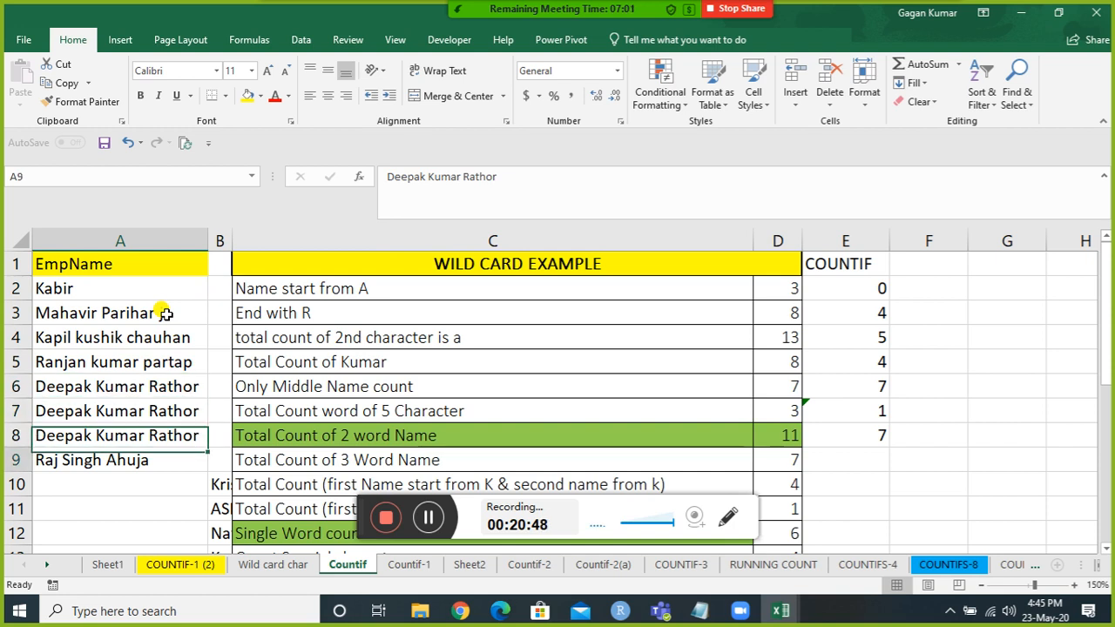
key(Down)
key(Up)
key(Up)
key(Up)
key(Up)
key(Up)
key(Up)
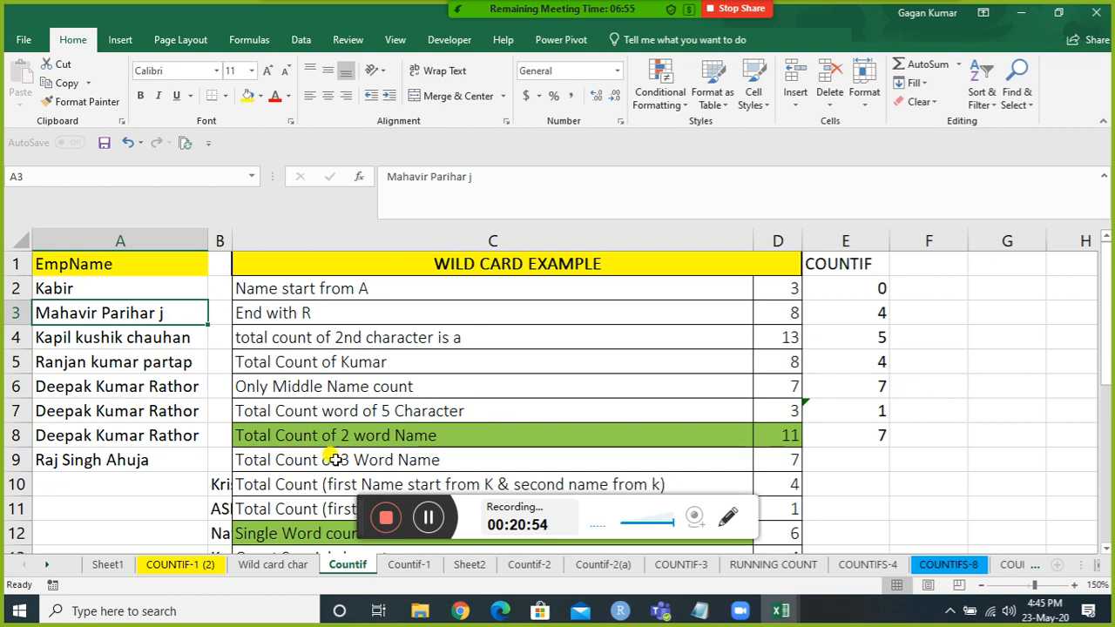
Step: Remove the last word from the employee name in A8 so that it has only two words
click(128, 443)
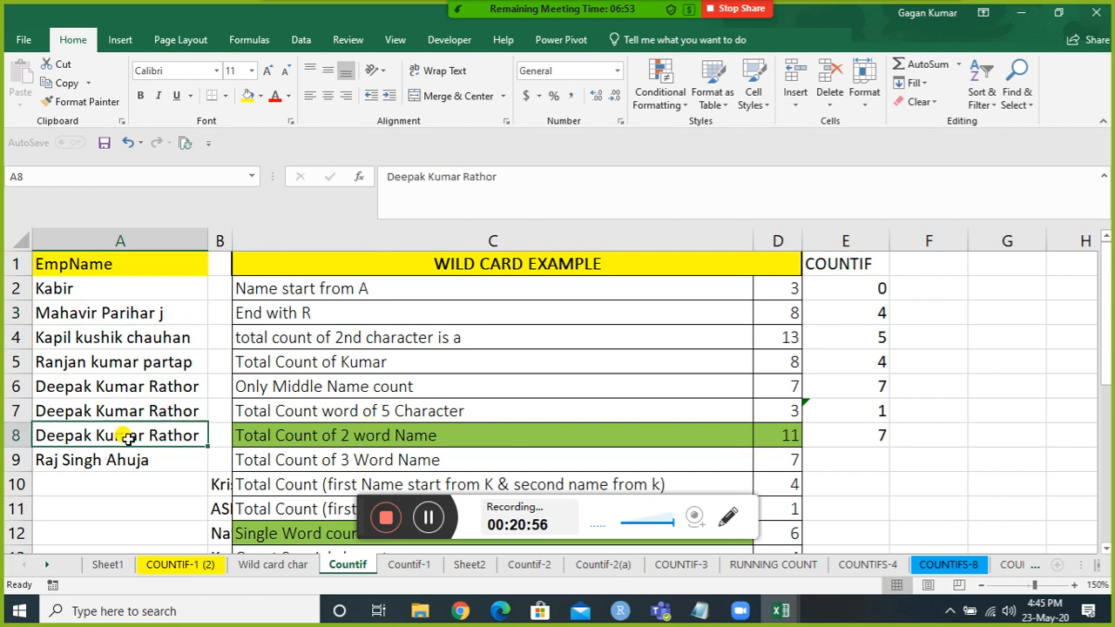
key(F2)
key(BackSpace)
key(BackSpace)
key(BackSpace)
key(BackSpace)
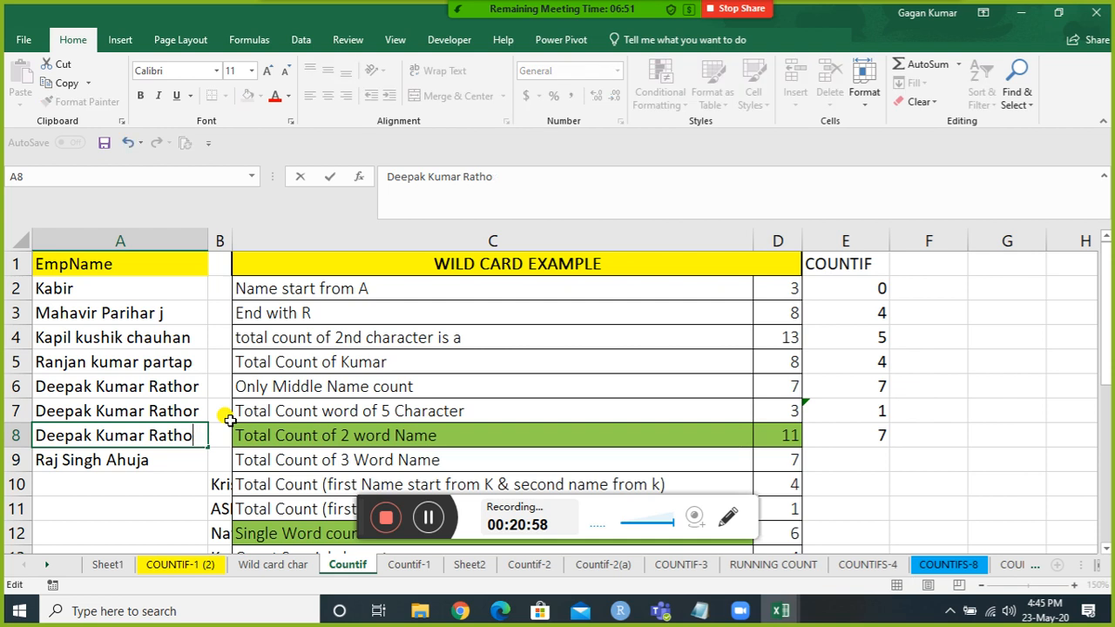
key(BackSpace)
key(Return)
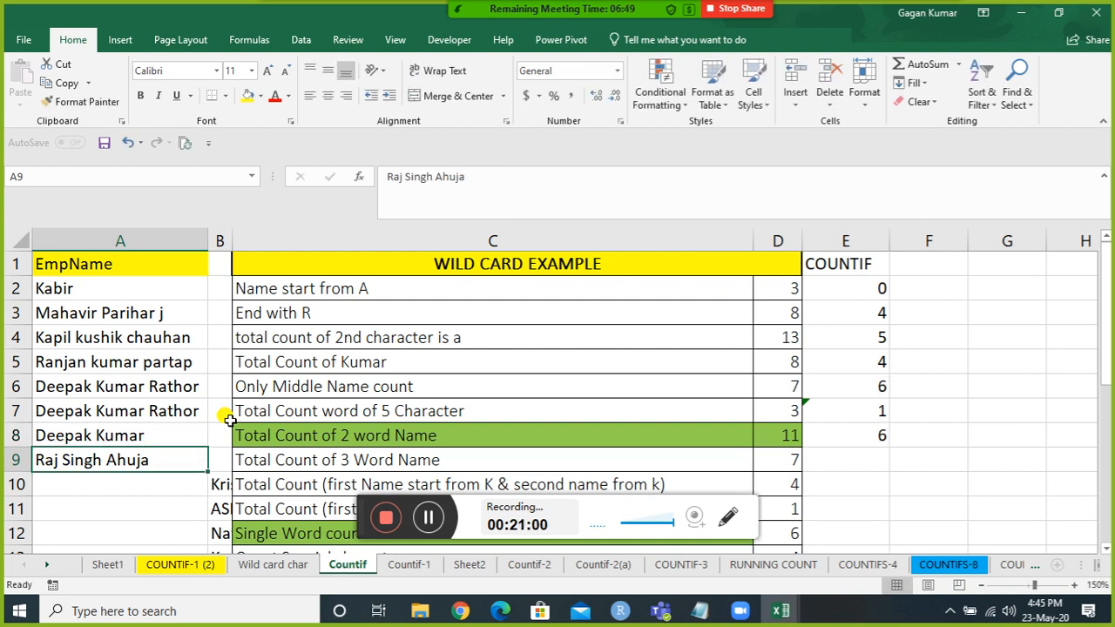
Step: Extend the E8 formula by subtracting a second COUNTIF over the range $A$2:$A$25
click(845, 437)
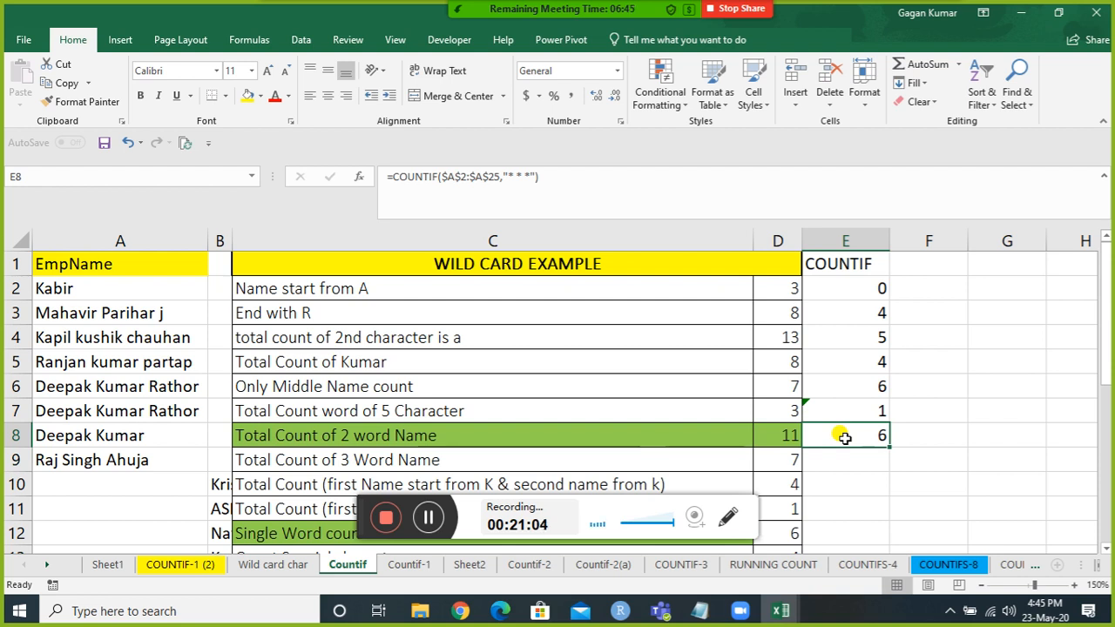
key(F2)
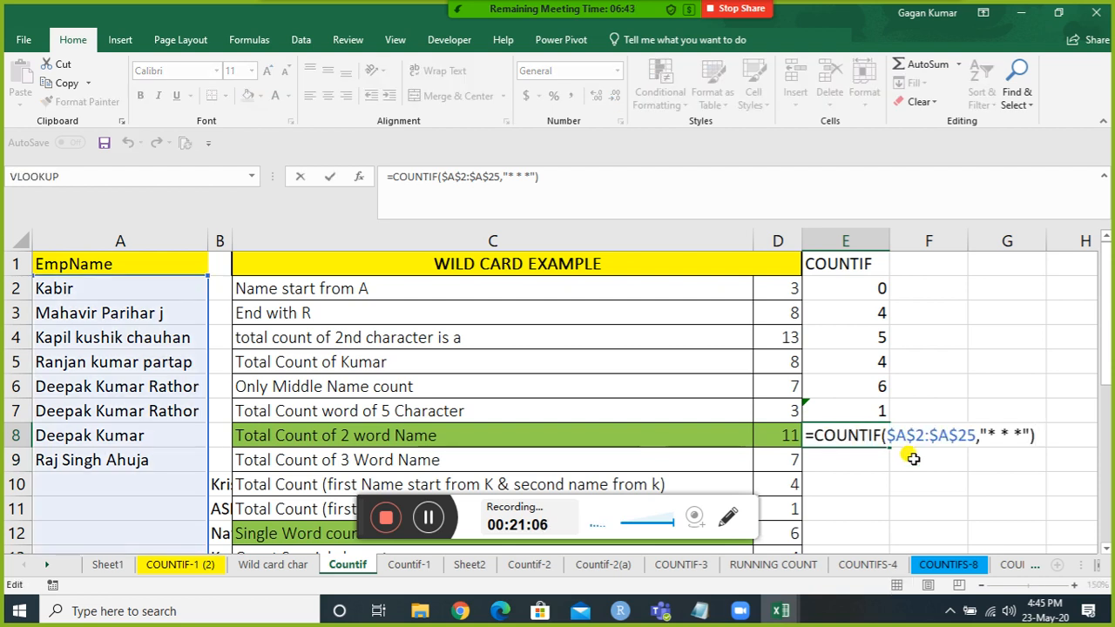
text(-co)
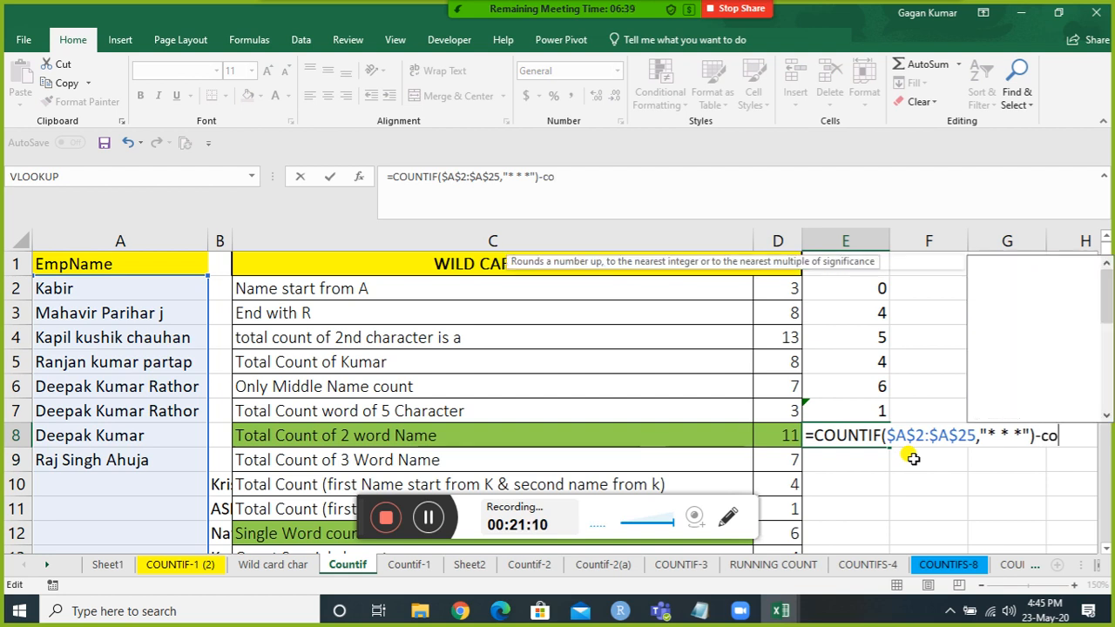
text(untif)
key(Tab)
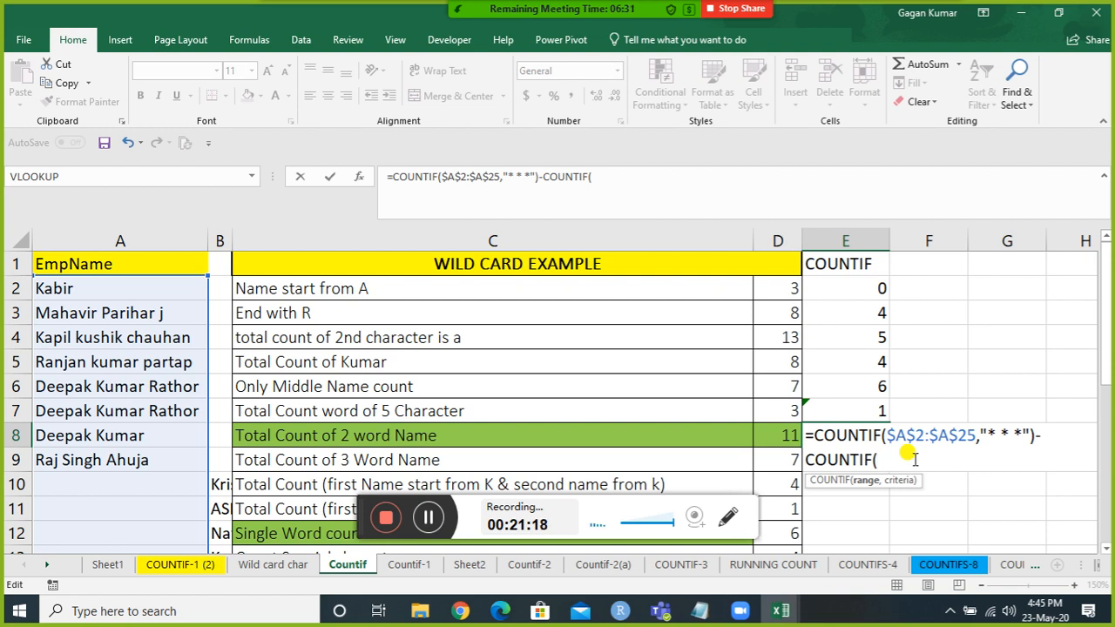
drag(885, 432, 967, 428)
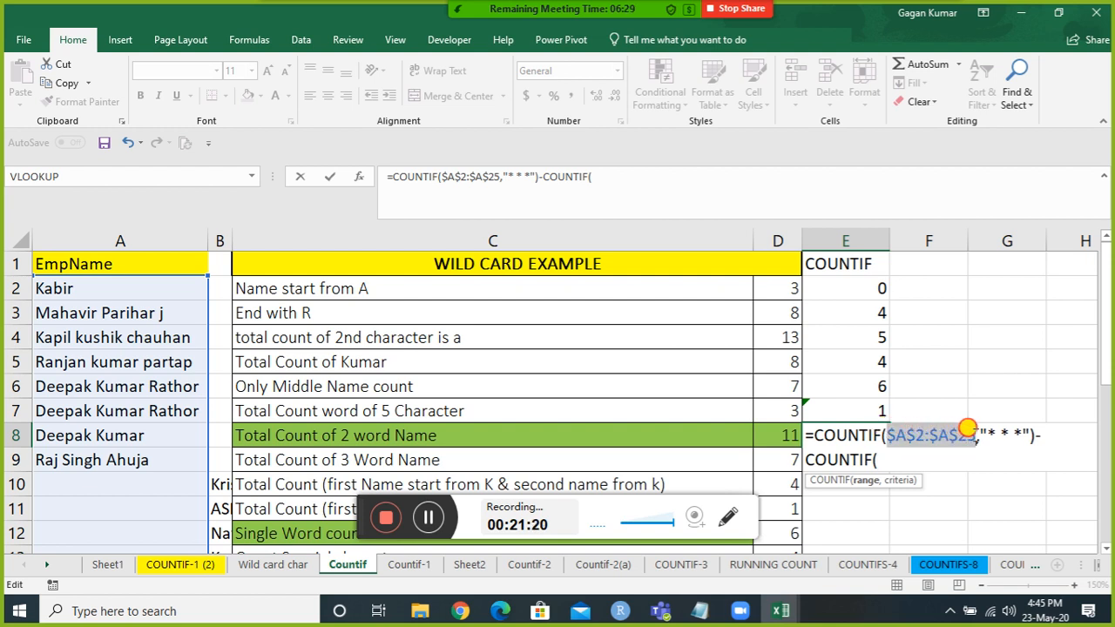
click(916, 457)
key(ctrl+v)
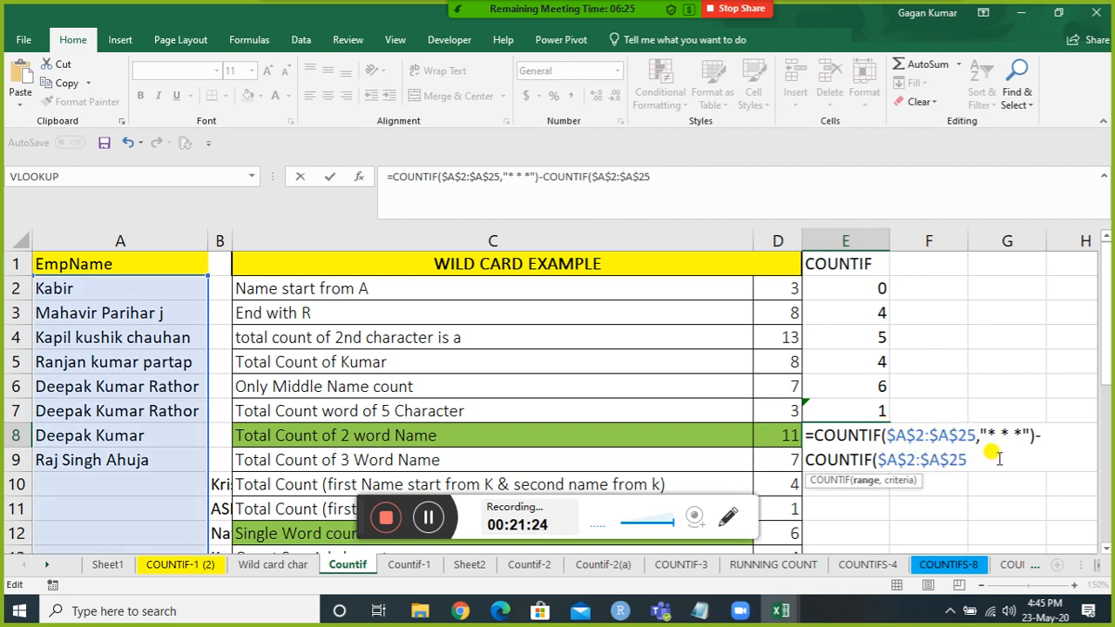
text(,)
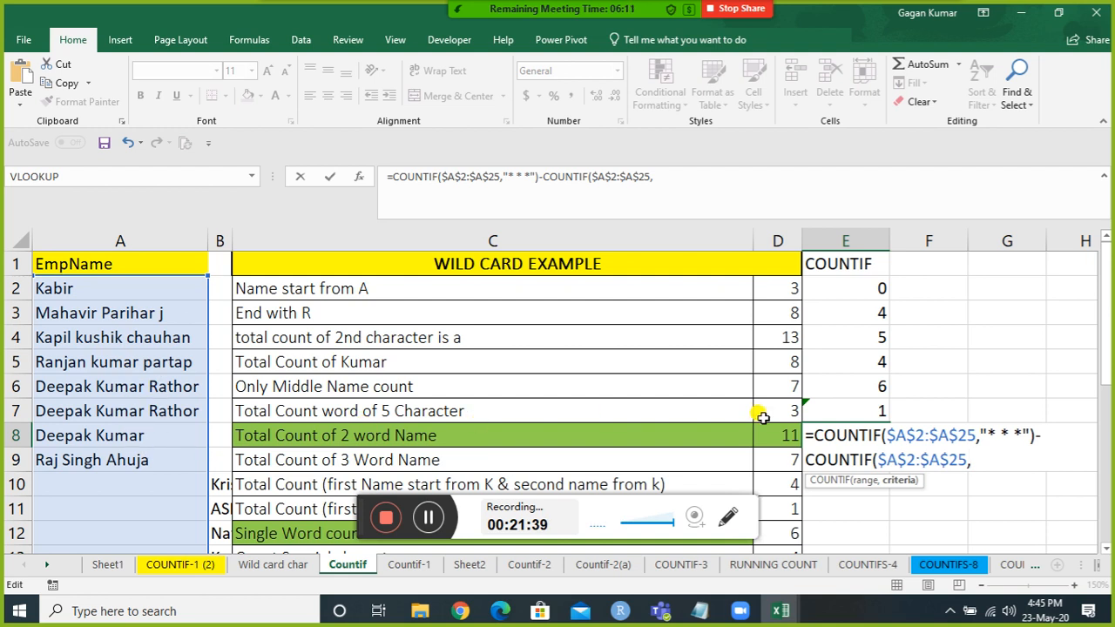
Step: Set the criteria in E8 to "* *" for the first COUNTIF and "* * *" for the subtracted one, and enter the formula
click(1023, 434)
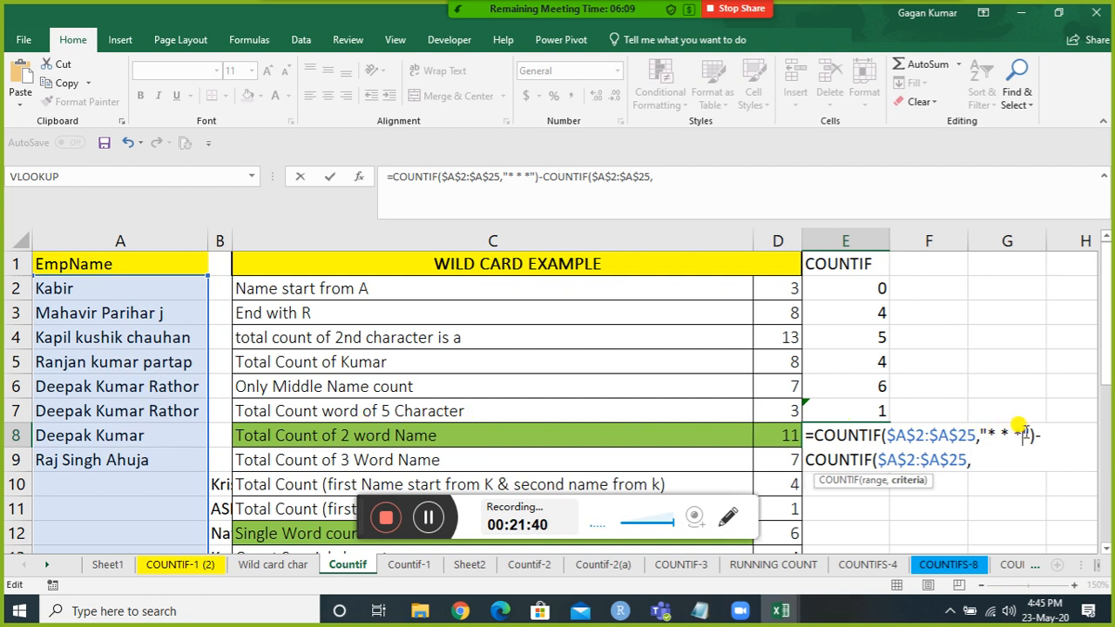
key(BackSpace)
key(BackSpace)
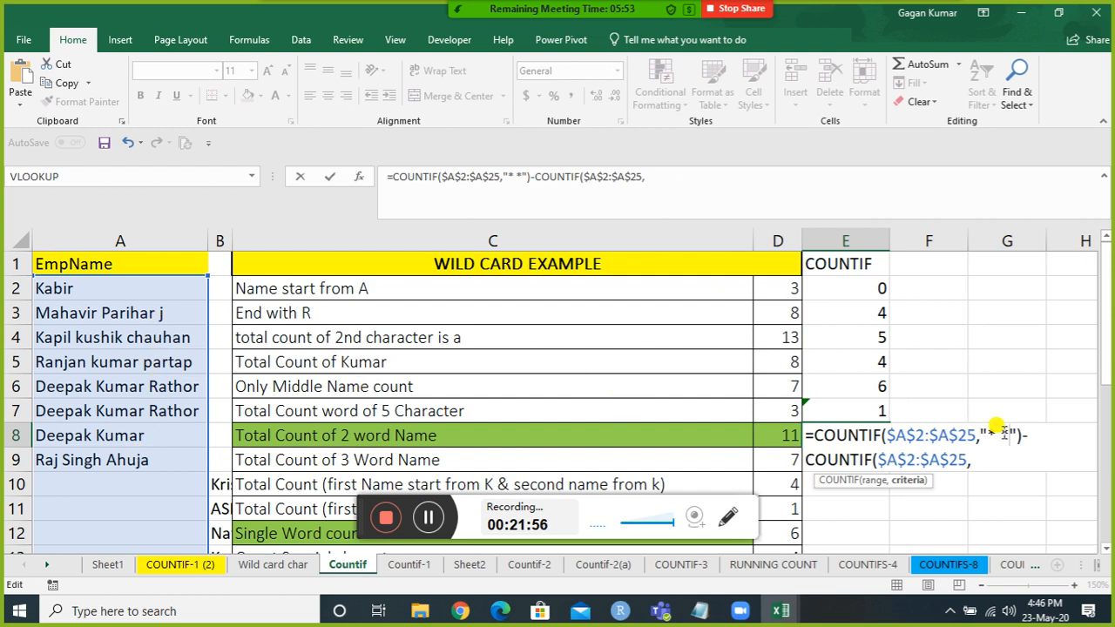
click(990, 462)
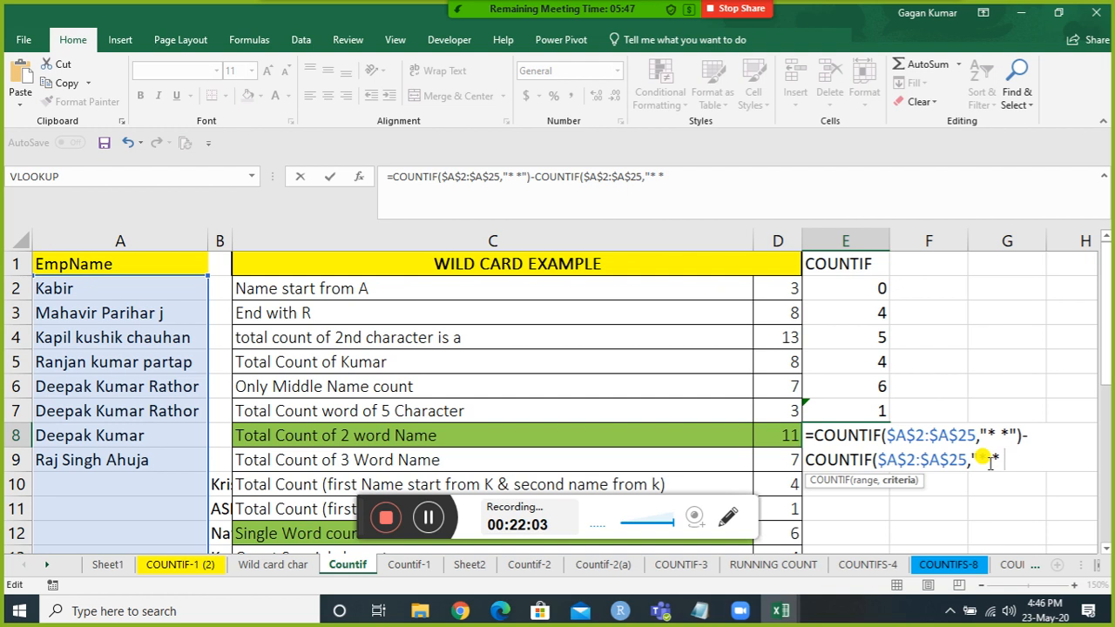
text())
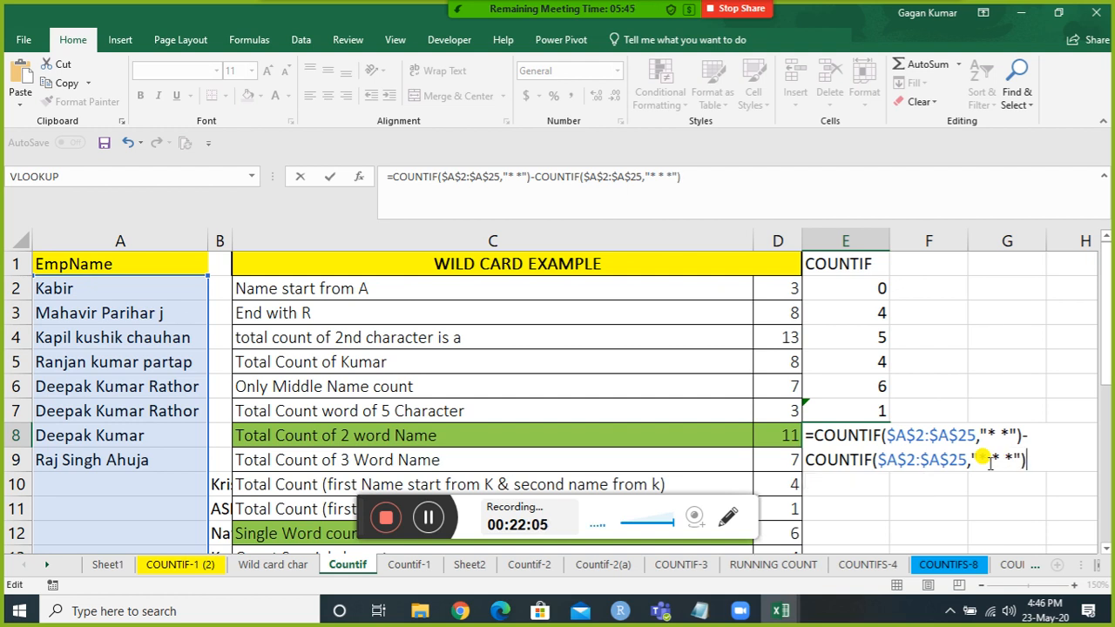
key(Return)
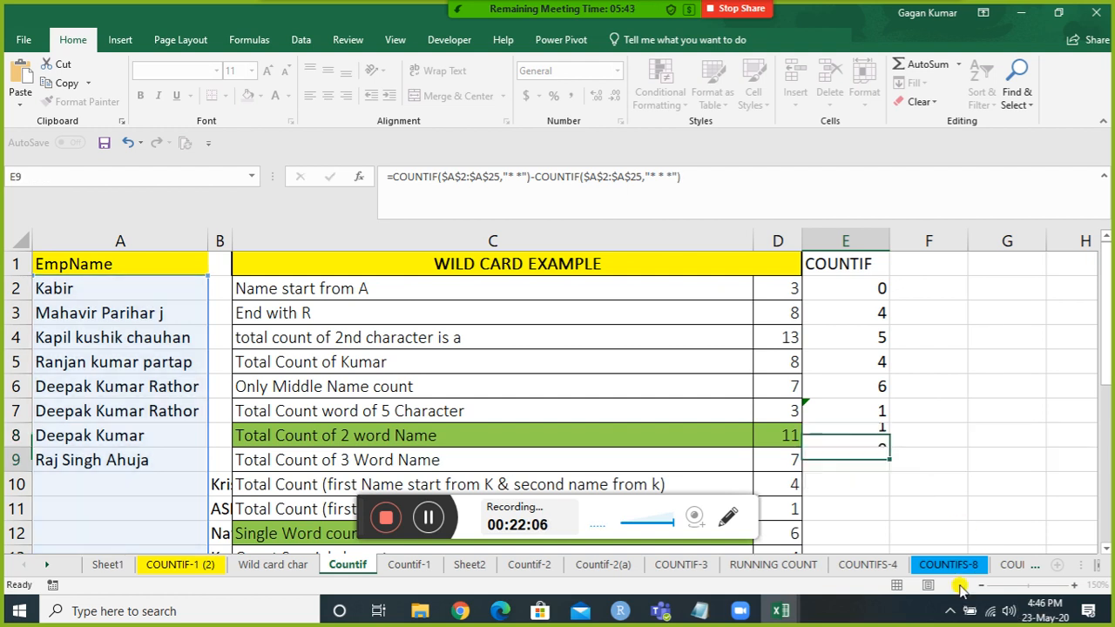
key(Up)
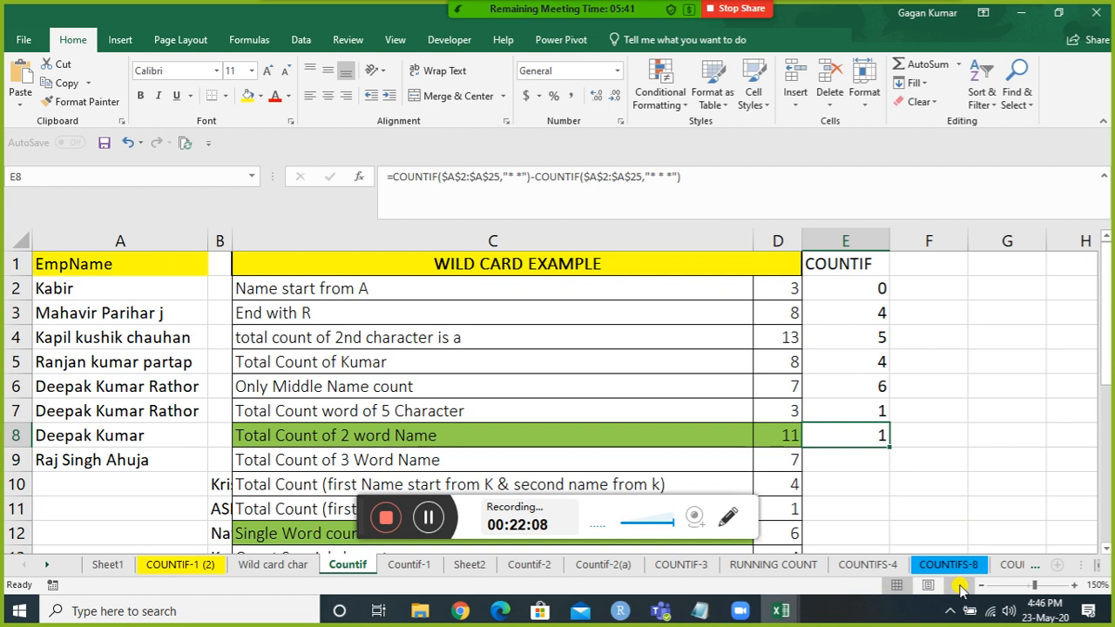
key(F2)
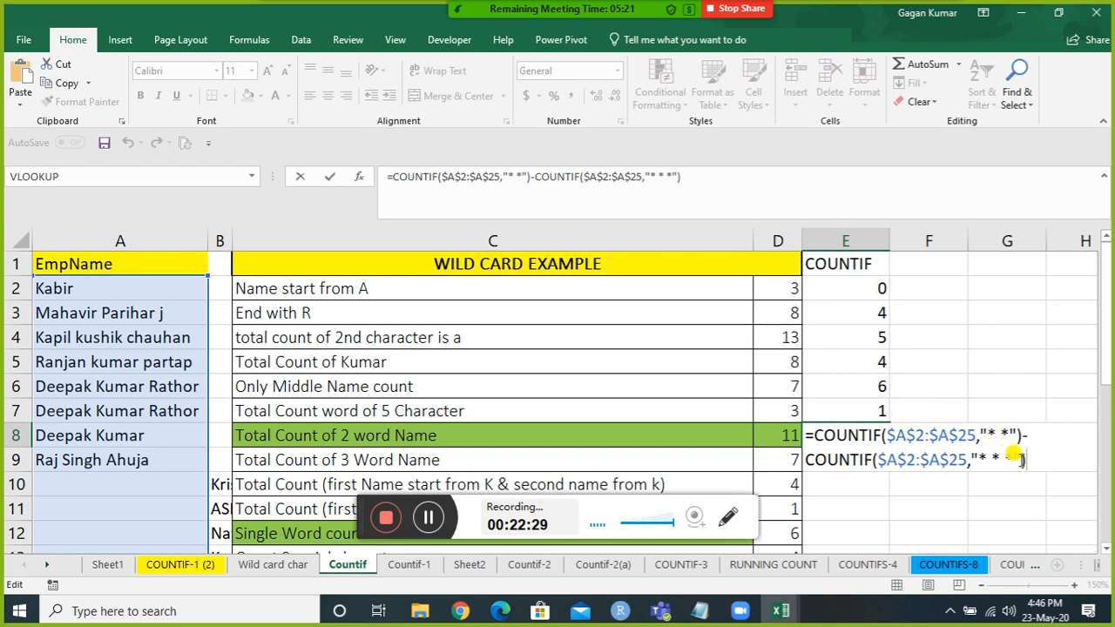
key(Return)
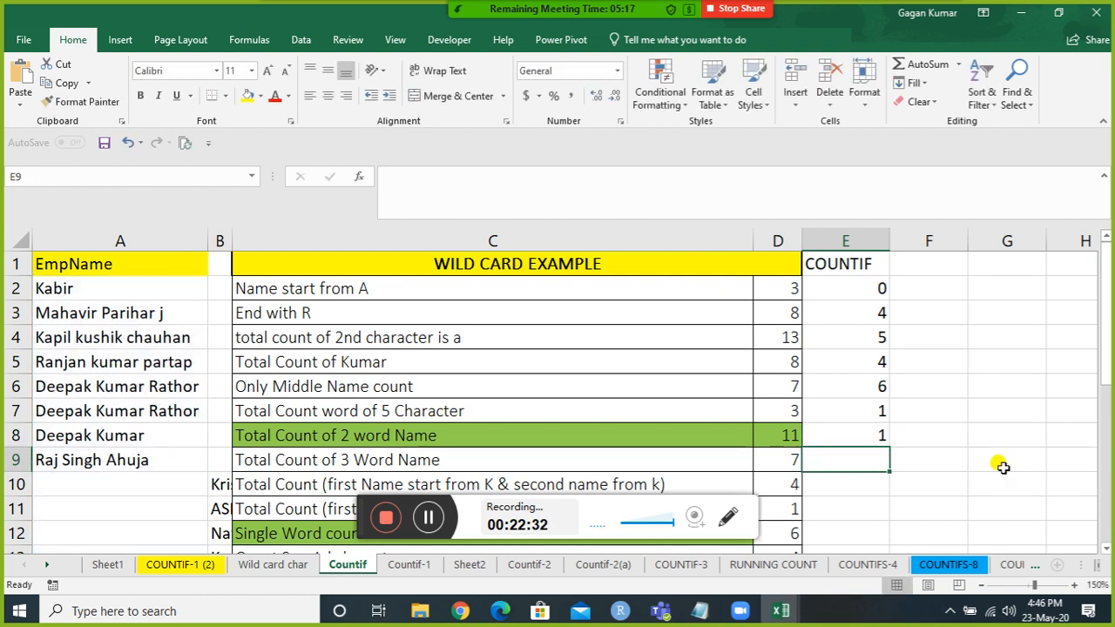
Step: Move the employee names from B10 down to the end of the list back into column A, starting at A10
key(Left)
key(Left)
key(Left)
key(Left)
key(Down)
key(Right)
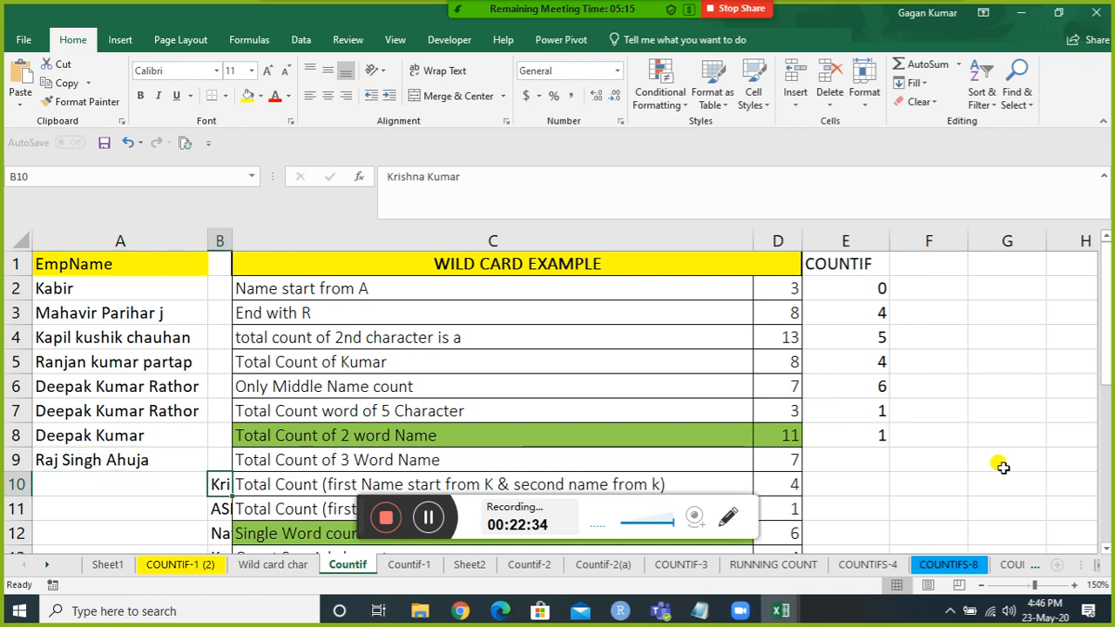
key(ctrl+shift+Down)
key(ctrl+x)
key(Left)
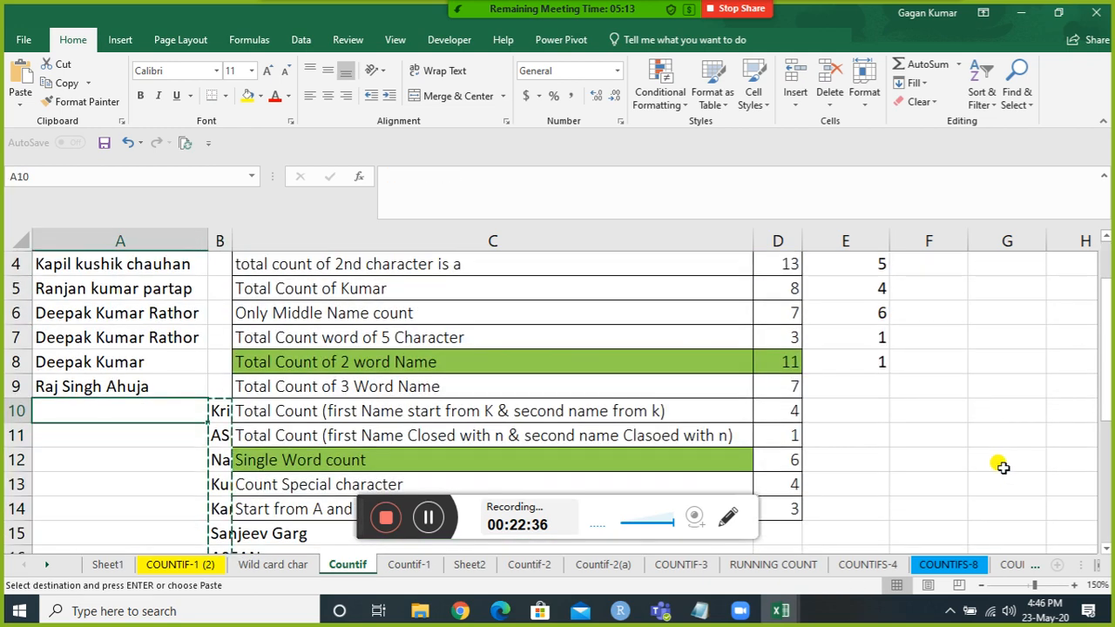
key(ctrl+v)
key(Right)
key(Right)
key(Right)
key(Right)
key(Up)
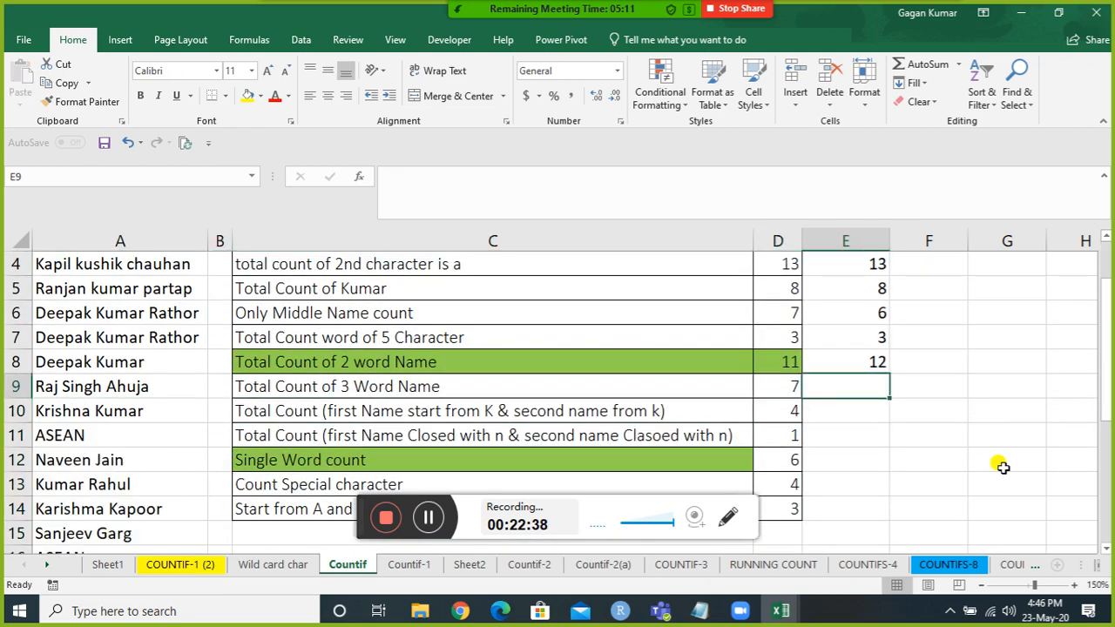
Step: Review the restored employee names in column A against the two-word name count in E8
key(Left)
key(Left)
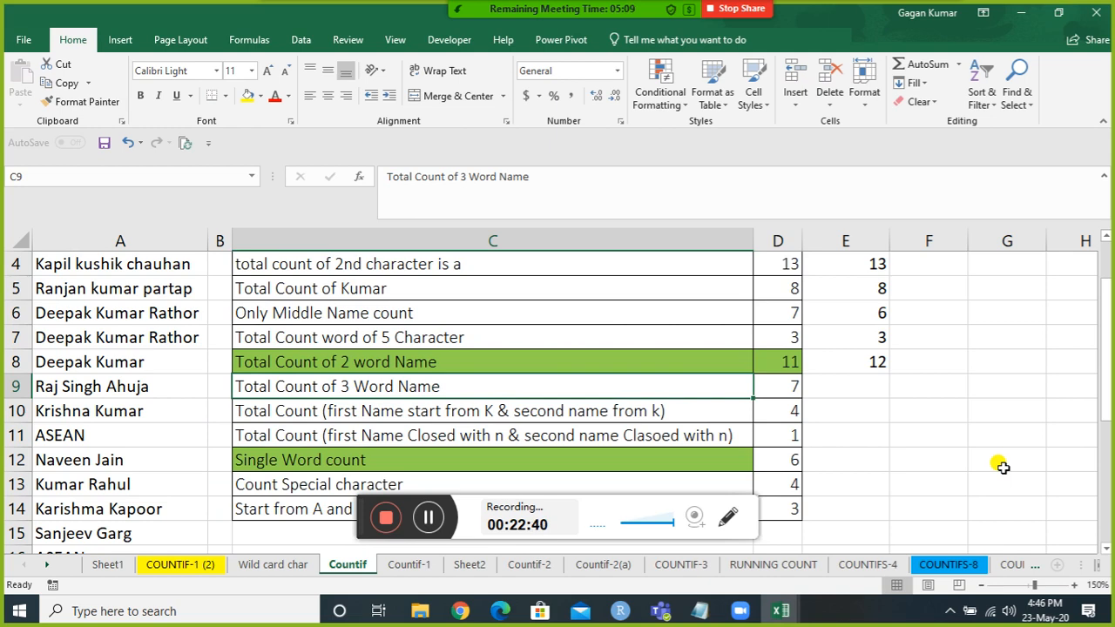
key(Right)
key(Right)
key(Home)
key(Down)
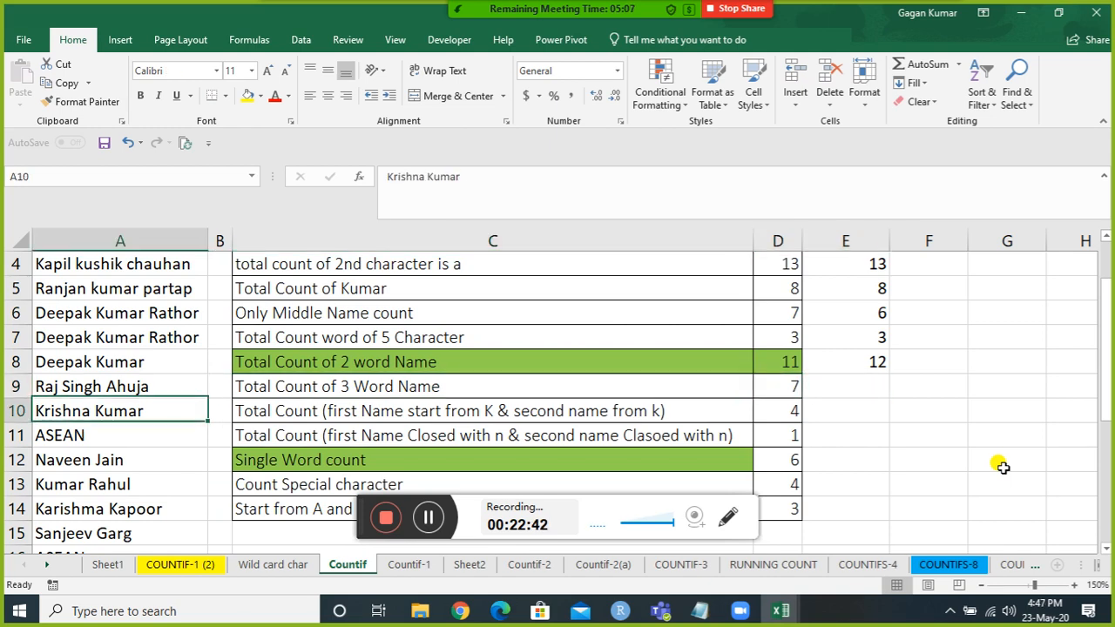
key(Down)
key(Down)
key(Down)
key(Down)
key(Down)
key(Down)
key(Up)
key(Up)
key(Up)
key(Up)
key(Up)
key(Up)
key(Up)
key(Up)
key(Up)
key(Up)
key(Up)
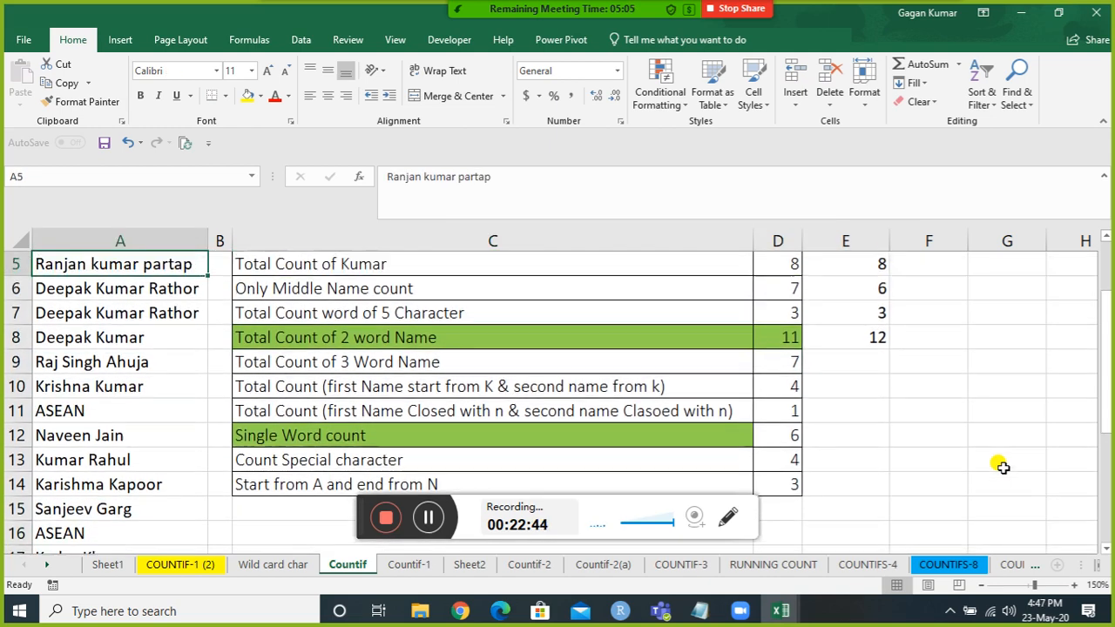
key(Down)
key(Down)
key(Down)
key(Right)
key(Right)
key(Right)
key(Right)
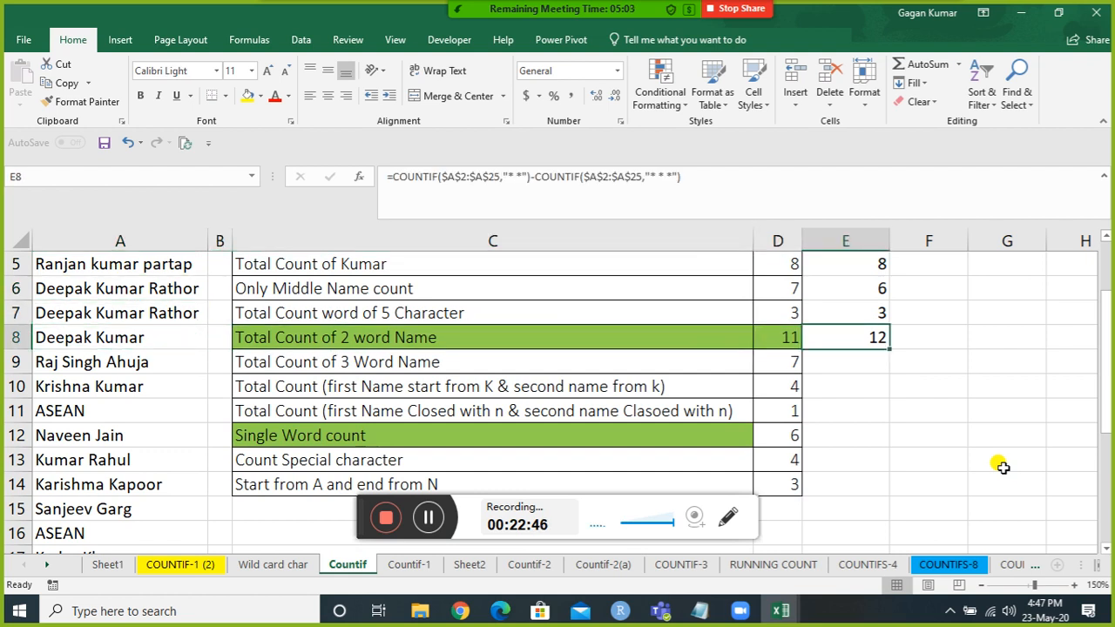
Step: Fill the E8 formula down to E9 and reduce it to a single COUNTIF on $A$2:$A$25 with the criterion "* * *" for three-word names
key(Down)
key(Left)
key(Left)
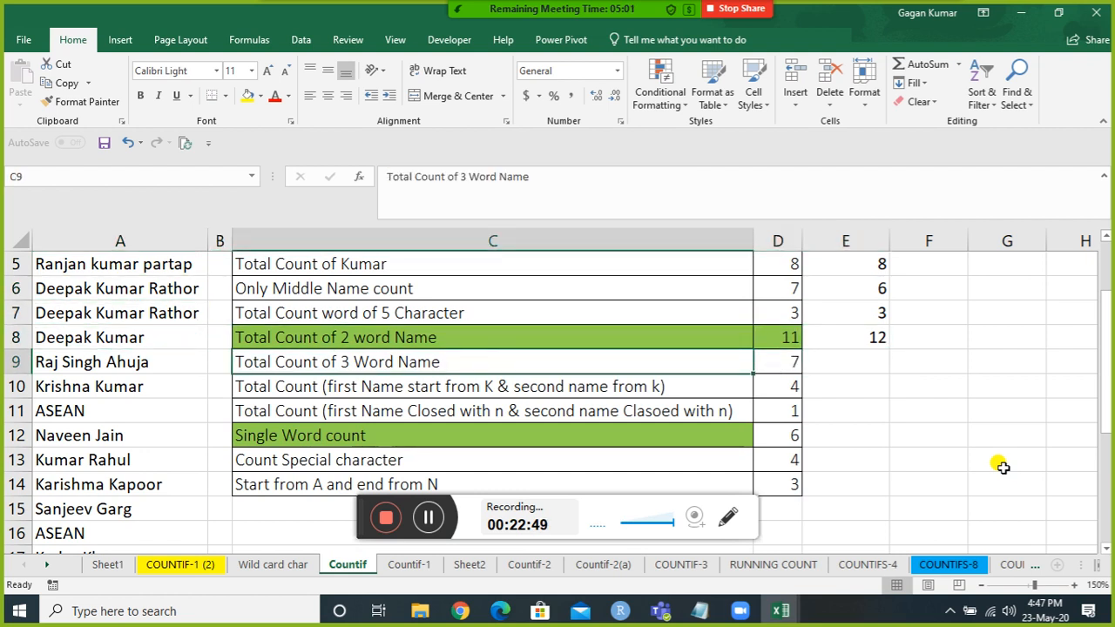
key(Right)
key(Right)
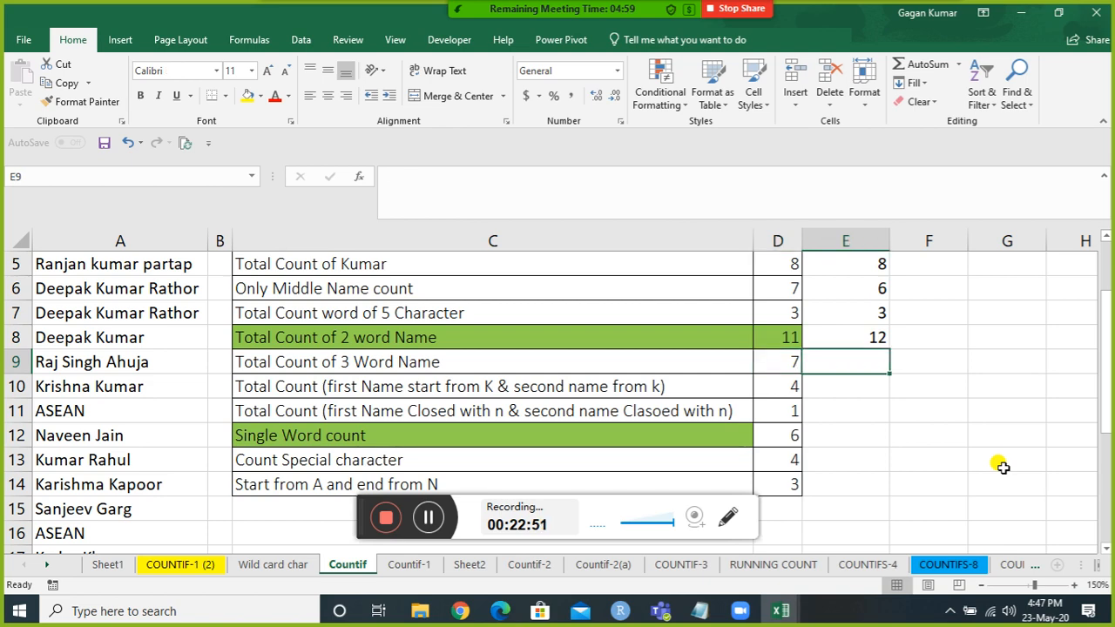
key(ctrl+d)
key(F2)
key(BackSpace)
key(BackSpace)
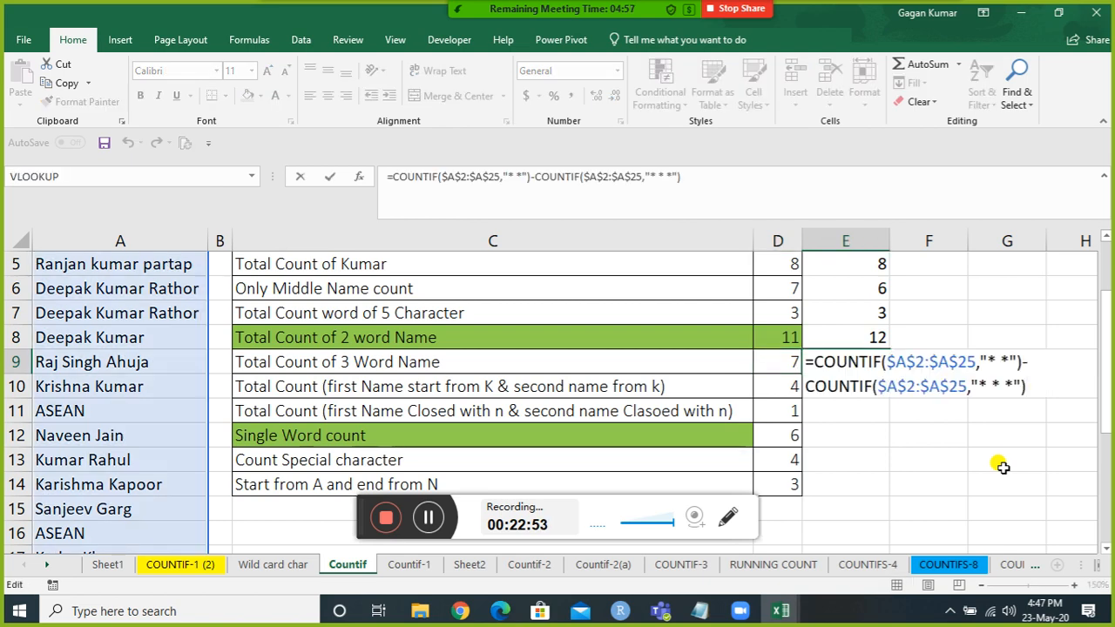
key(BackSpace)
key(BackSpace)
key(BackSpace)
key(BackSpace)
key(BackSpace)
key(BackSpace)
key(BackSpace)
key(BackSpace)
key(BackSpace)
key(BackSpace)
key(BackSpace)
key(BackSpace)
key(BackSpace)
key(BackSpace)
key(BackSpace)
key(BackSpace)
key(BackSpace)
key(BackSpace)
key(BackSpace)
key(BackSpace)
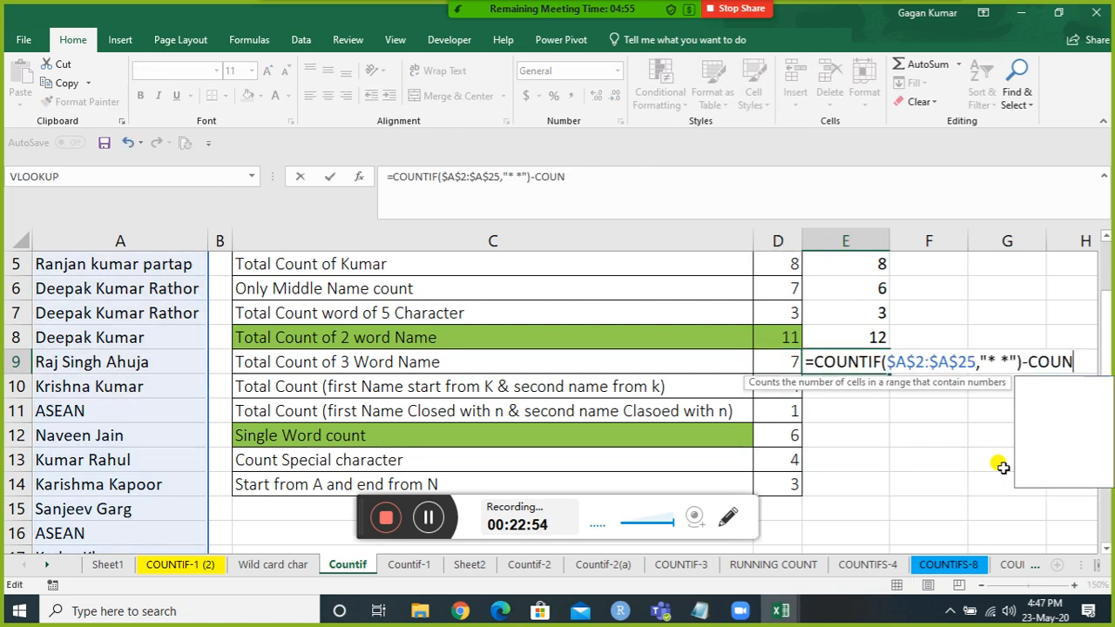
key(BackSpace)
key(BackSpace)
key(BackSpace)
key(BackSpace)
key(BackSpace)
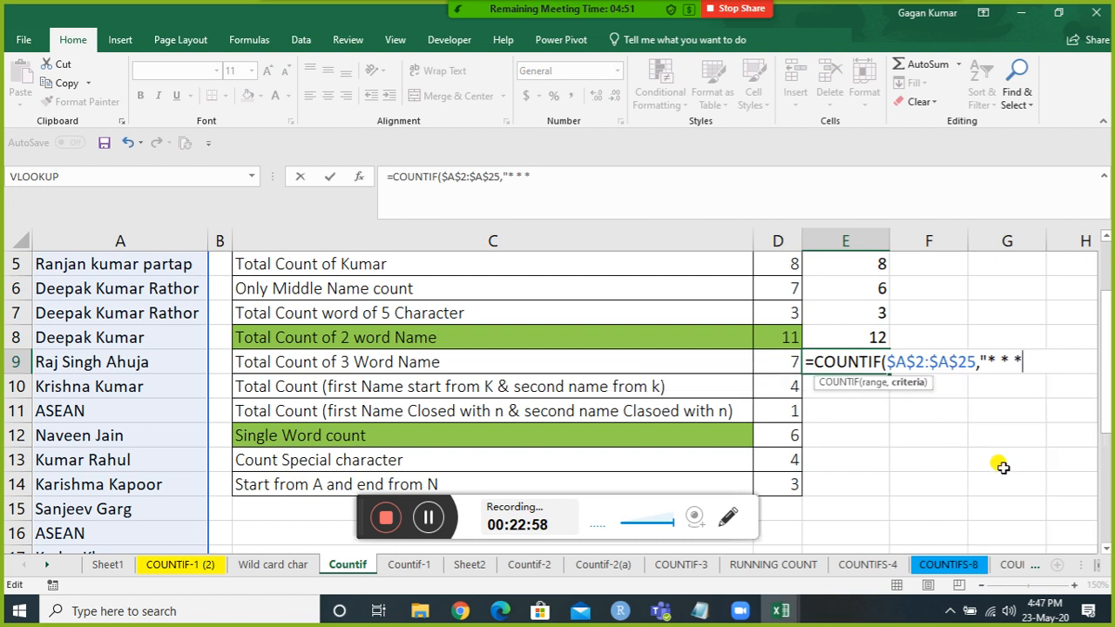
text())
key(Return)
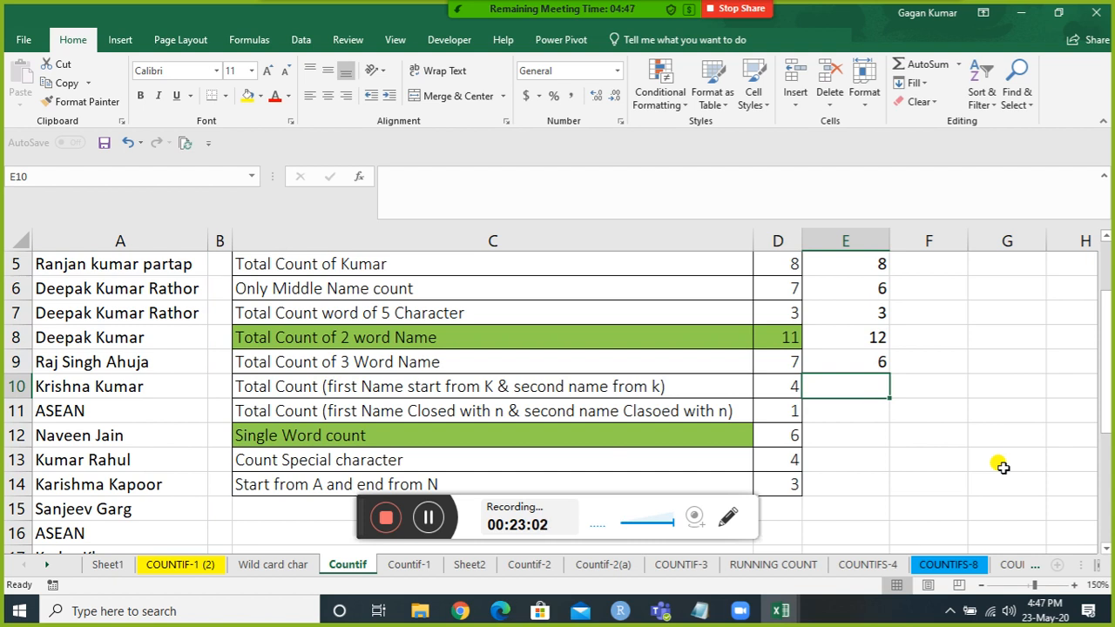
Step: Start a COUNTIF in E10 for names whose first and second words begin with K, using the absolute range $A$2:$A$25
key(Left)
key(Left)
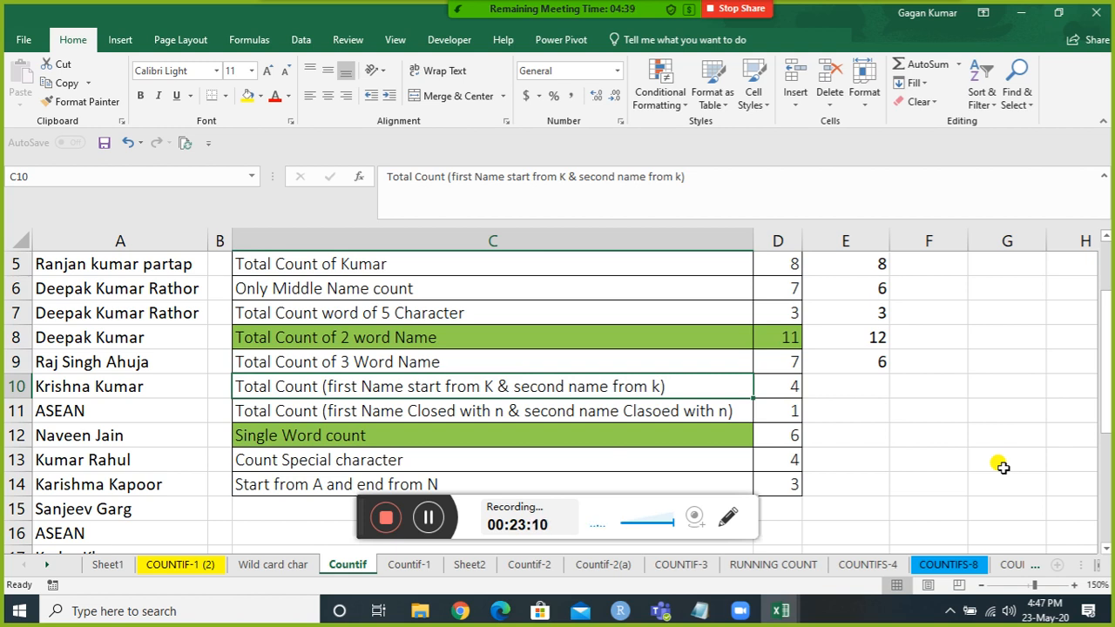
key(Right)
key(Right)
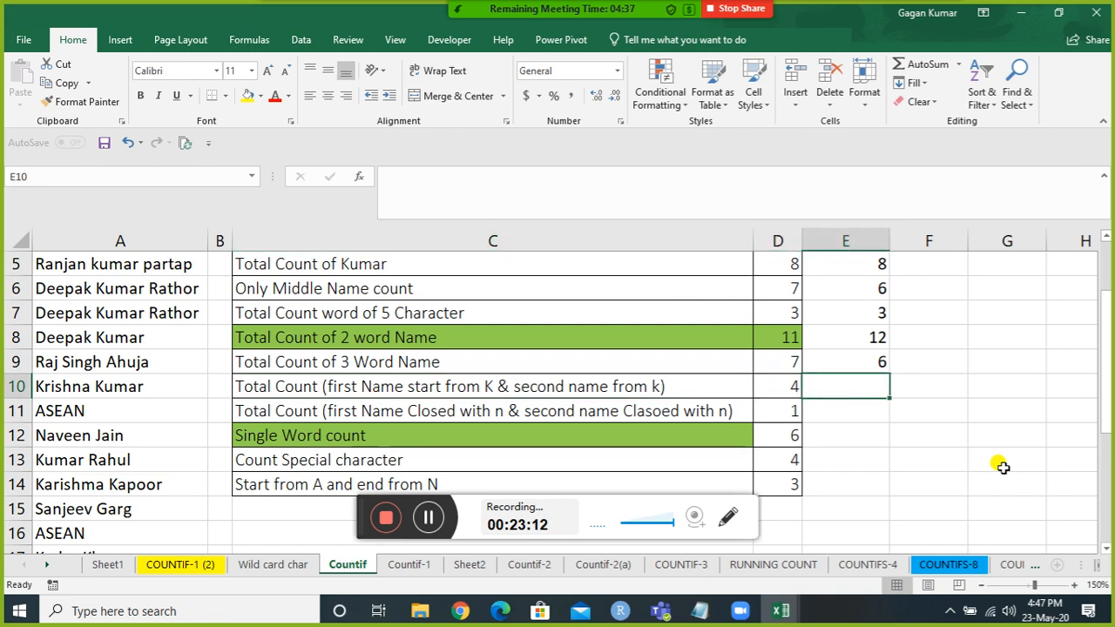
text(=countif)
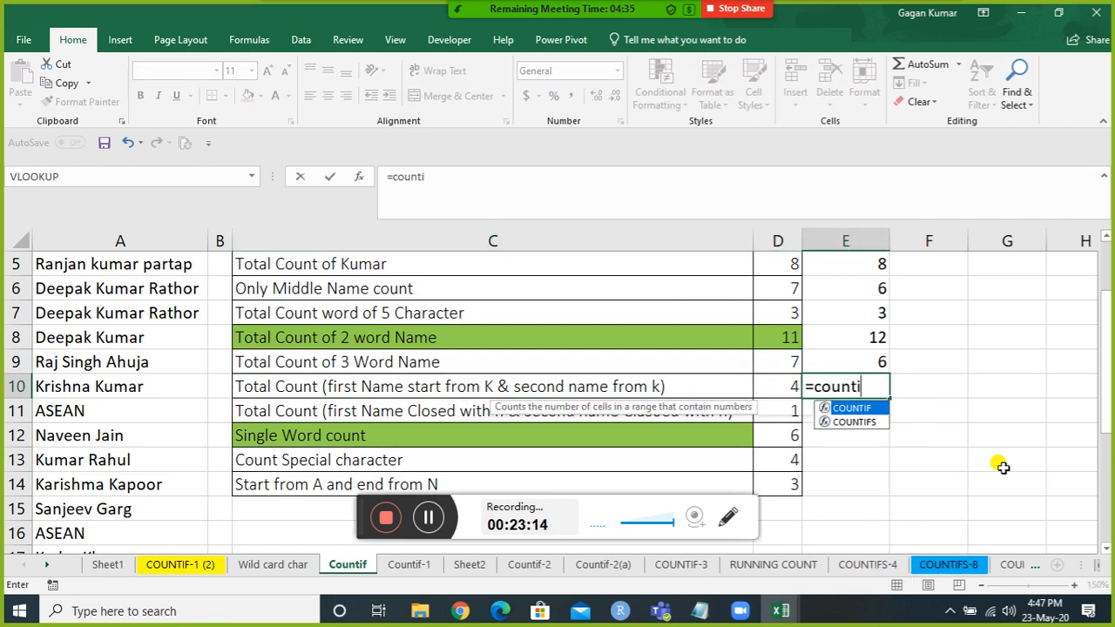
key(Tab)
key(Left)
key(Left)
key(Left)
key(Left)
key(ctrl+Down)
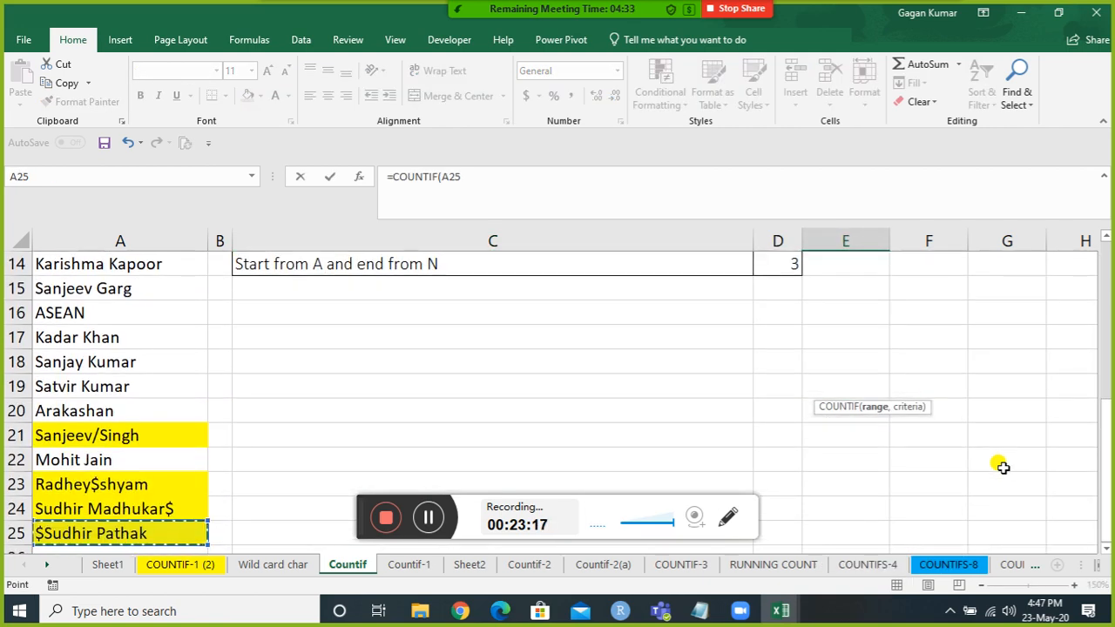
key(ctrl+shift+Up)
key(shift+Down)
key(F4)
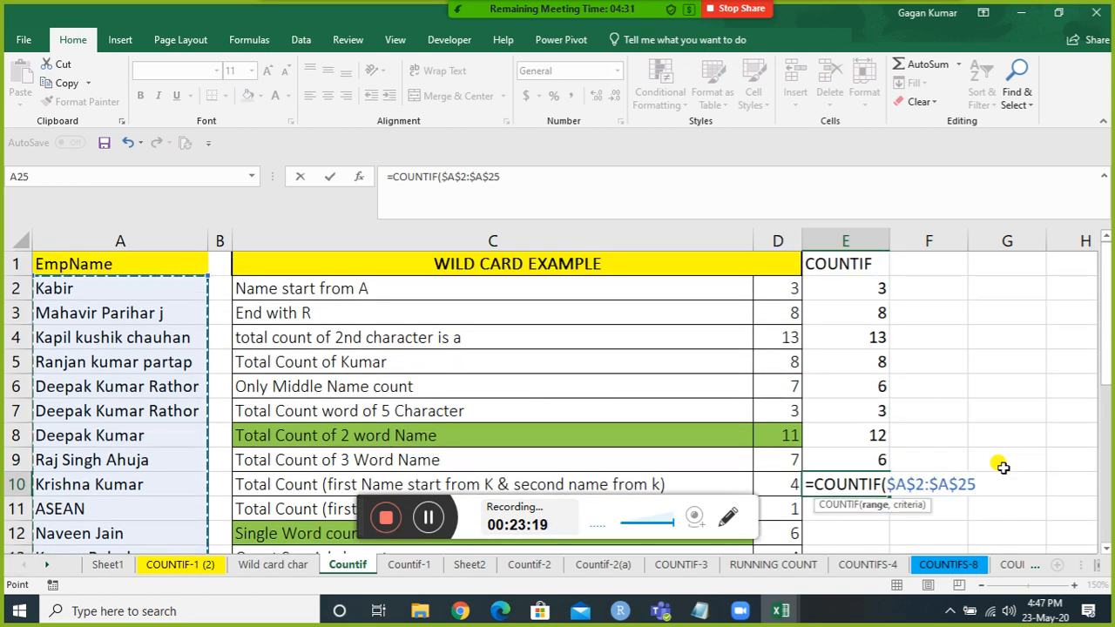
Step: Complete the E10 COUNTIF with the criterion "k* k*" and enter the formula
text(,"k* k*)
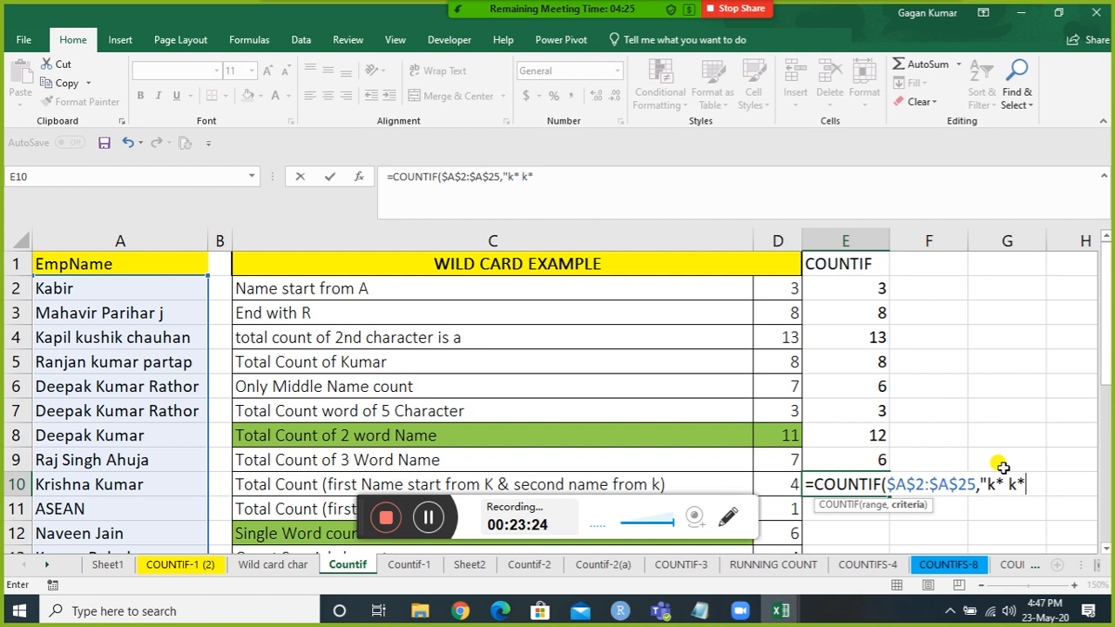
text("))
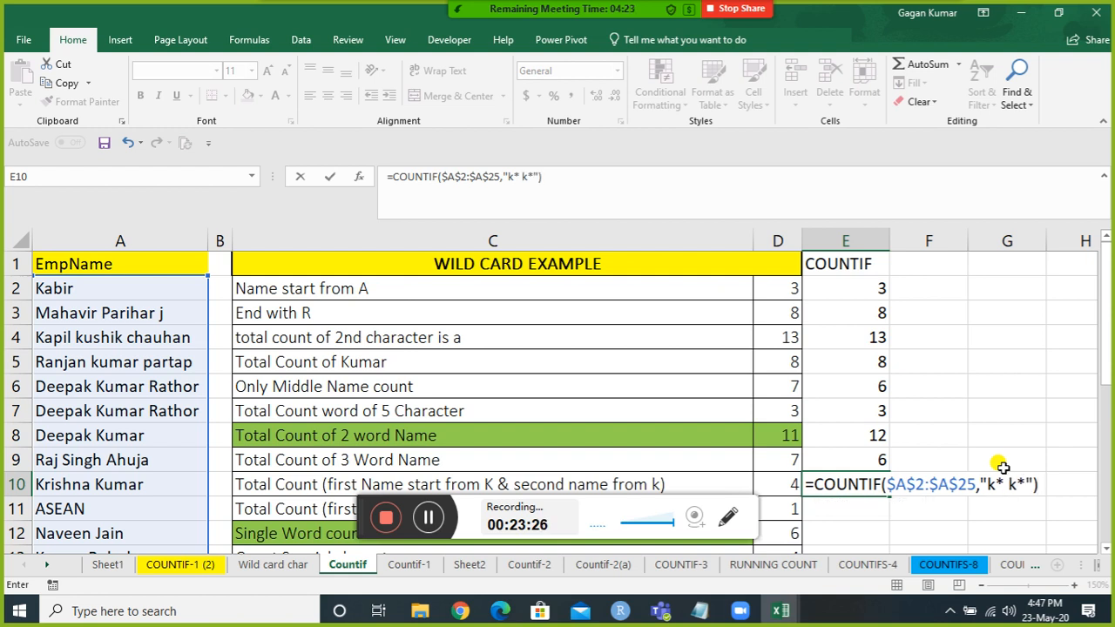
key(Return)
Step: Examine the C11 task about first and second names ending with n against the employee names in column A
key(Down)
key(Down)
key(Down)
key(Down)
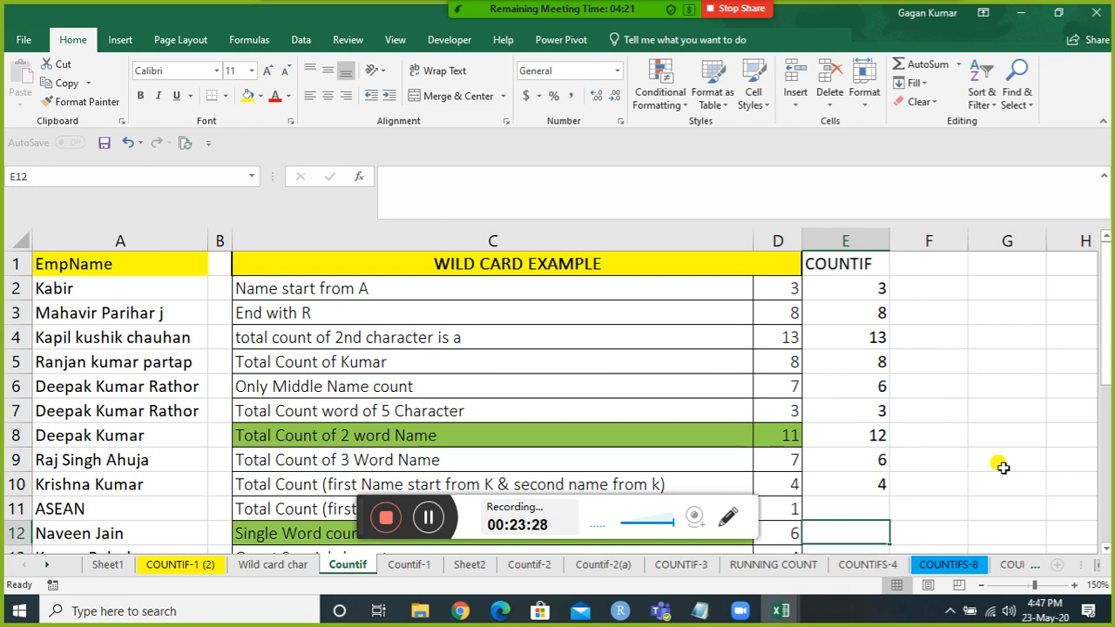
key(Left)
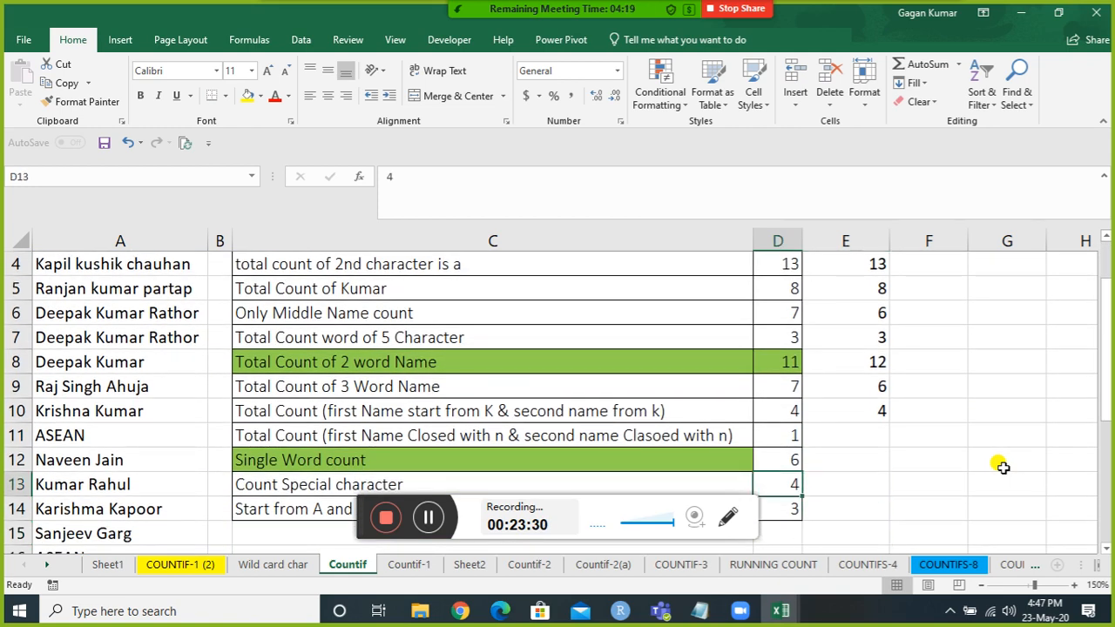
key(Up)
key(Left)
key(Up)
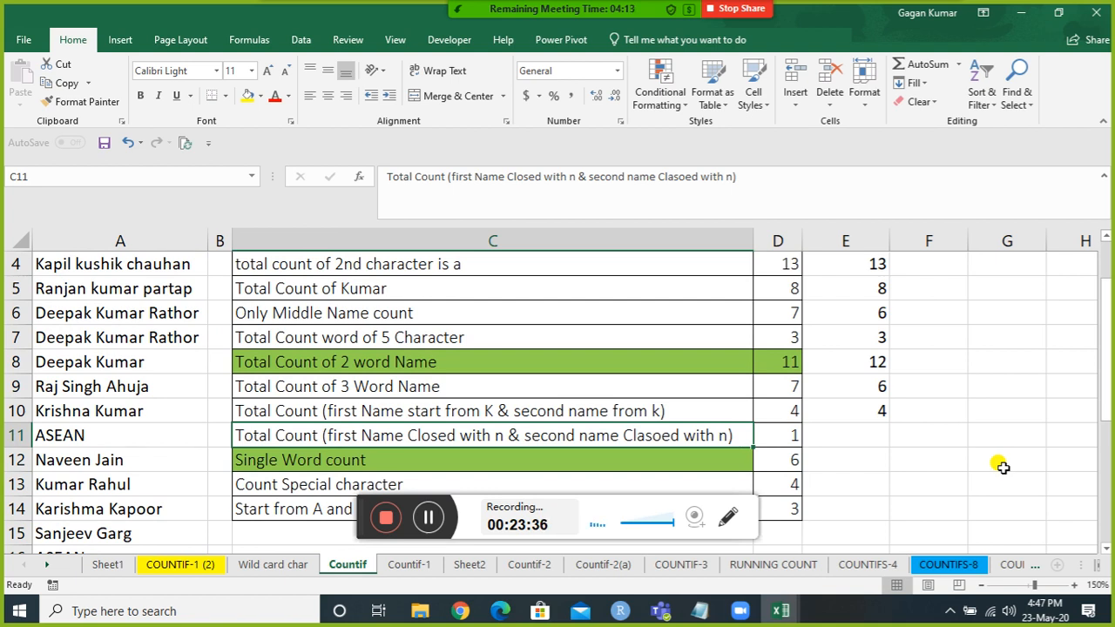
key(Right)
key(Left)
key(Left)
key(Right)
key(Right)
key(Right)
key(Left)
key(Left)
key(Left)
key(Left)
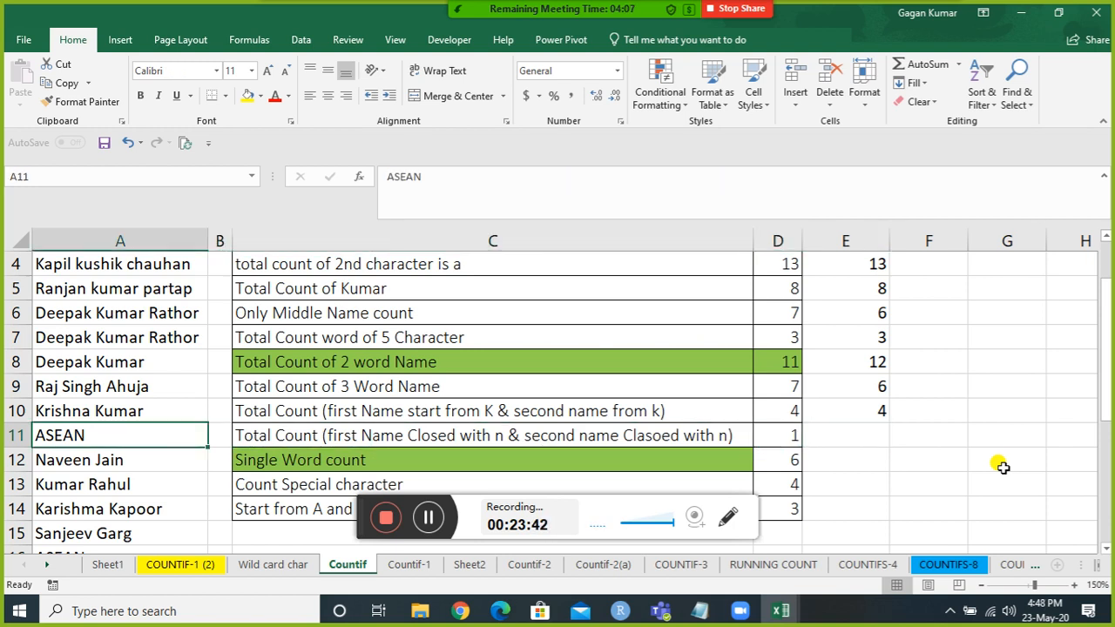
key(Down)
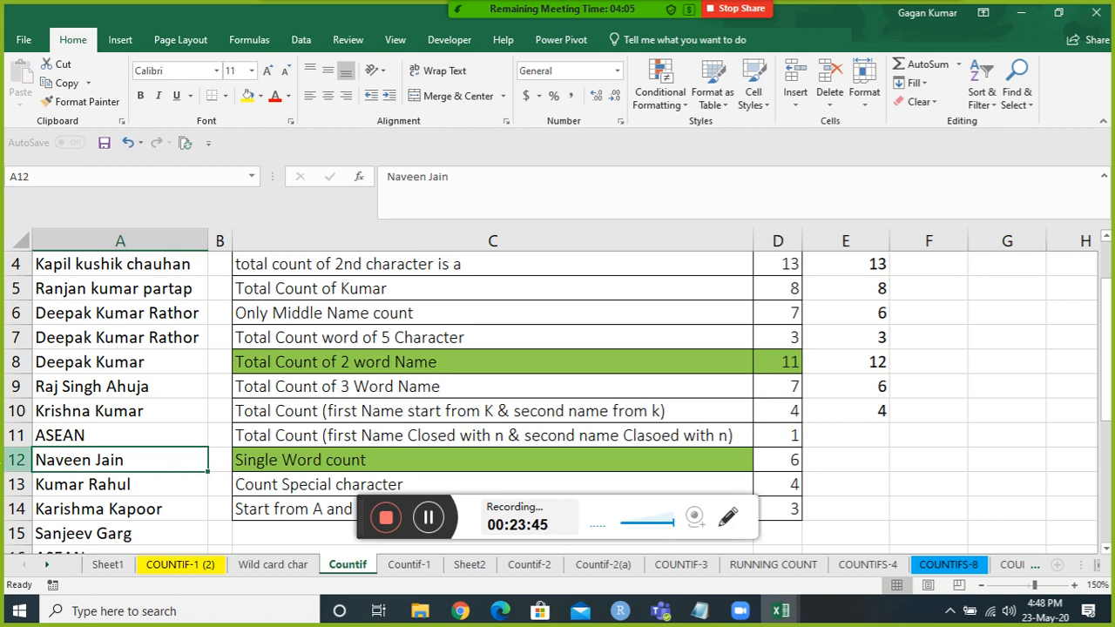
Step: Fill the E10 formula down to E11 and change its criterion to "*n *n"
click(879, 444)
key(ctrl+d)
key(F2)
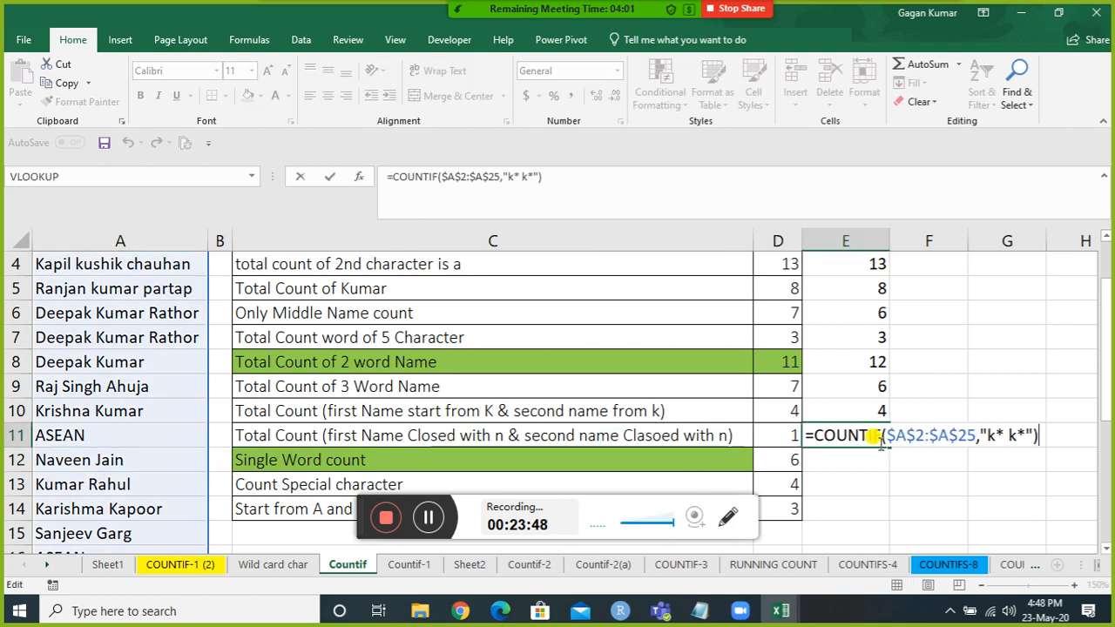
key(BackSpace)
key(BackSpace)
key(BackSpace)
key(BackSpace)
key(BackSpace)
key(BackSpace)
key(BackSpace)
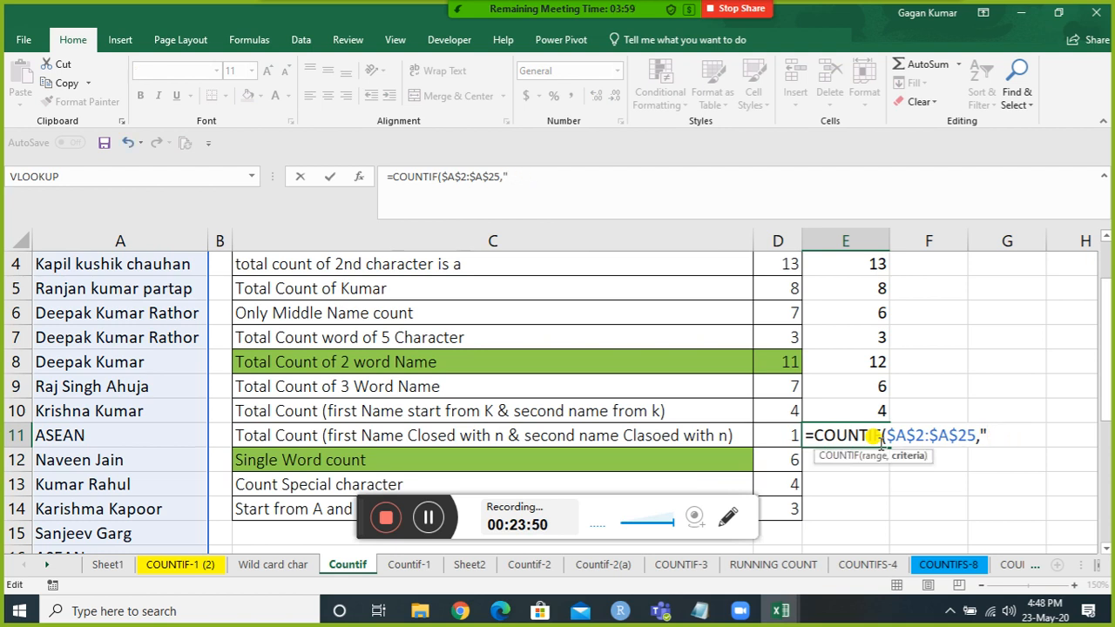
text(*n *n"))
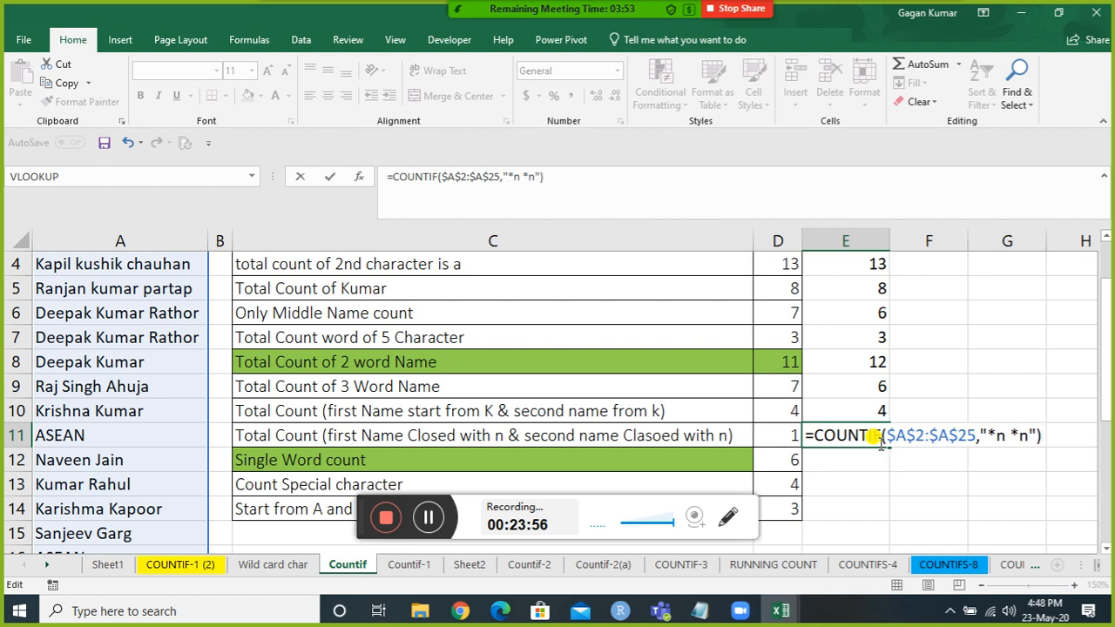
key(Return)
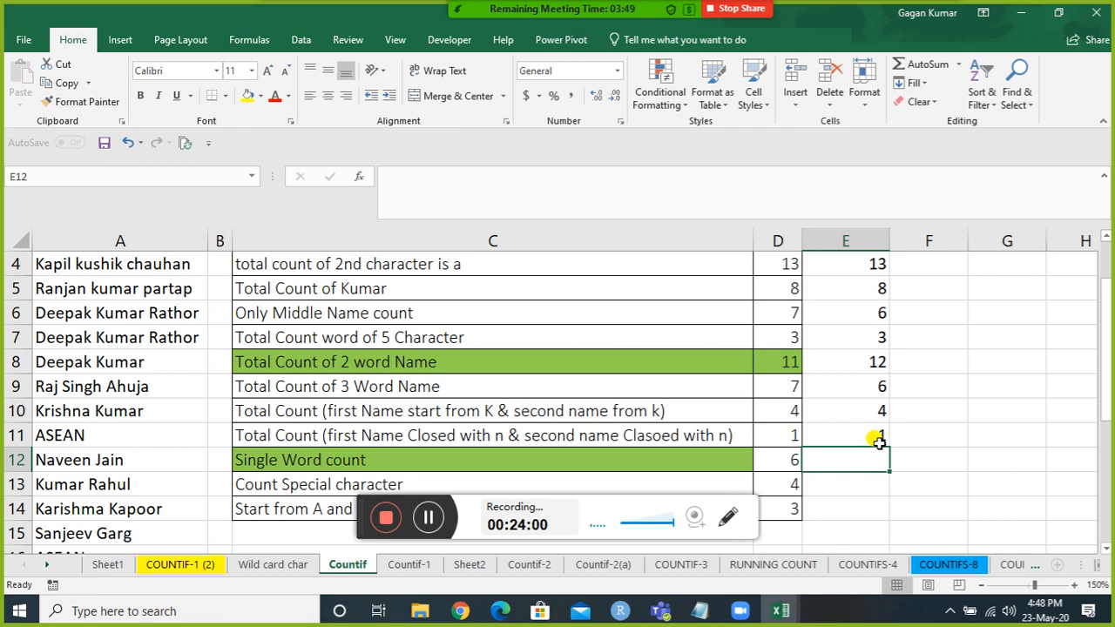
Step: Review the remaining wildcard tasks in rows 12 to 14 that still need formulas in column E
key(Down)
key(Down)
key(Down)
key(Down)
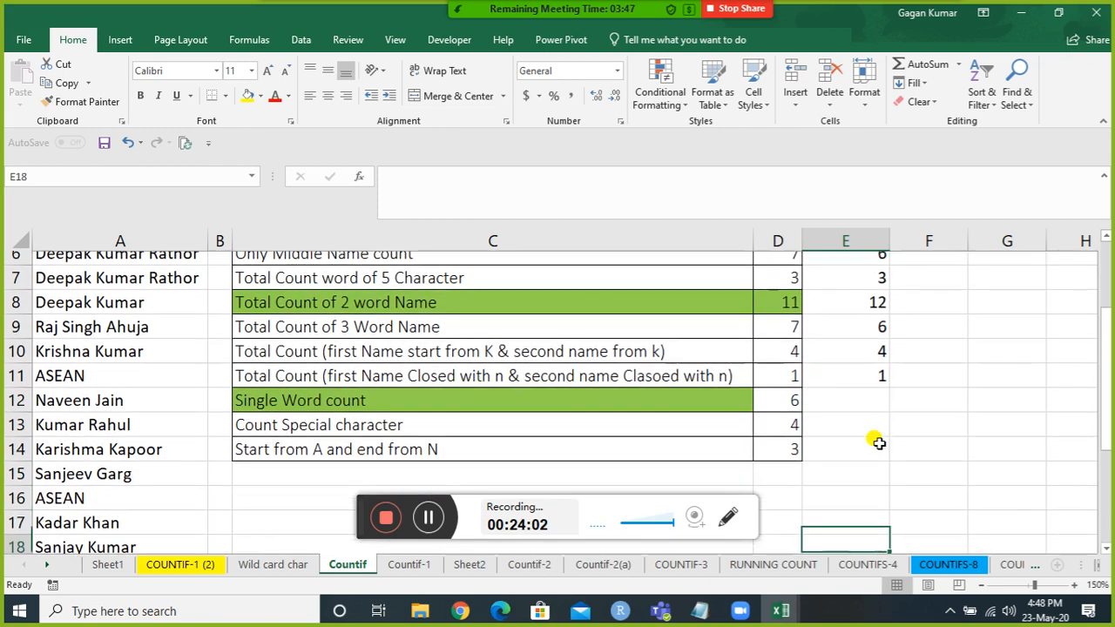
key(Up)
key(Up)
key(Up)
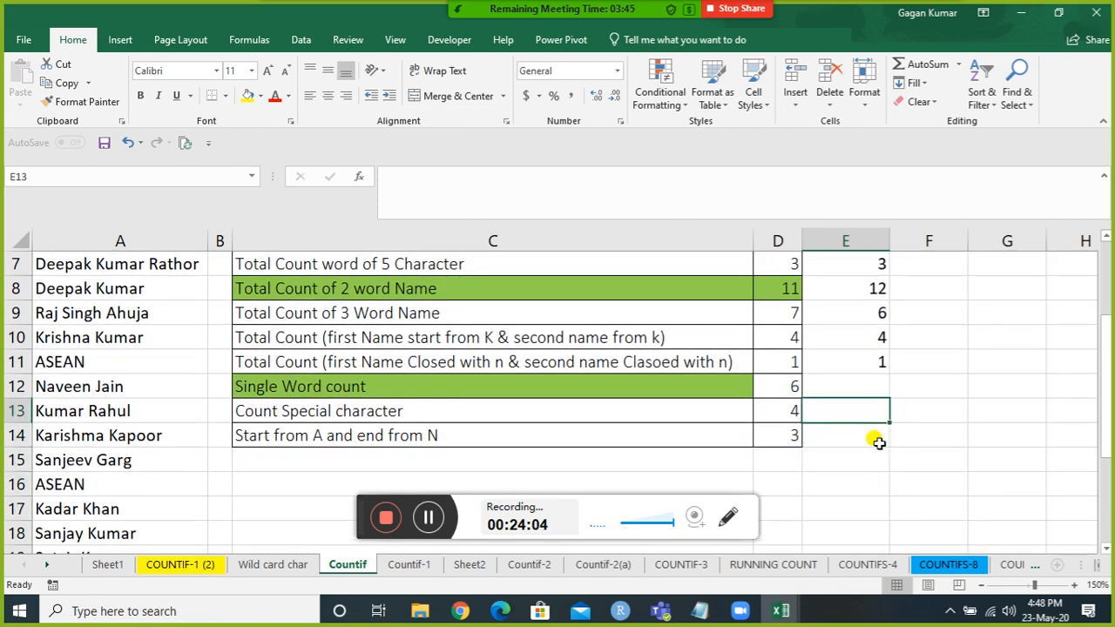
key(Up)
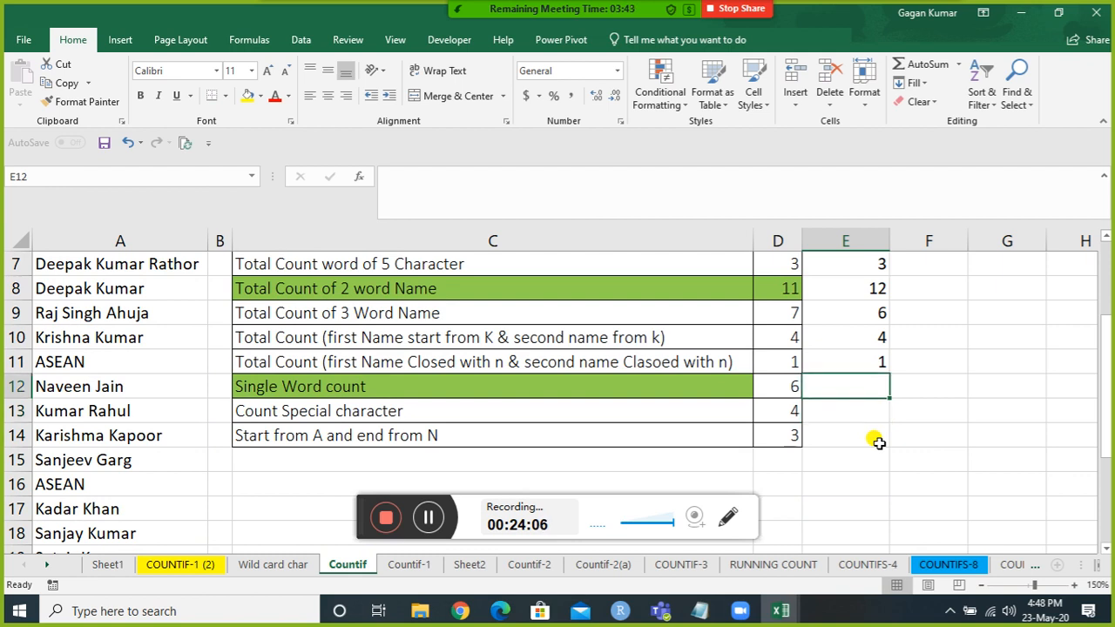
key(Down)
key(Down)
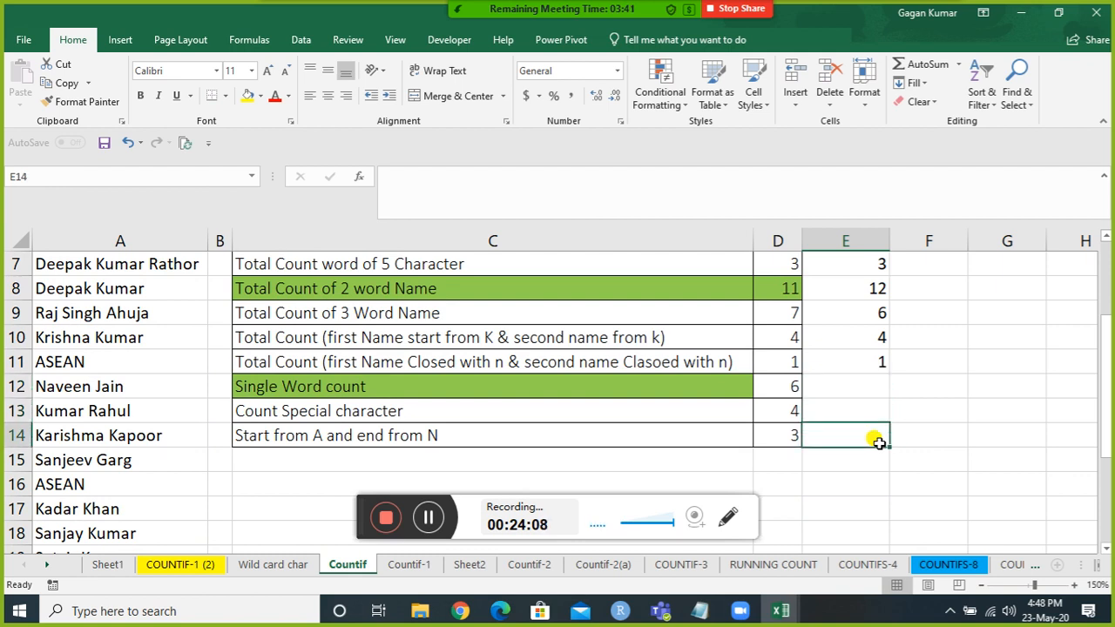
key(Up)
key(Up)
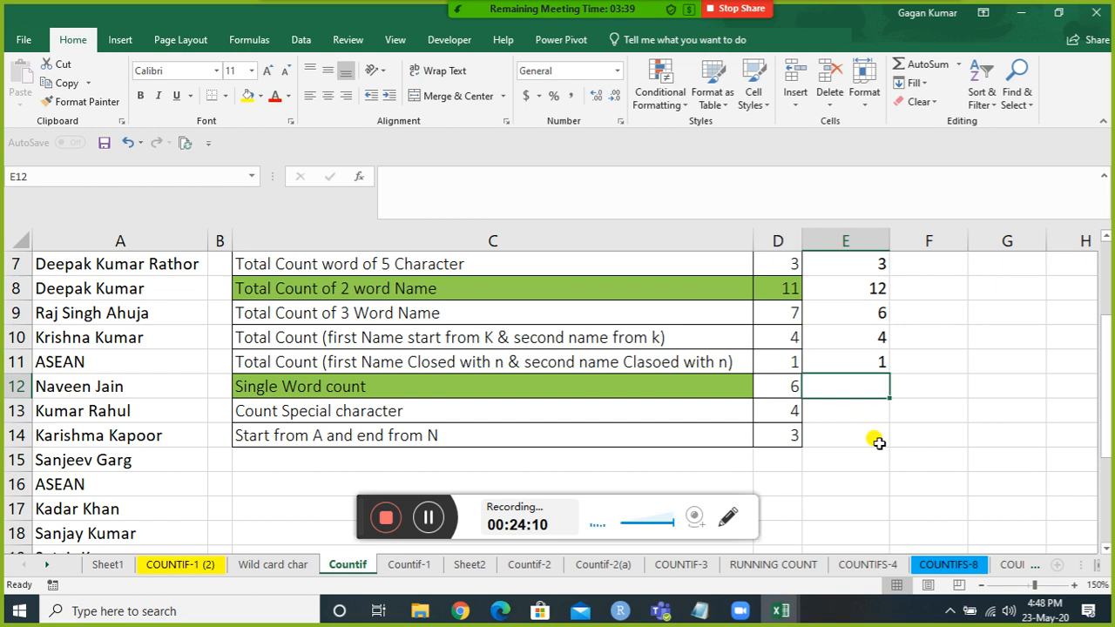
Step: Start a COUNTIF in E12 for the single word count, using the absolute range $A$2:$A$25
key(Left)
key(Right)
text(=)
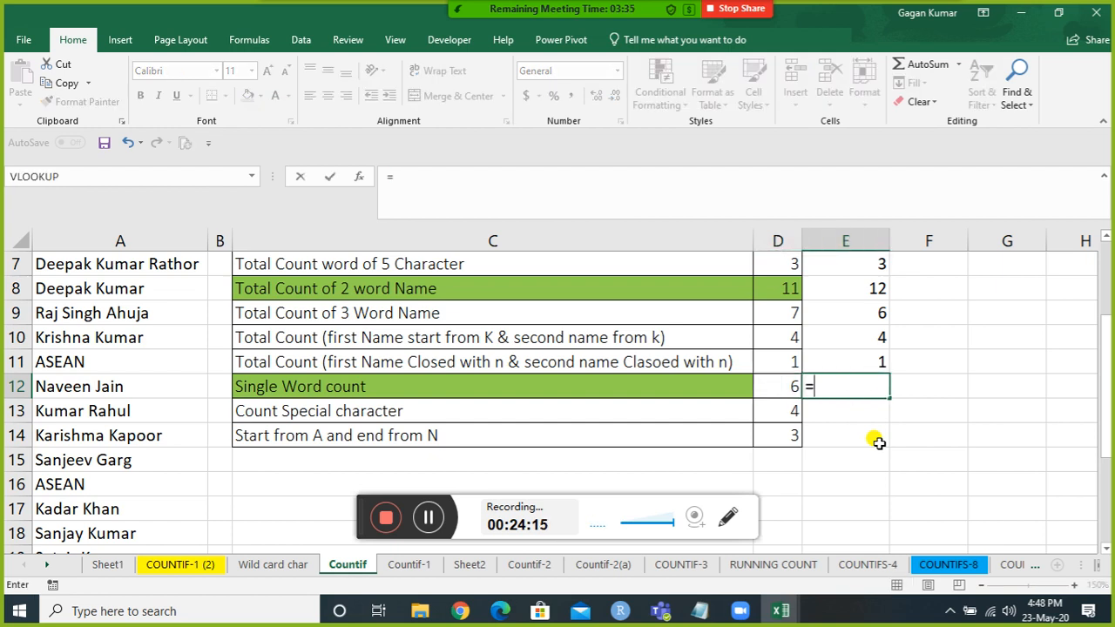
text(countif)
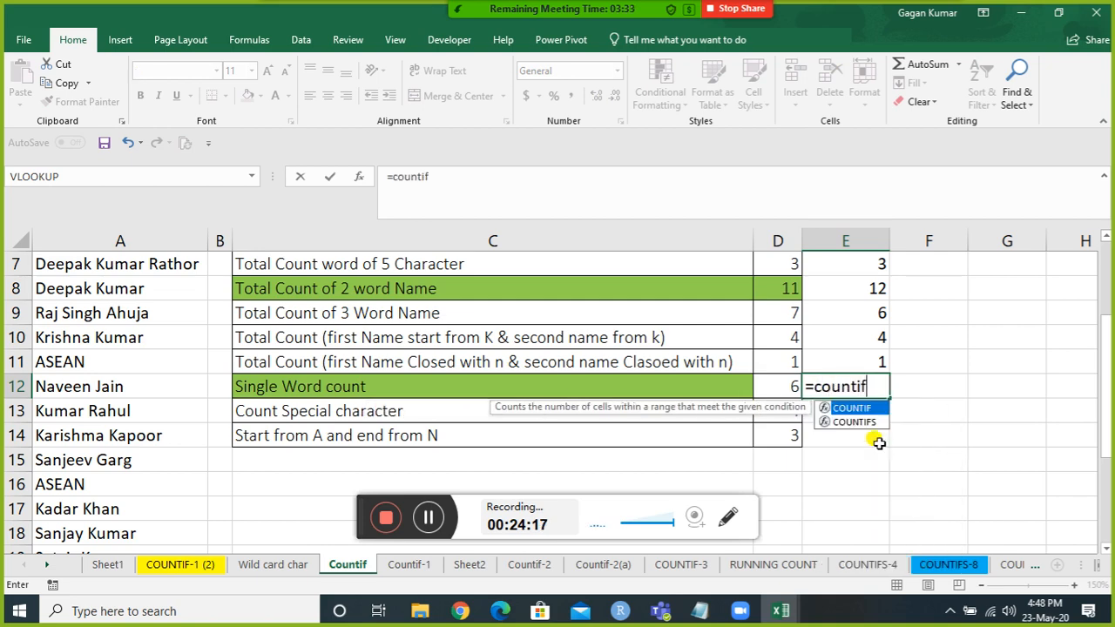
key(Tab)
key(Left)
key(Left)
key(ctrl+Down)
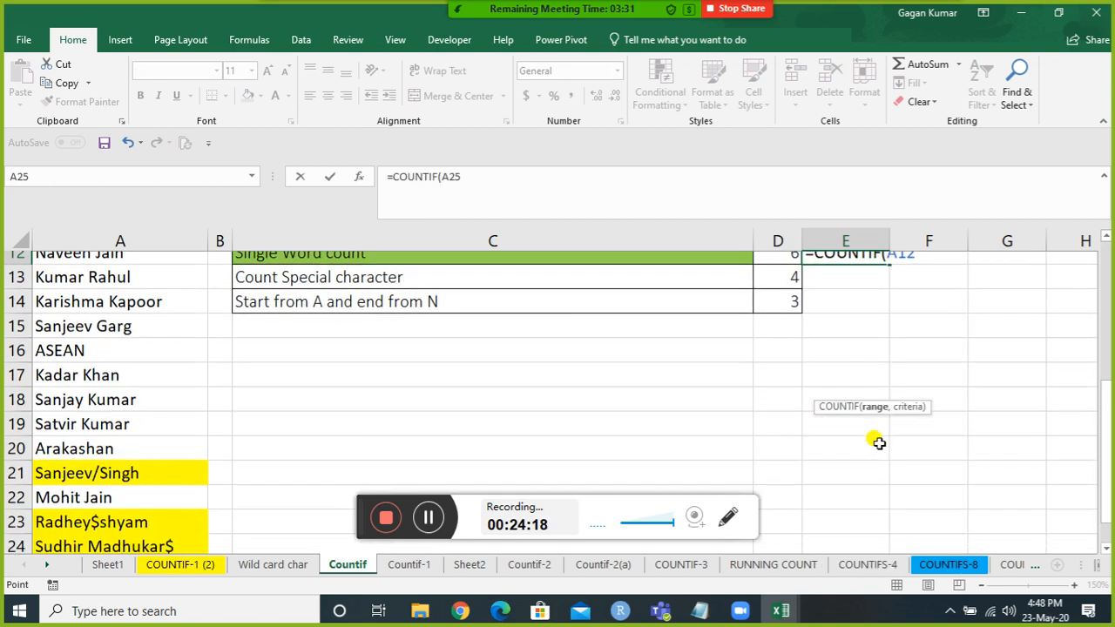
key(ctrl+shift+Up)
key(shift+Down)
key(F4)
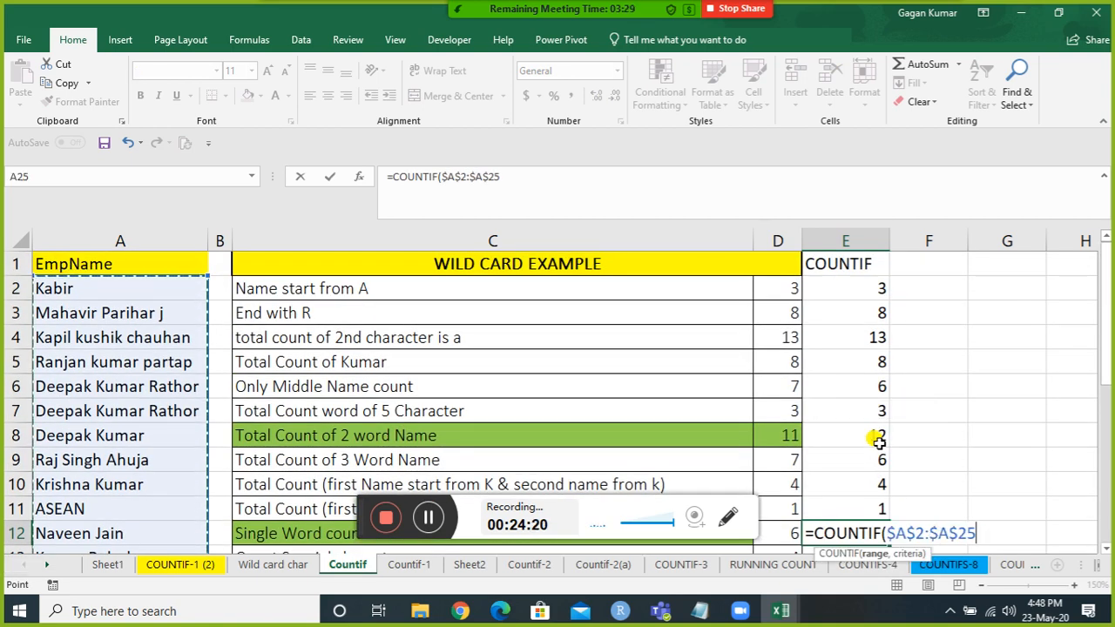
Step: Try the criterion "*" in the E12 COUNTIF for the single word count
text(,"*)
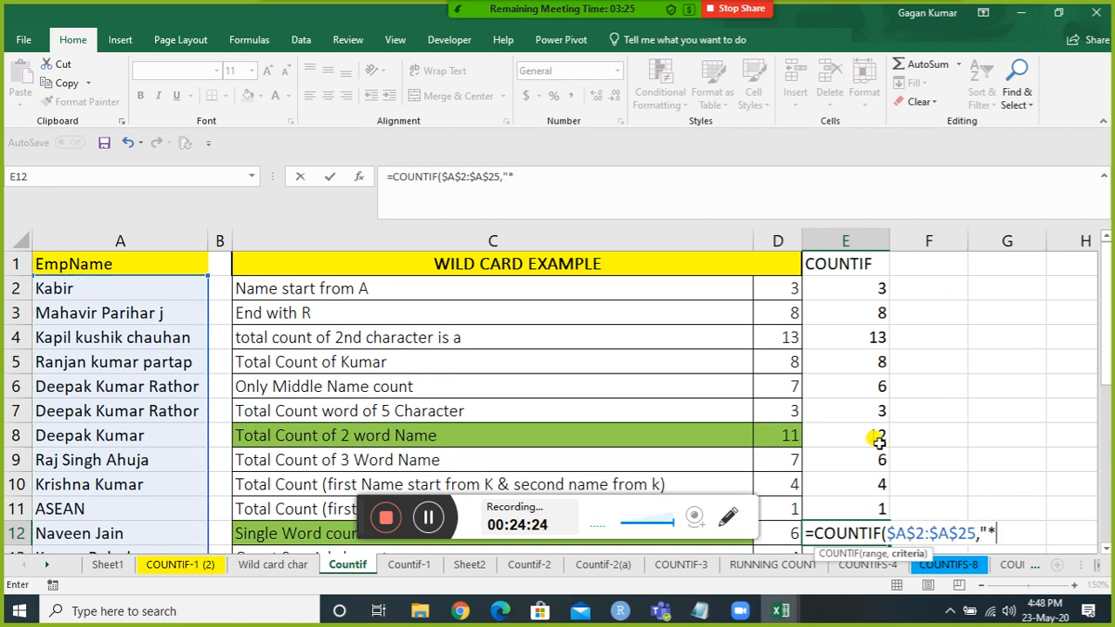
text("))
key(Return)
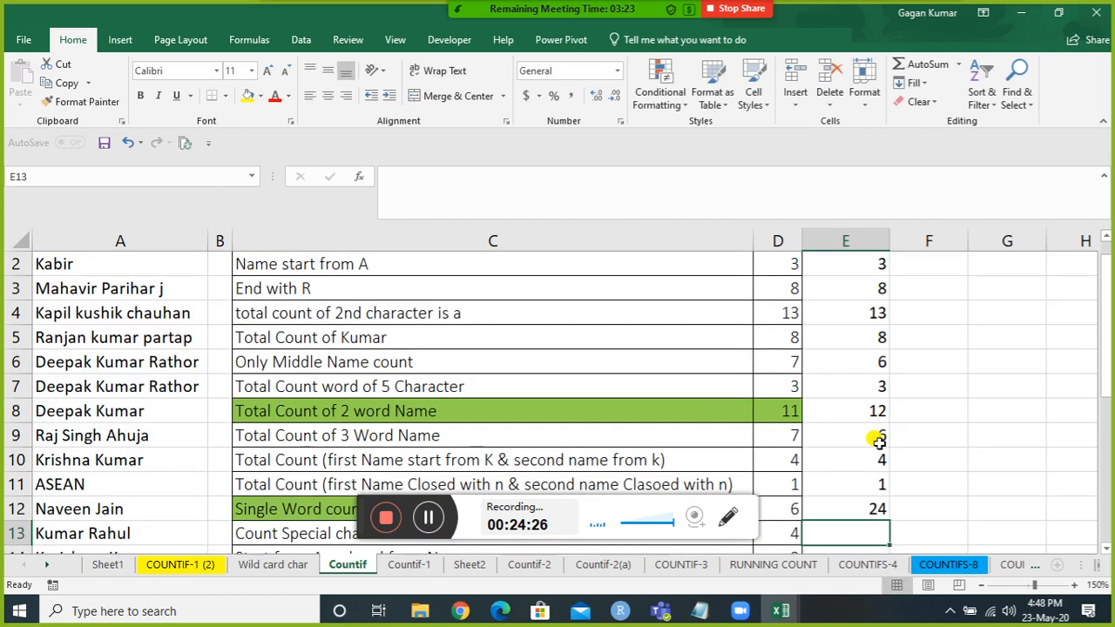
Step: Try replacing the criterion in the E12 formula with "?"
key(Up)
key(F2)
key(Left)
key(Left)
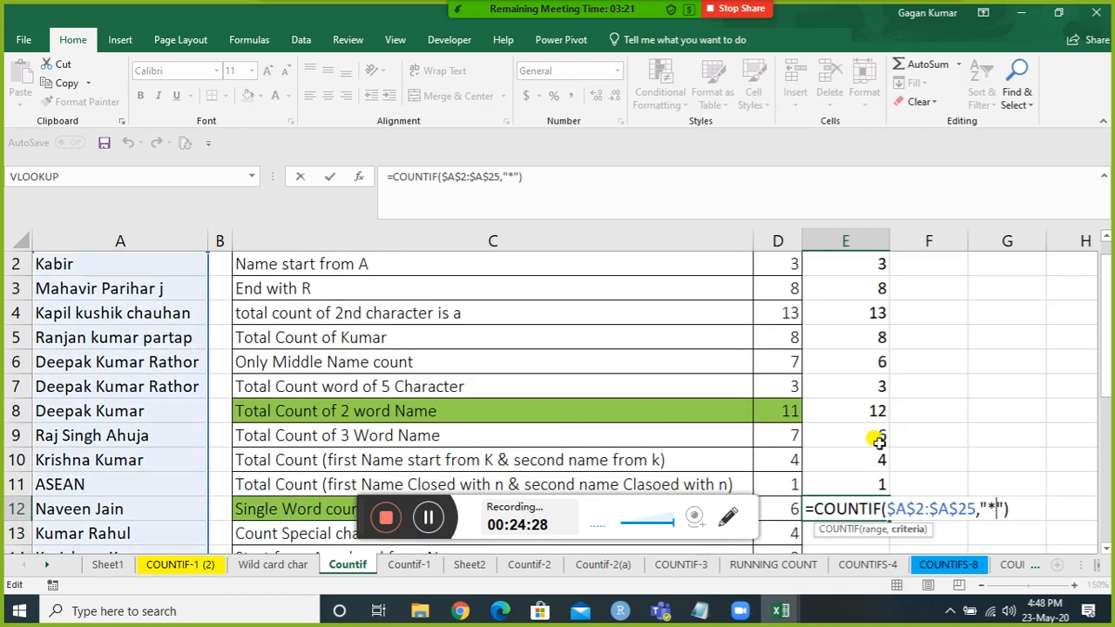
key(BackSpace)
text(?)
key(Return)
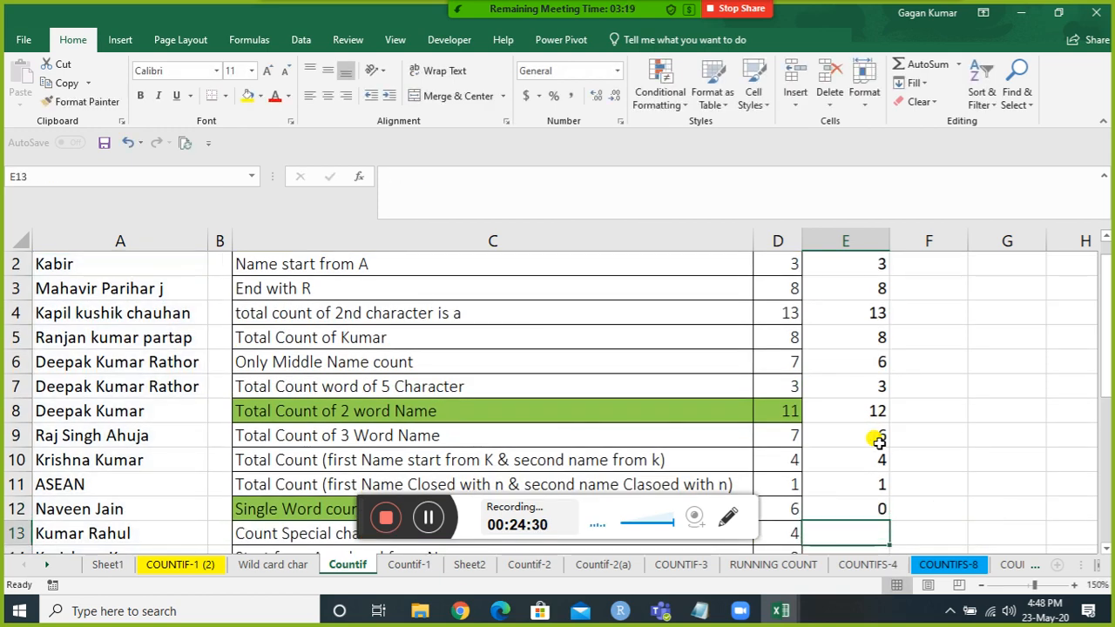
Step: Replace the E12 criterion with "<>"&"* *" to count only names without a space, and enter the formula
key(Up)
key(F2)
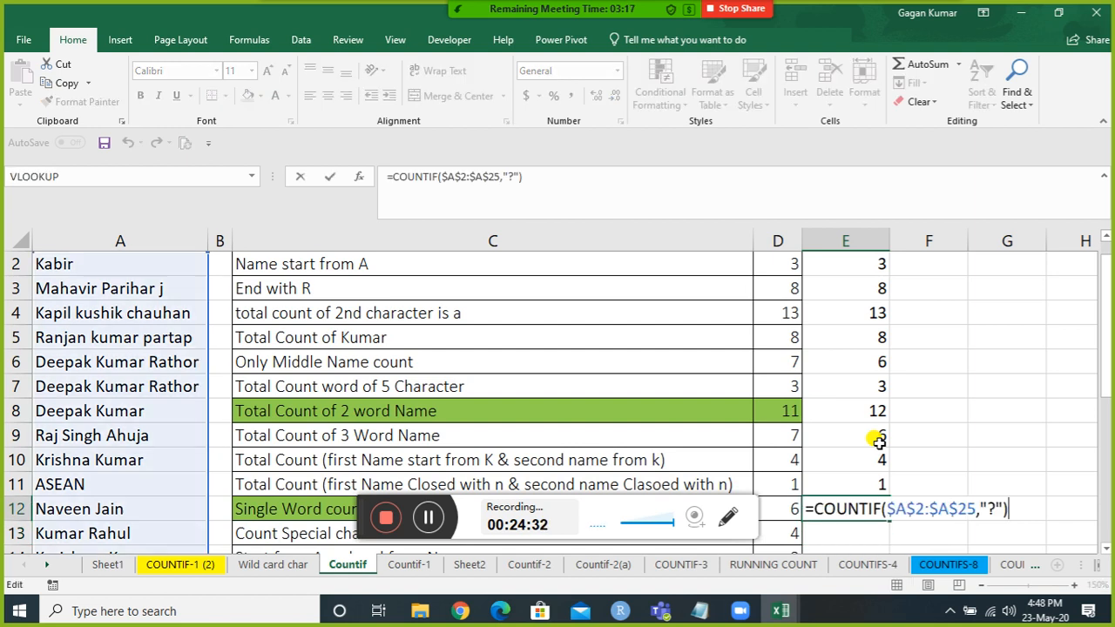
key(BackSpace)
key(BackSpace)
key(BackSpace)
key(BackSpace)
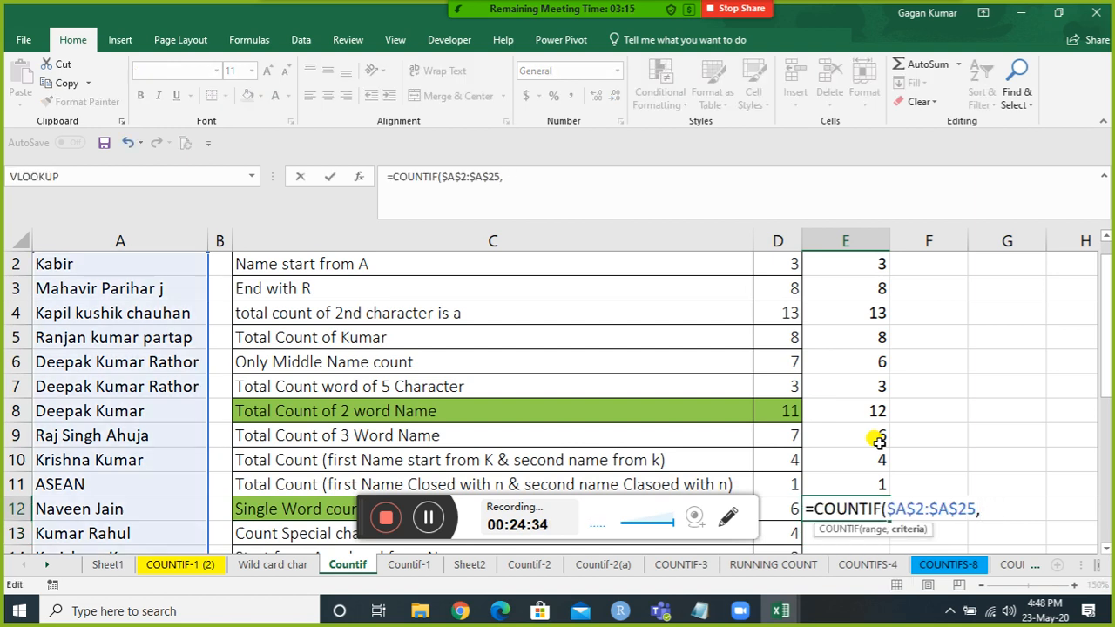
text("<>")
text(&"*)
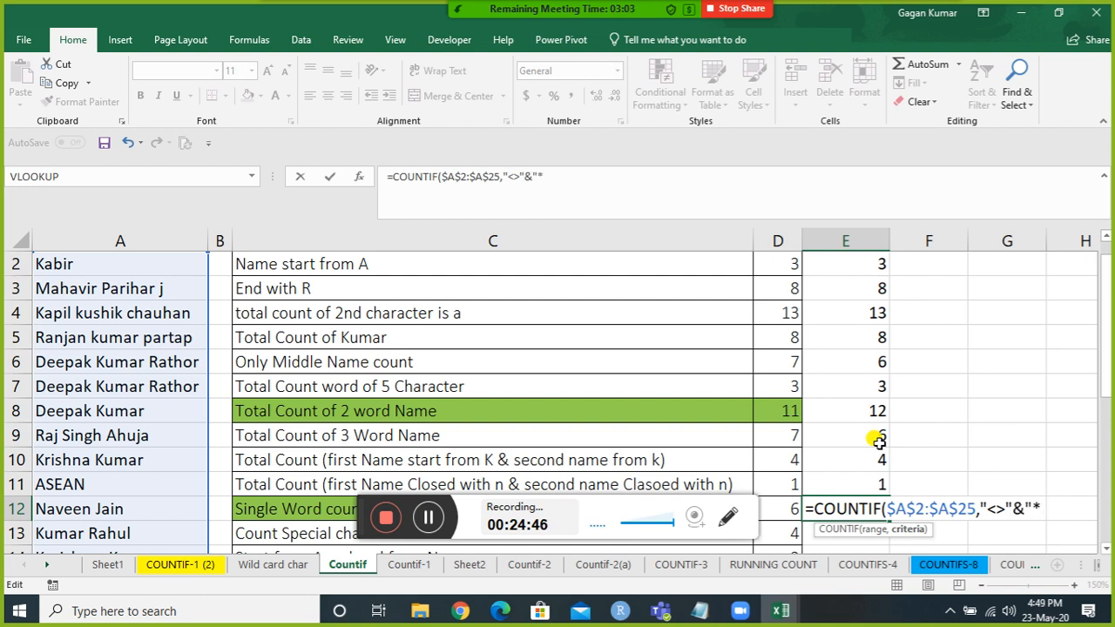
text( *"))
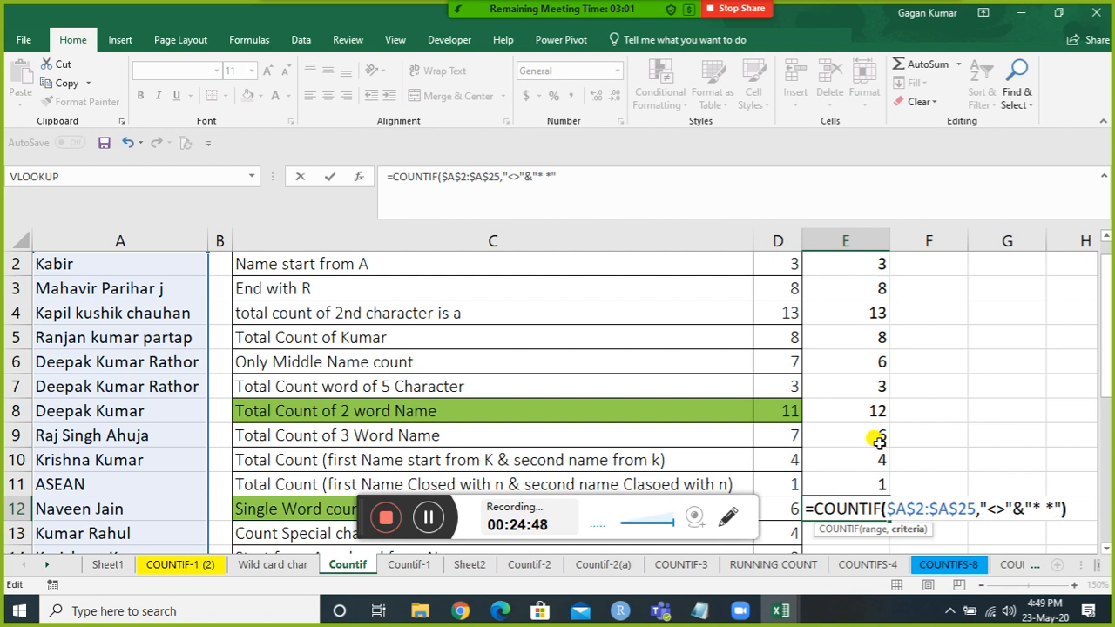
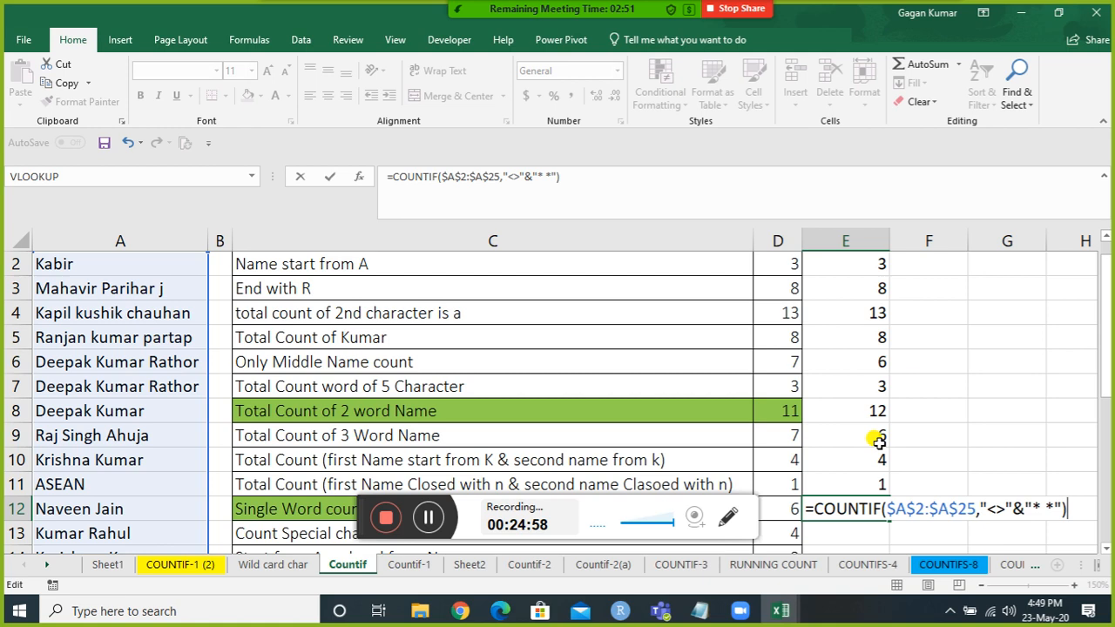
key(Return)
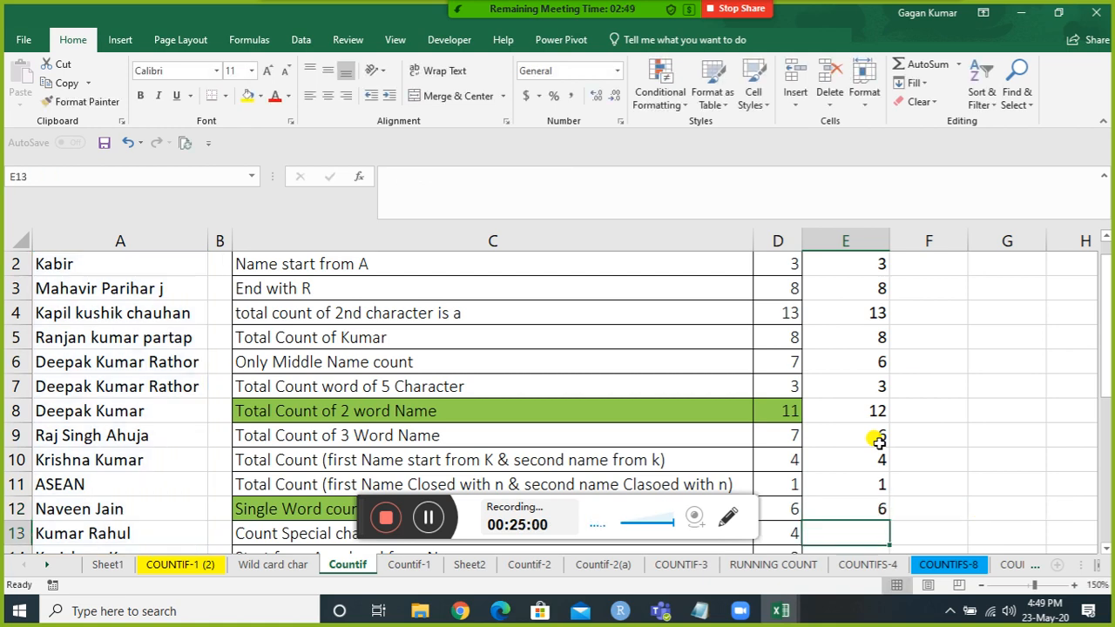
Step: Look over the remaining count tasks and check the names in column A for entries containing special characters
key(Down)
key(Down)
key(Down)
key(Down)
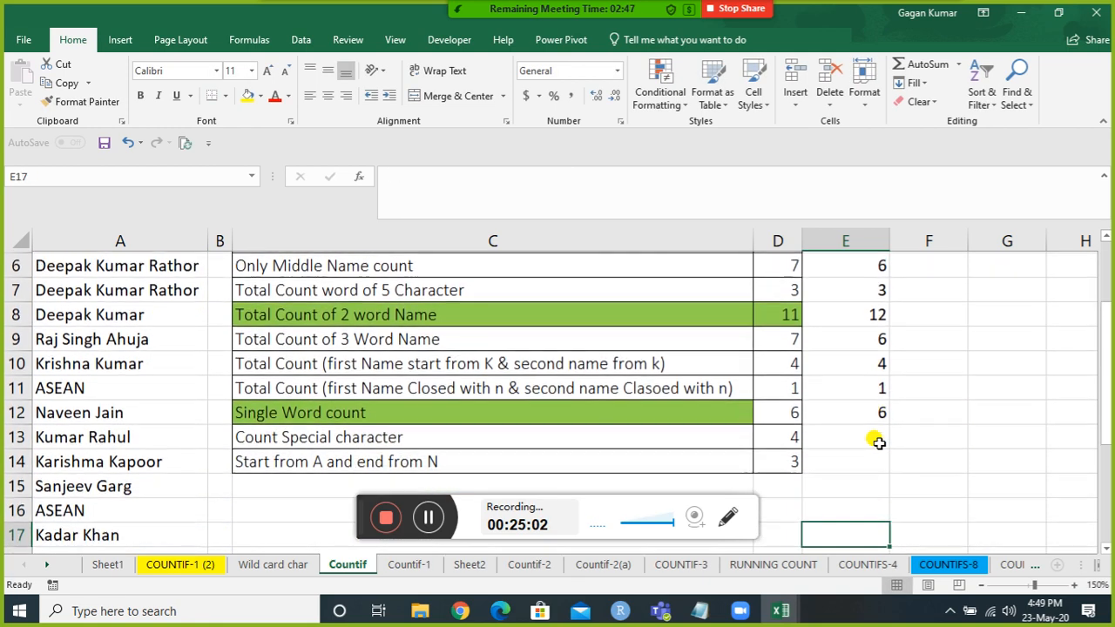
key(Up)
key(Up)
key(Up)
key(Up)
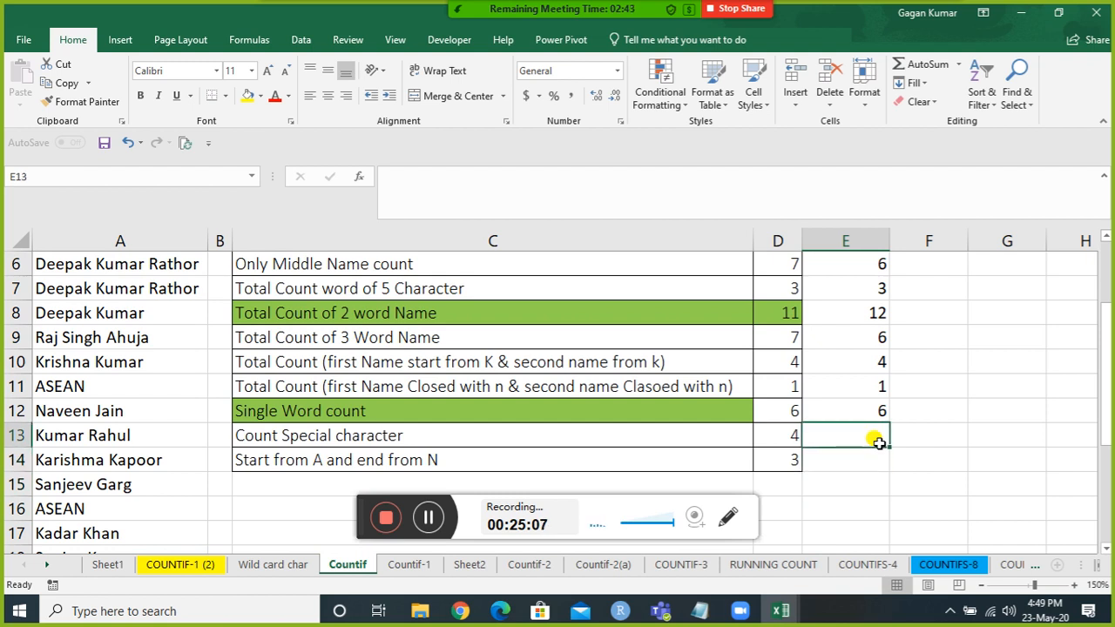
key(Left)
key(Left)
key(Left)
key(Left)
key(Down)
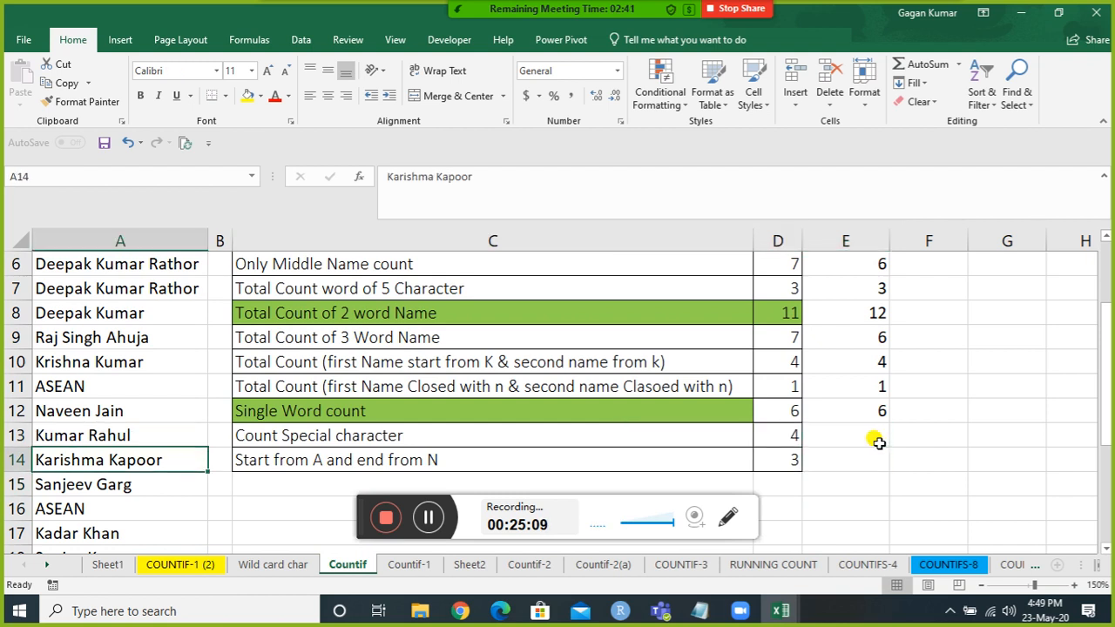
key(Up)
key(Up)
key(Up)
key(Up)
key(Up)
key(Up)
key(Up)
key(Up)
key(Down)
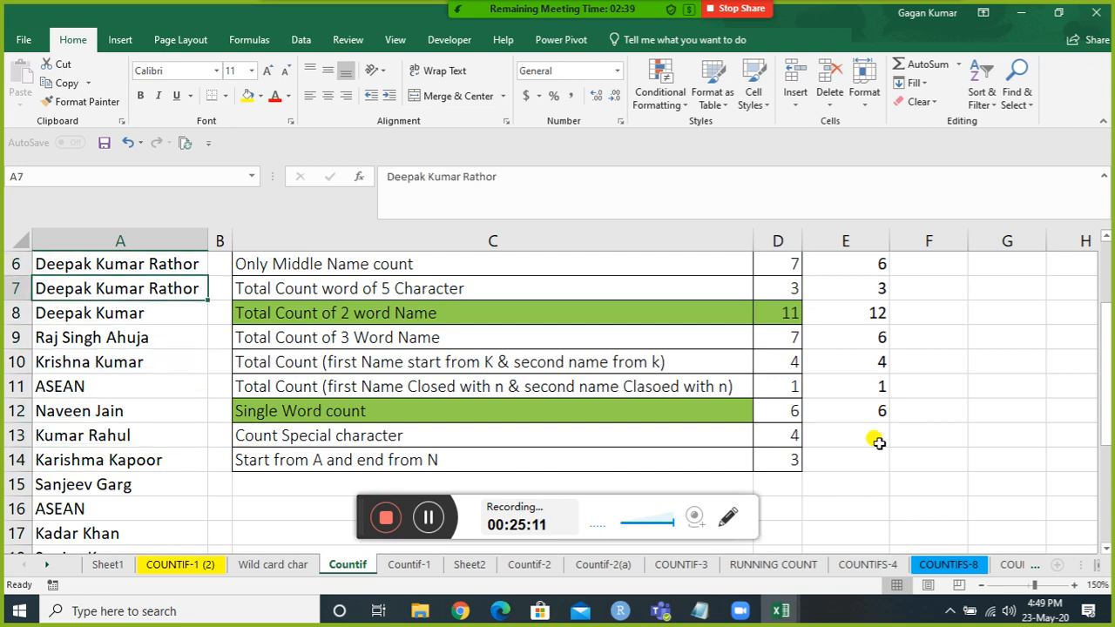
key(Down)
key(Down)
key(Down)
key(Down)
key(Down)
key(Down)
key(Down)
key(Down)
key(Down)
key(Down)
key(Down)
key(Down)
key(Down)
key(Down)
key(Down)
key(Down)
key(Down)
key(Down)
key(Down)
key(Down)
key(Up)
key(Up)
key(Up)
key(Up)
key(Up)
key(Up)
key(Up)
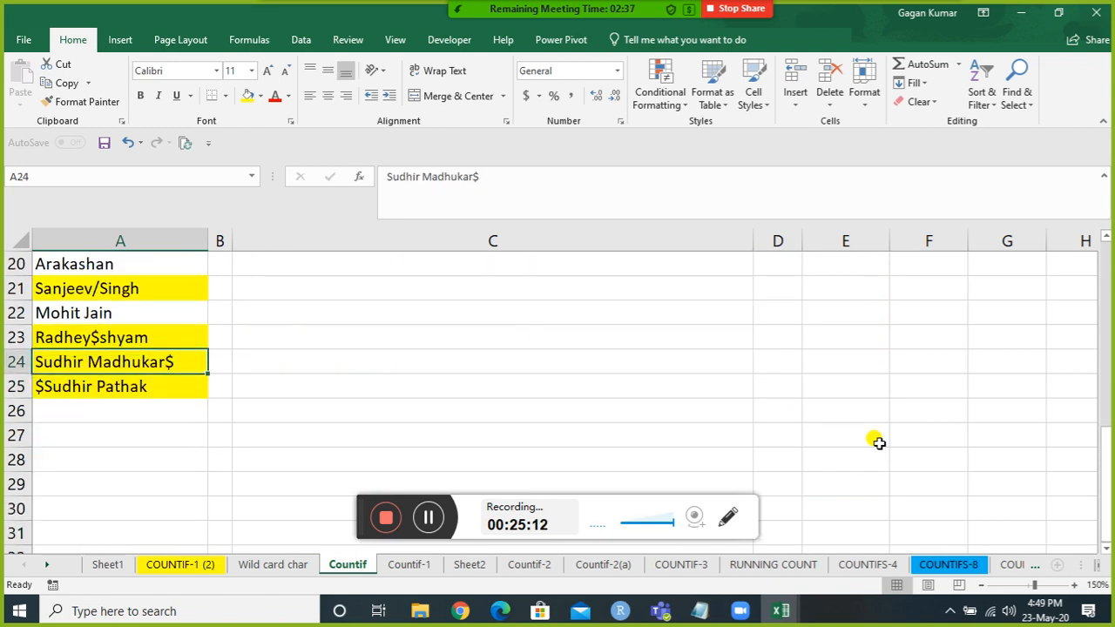
key(Up)
key(Up)
key(Up)
key(Up)
key(Up)
key(Up)
key(Up)
key(Up)
Step: Enter a COUNTIF in E13 for the special character count, using the absolute range $A$2:$A$25 and the criterion "*$"
key(Right)
key(Right)
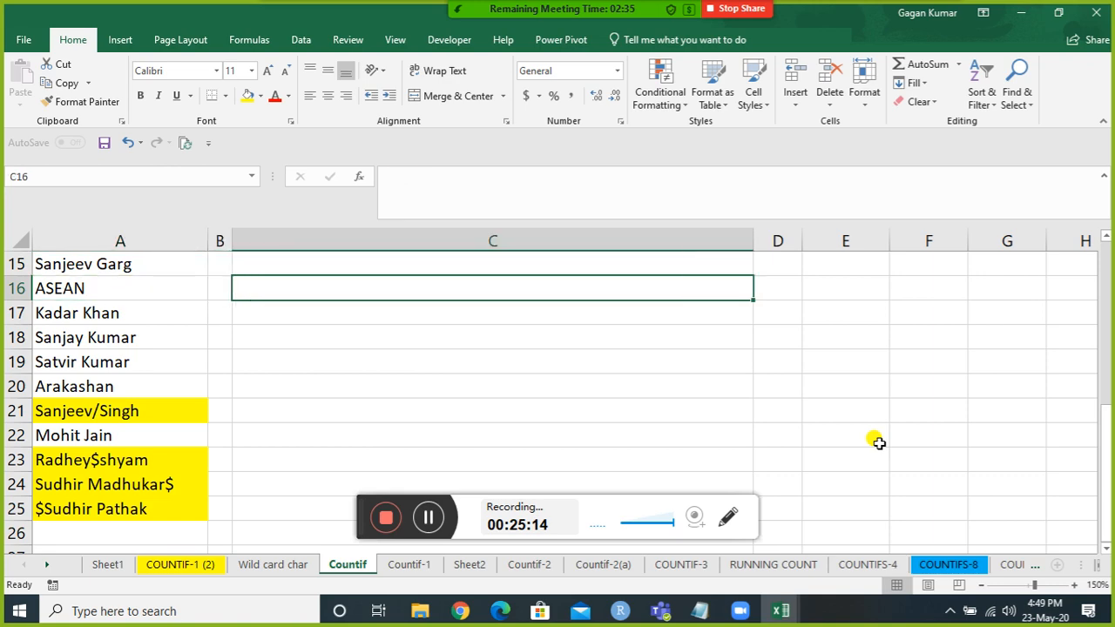
key(Up)
key(Up)
key(Up)
key(Up)
key(Right)
key(Down)
key(Right)
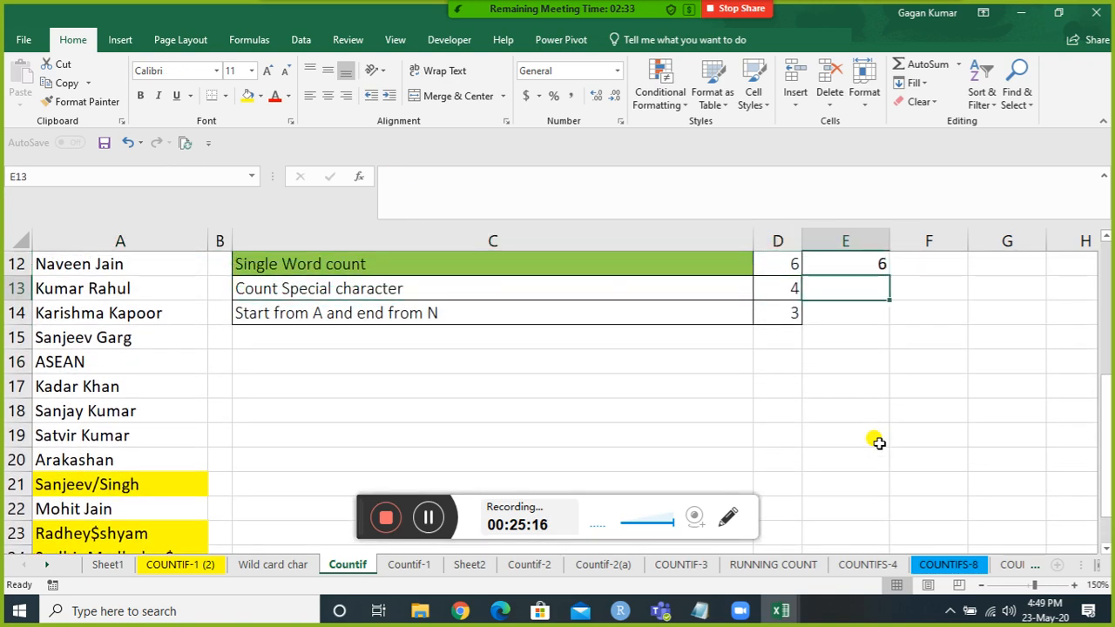
text(=countif)
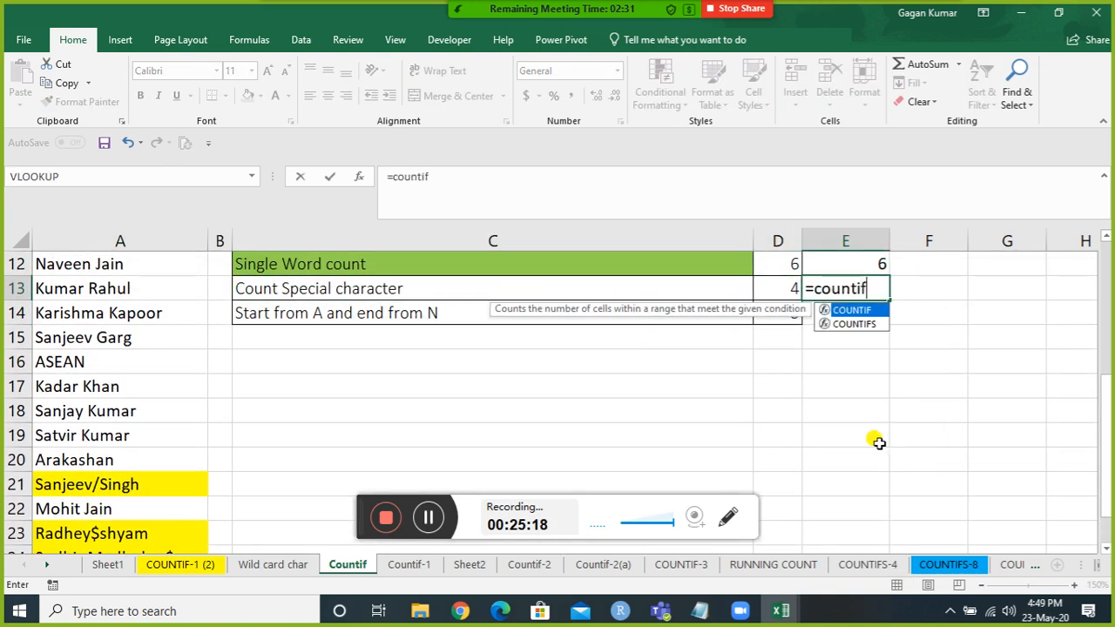
key(Tab)
key(Left)
key(ctrl+Left)
key(ctrl+Left)
key(ctrl+Down)
key(ctrl+shift+Up)
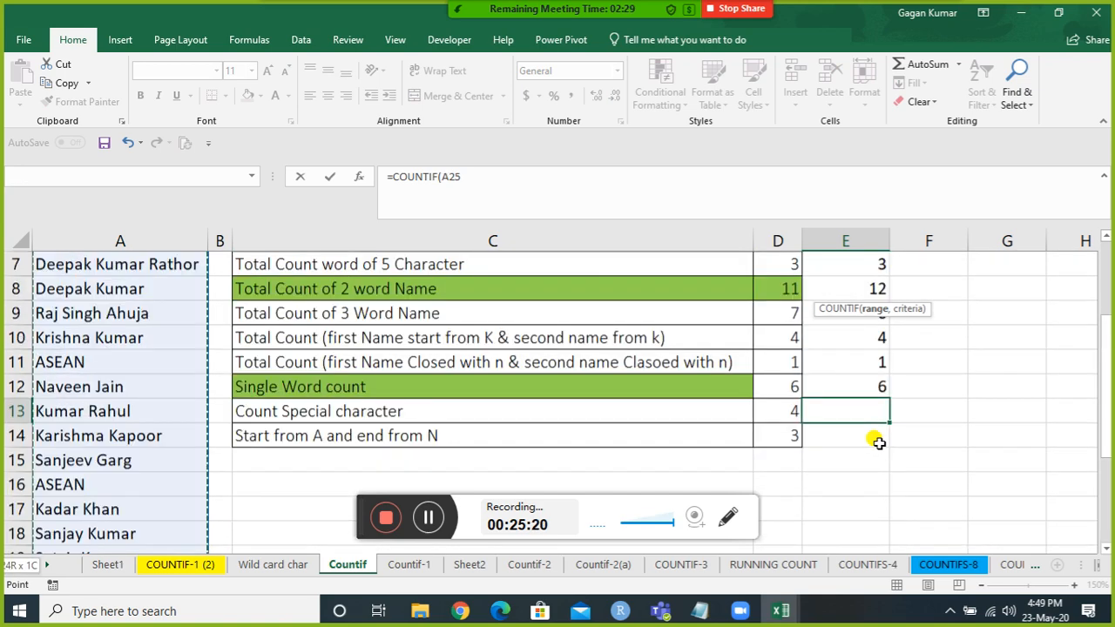
key(shift+Down)
key(F4)
text(,)
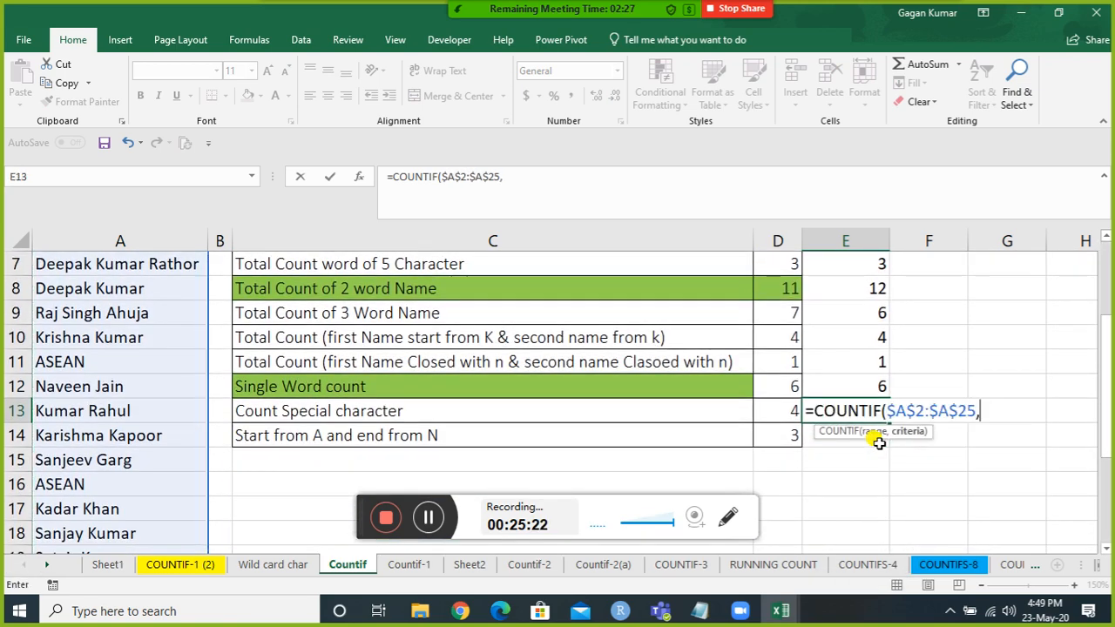
text("*$")
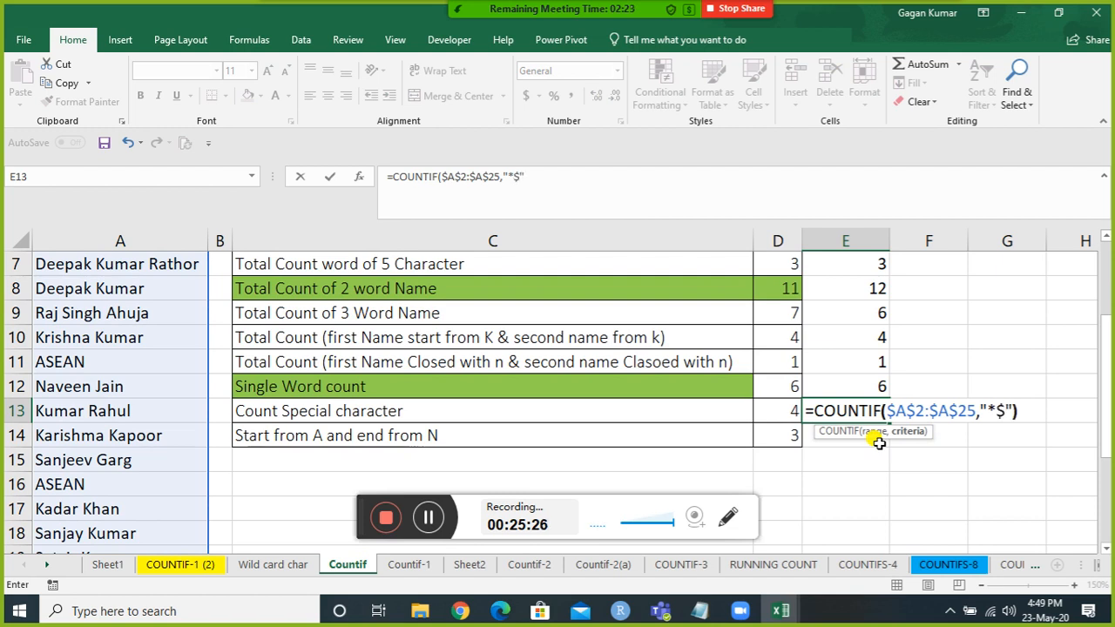
key(Return)
Step: Add a copy of the COUNTIF to the E13 formula with a plus sign, giving the second one the criterion "*/*"
key(Up)
key(F2)
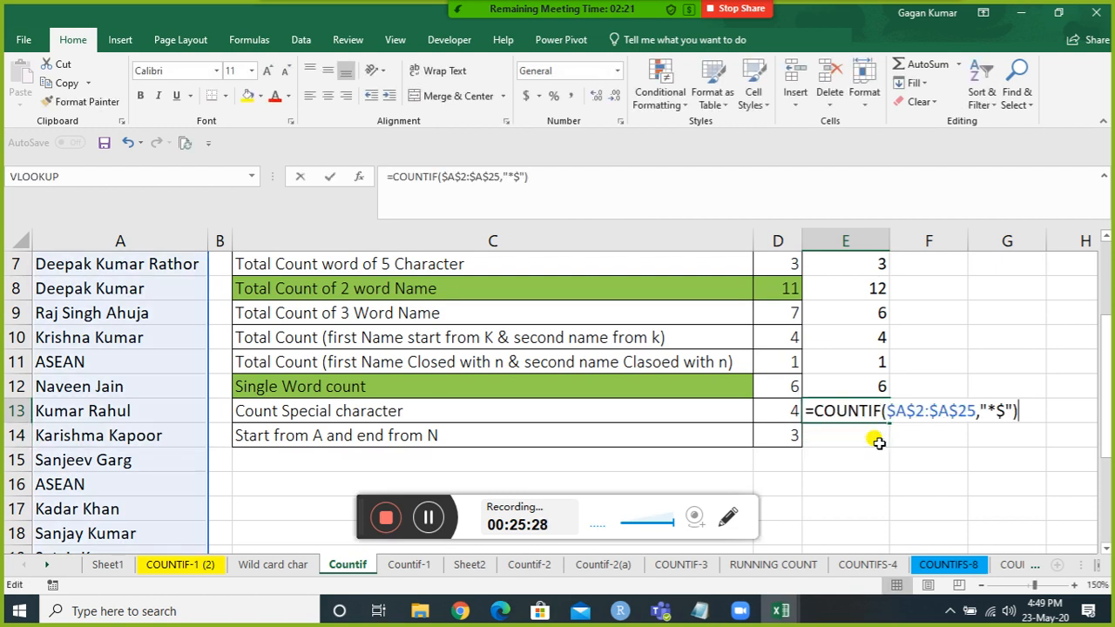
key(ctrl+shift+Left)
key(ctrl+shift+Left)
key(ctrl+shift+Left)
key(ctrl+shift+Left)
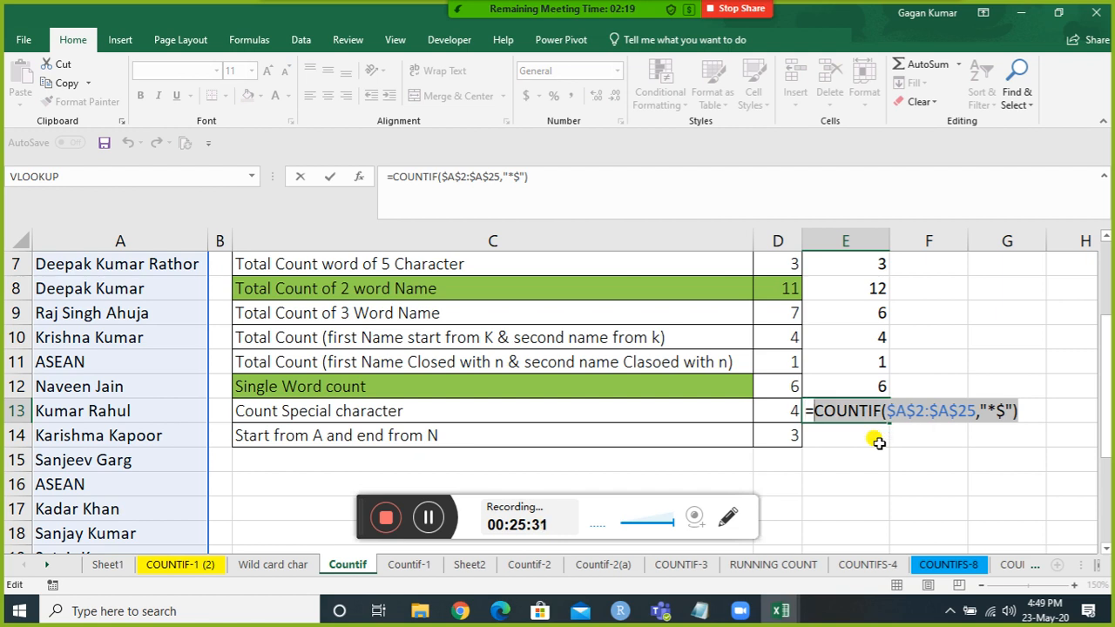
key(ctrl+c)
key(End)
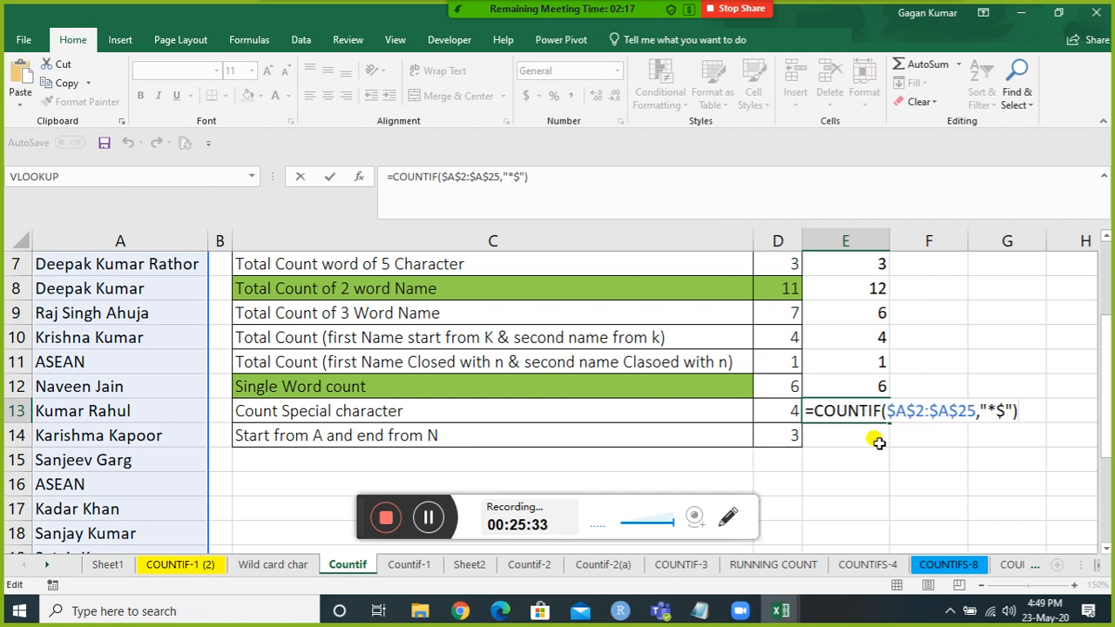
text(+)
key(ctrl+v)
key(Left)
key(Left)
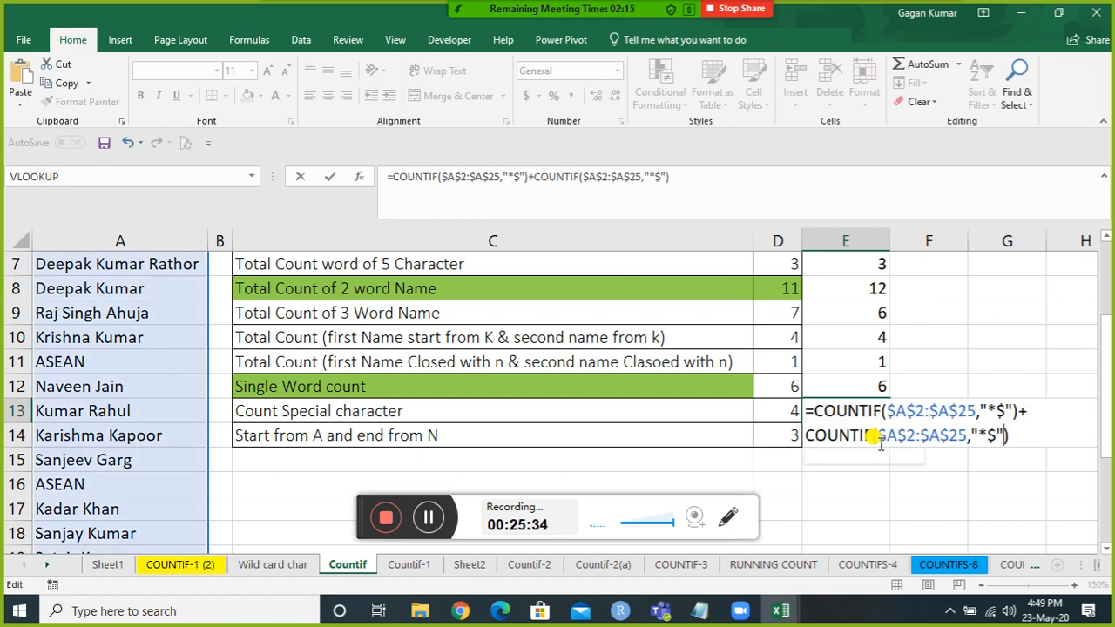
key(BackSpace)
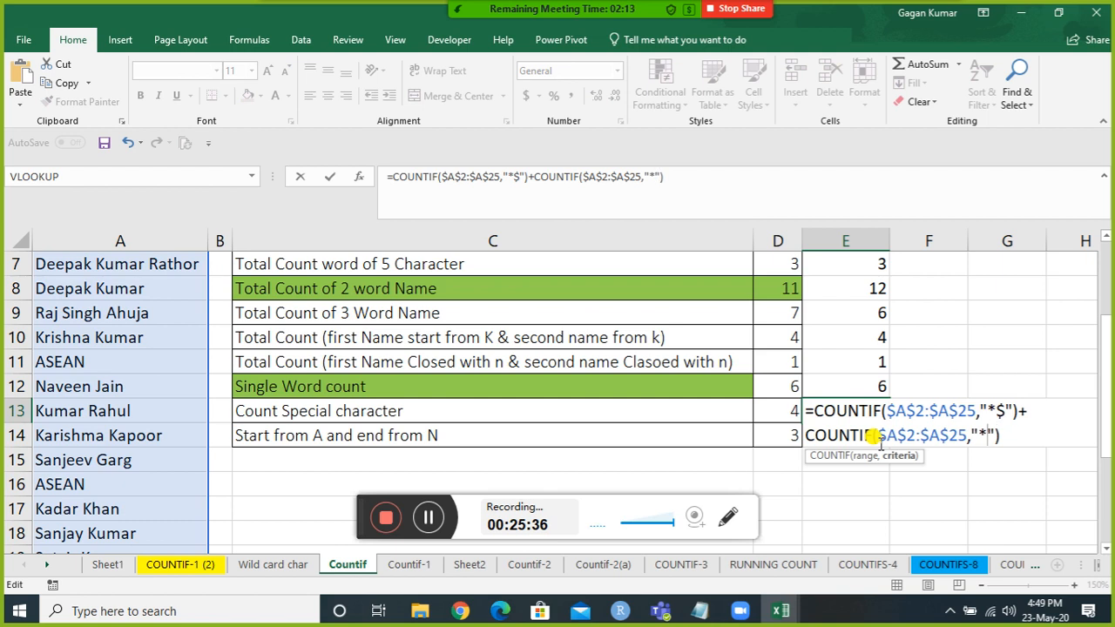
text(/*)
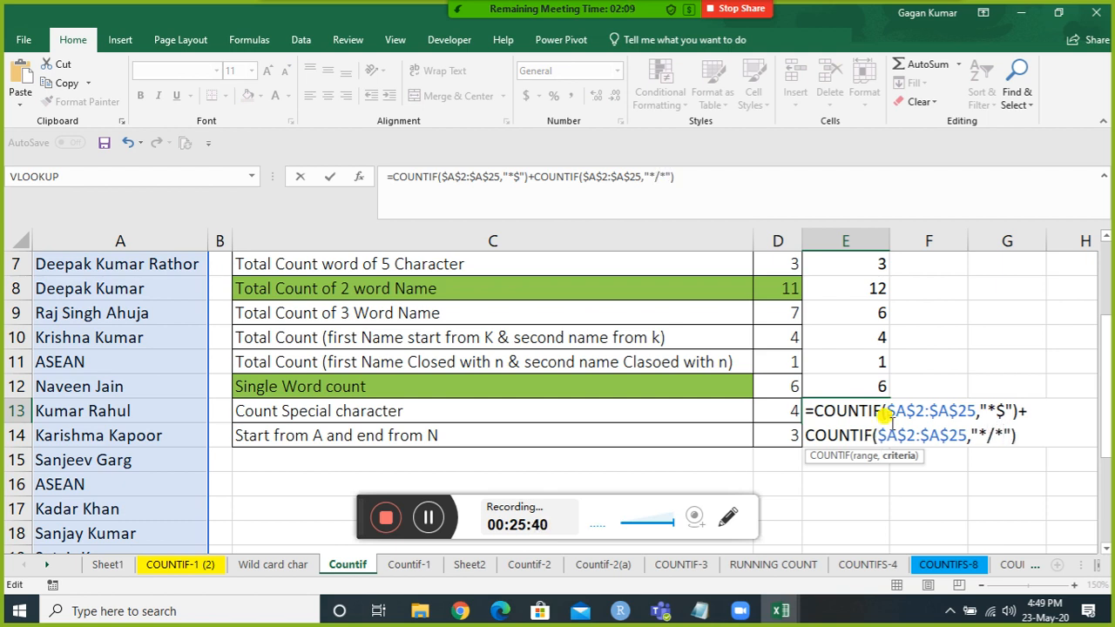
Step: Change the first criterion in the E13 formula to "*$*" and enter the formula
click(1004, 409)
text(*)
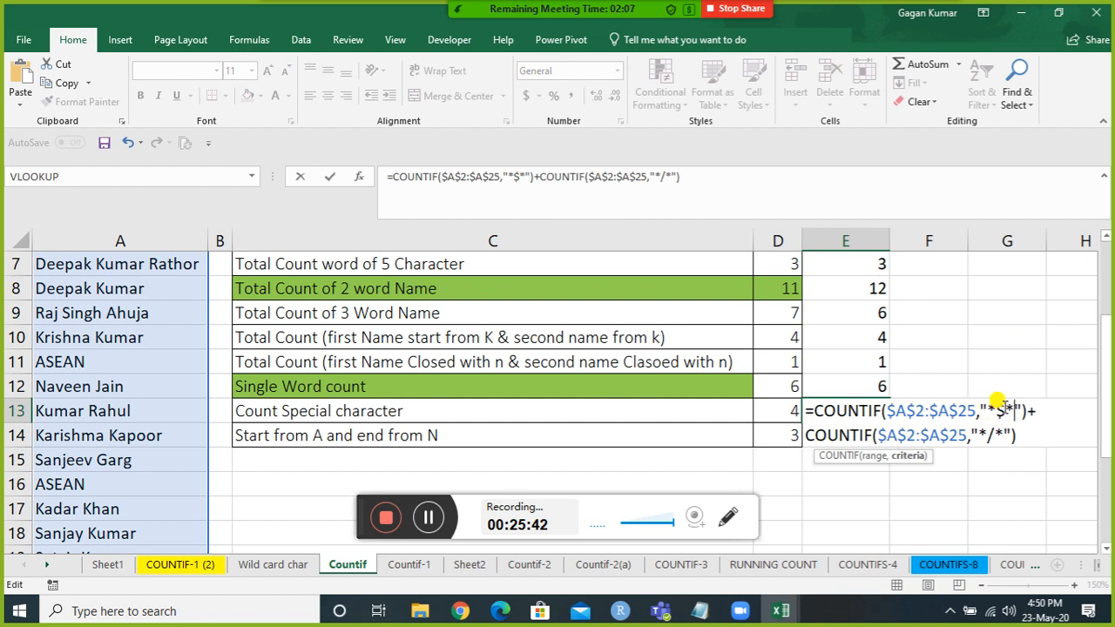
key(Return)
key(Up)
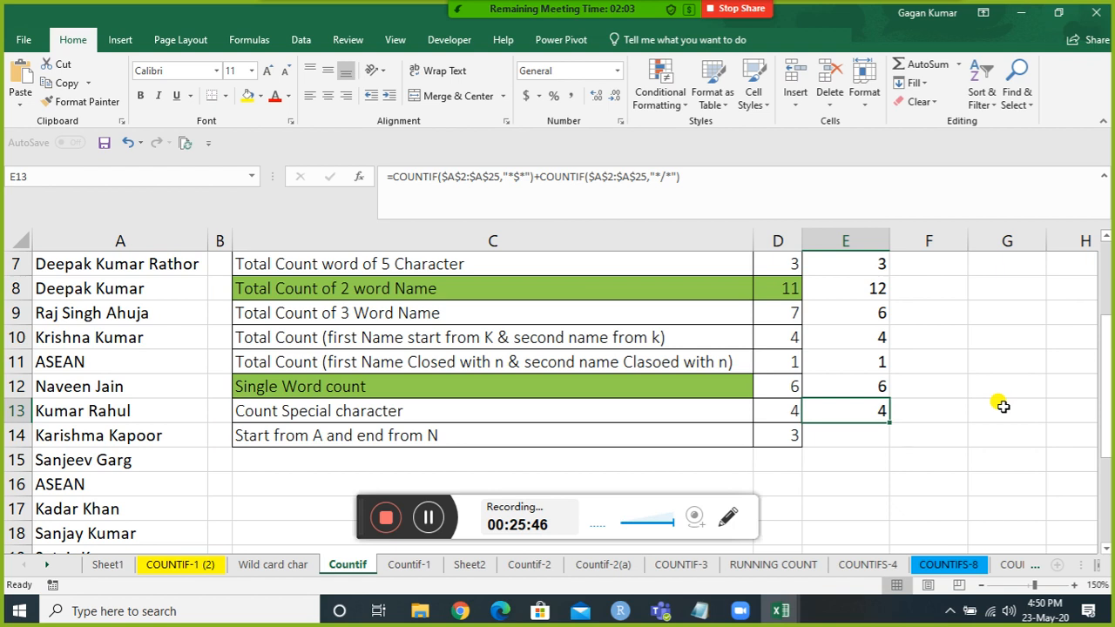
Step: Copy the E13 formula down to E14 and reduce it to a single COUNTIF over $A$2:$A$25 with the criterion "a*n"
key(Down)
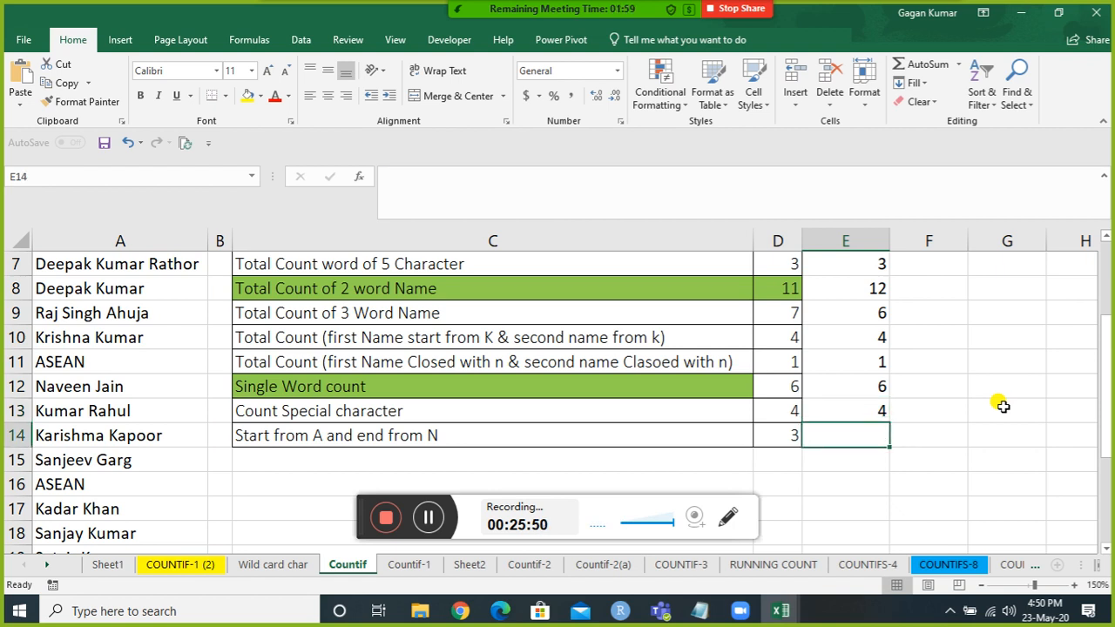
key(ctrl+d)
key(F2)
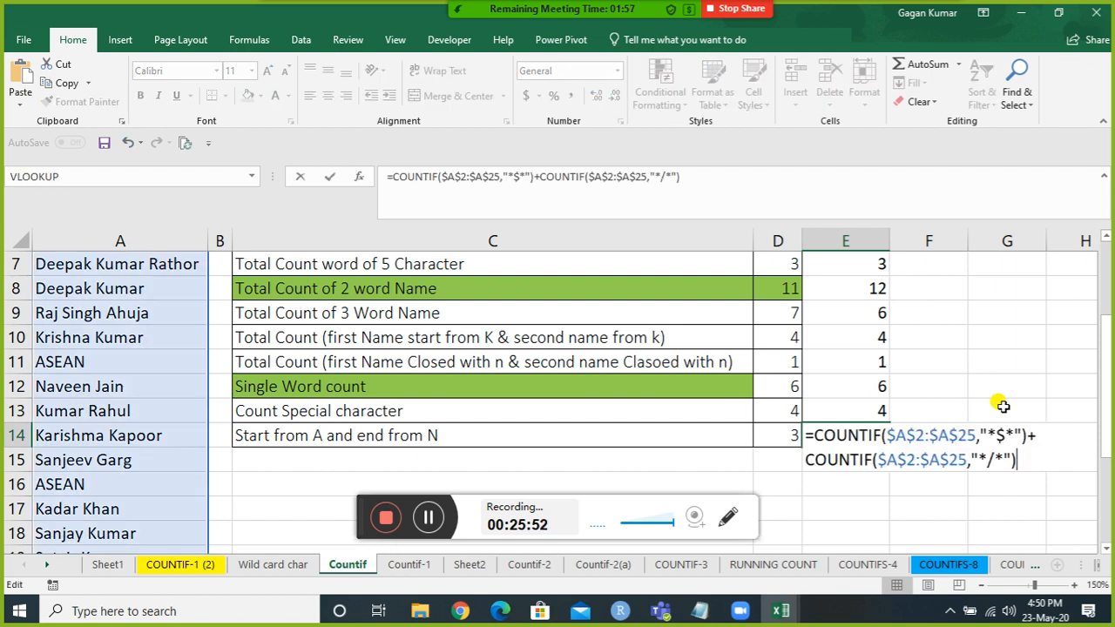
key(BackSpace)
key(BackSpace)
key(BackSpace)
key(BackSpace)
key(BackSpace)
key(BackSpace)
key(BackSpace)
key(BackSpace)
key(BackSpace)
key(BackSpace)
key(BackSpace)
key(BackSpace)
key(BackSpace)
key(BackSpace)
key(BackSpace)
key(BackSpace)
key(BackSpace)
key(BackSpace)
key(BackSpace)
key(BackSpace)
key(BackSpace)
key(BackSpace)
key(BackSpace)
key(BackSpace)
key(BackSpace)
key(BackSpace)
key(BackSpace)
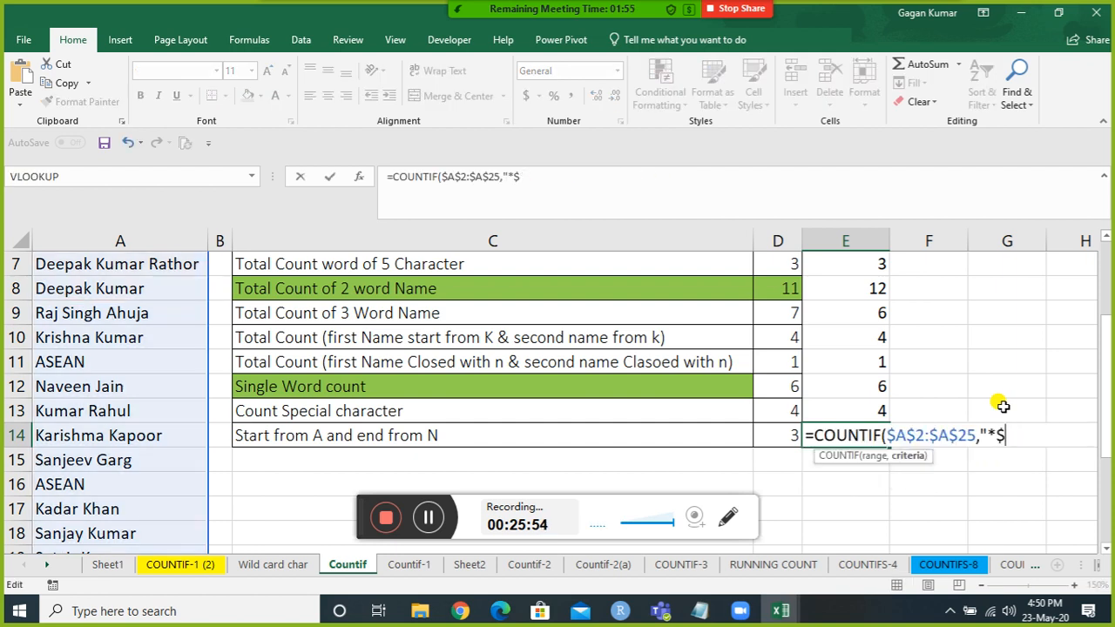
text(a*n"))
key(Return)
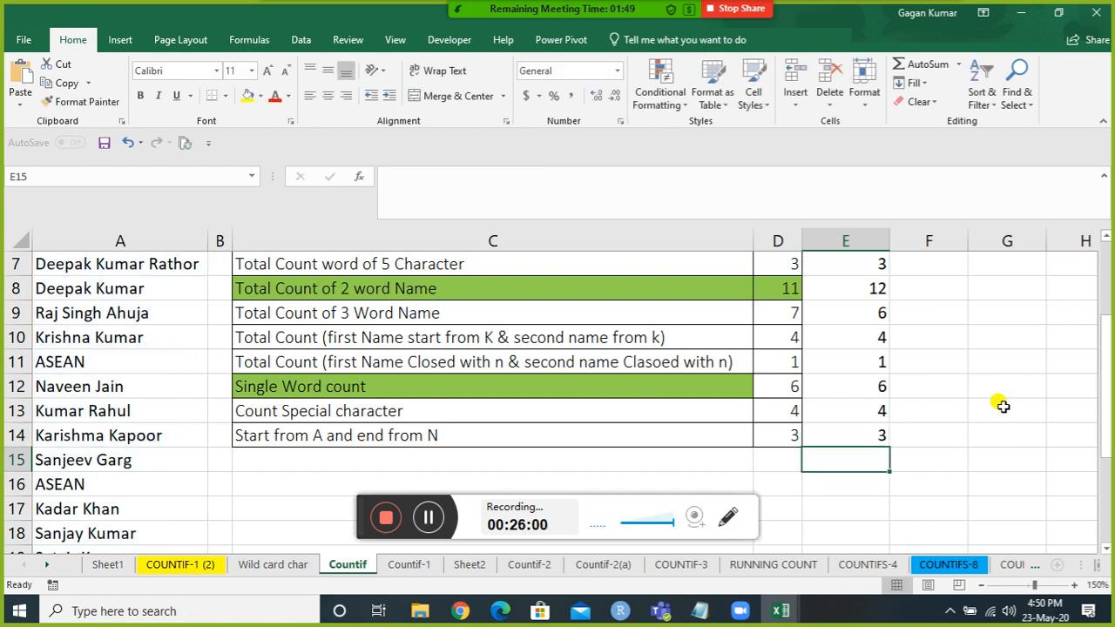
key(Up)
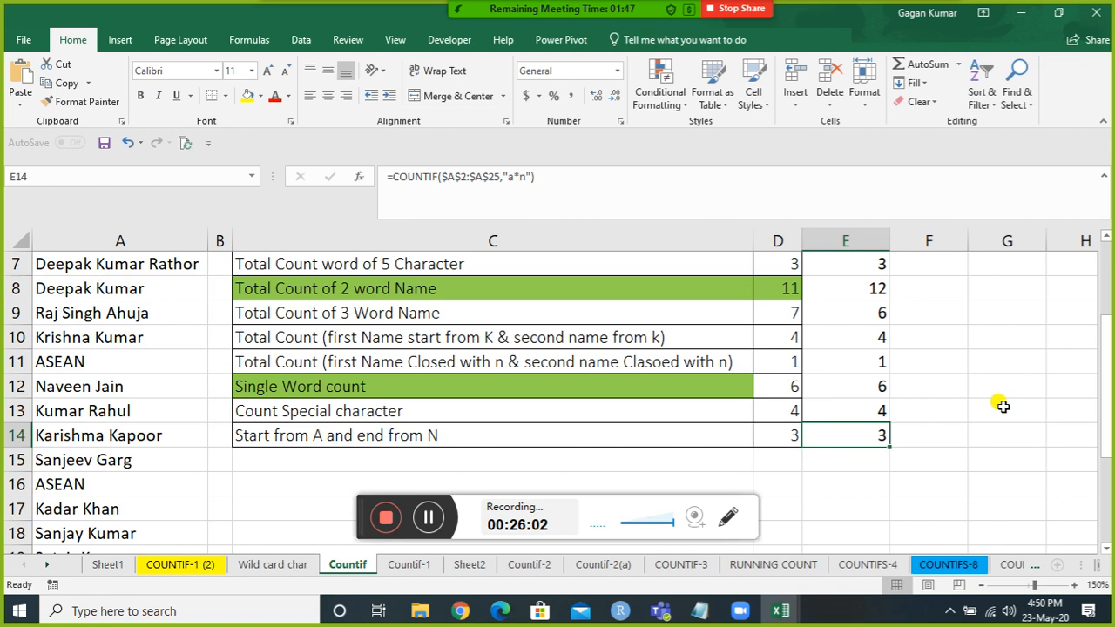
Step: Review the completed wildcard counts, and look through the sheets Countif-1, Sheet2, Countif-2, Countif-2(a) and COUNTIF-3
key(Up)
key(Up)
key(Up)
key(Up)
key(Up)
key(Up)
key(Up)
key(Up)
key(Up)
key(Up)
key(Up)
key(Up)
key(Up)
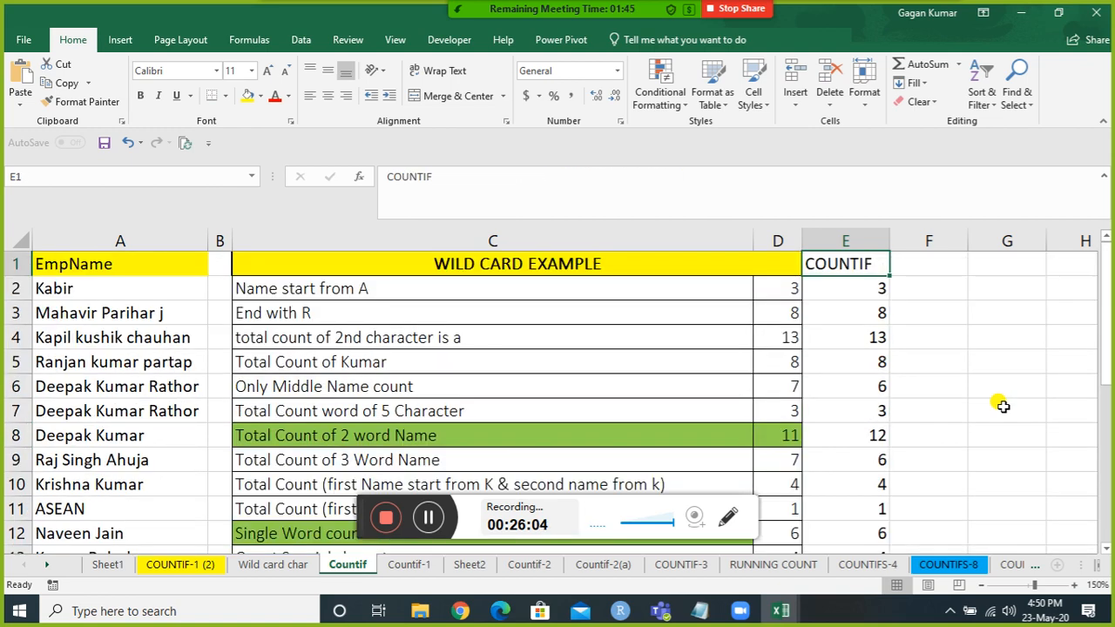
click(421, 563)
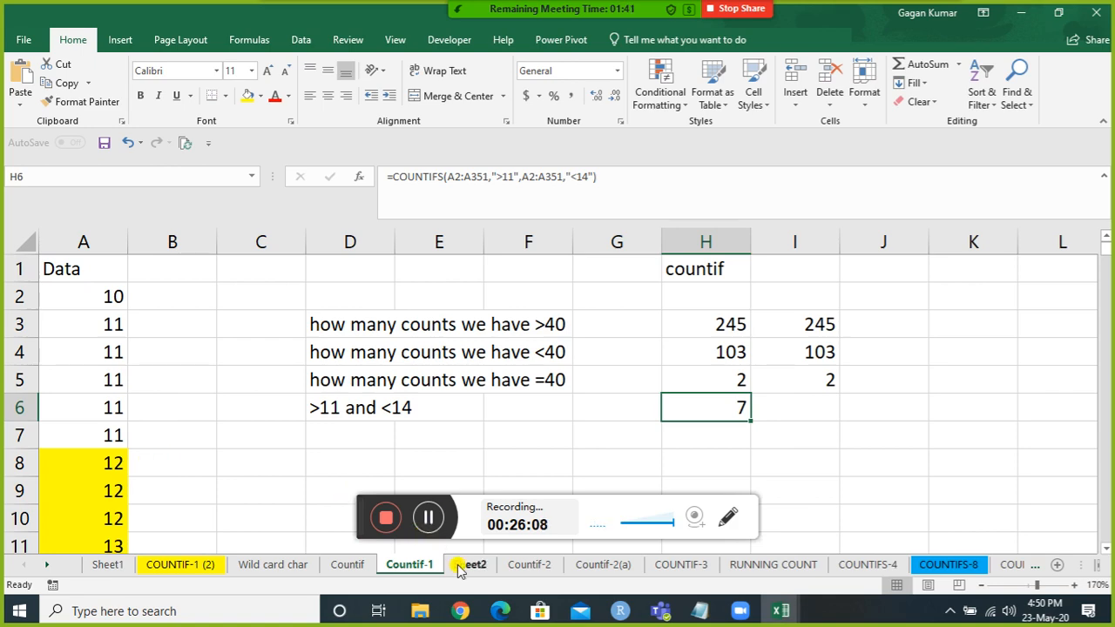
click(460, 566)
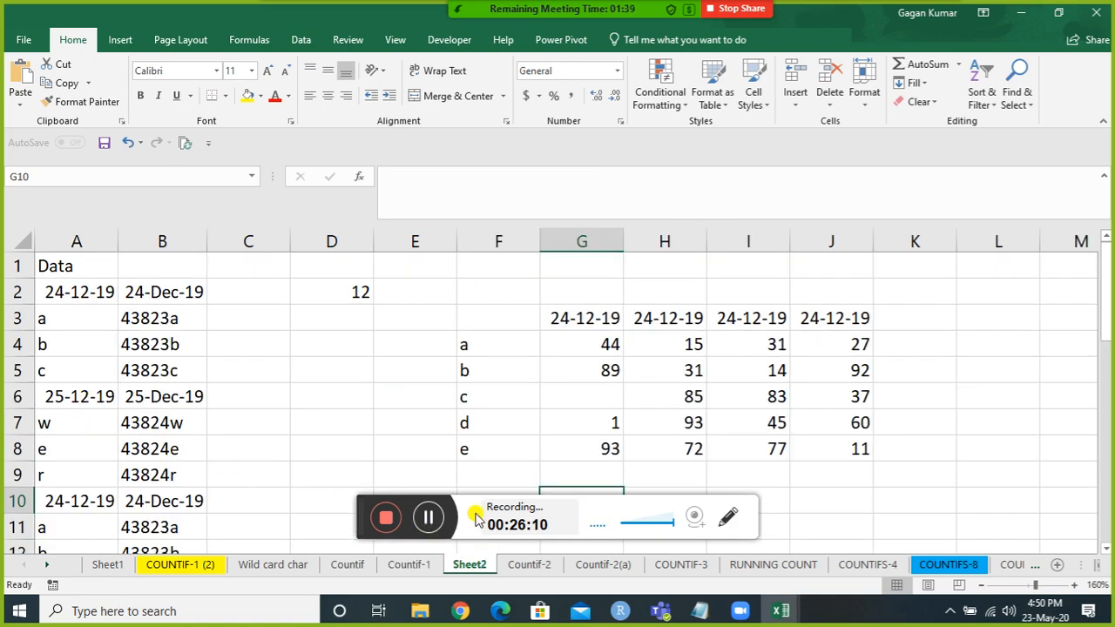
click(524, 559)
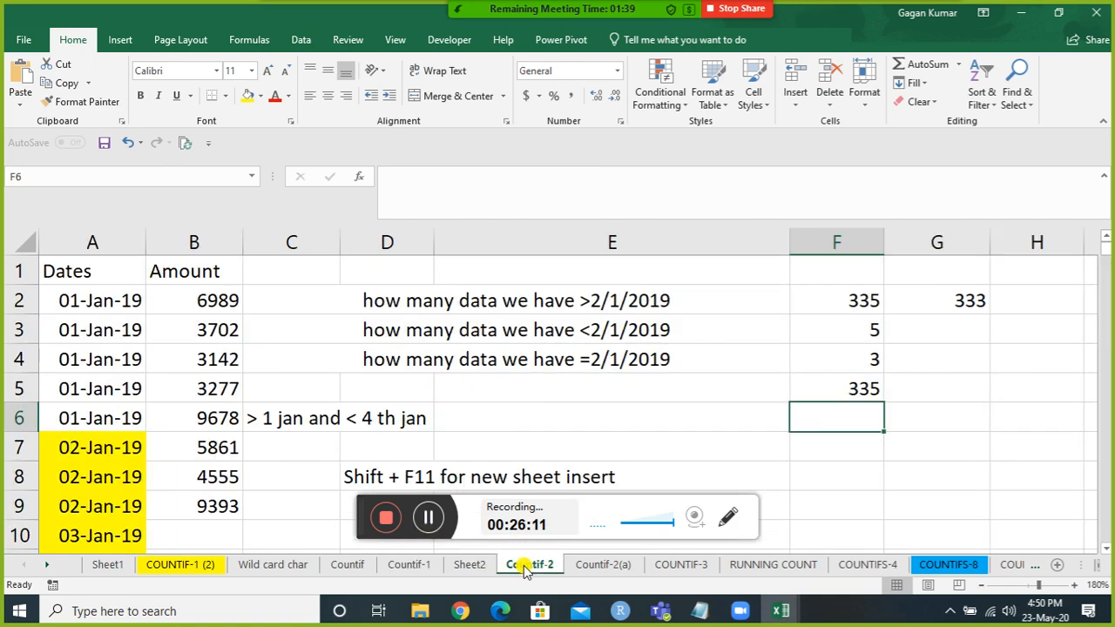
click(626, 567)
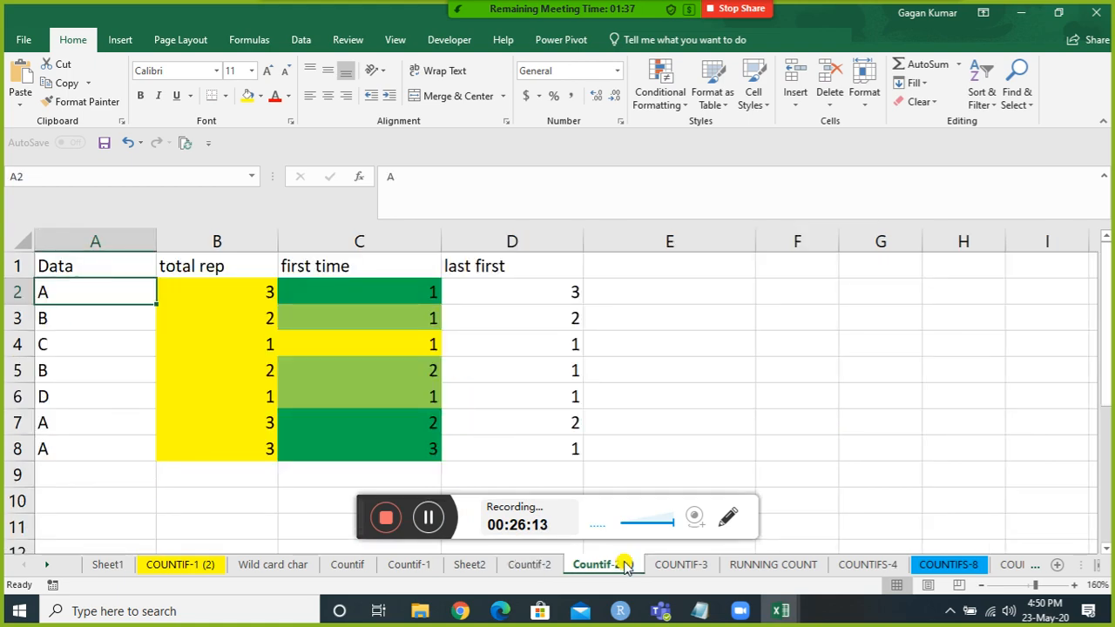
click(676, 571)
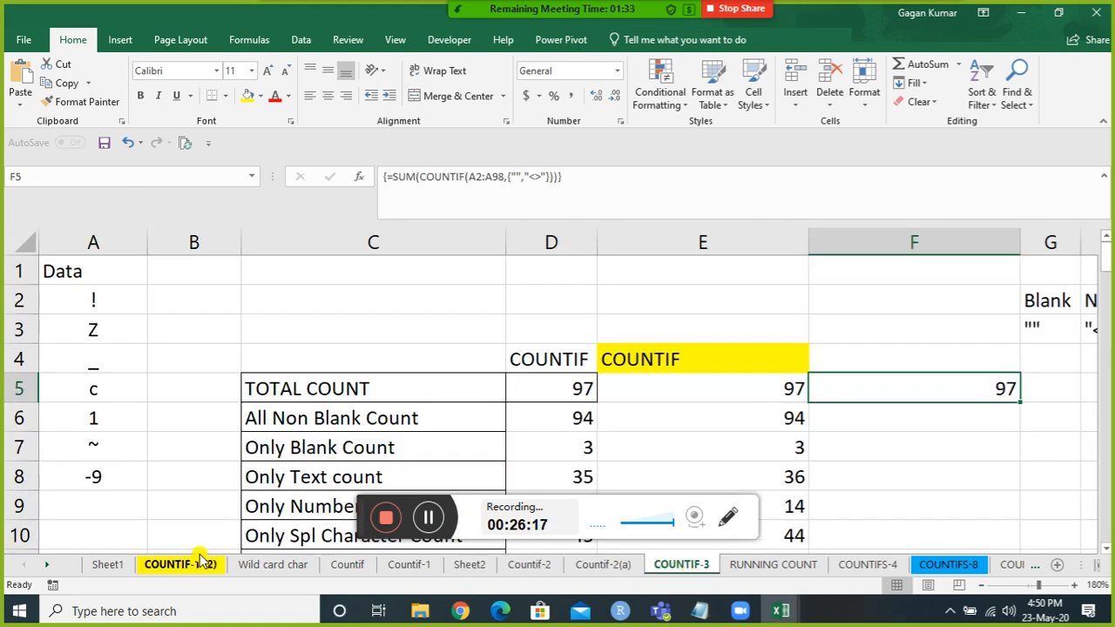
Step: Open Sheet1 and view its table of count, counta and countblank definitions
click(108, 566)
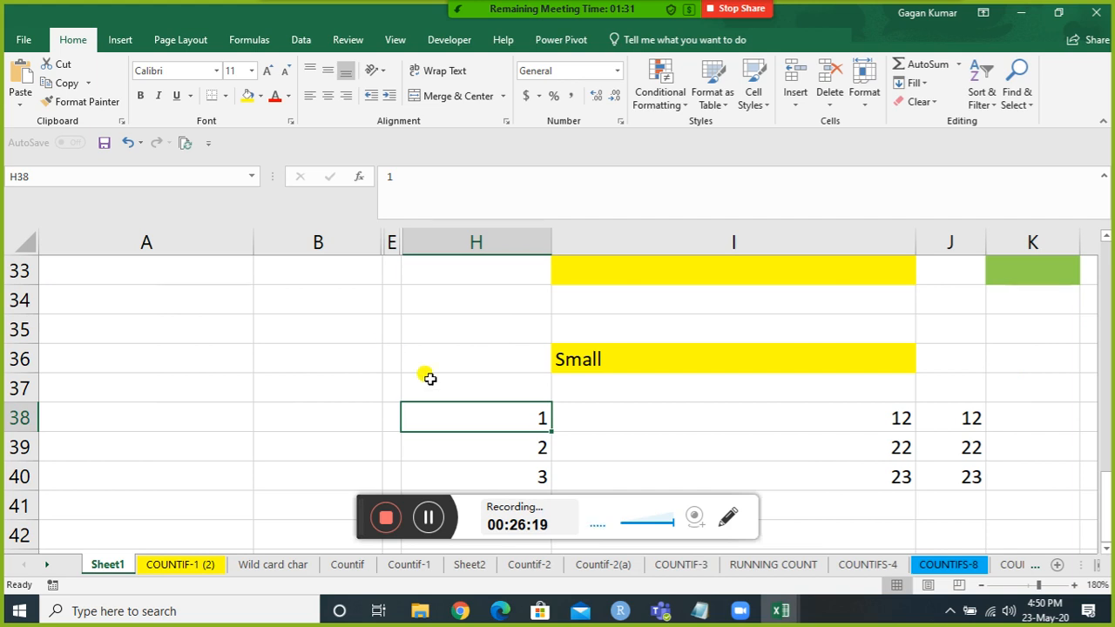
click(1106, 257)
click(1106, 257)
click(1106, 257)
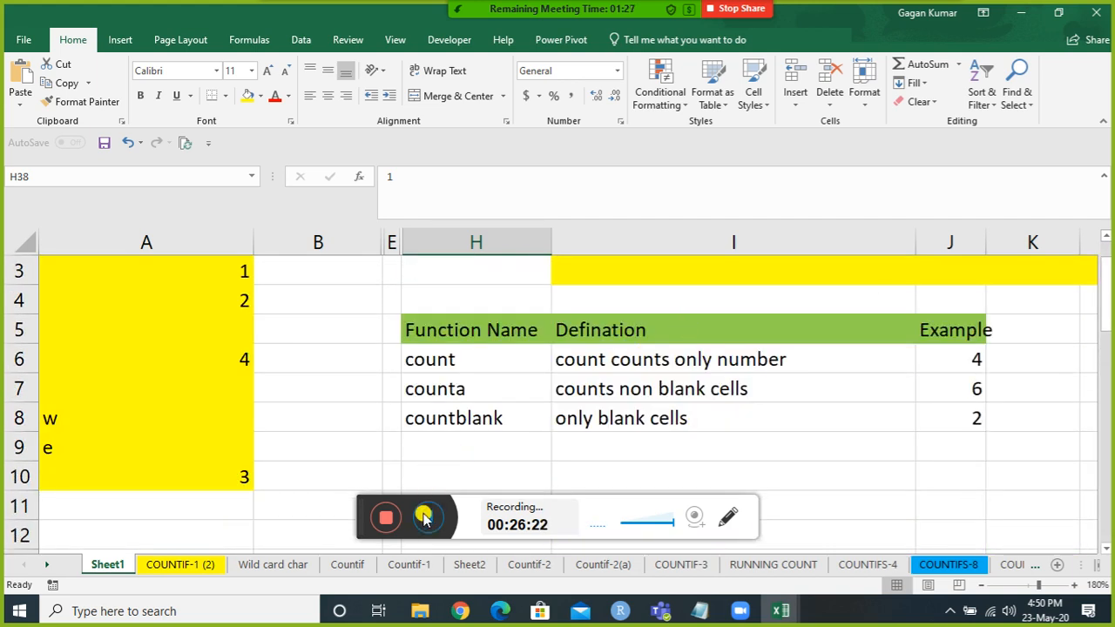